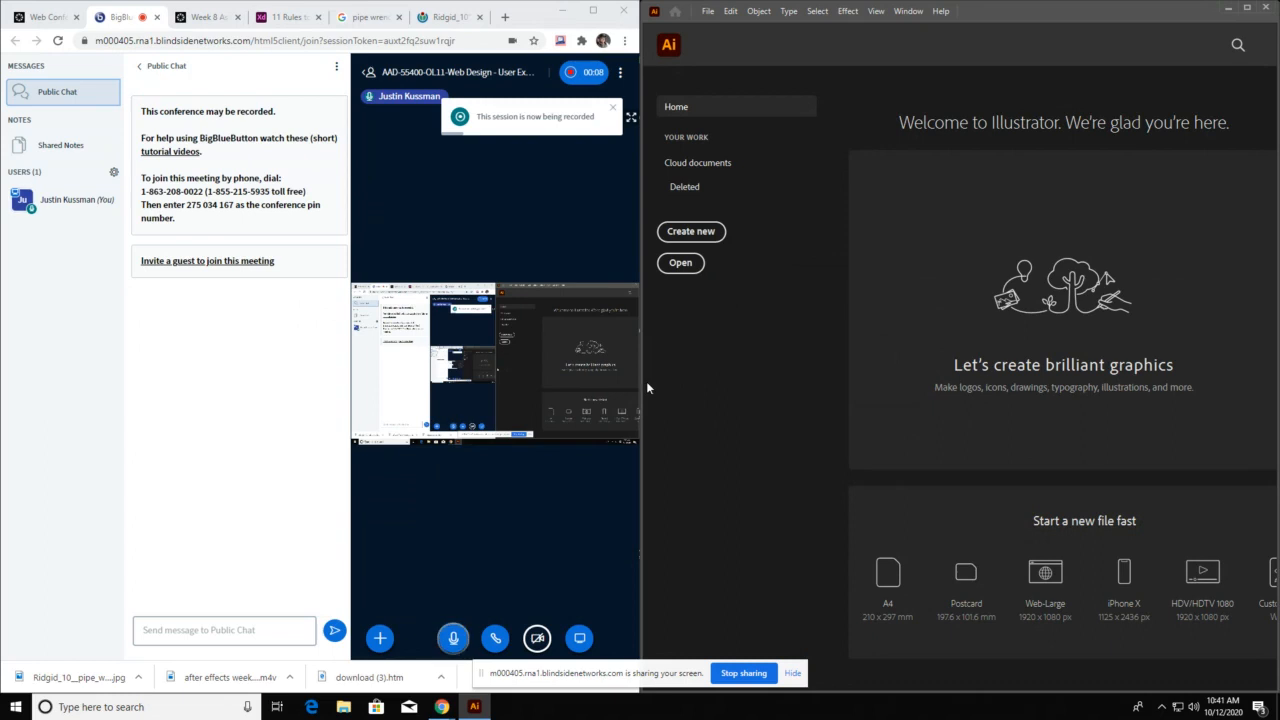
# Widen the drawing application's window beside the browser and hide the screen-sharing notice
pyautogui.moveTo(646, 381); pyautogui.dragTo(336, 345)
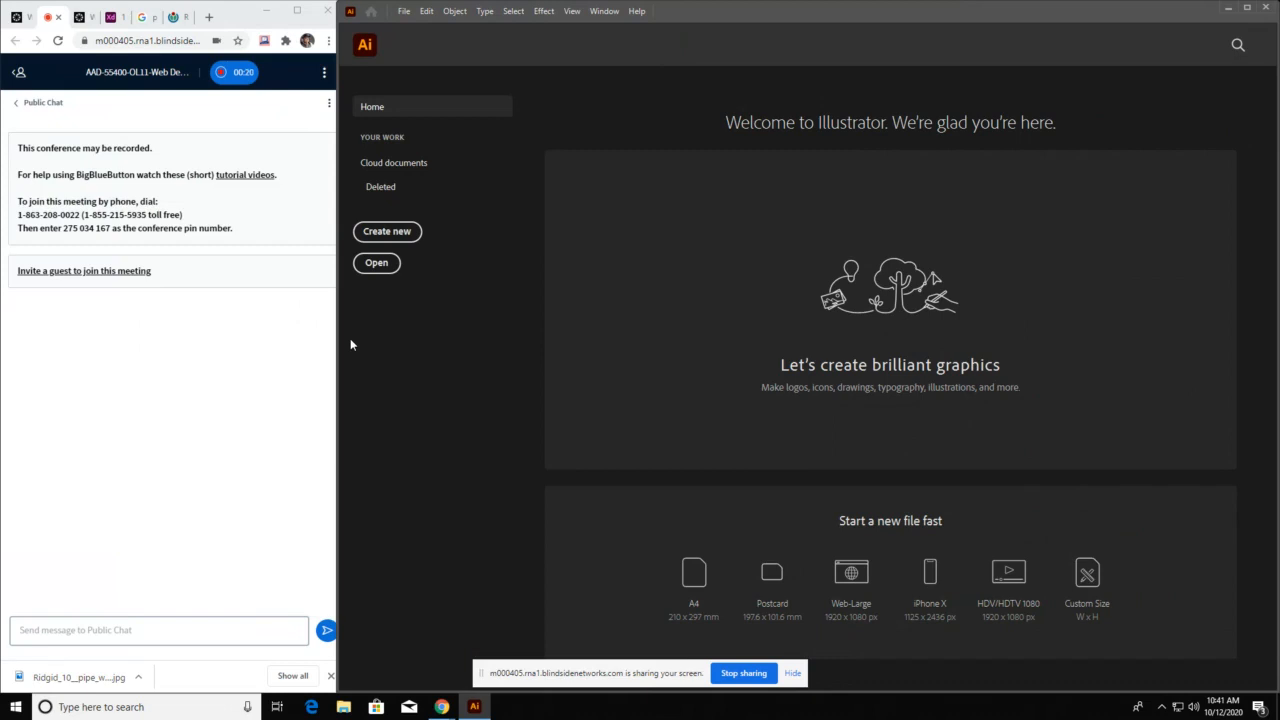
pyautogui.click(792, 673)
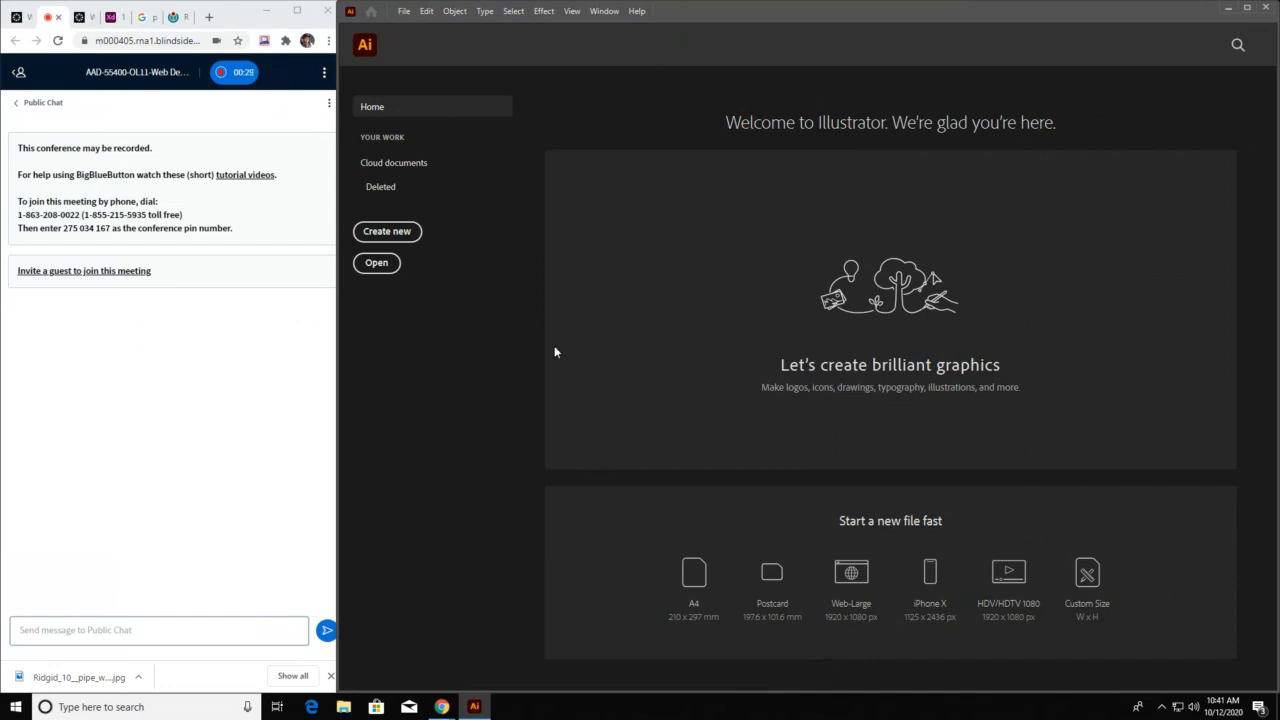
# Create a new print document from the Letter preset, 612 x 792 pt, and dismiss the welcome tour
pyautogui.click(404, 11)
pyautogui.click(412, 27)
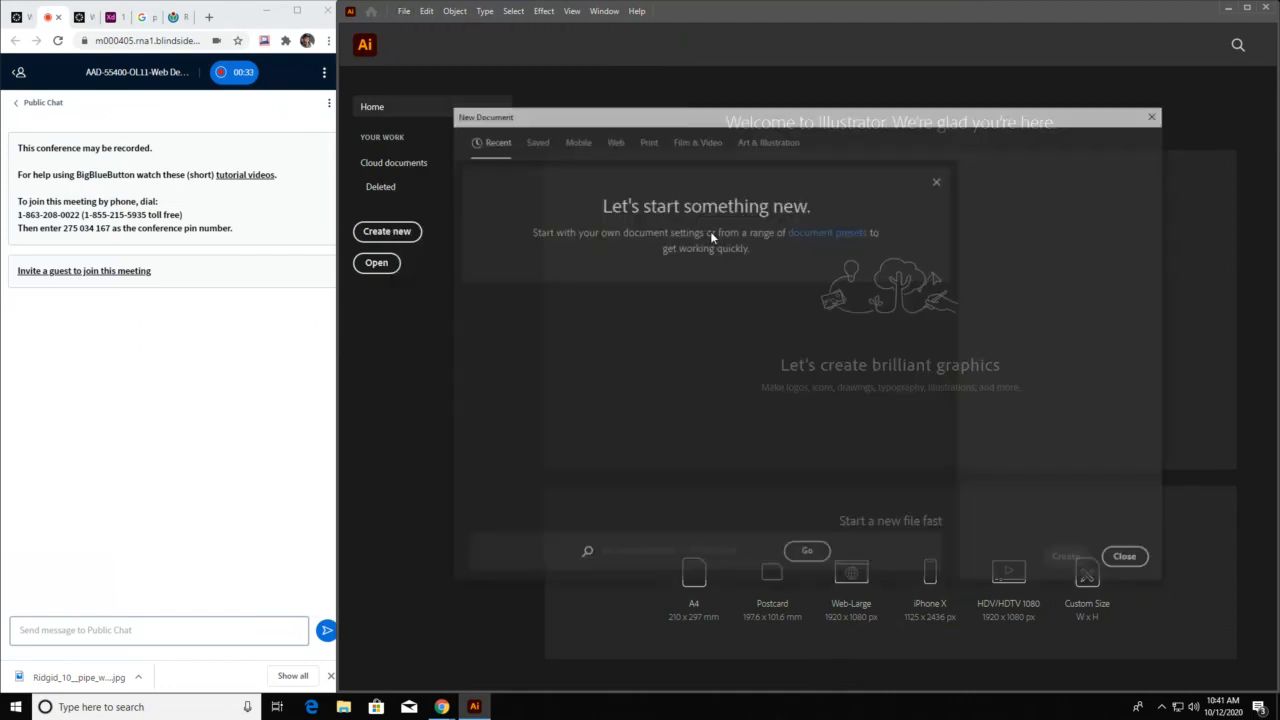
pyautogui.moveTo(895, 113); pyautogui.dragTo(820, 65)
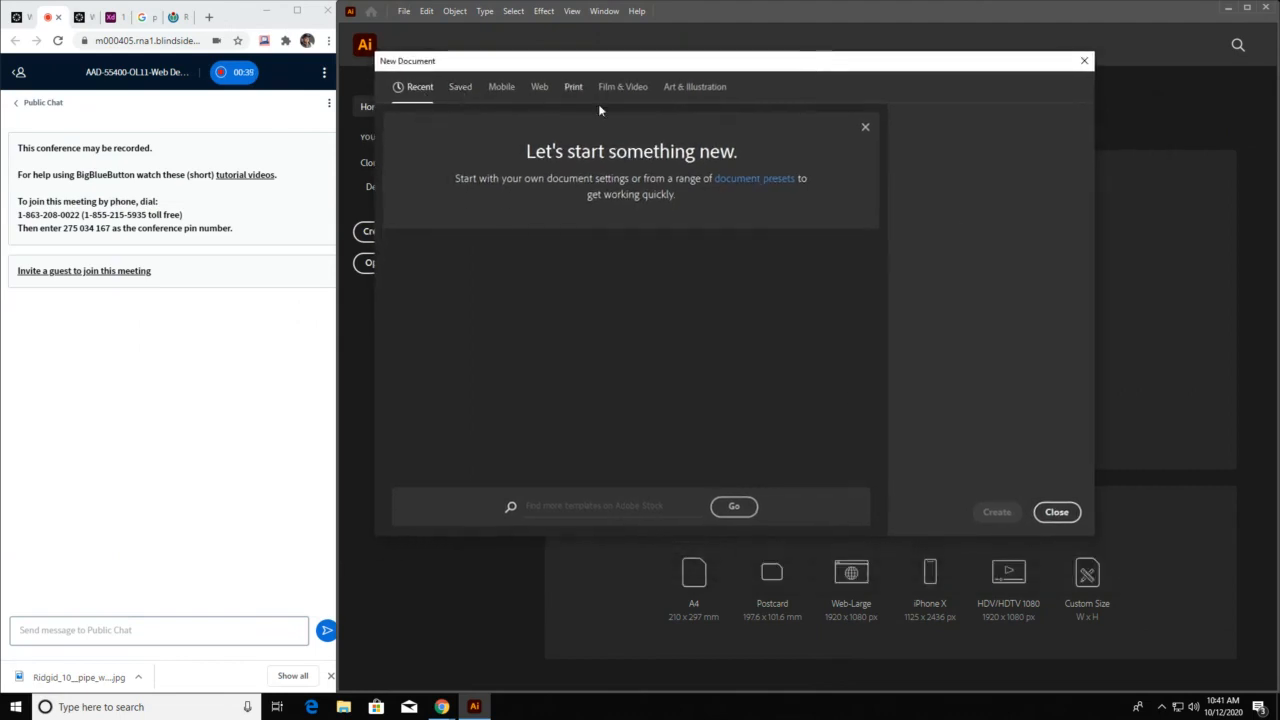
pyautogui.click(574, 89)
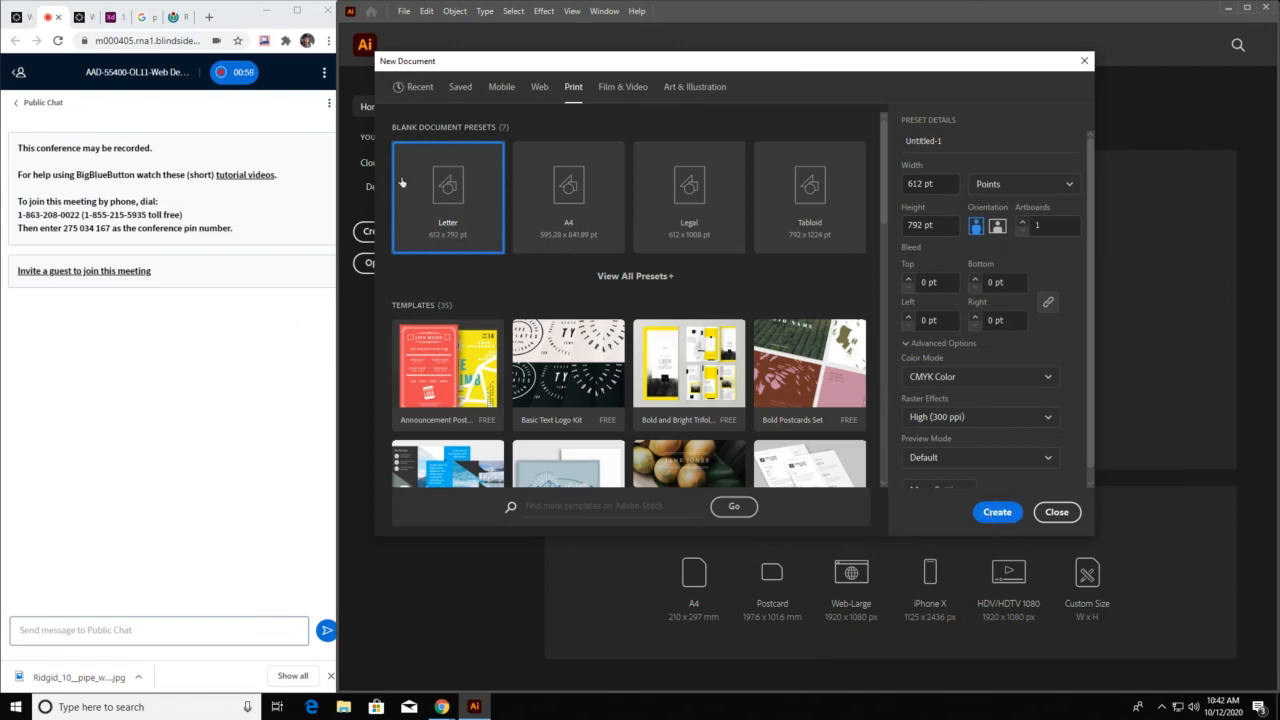
pyautogui.click(1016, 514)
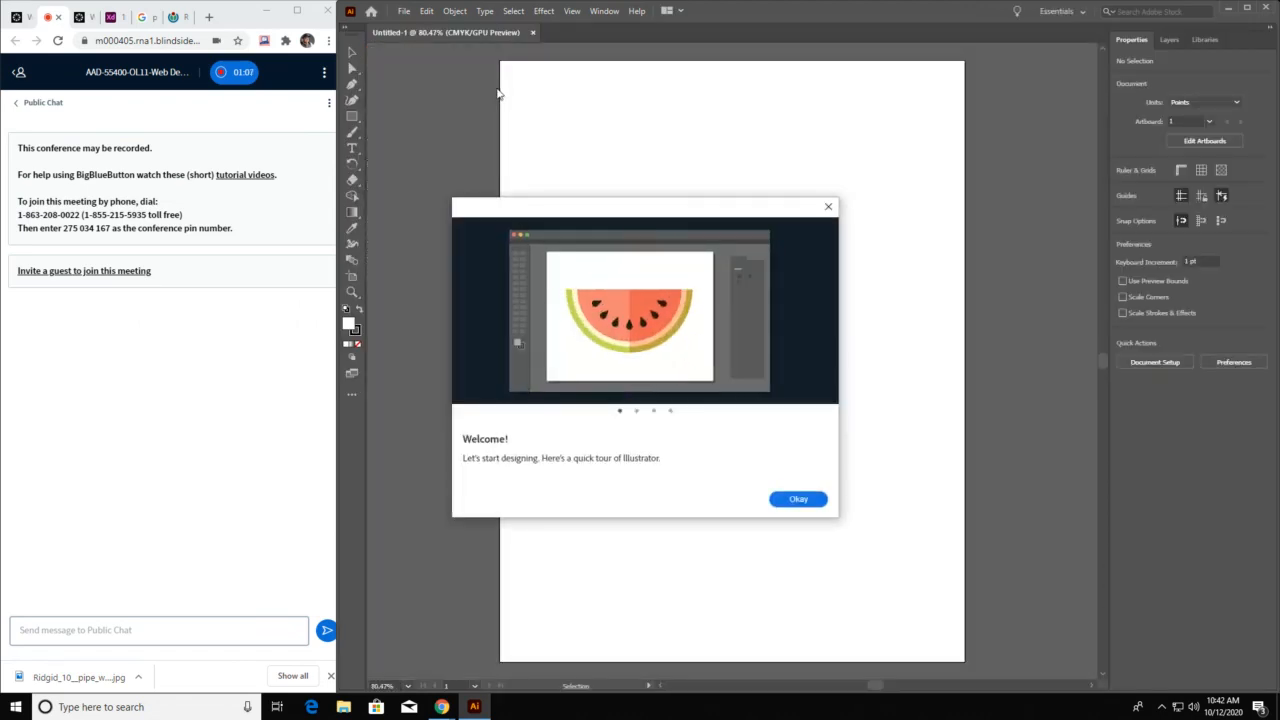
pyautogui.click(828, 209)
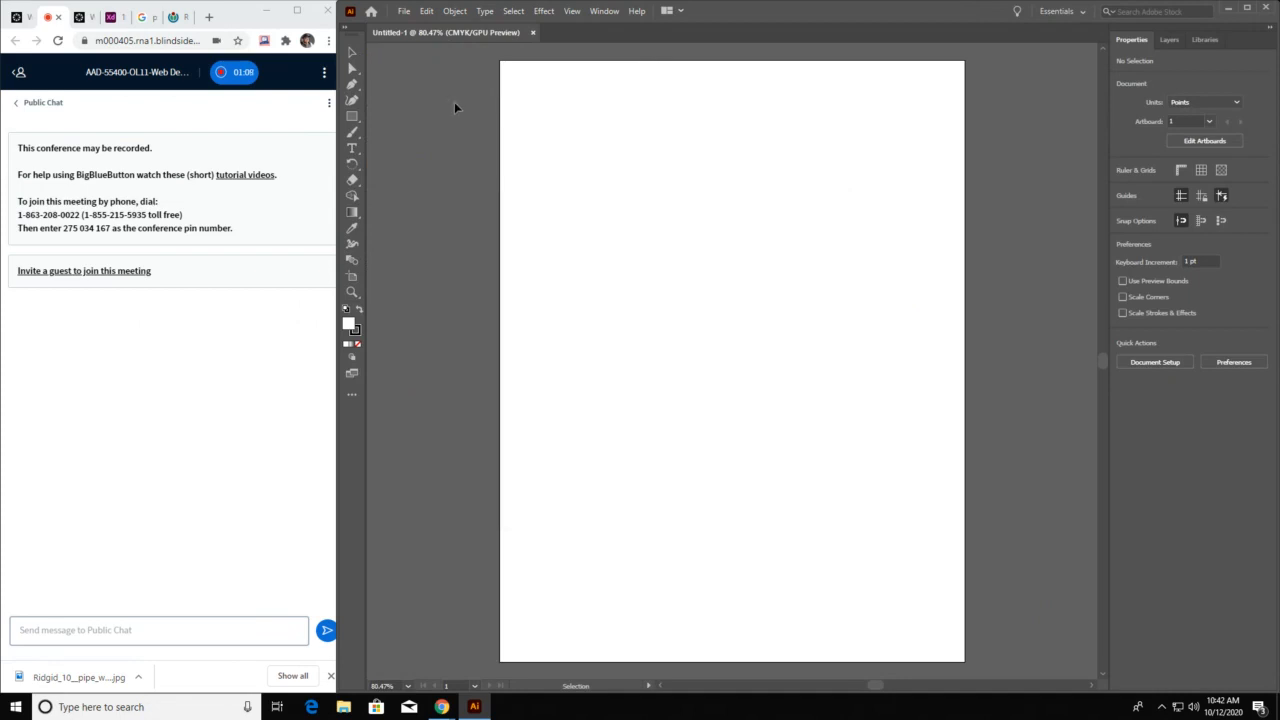
# Choose the Pen tool from the pen tool group
pyautogui.click(352, 84)
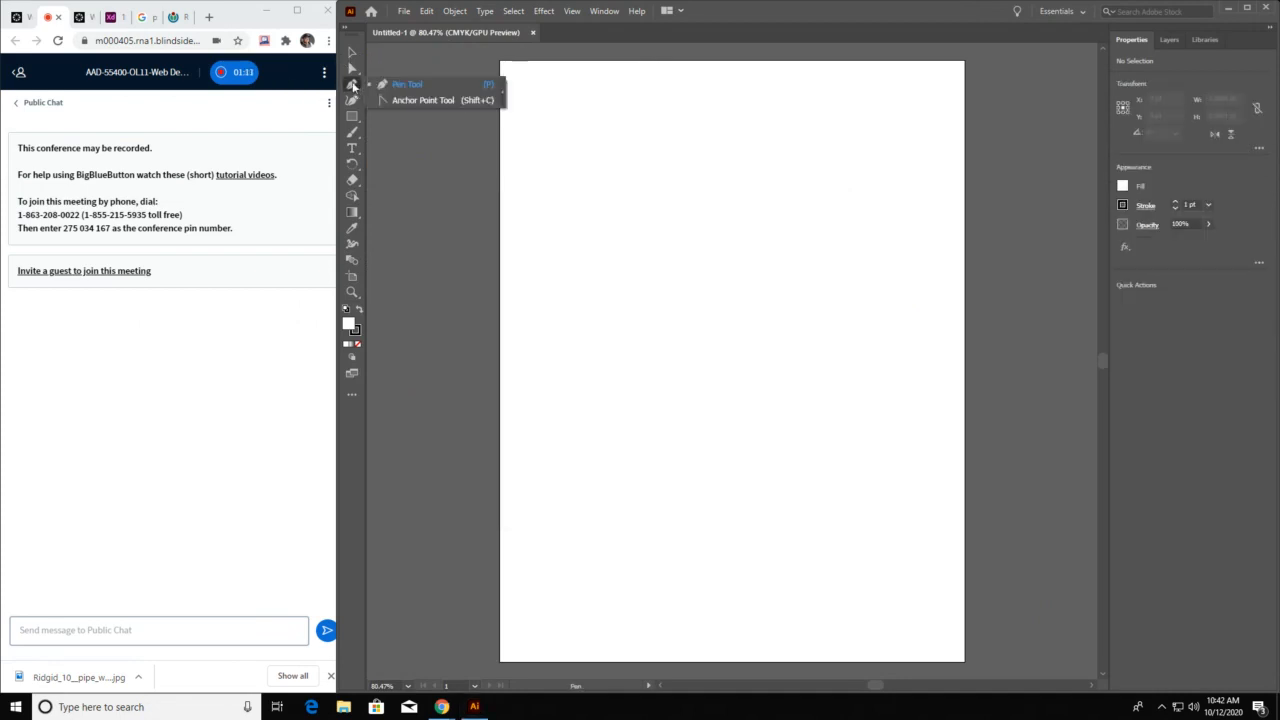
pyautogui.click(353, 84)
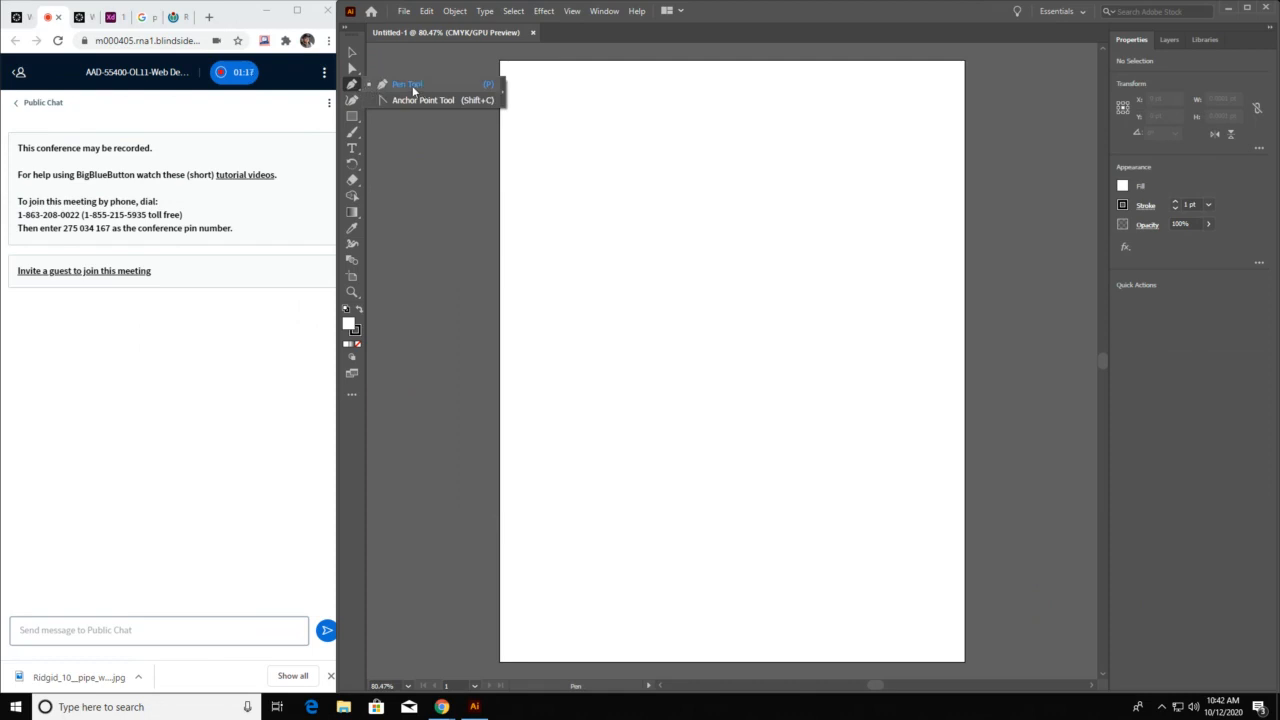
pyautogui.click(413, 88)
# Start placing an image and select the Ridgid_10__pipe_wrench file in the Downloads folder
pyautogui.click(403, 11)
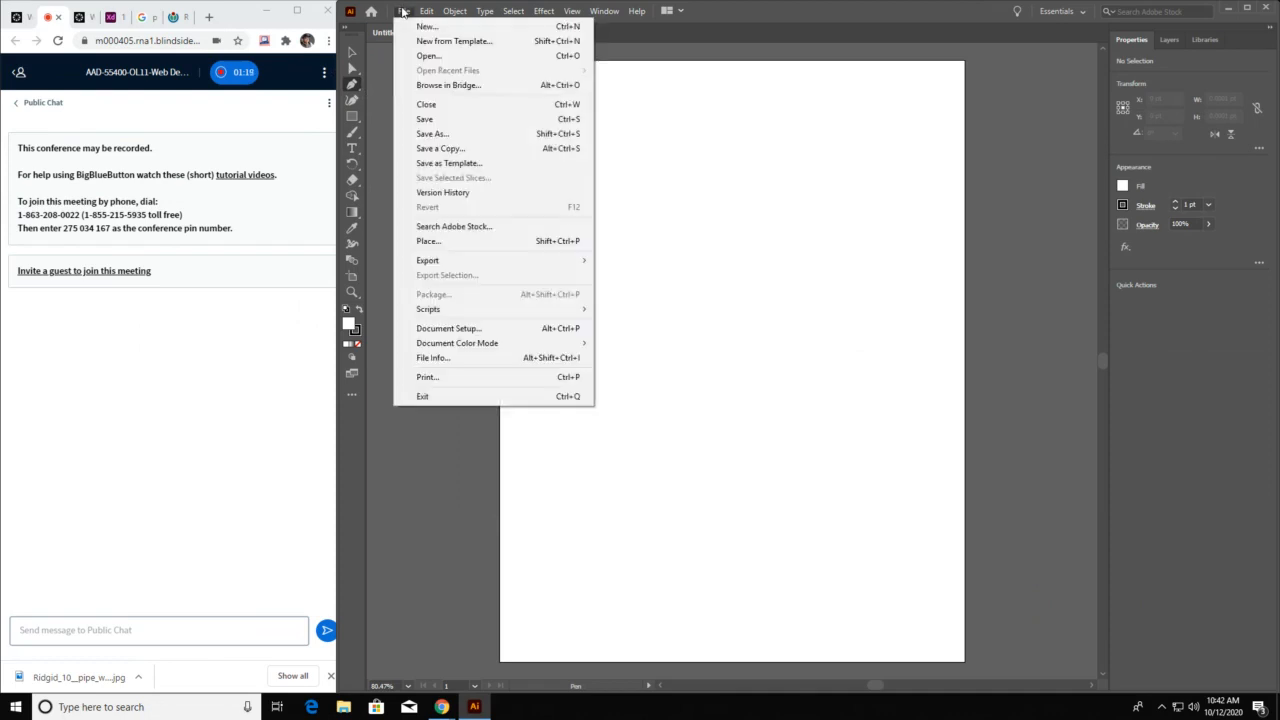
pyautogui.click(451, 243)
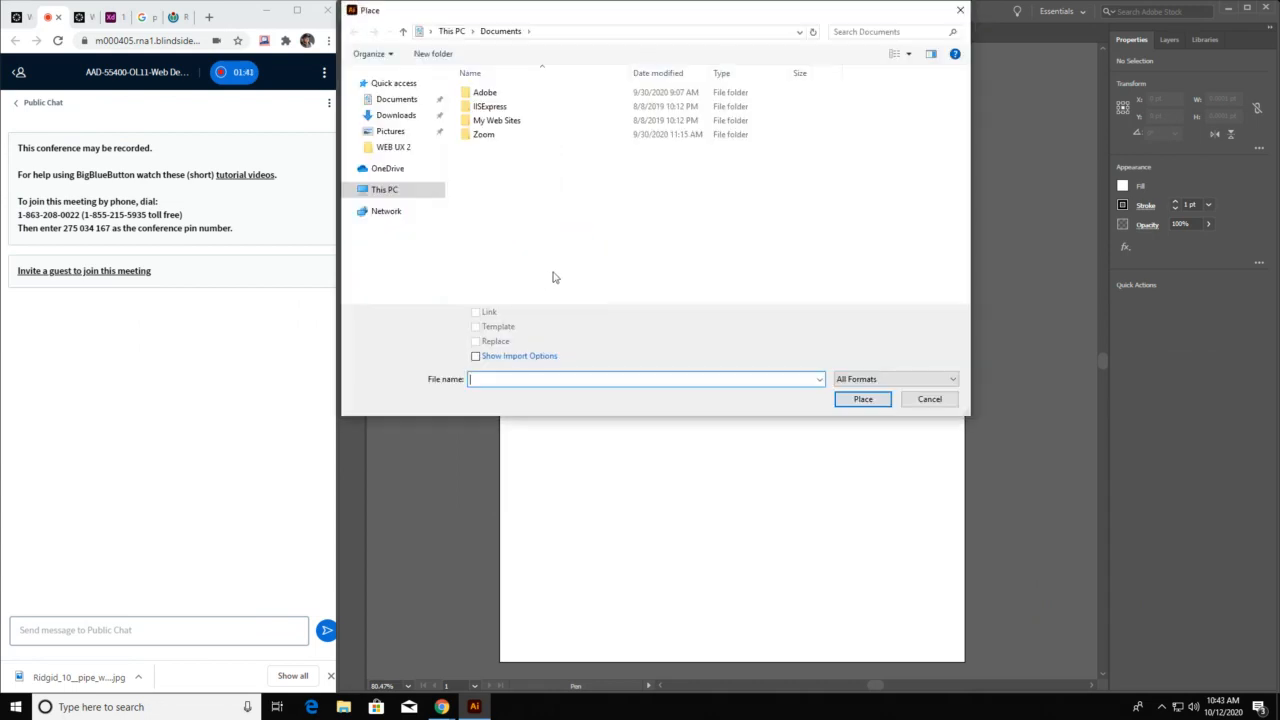
pyautogui.click(395, 115)
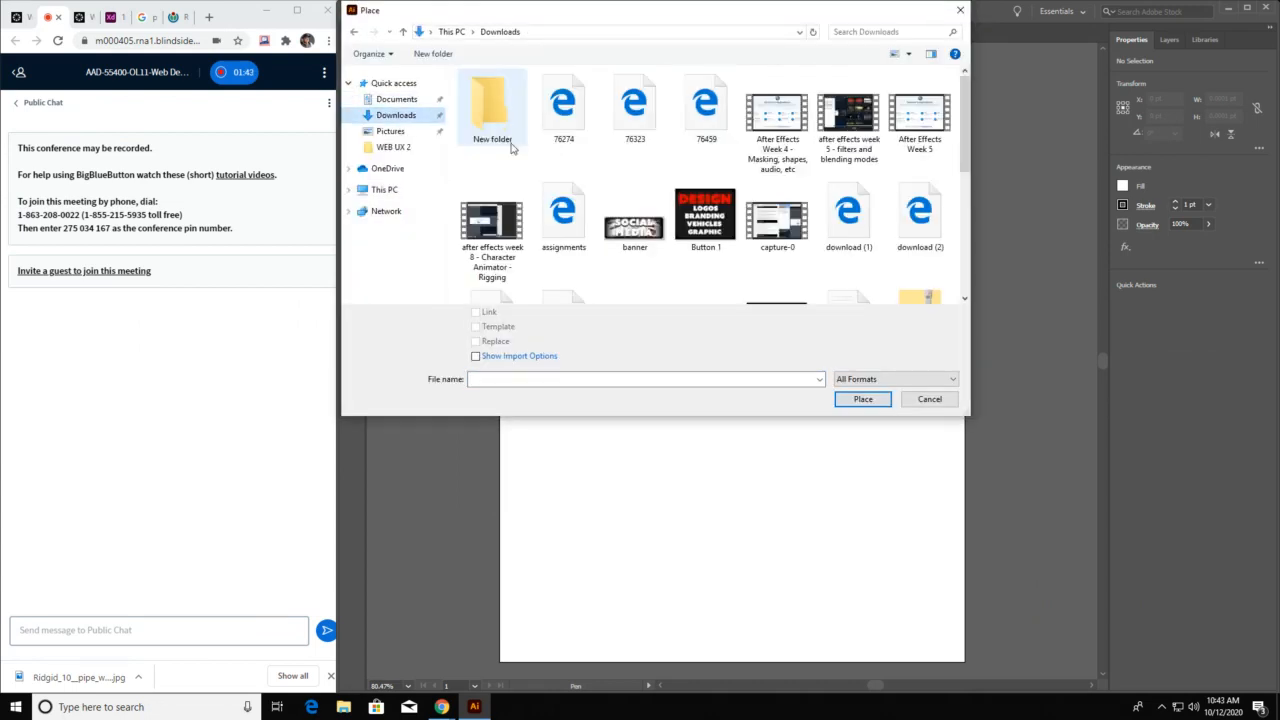
pyautogui.scroll(-2, 770, 245)
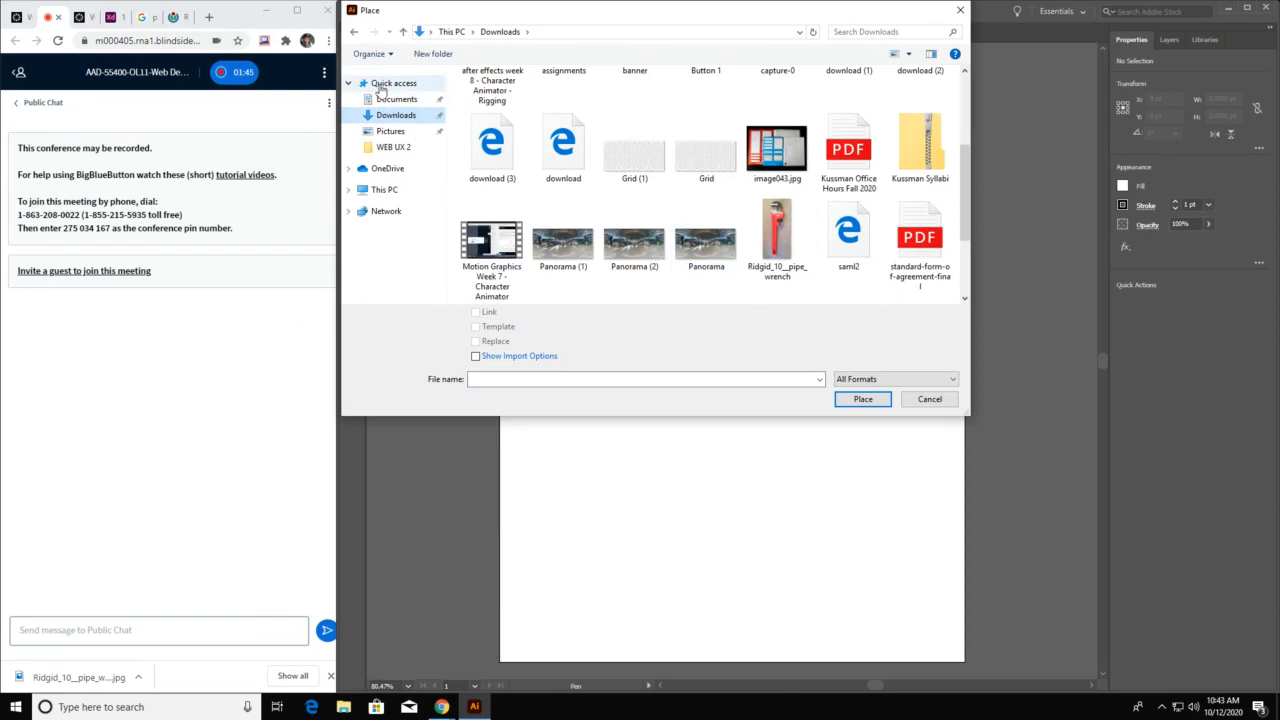
pyautogui.click(395, 115)
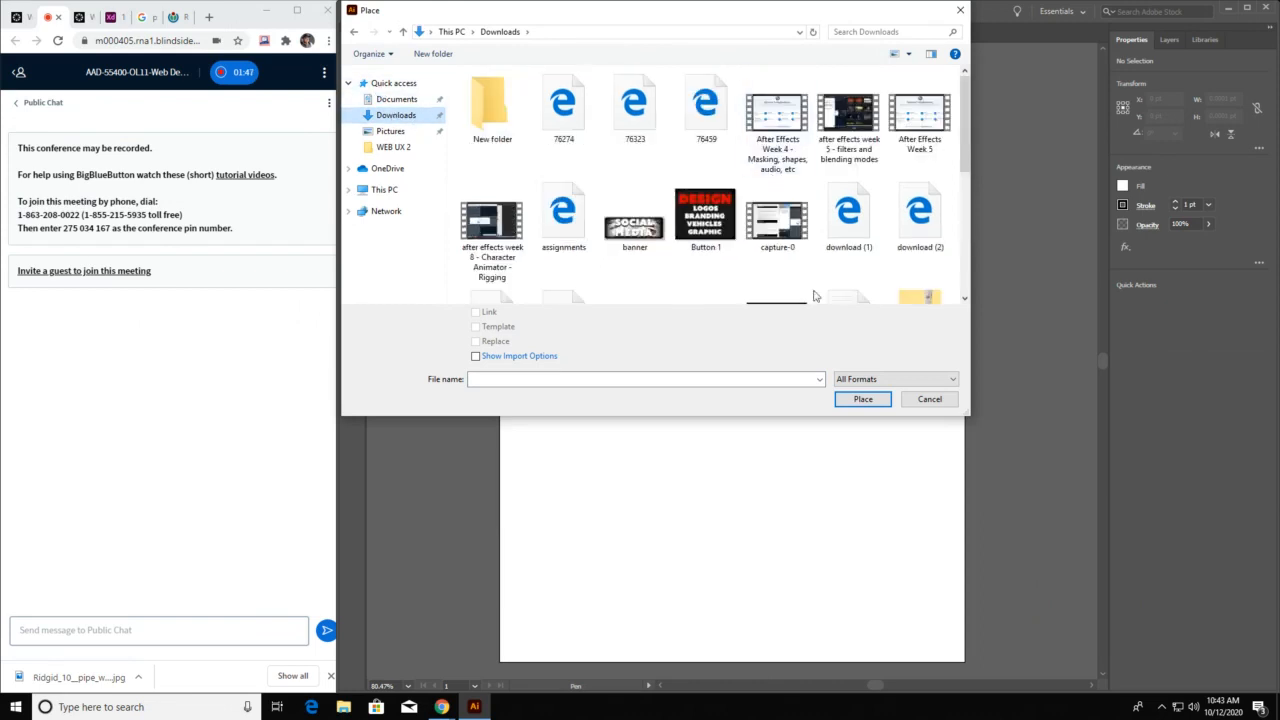
pyautogui.scroll(-1, 820, 240)
pyautogui.scroll(-3, 820, 240)
pyautogui.click(778, 142)
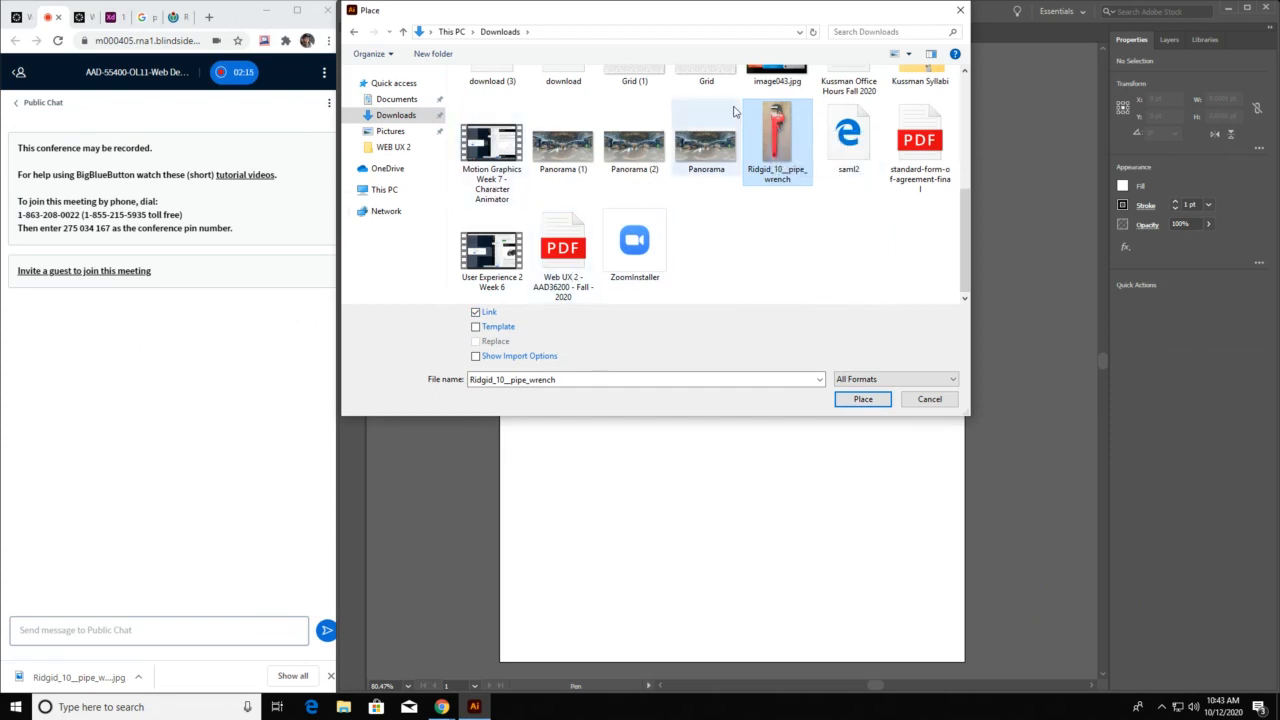
# Place the pipe wrench image with both the Link and Template options enabled
pyautogui.click(477, 314)
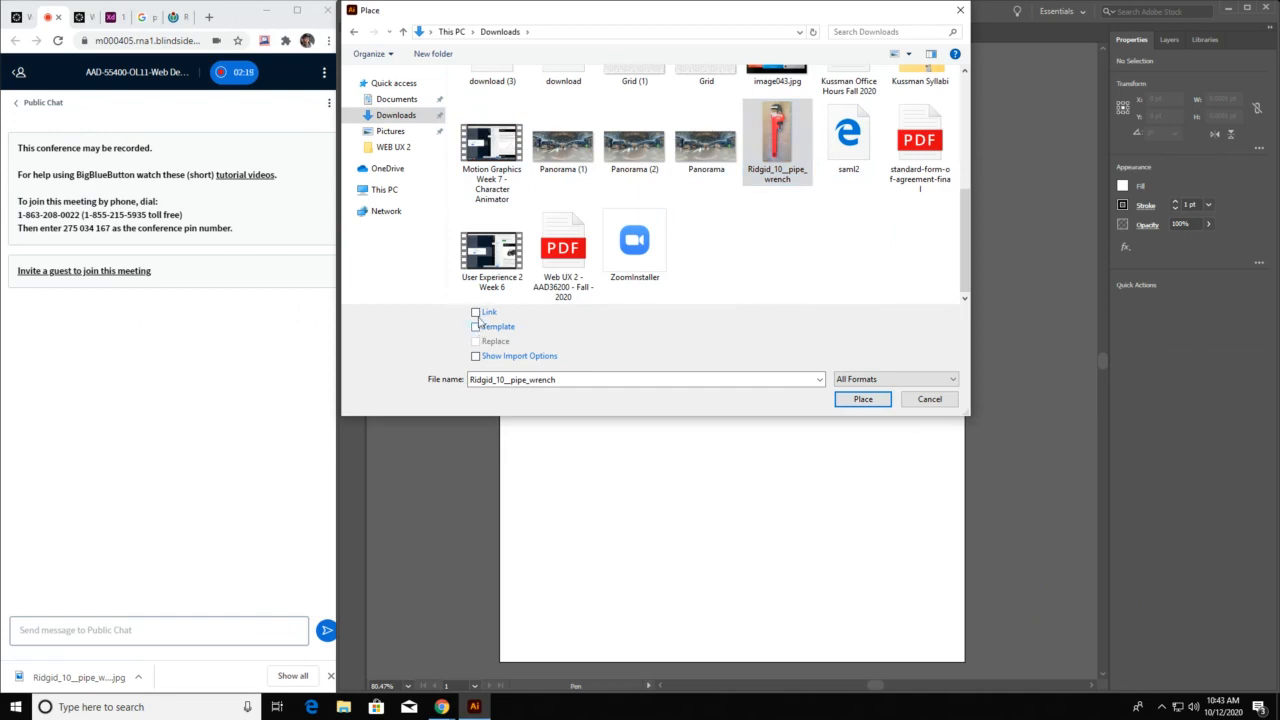
pyautogui.click(476, 316)
pyautogui.click(476, 328)
pyautogui.click(863, 399)
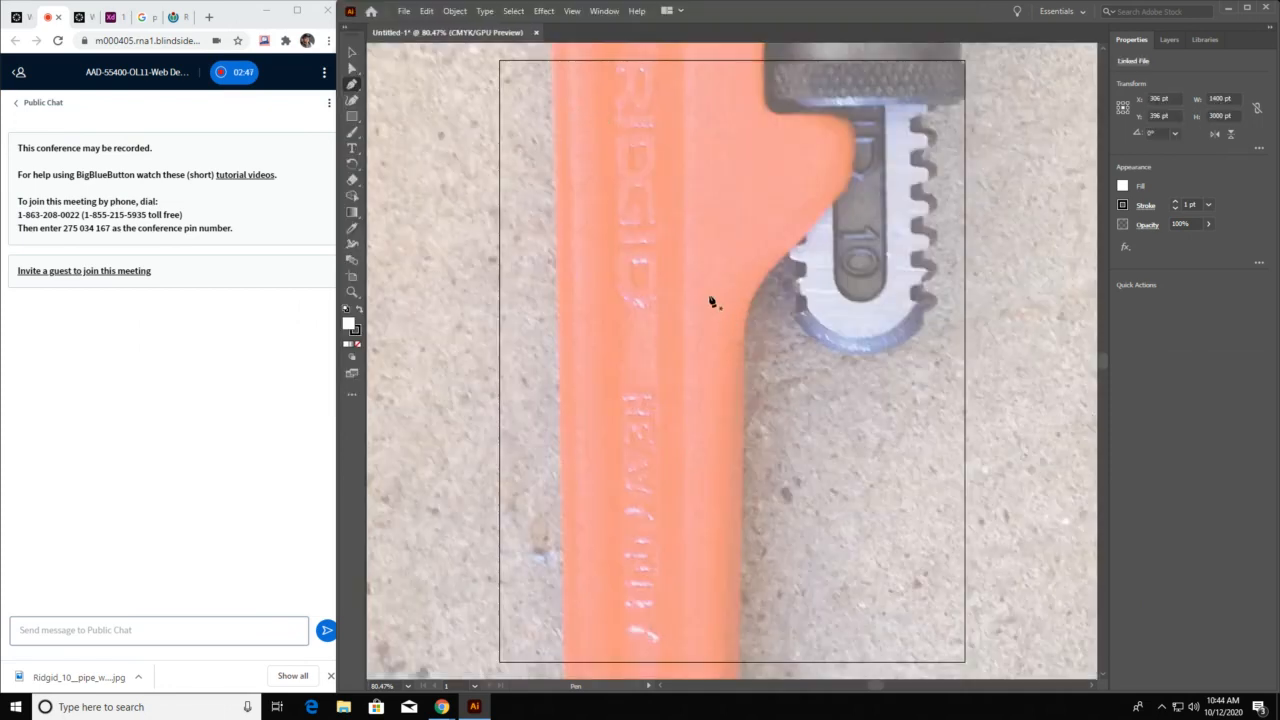
# Zoom out to 25% and pan across the placed photo to examine the wrench from its jaws down
pyautogui.press('z')
pyautogui.click(682, 279)
pyautogui.click(682, 279)
pyautogui.click(682, 279)
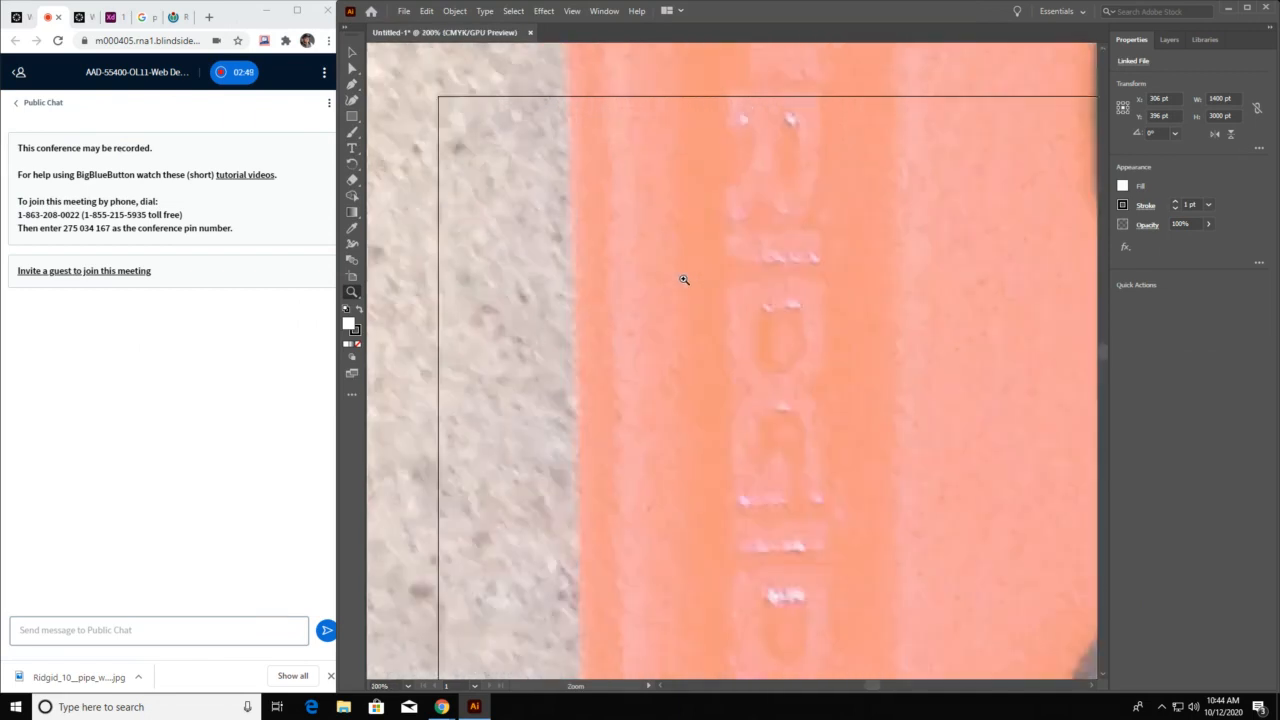
pyautogui.click(683, 279)
pyautogui.keyDown('alt'); pyautogui.click(699, 285); pyautogui.keyUp('alt')
pyautogui.keyDown('alt'); pyautogui.click(699, 285); pyautogui.keyUp('alt')
pyautogui.keyDown('alt'); pyautogui.click(699, 285); pyautogui.keyUp('alt')
pyautogui.keyDown('alt'); pyautogui.click(699, 285); pyautogui.keyUp('alt')
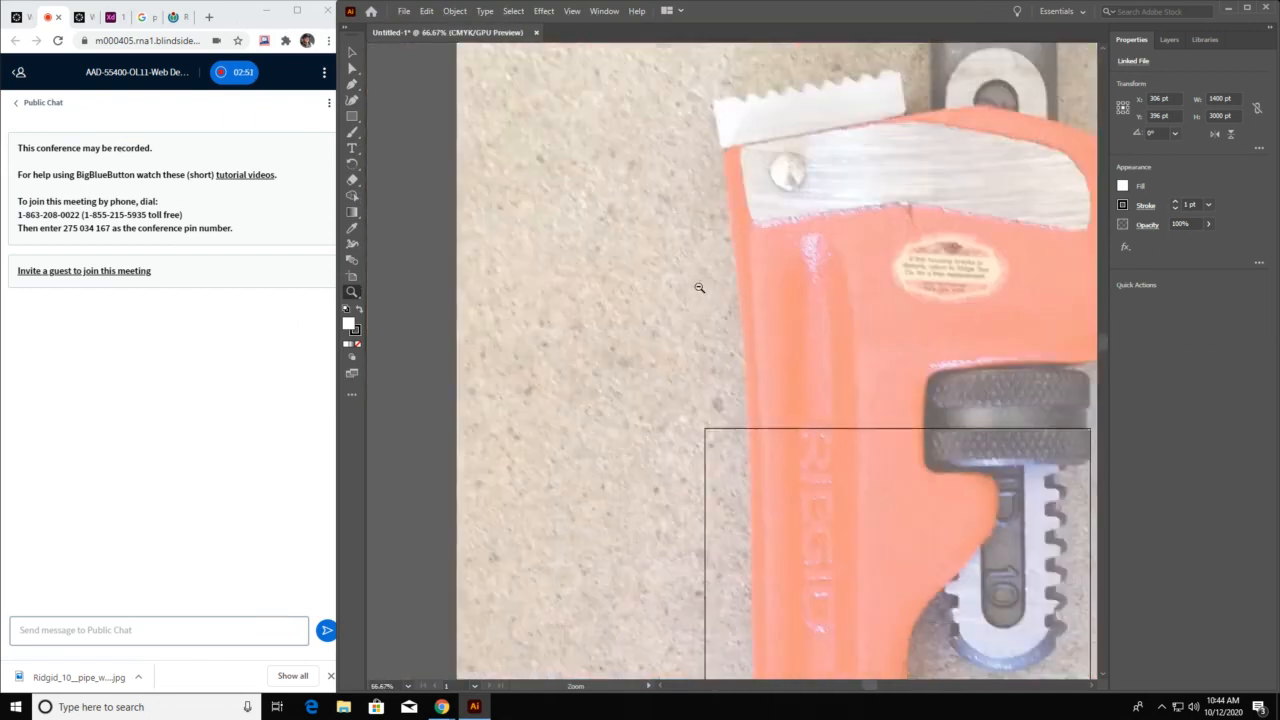
pyautogui.keyDown('alt'); pyautogui.click(699, 286); pyautogui.keyUp('alt')
pyautogui.keyDown('alt'); pyautogui.click(699, 287); pyautogui.keyUp('alt')
pyautogui.keyDown('alt'); pyautogui.click(699, 287); pyautogui.keyUp('alt')
pyautogui.keyDown('alt'); pyautogui.click(726, 297); pyautogui.keyUp('alt')
pyautogui.moveTo(856, 337); pyautogui.dragTo(824, 258)
pyautogui.click(823, 259)
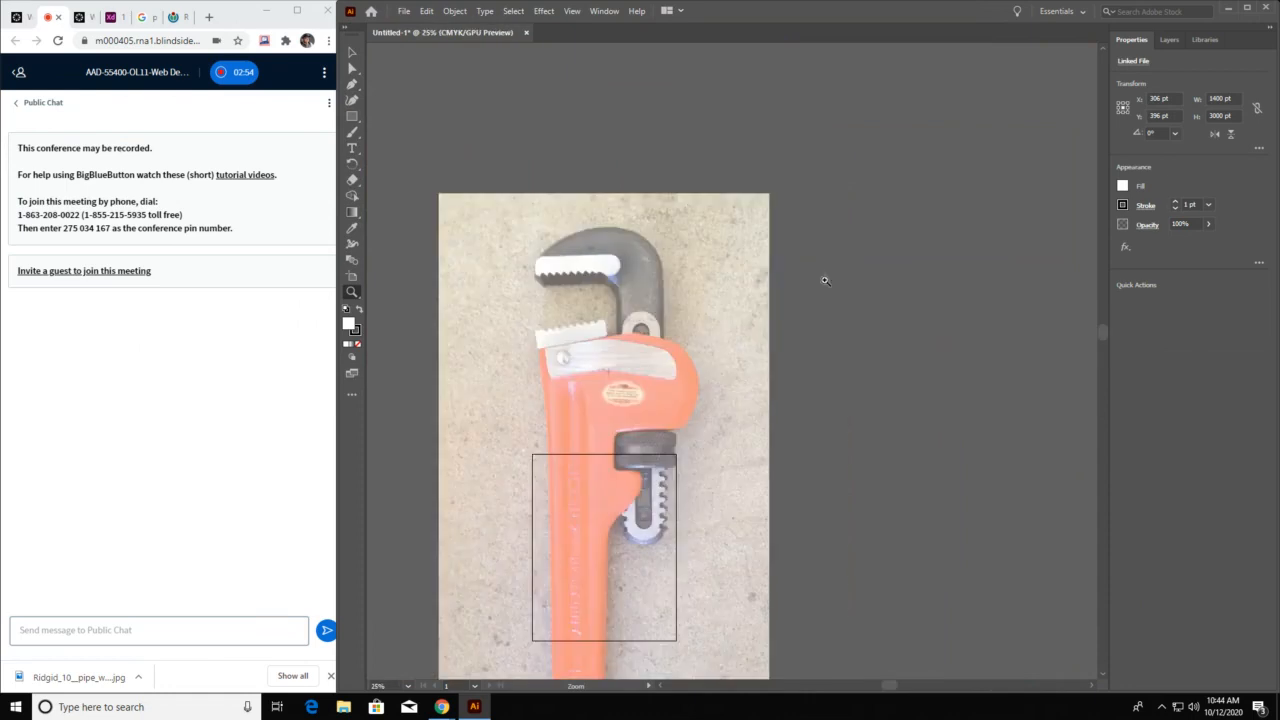
pyautogui.keyDown('alt'); pyautogui.click(762, 293); pyautogui.keyUp('alt')
pyautogui.moveTo(711, 423); pyautogui.dragTo(868, 153)
pyautogui.click(785, 265)
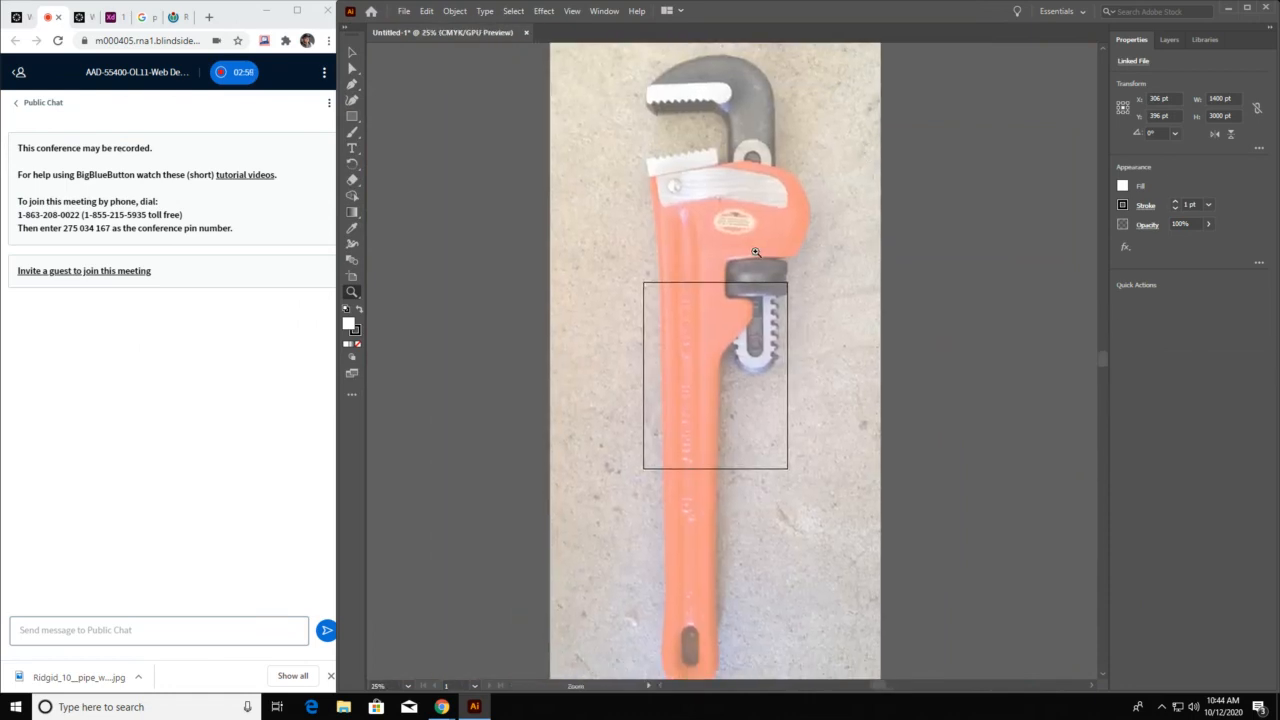
pyautogui.press('super')
pyautogui.press('super')
pyautogui.press('space')
pyautogui.moveTo(716, 154); pyautogui.dragTo(722, 260)
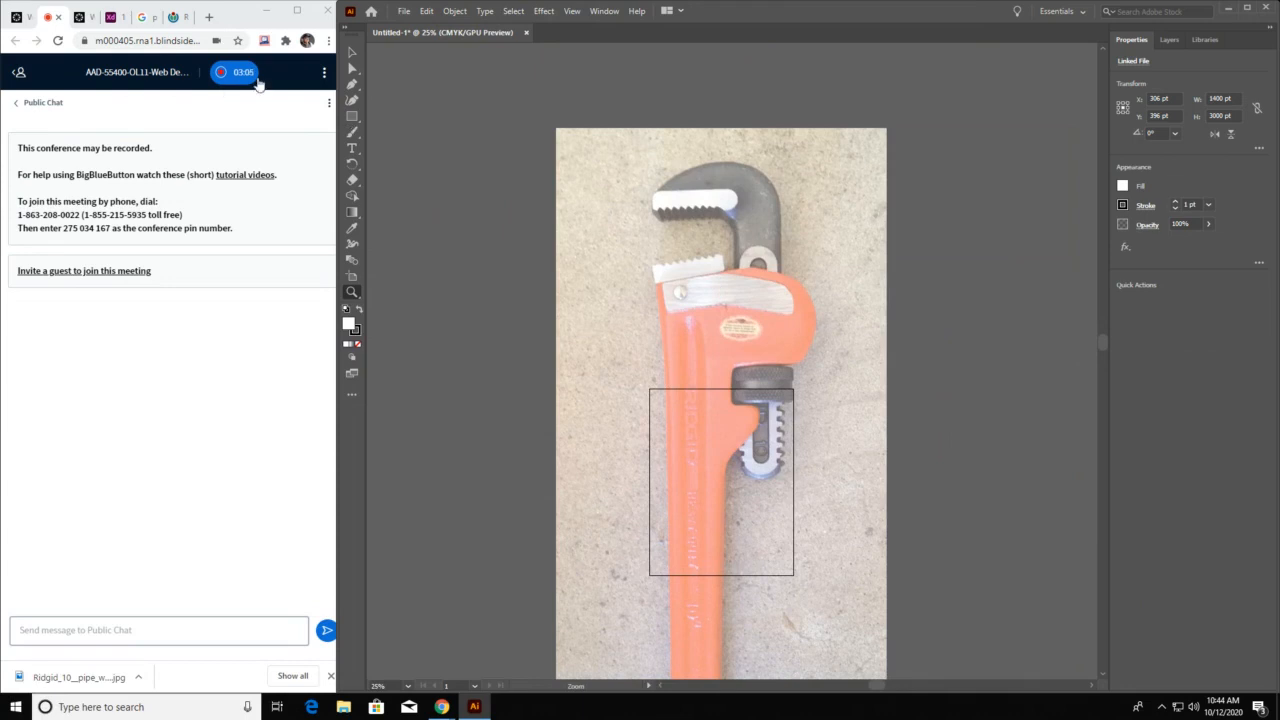
# Show the Layers panel, detach it as a floating panel beside the photo and enlarge it
pyautogui.click(603, 11)
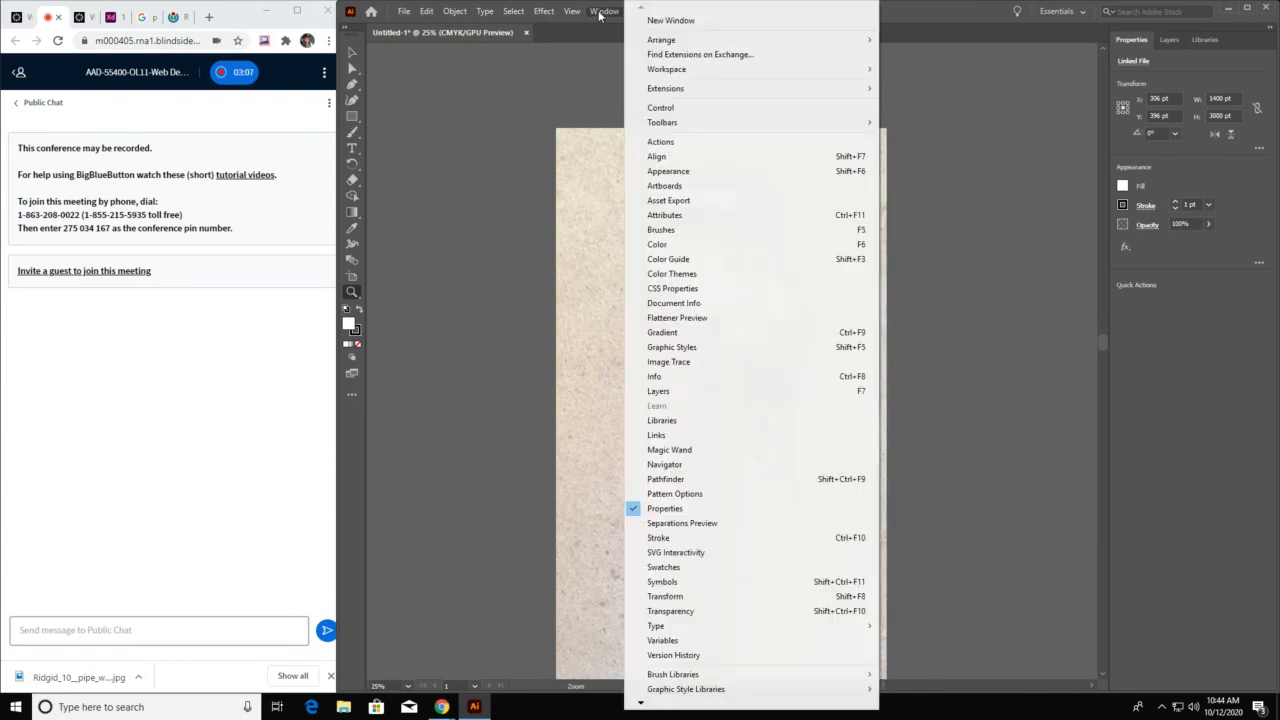
pyautogui.click(781, 393)
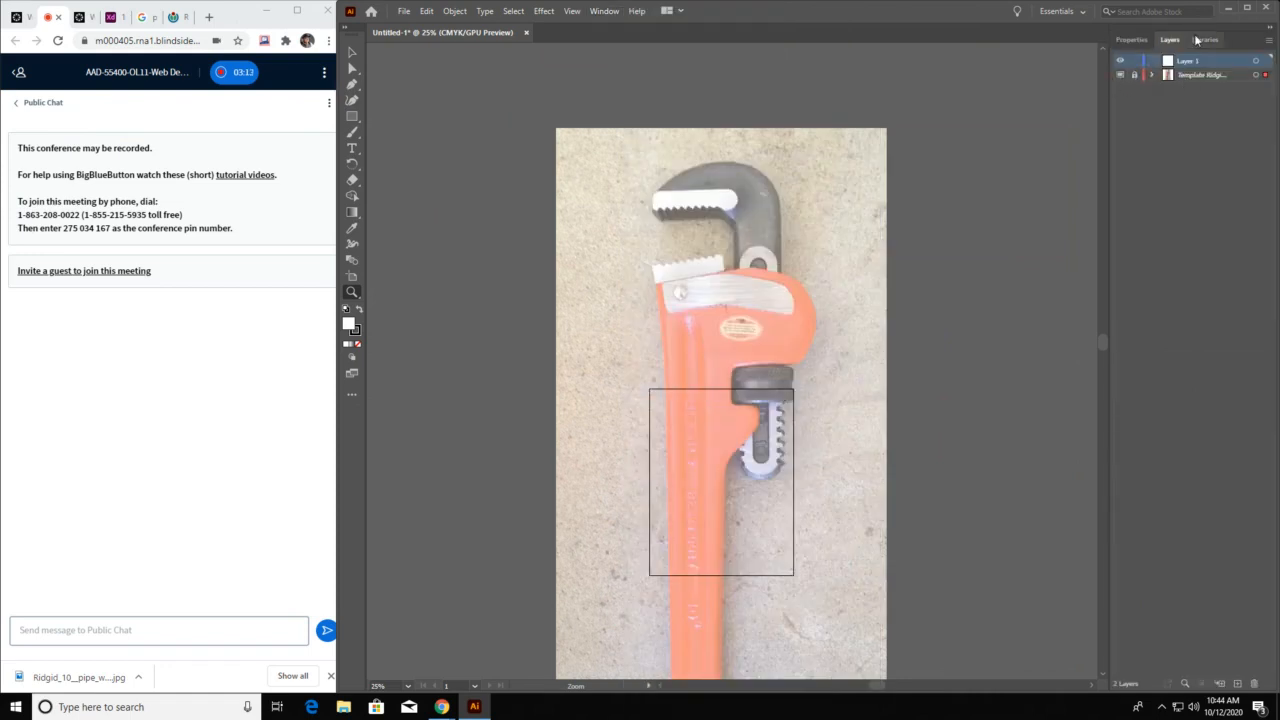
pyautogui.moveTo(1168, 40); pyautogui.dragTo(901, 93)
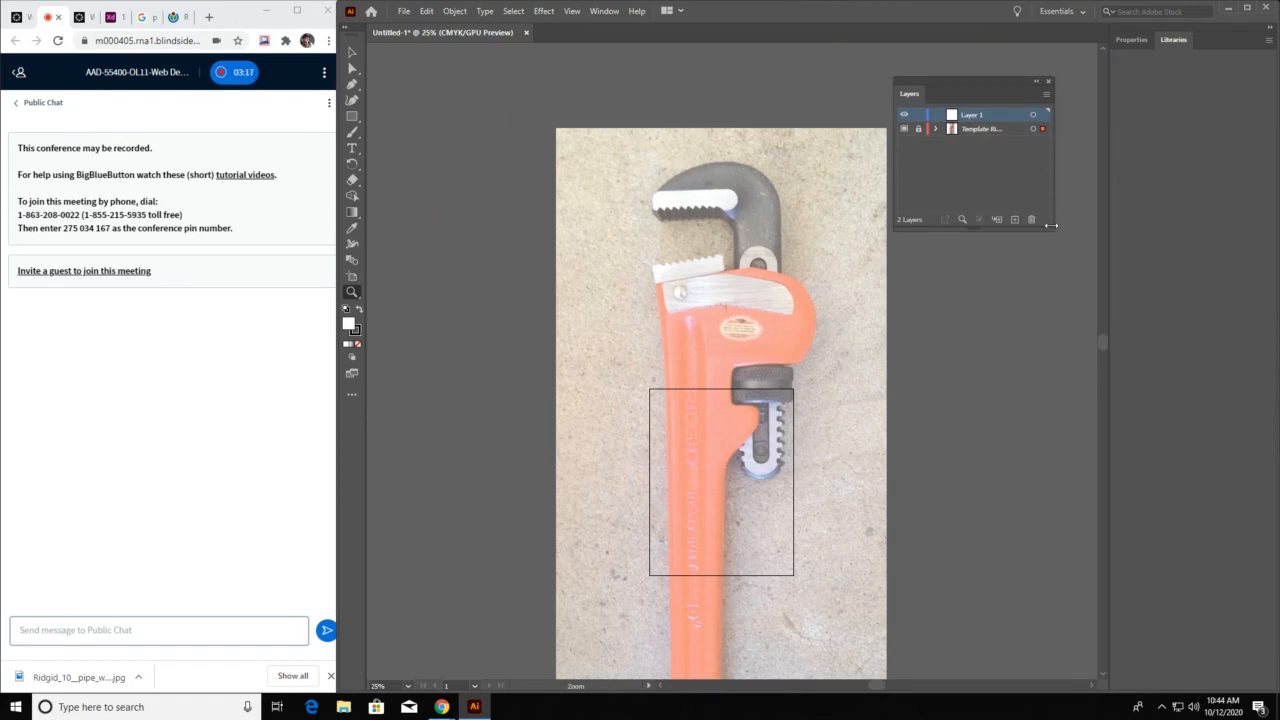
pyautogui.moveTo(1051, 226); pyautogui.dragTo(1066, 358)
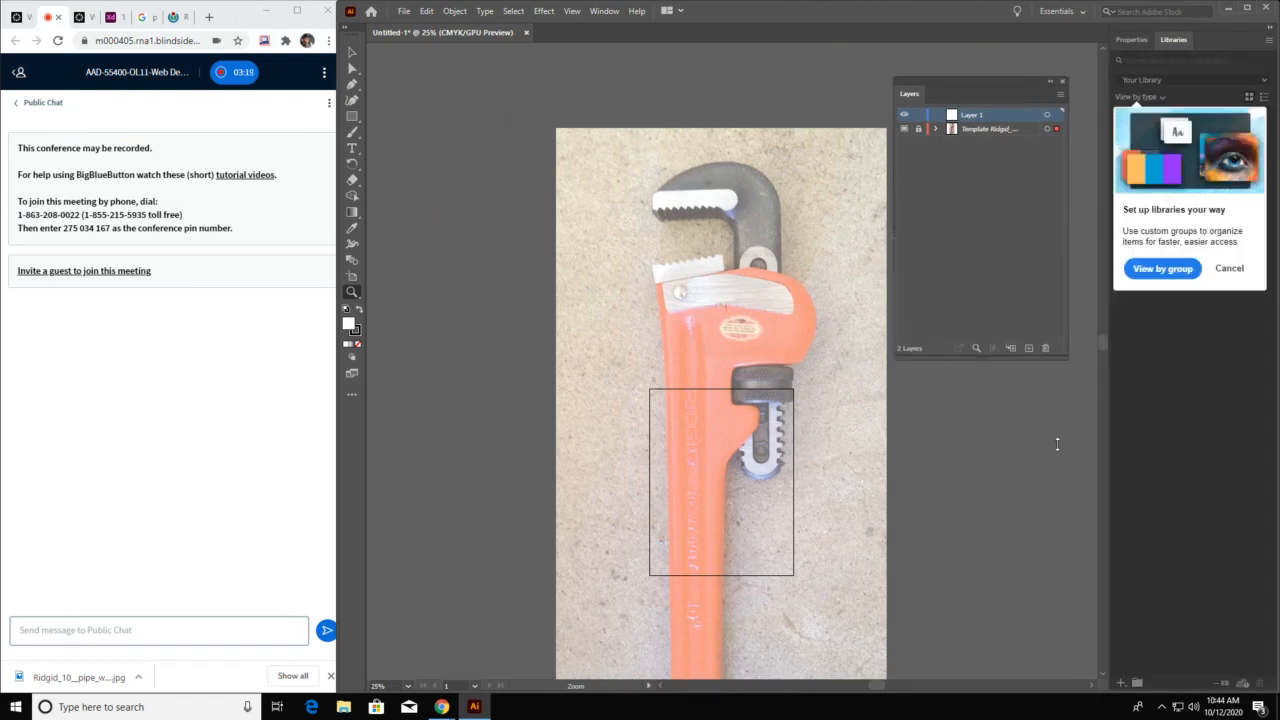
pyautogui.moveTo(1057, 444); pyautogui.dragTo(1057, 478)
# Toggle the template layer's visibility off and on to check what it contains
pyautogui.click(904, 129)
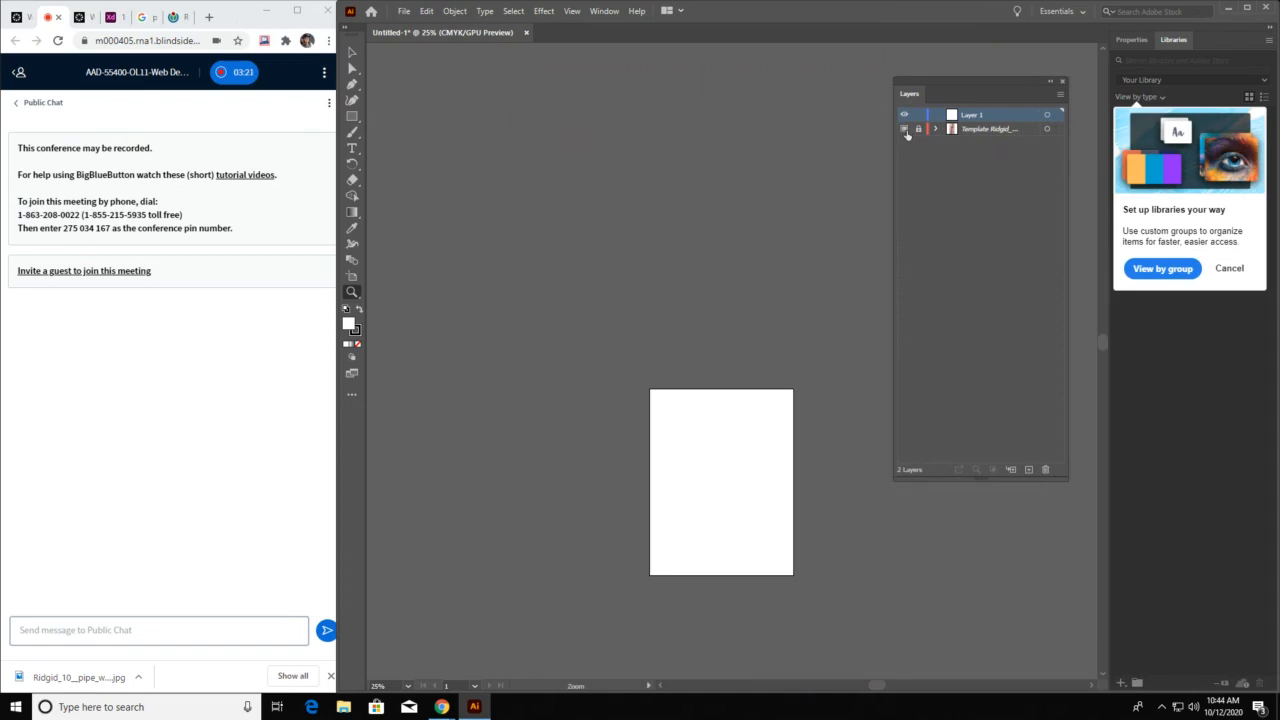
pyautogui.click(904, 129)
pyautogui.click(904, 129)
pyautogui.click(904, 129)
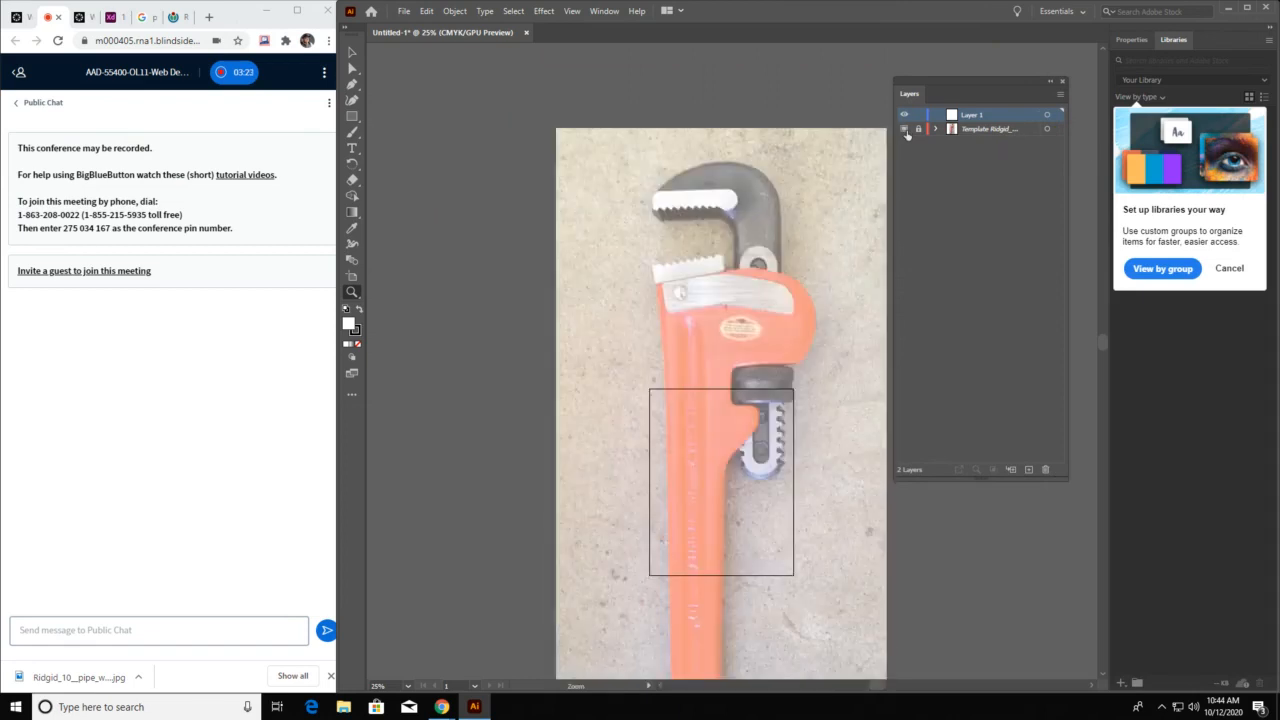
pyautogui.click(904, 129)
pyautogui.click(904, 129)
# Make Layer 1 the active layer for tracing the wrench and dismiss the library grouping prompt
pyautogui.click(994, 131)
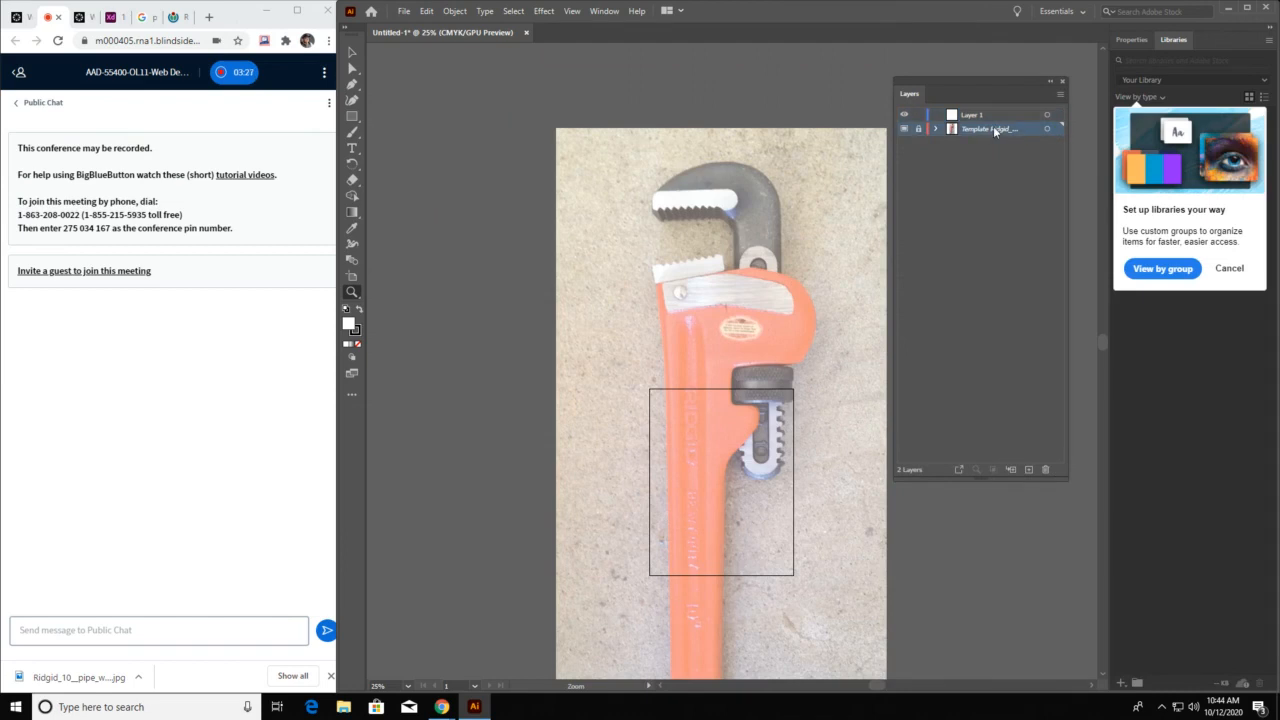
pyautogui.click(694, 238)
pyautogui.press('v')
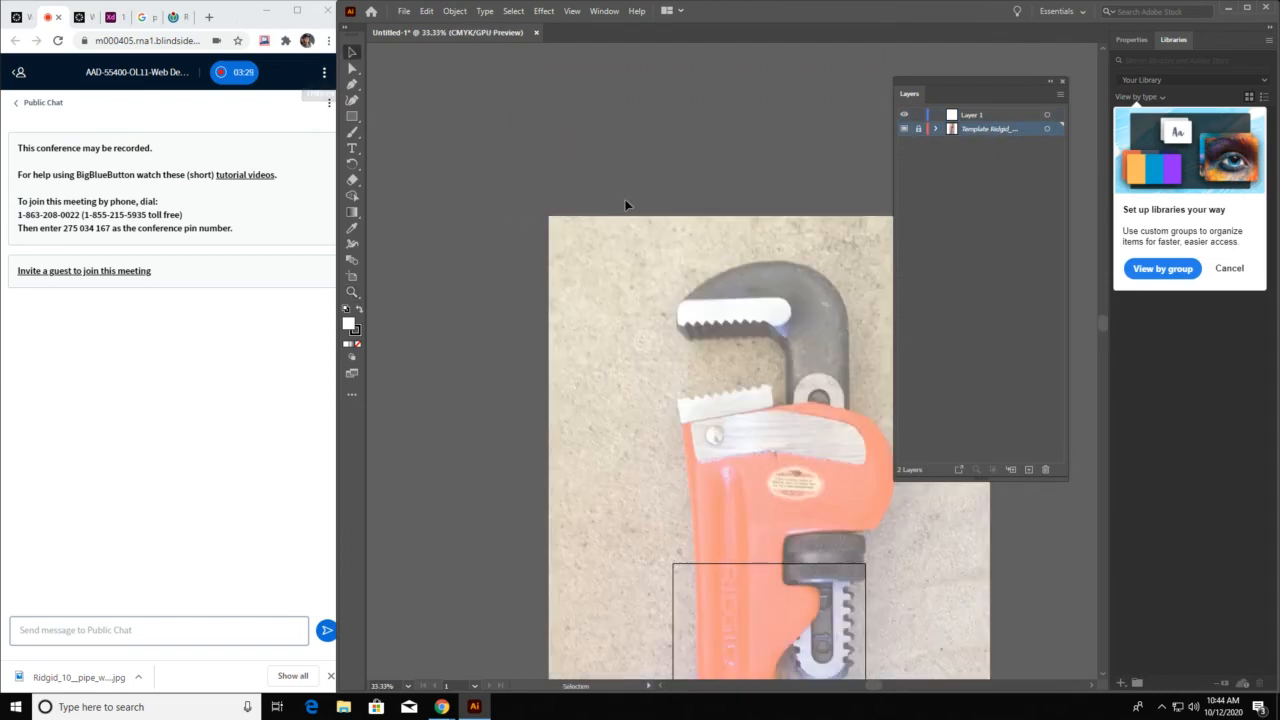
pyautogui.moveTo(746, 254); pyautogui.dragTo(645, 85)
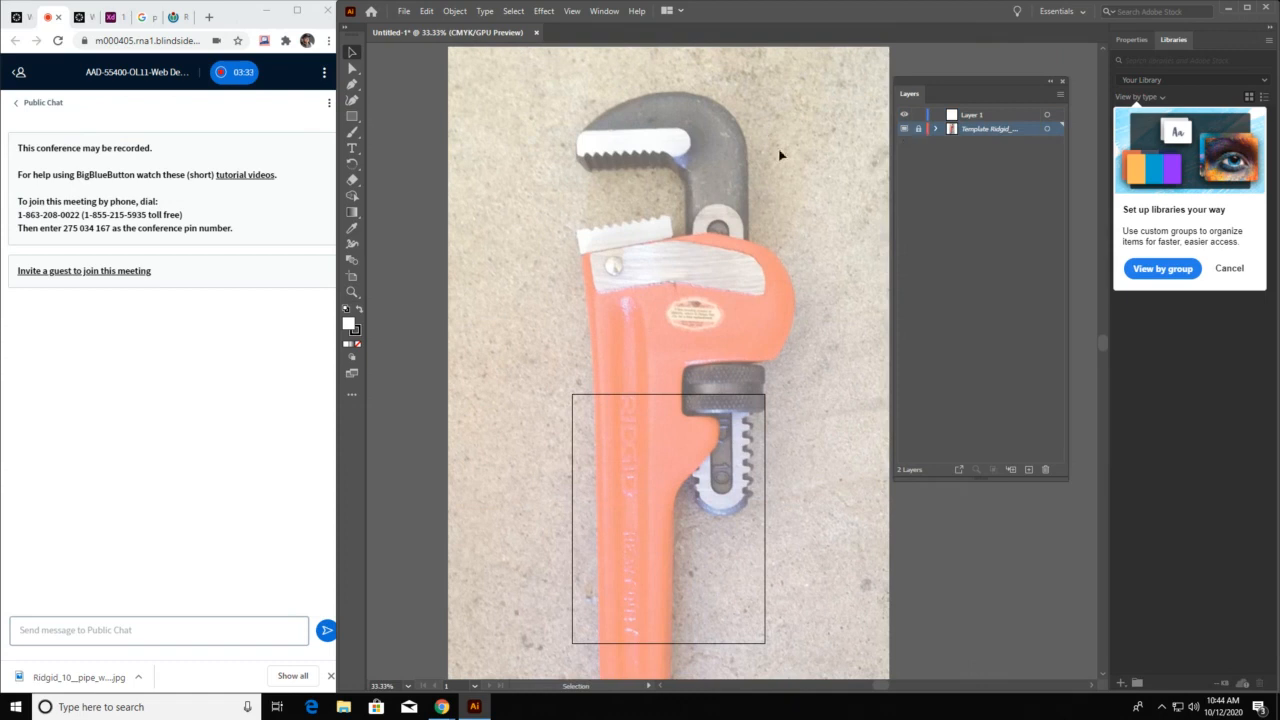
pyautogui.moveTo(781, 155); pyautogui.dragTo(791, 198)
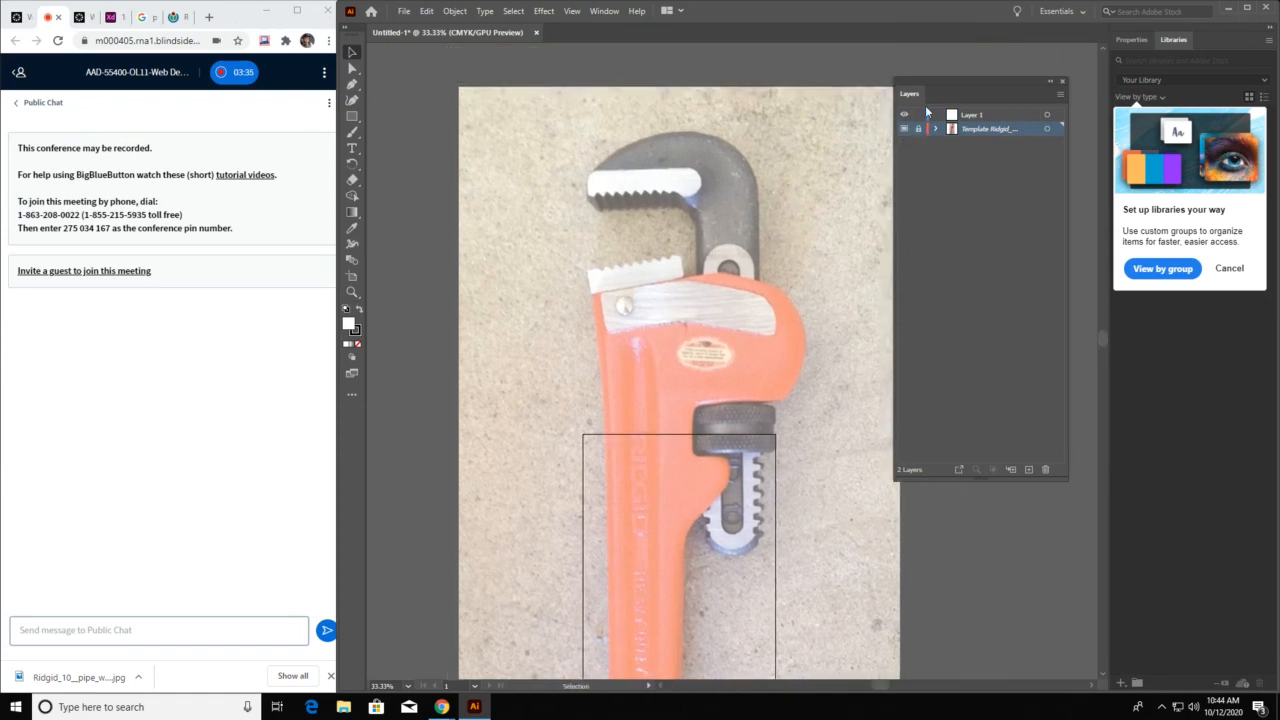
pyautogui.click(978, 116)
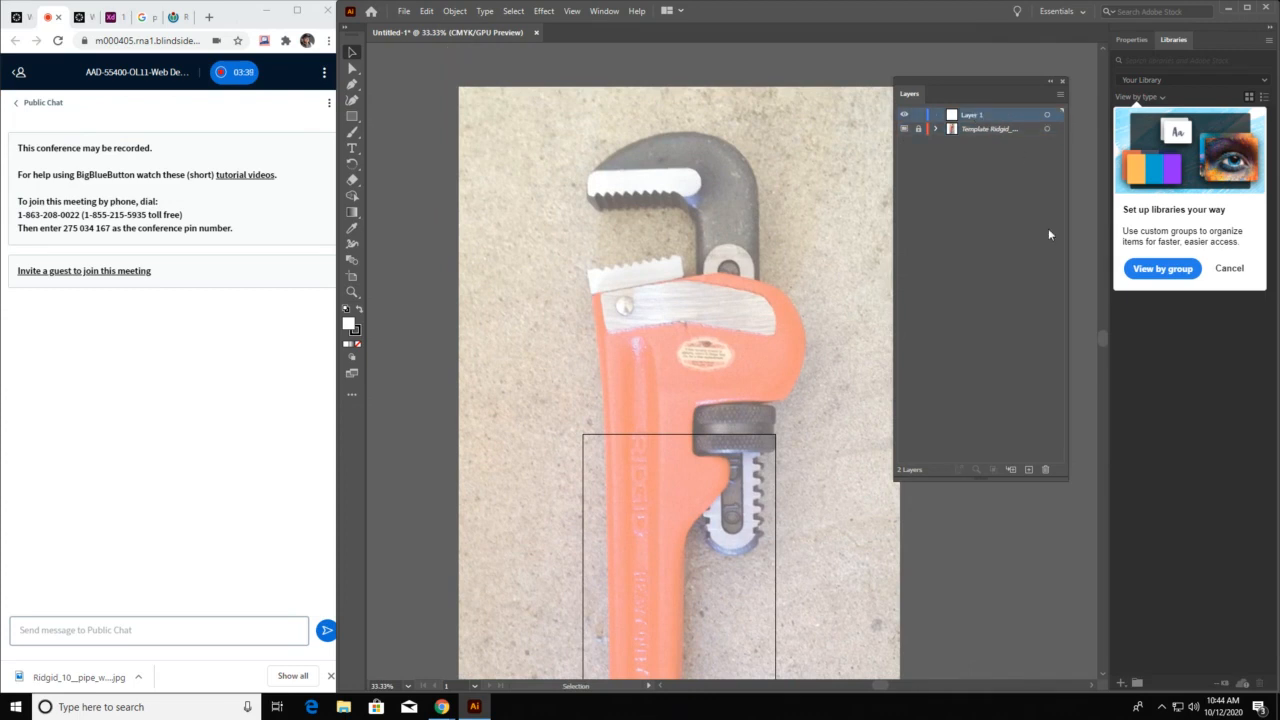
pyautogui.click(1237, 269)
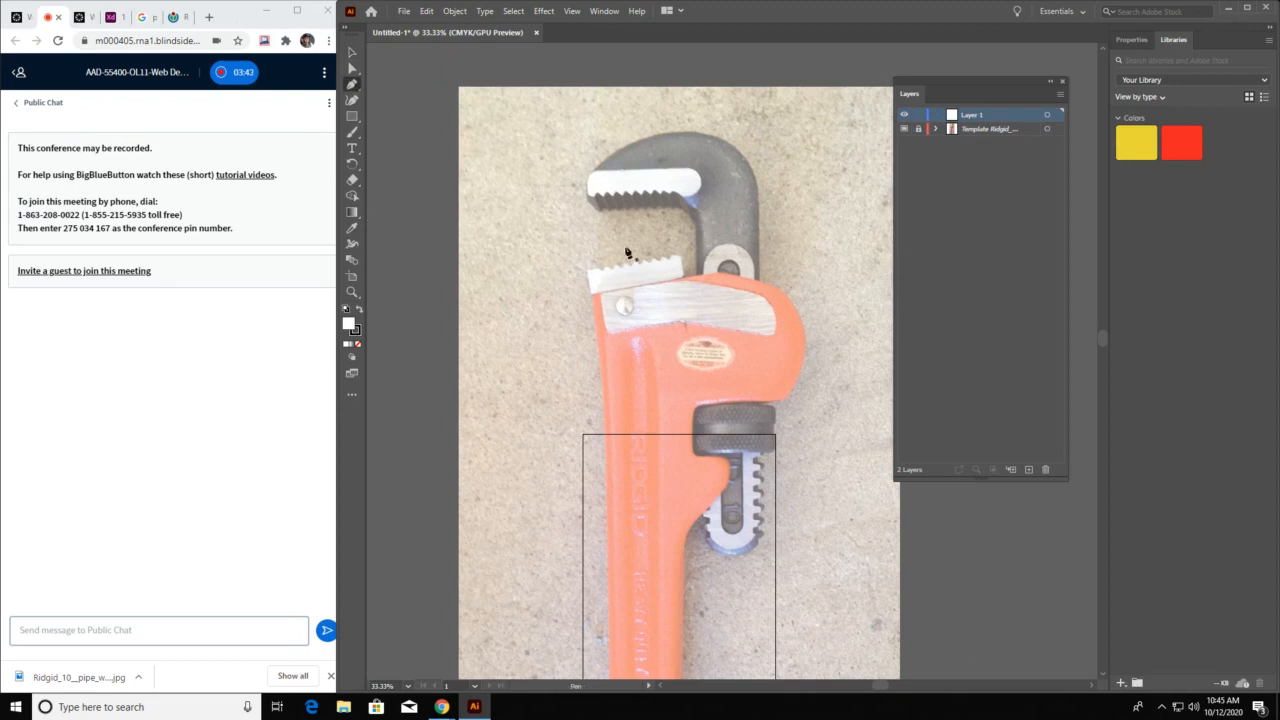
# Close the floating Layers panel so it no longer covers the wrench photo
pyautogui.press('z')
pyautogui.click(711, 249)
pyautogui.moveTo(845, 433); pyautogui.dragTo(456, 206)
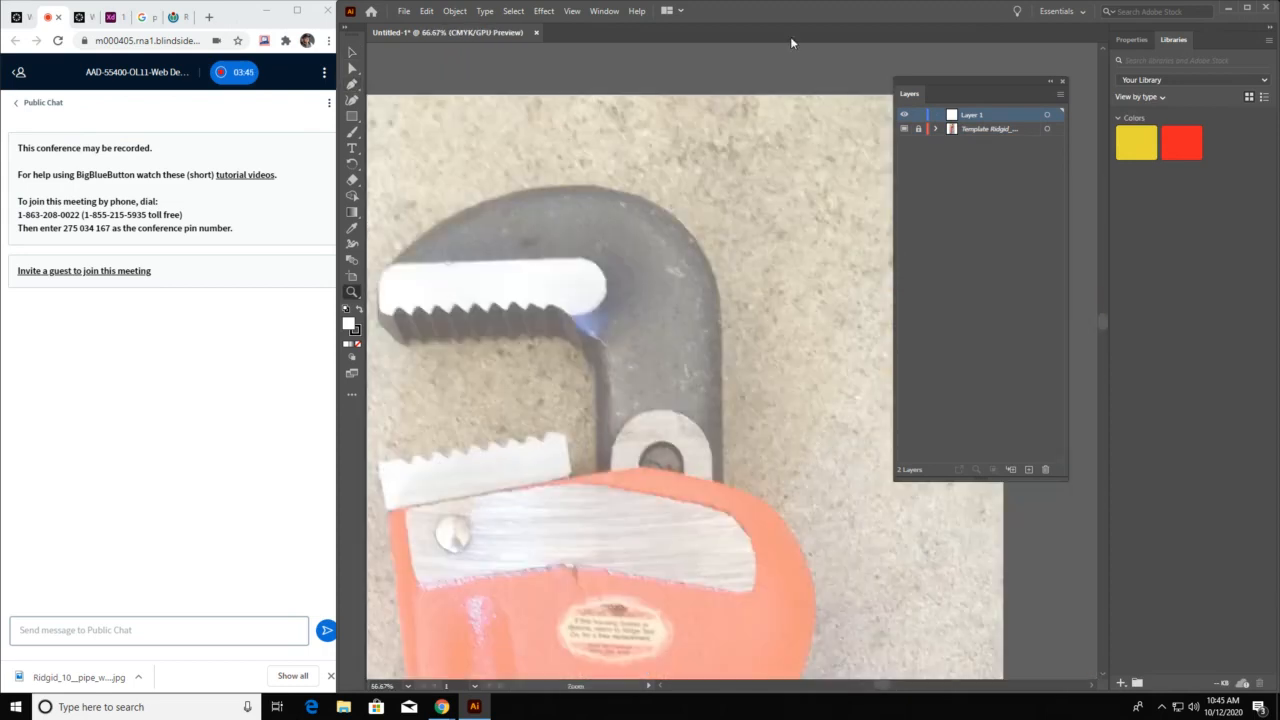
pyautogui.click(1062, 82)
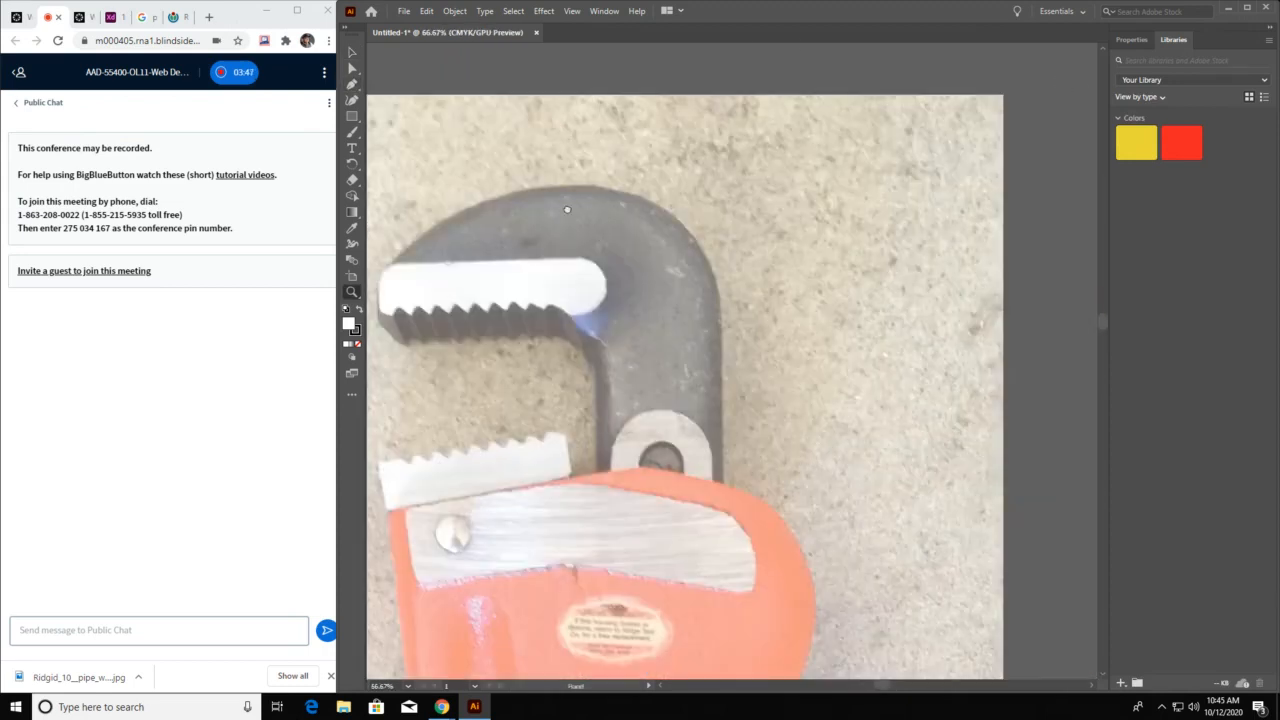
# With the Pen tool, trace the upper jaw from its lower tip up the front edge and over the top in one curve
pyautogui.moveTo(567, 209); pyautogui.dragTo(783, 182)
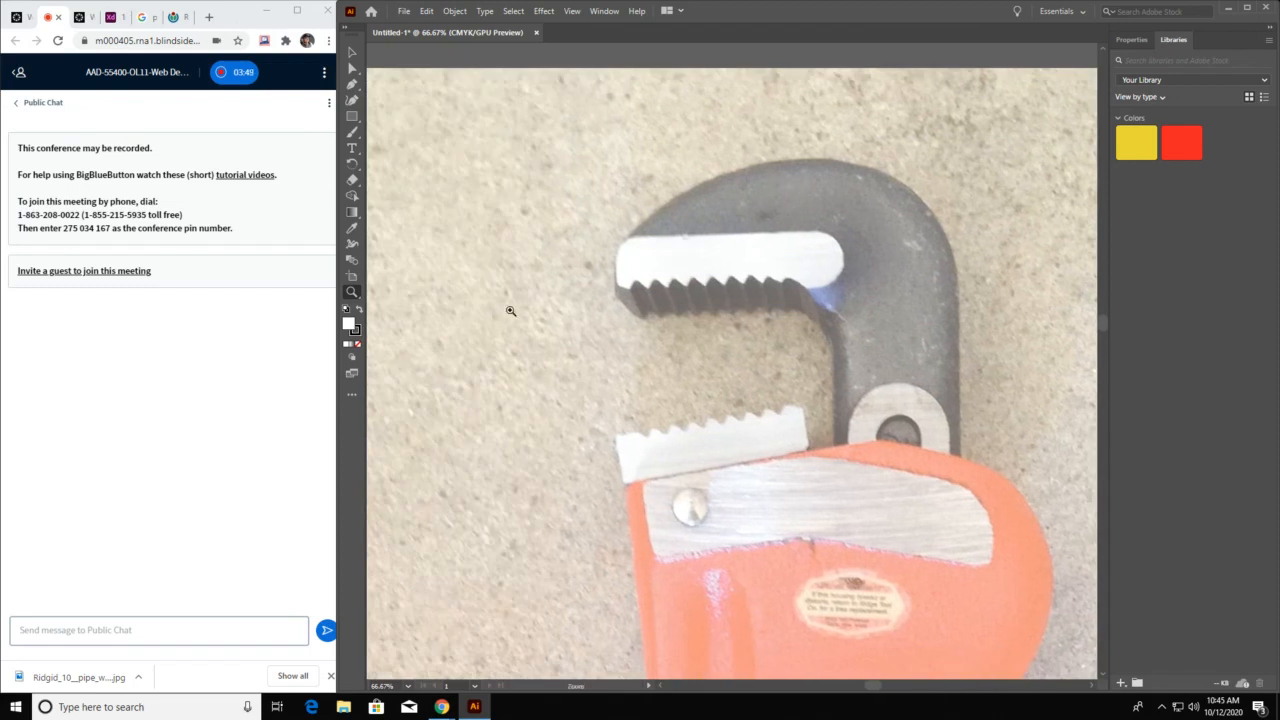
pyautogui.moveTo(610, 314); pyautogui.dragTo(499, 324)
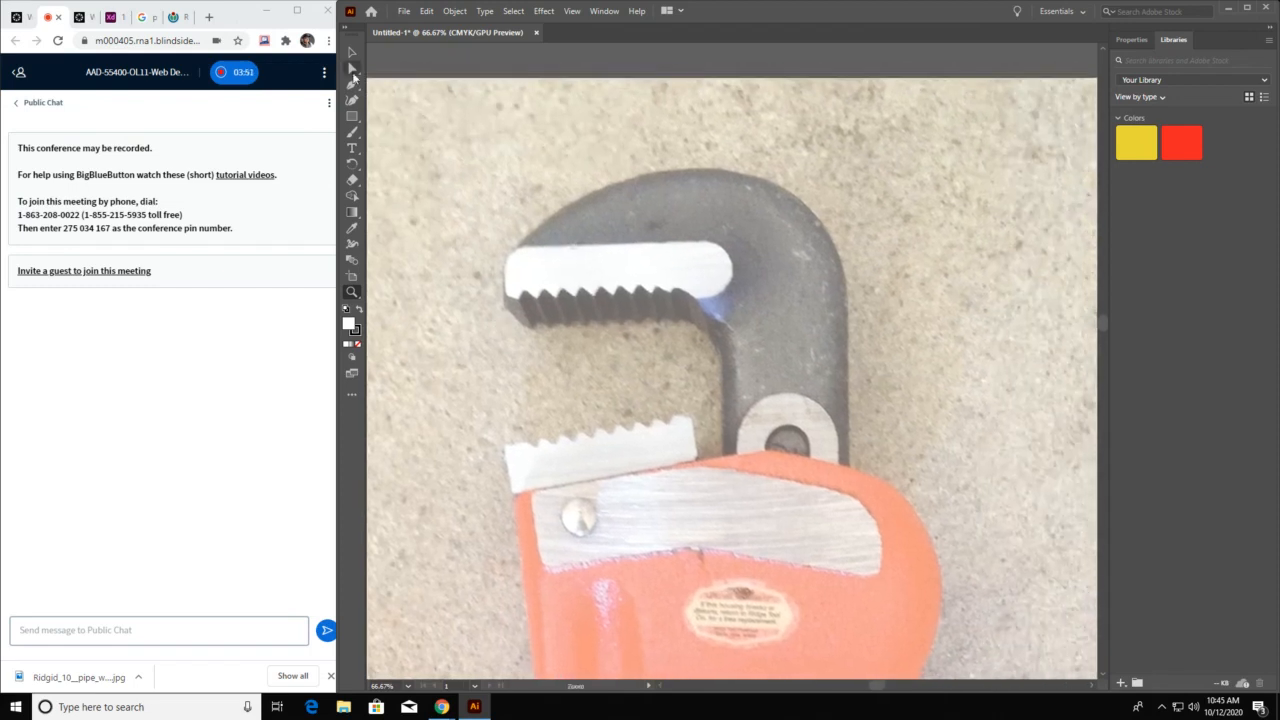
pyautogui.click(352, 85)
pyautogui.press('z')
pyautogui.click(557, 277)
pyautogui.moveTo(852, 361); pyautogui.dragTo(602, 296)
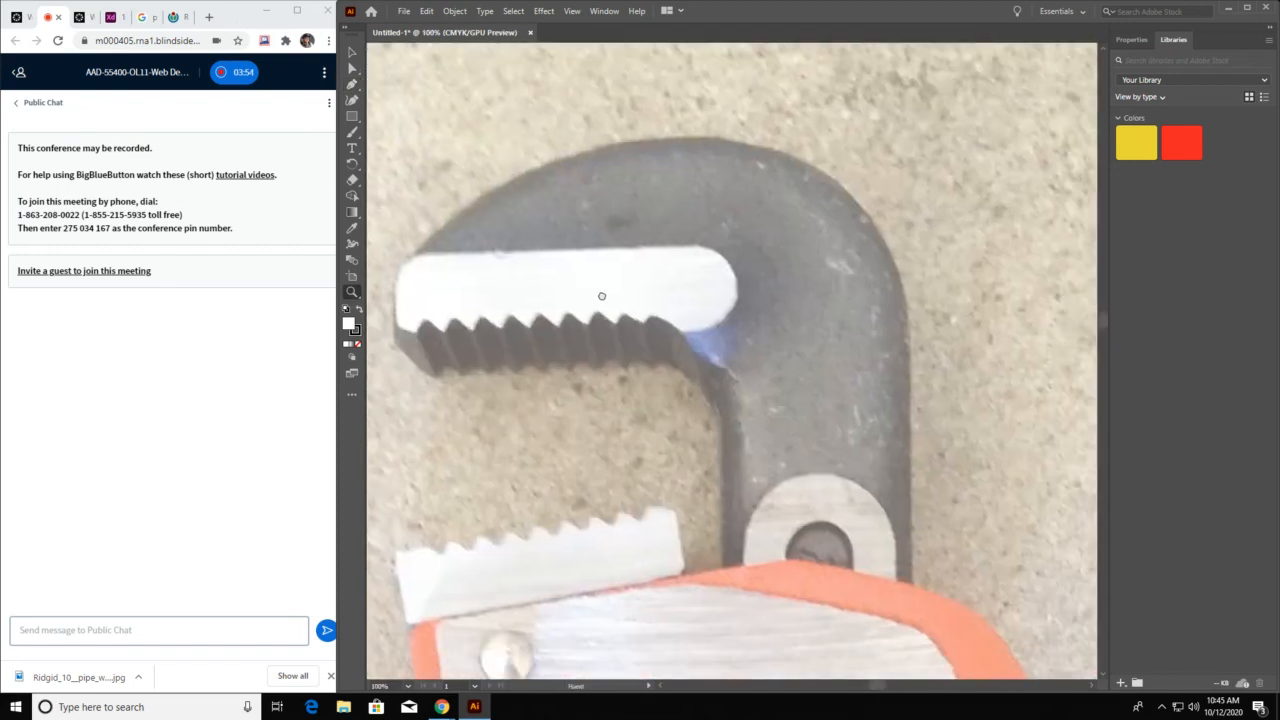
pyautogui.click(352, 85)
pyautogui.moveTo(498, 294); pyautogui.dragTo(610, 296)
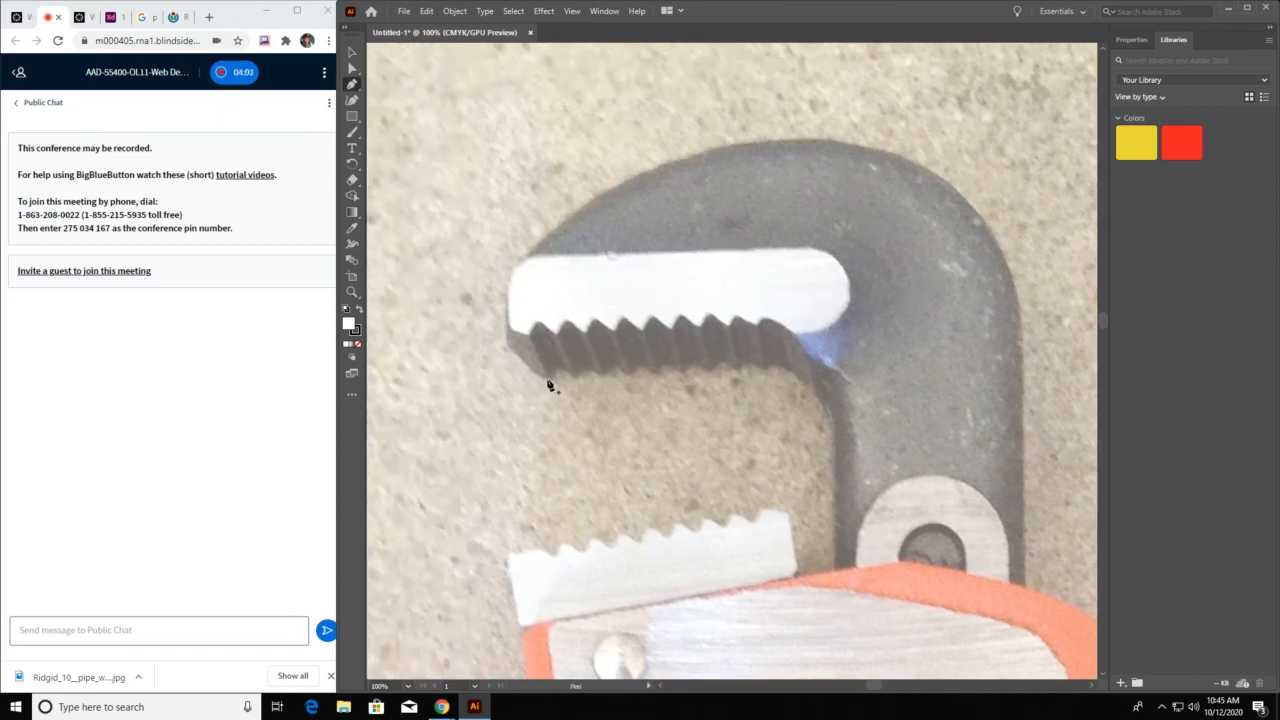
pyautogui.moveTo(546, 378); pyautogui.dragTo(506, 347)
pyautogui.click(509, 290)
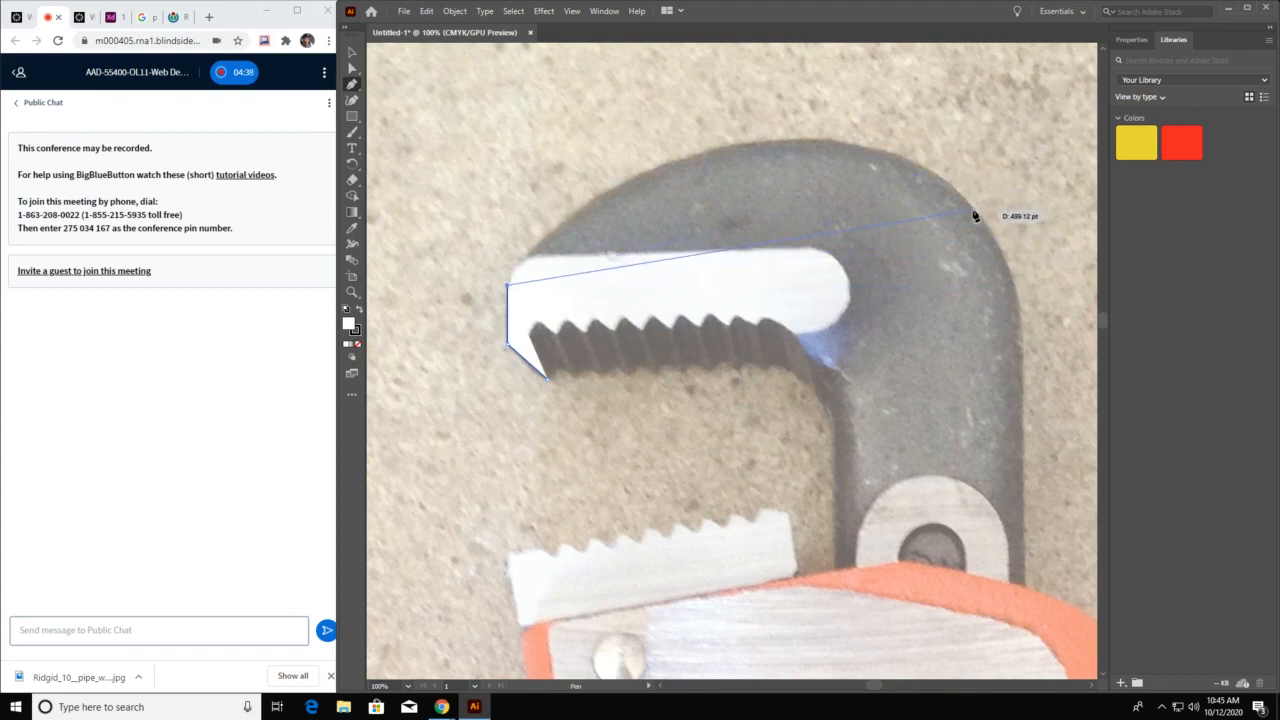
pyautogui.moveTo(972, 210); pyautogui.dragTo(977, 400)
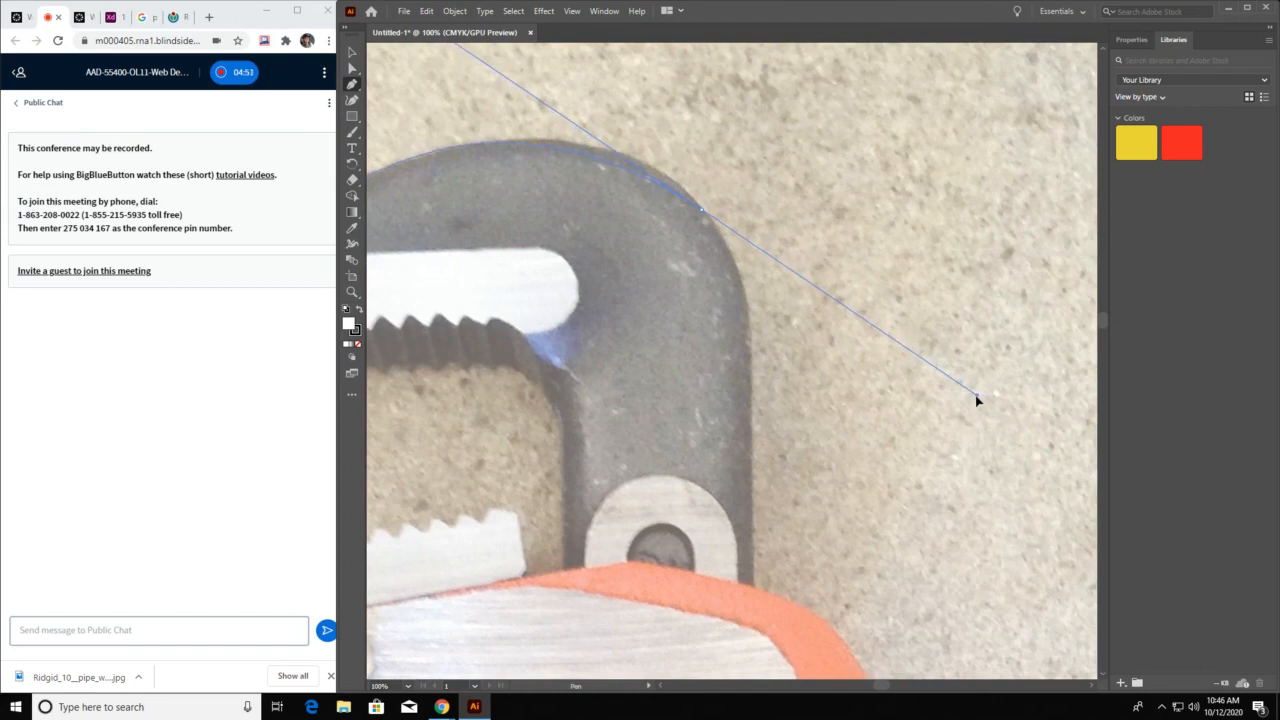
pyautogui.moveTo(977, 397); pyautogui.dragTo(976, 395)
# Set the traced path's fill to None so the photo shows through it
pyautogui.press('space')
pyautogui.moveTo(638, 314); pyautogui.dragTo(719, 293)
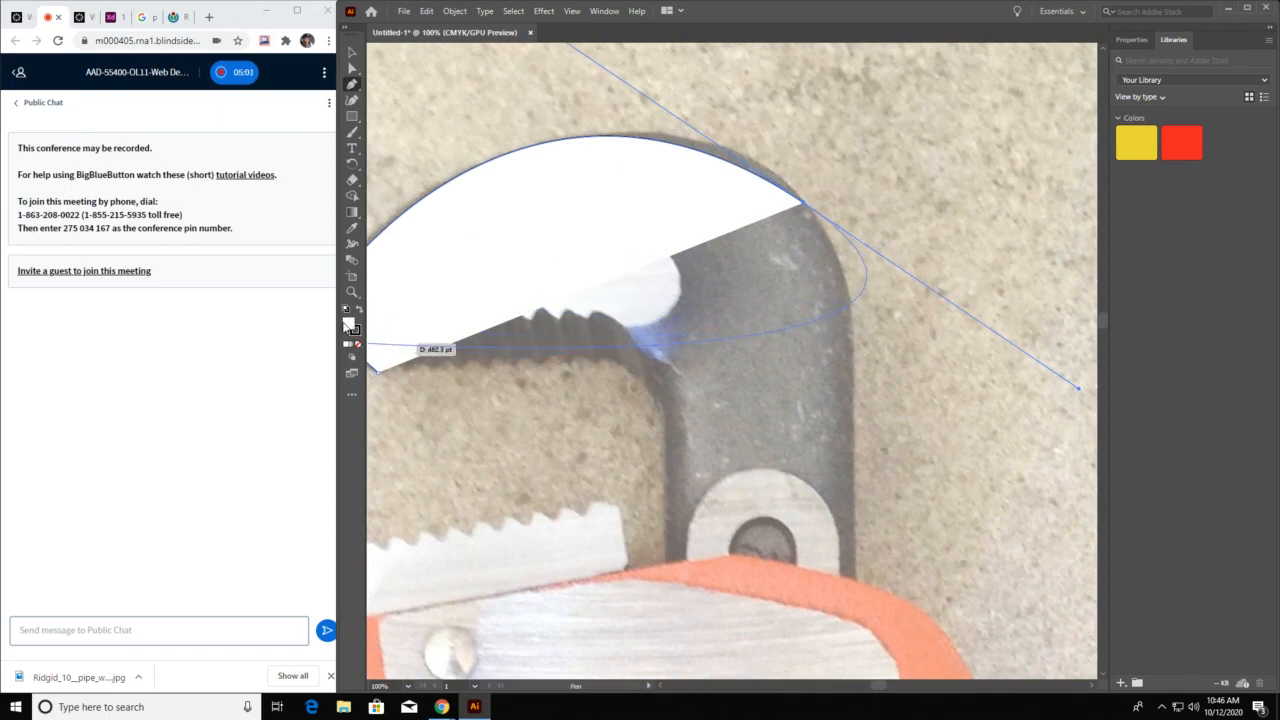
pyautogui.click(358, 346)
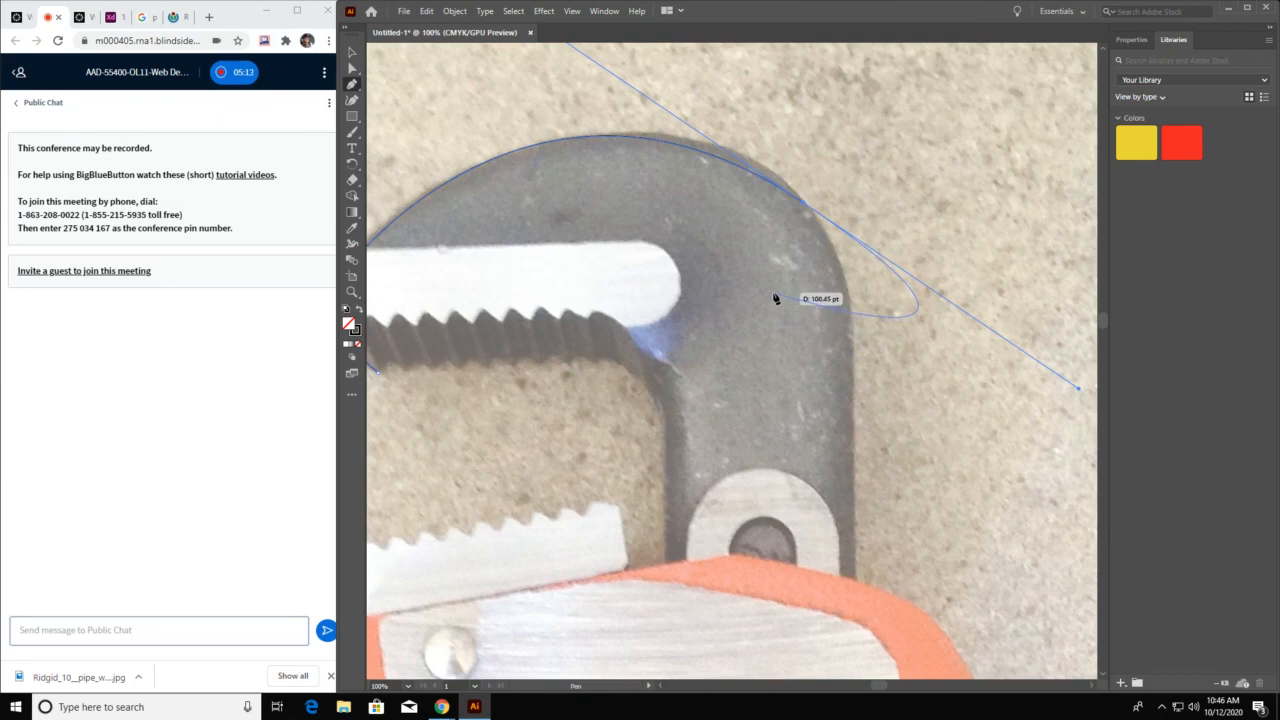
# Try to resume the open path from its endpoint on the jaw's outer bend, and undo the attempt
pyautogui.click(352, 53)
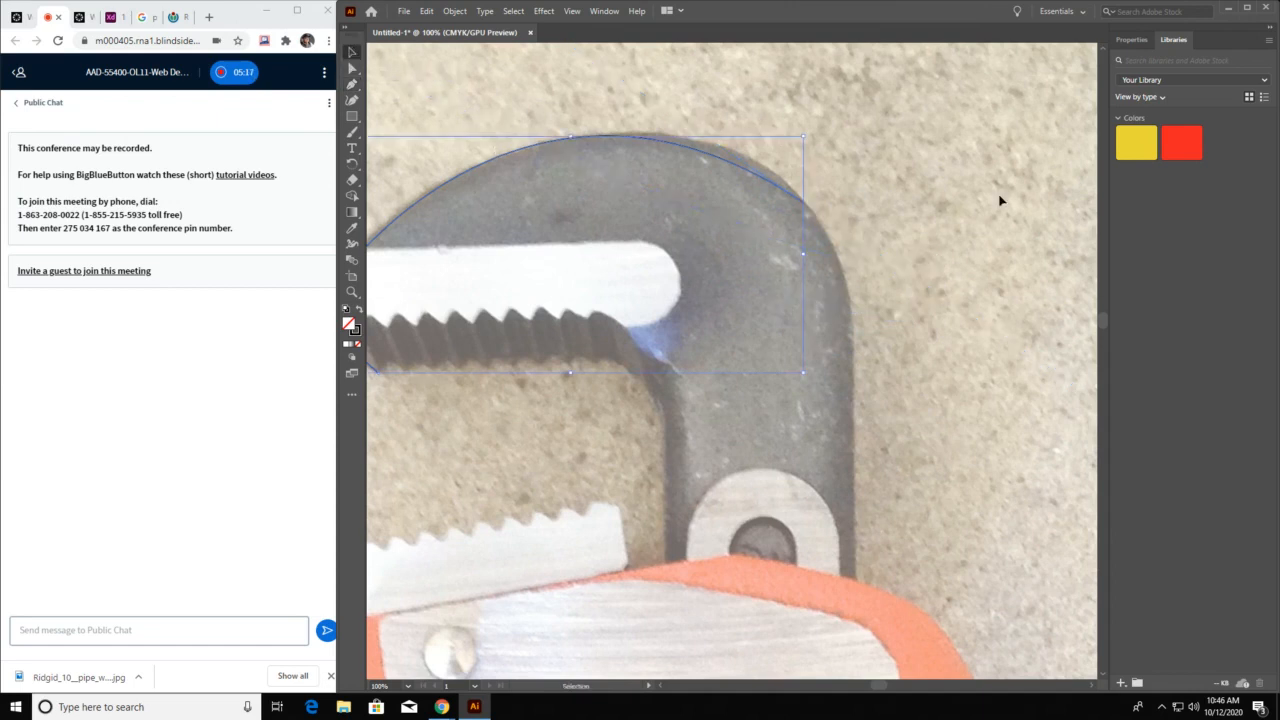
pyautogui.click(955, 300)
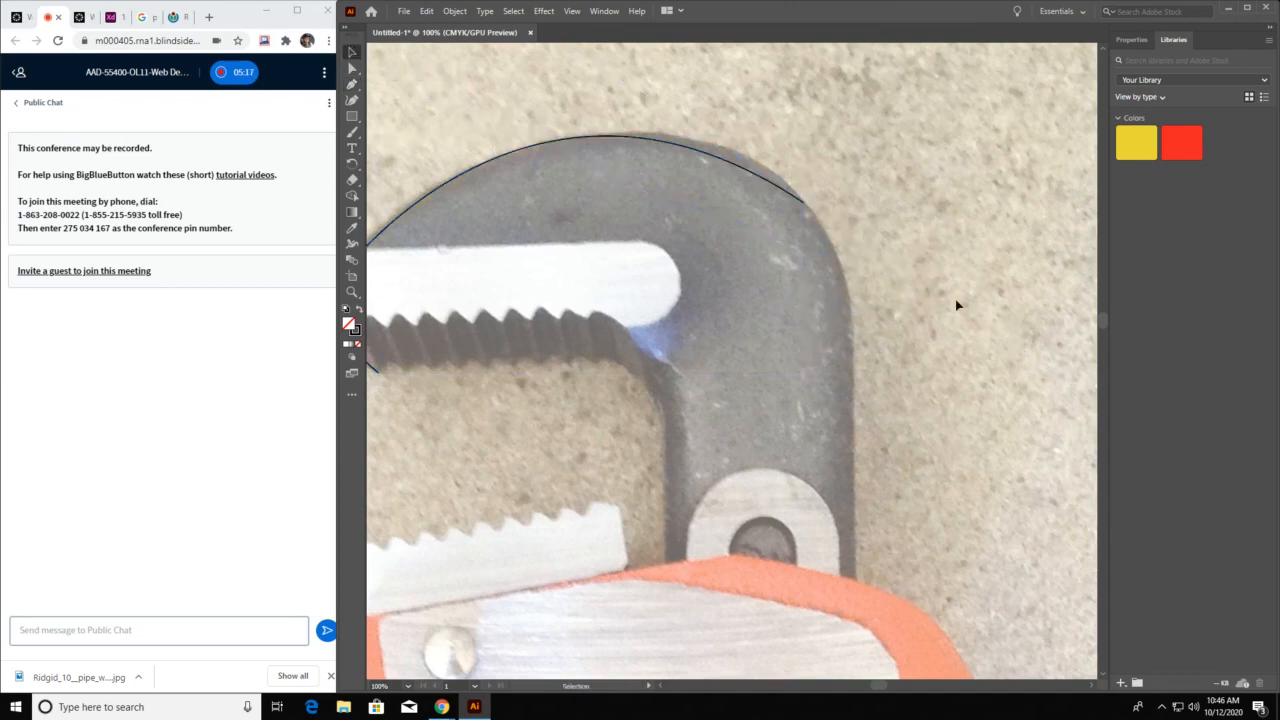
pyautogui.click(783, 190)
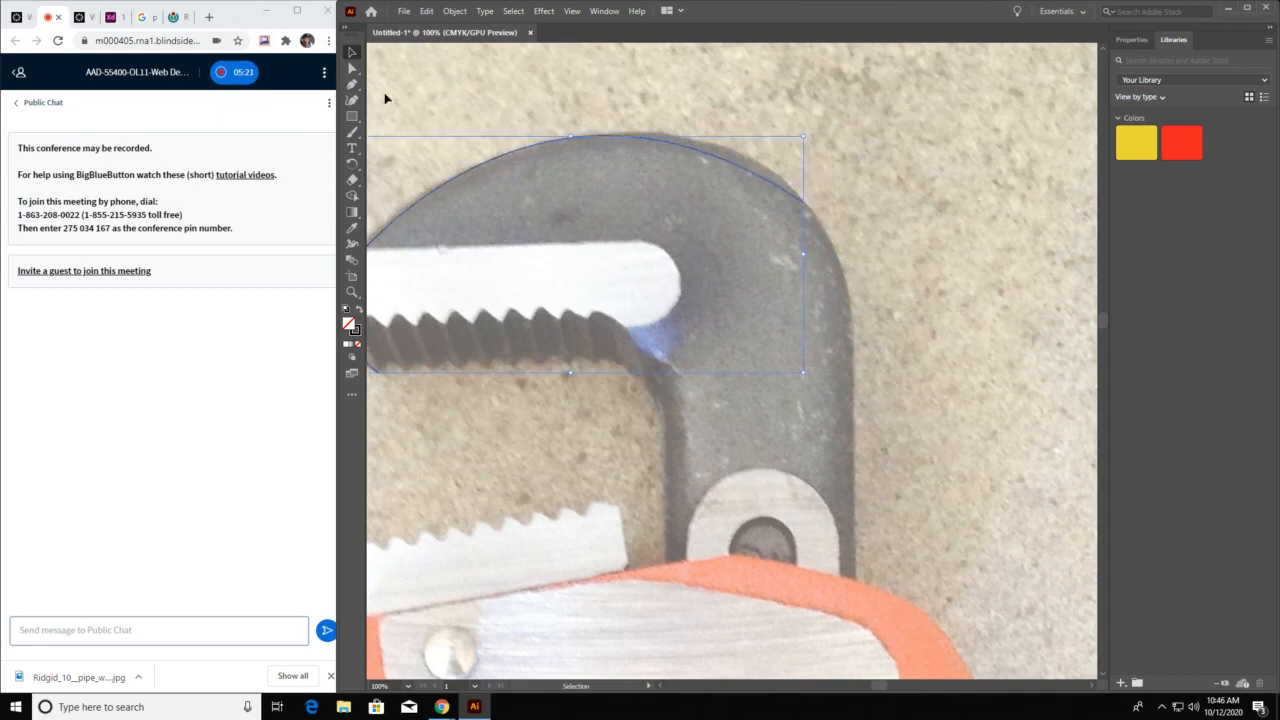
pyautogui.click(351, 85)
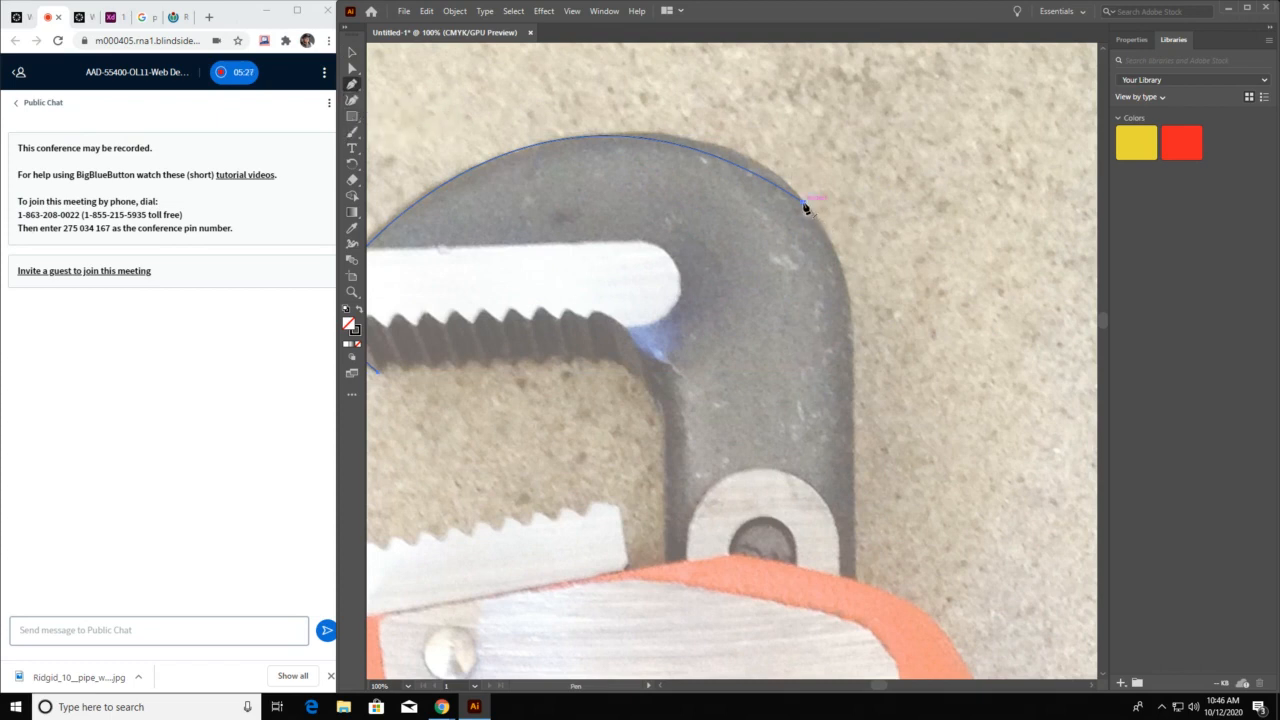
pyautogui.moveTo(806, 207); pyautogui.dragTo(875, 233)
pyautogui.hotkey('ctrl', 'z')
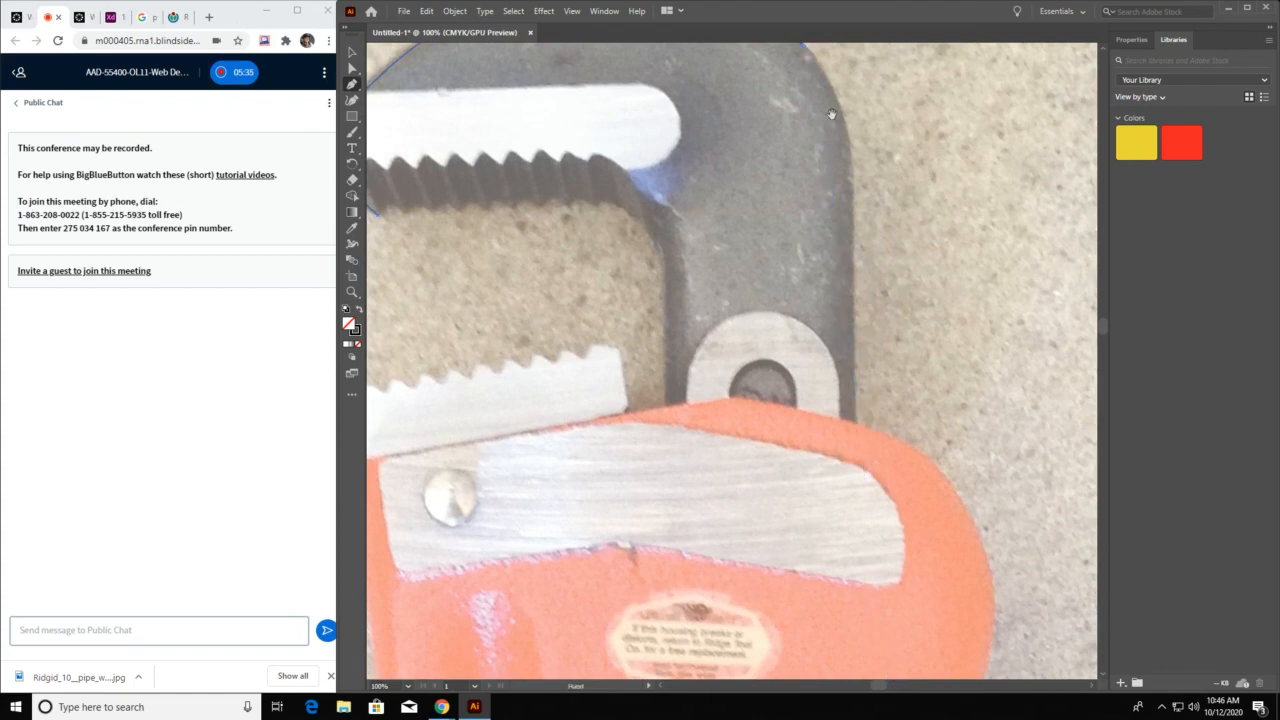
pyautogui.moveTo(831, 114); pyautogui.dragTo(790, 275)
pyautogui.hotkey('ctrl', 'z')
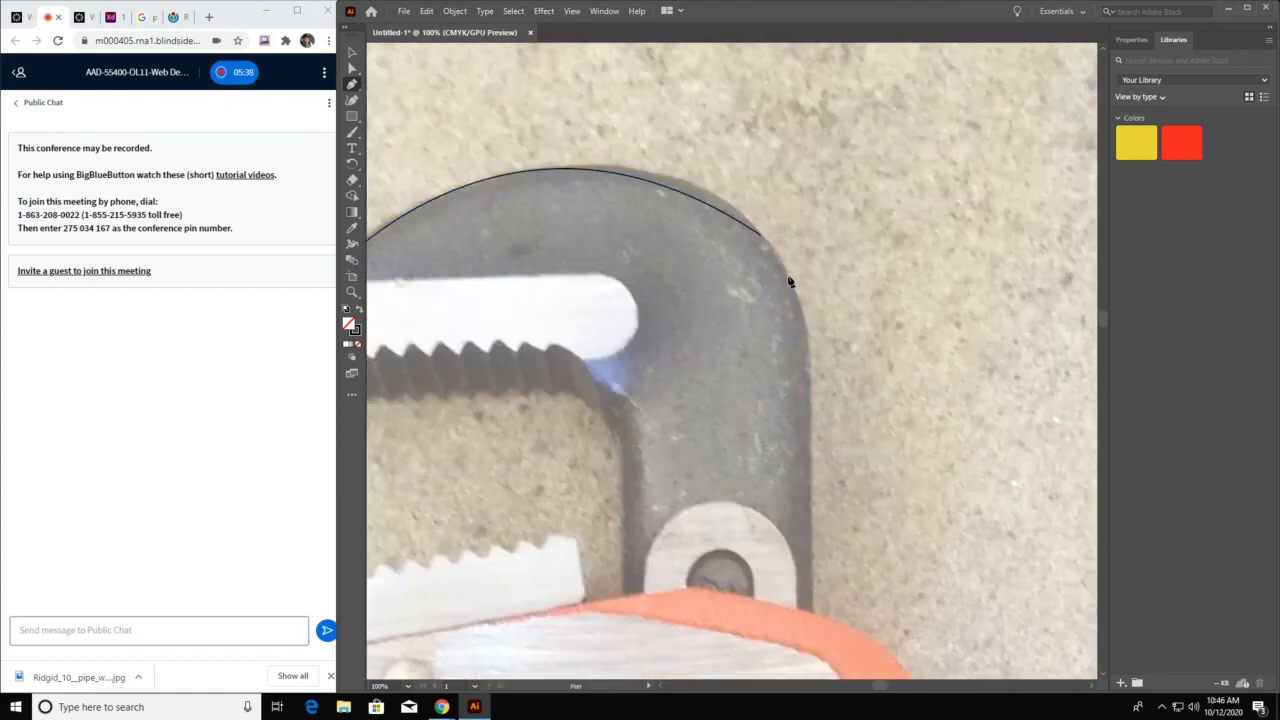
# Continue the path from its endpoint around the jaw's outer bend and straight down the shank to the orange housing
pyautogui.click(761, 242)
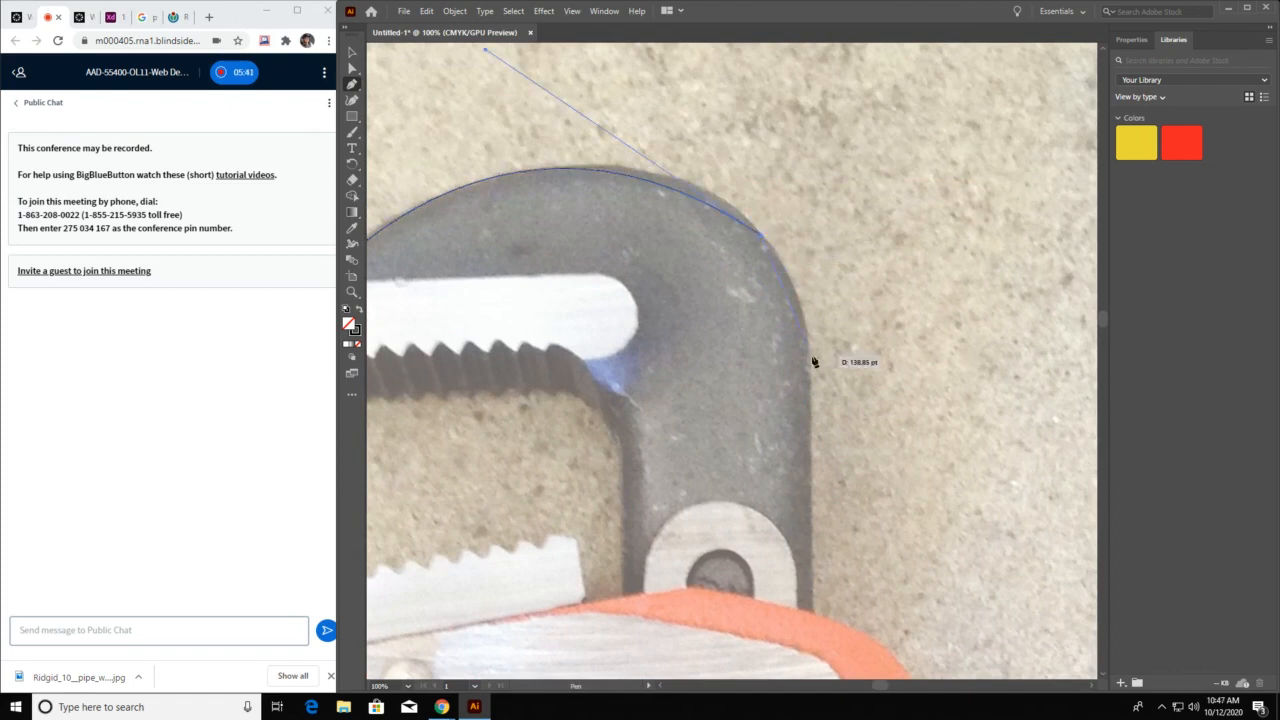
pyautogui.moveTo(808, 338); pyautogui.dragTo(813, 380)
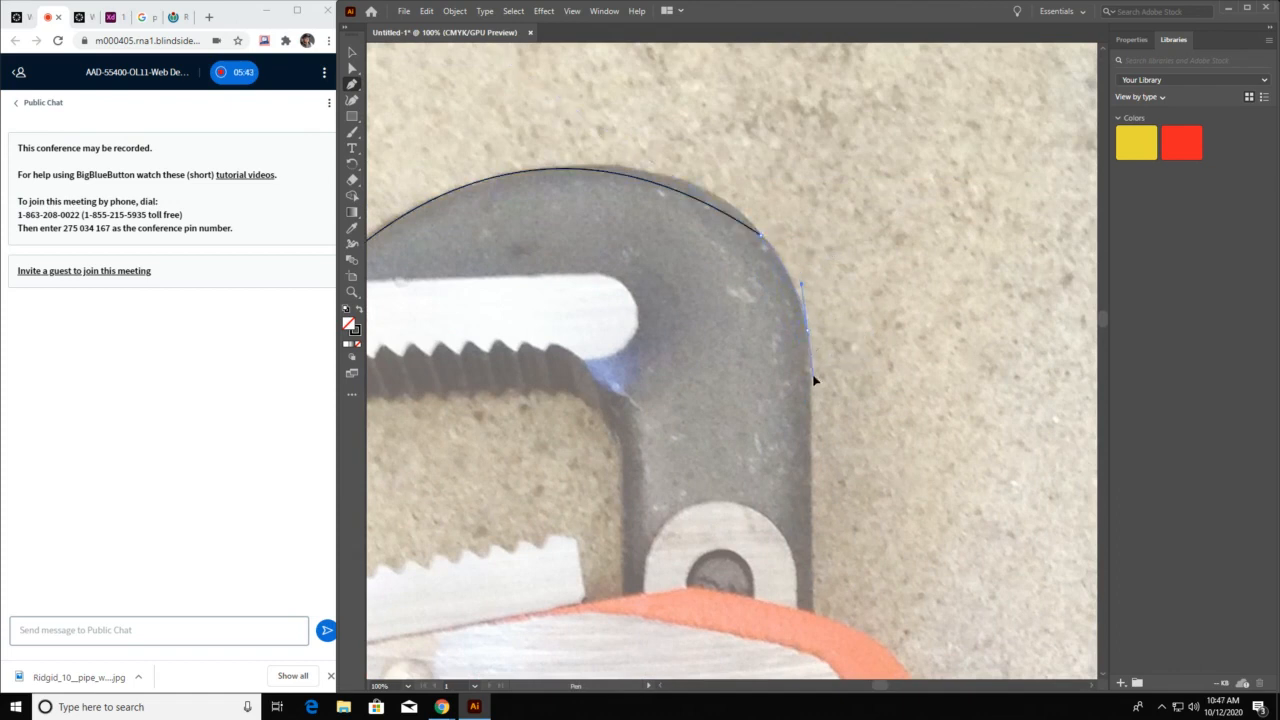
pyautogui.click(815, 619)
# Trace the orange housing's rounded outer edge down to the top of the knurled nut, and end drawing there
pyautogui.press('space')
pyautogui.moveTo(906, 606); pyautogui.dragTo(786, 167)
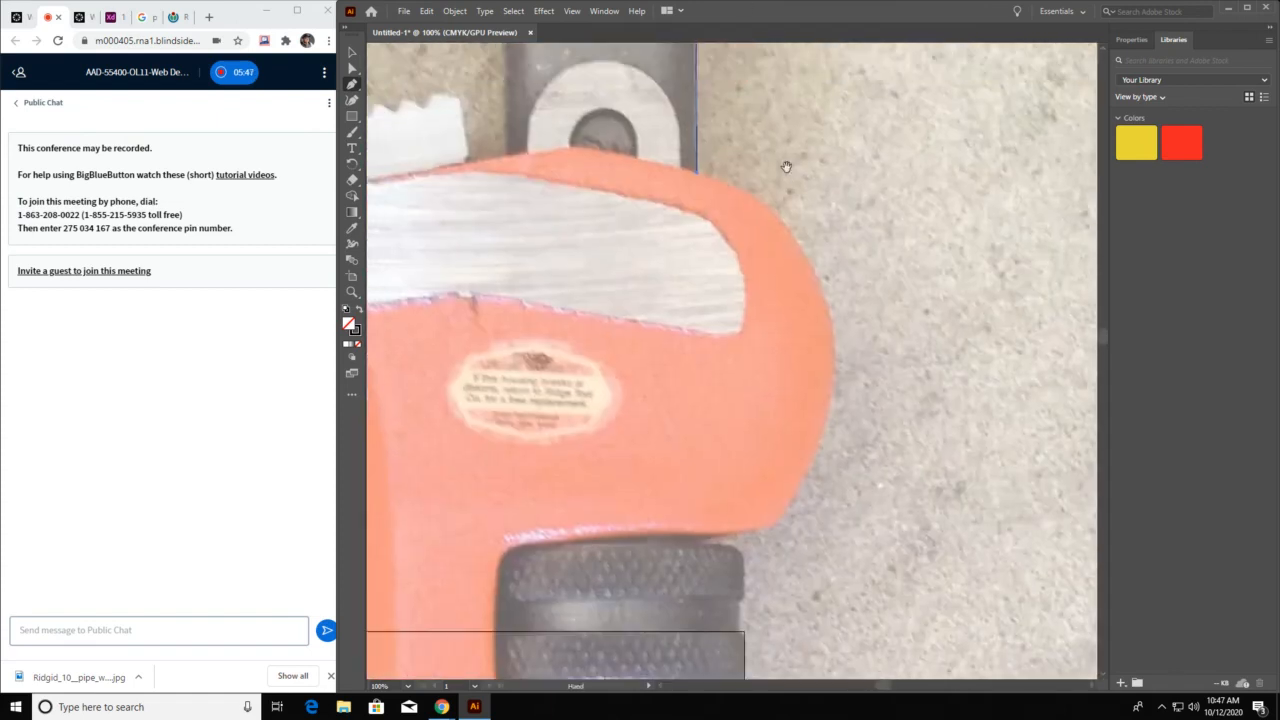
pyautogui.moveTo(835, 362); pyautogui.dragTo(826, 508)
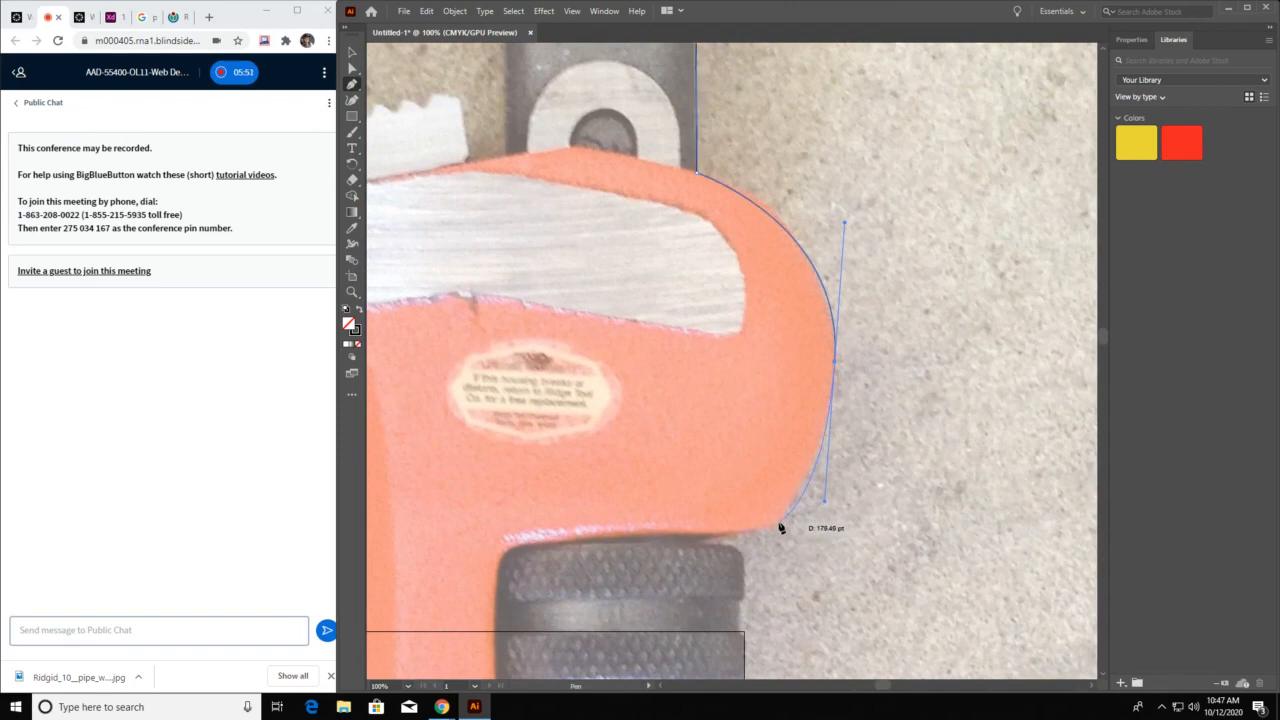
pyautogui.click(770, 523)
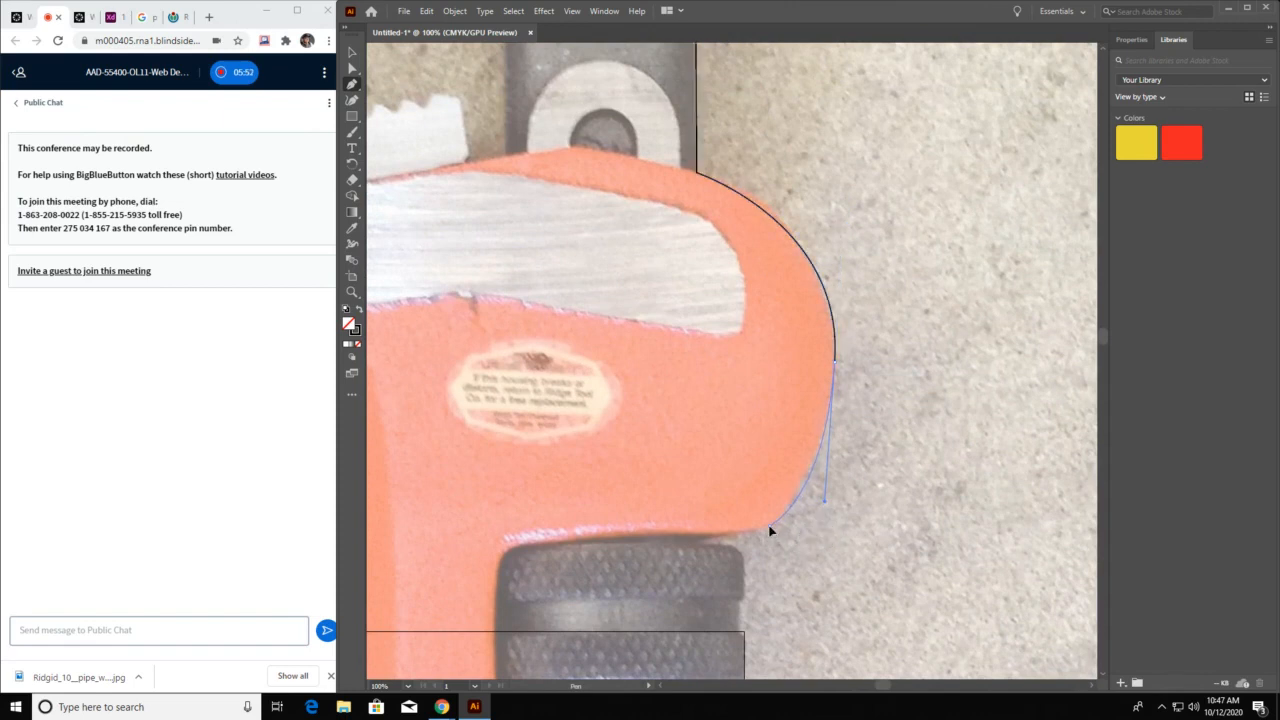
pyautogui.click(706, 543)
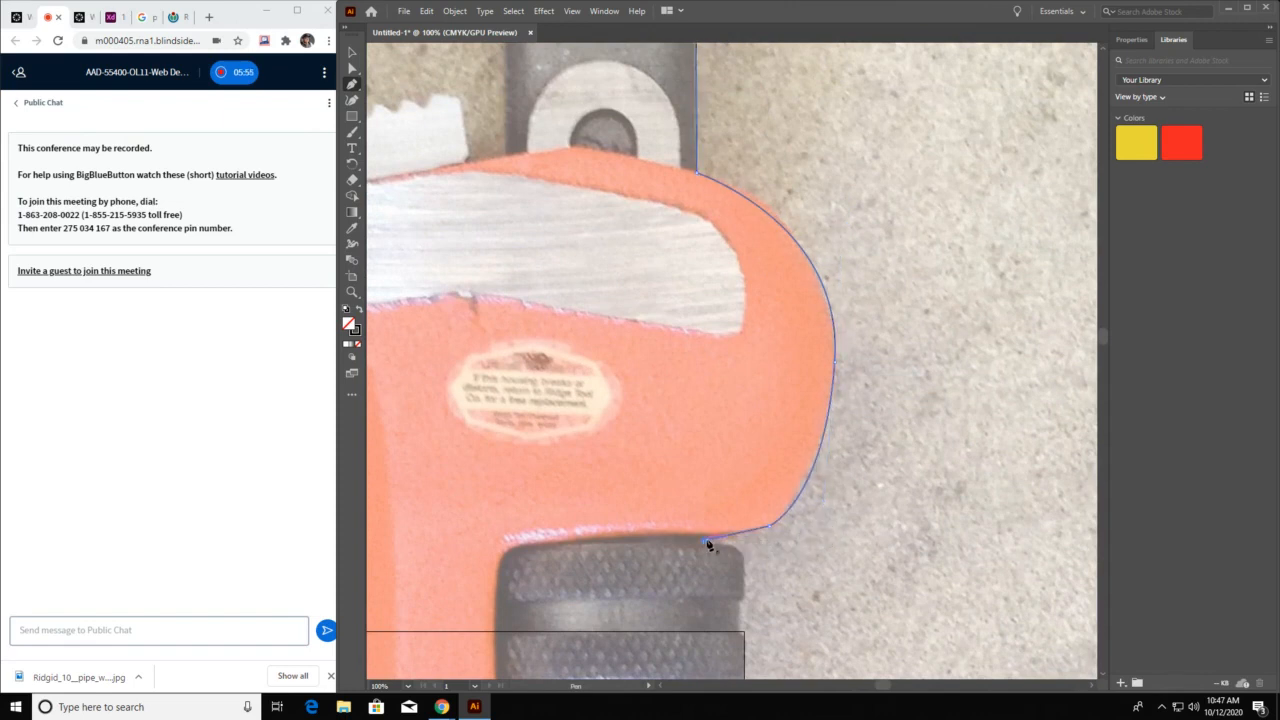
pyautogui.click(353, 52)
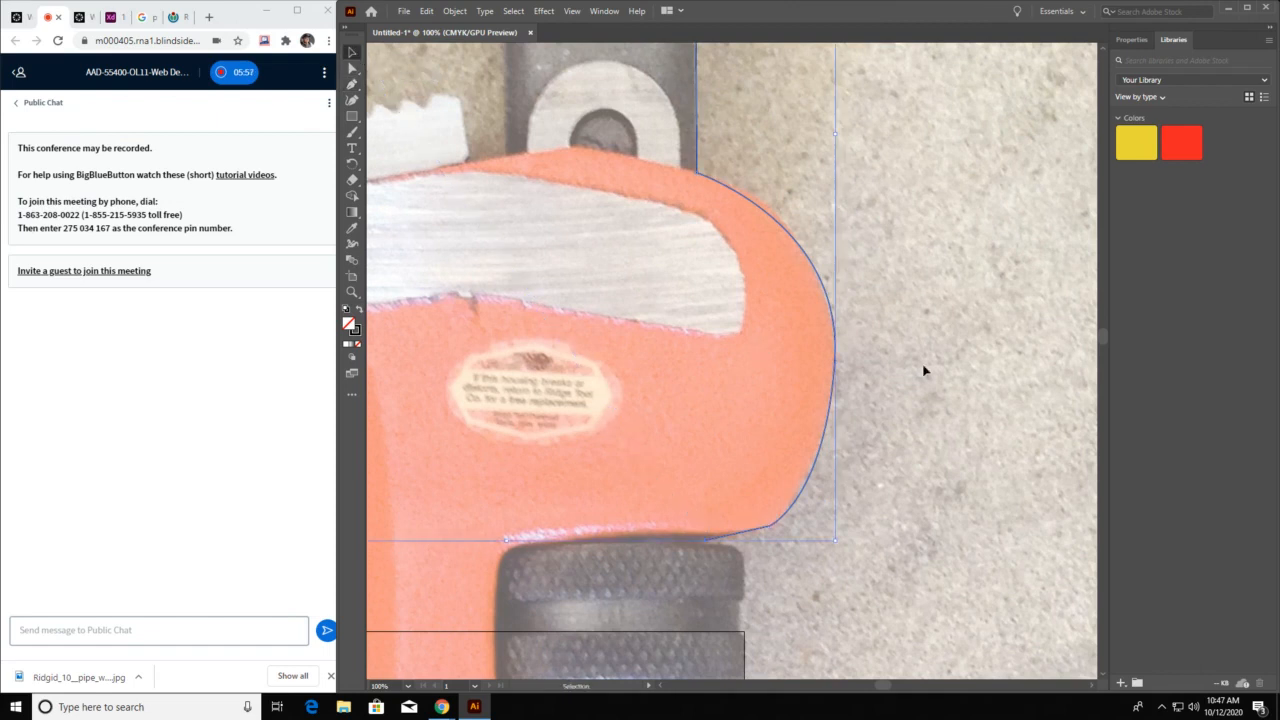
# Move the anchor point on the jaw's outer bend outward onto the photo's edge using Direct Selection
pyautogui.moveTo(908, 356); pyautogui.dragTo(996, 669)
pyautogui.moveTo(716, 222); pyautogui.dragTo(818, 380)
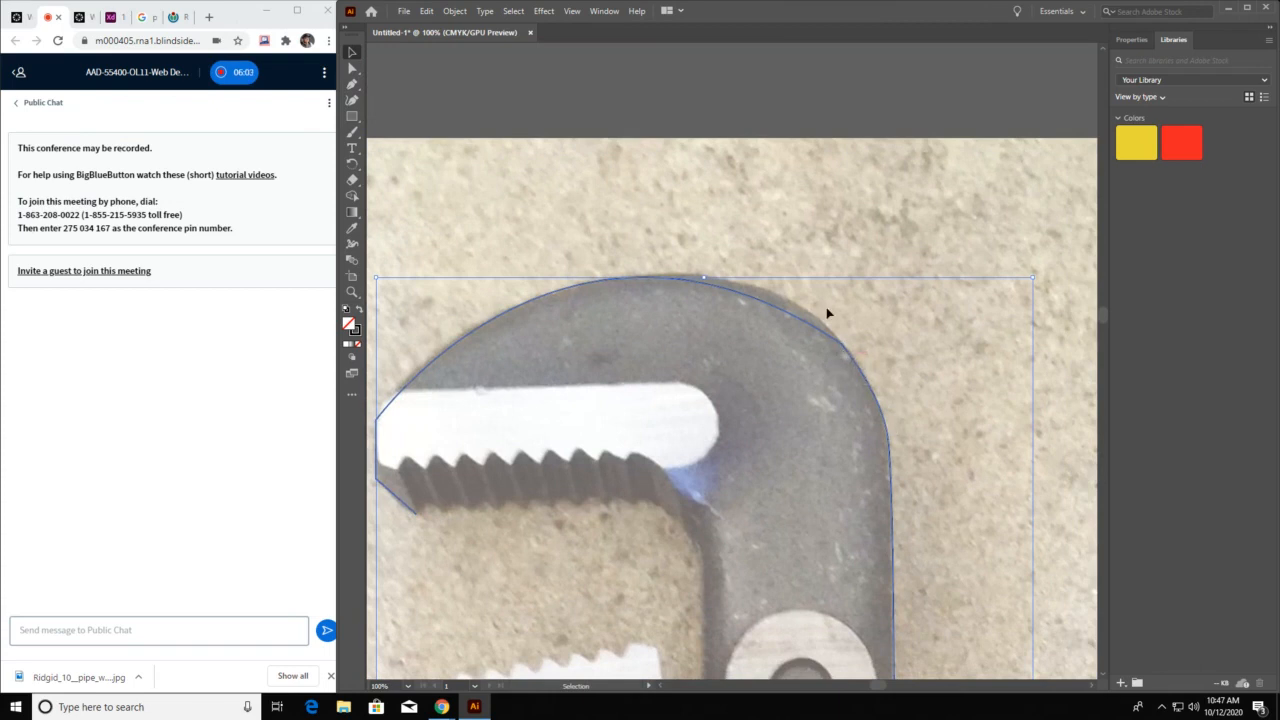
pyautogui.click(353, 68)
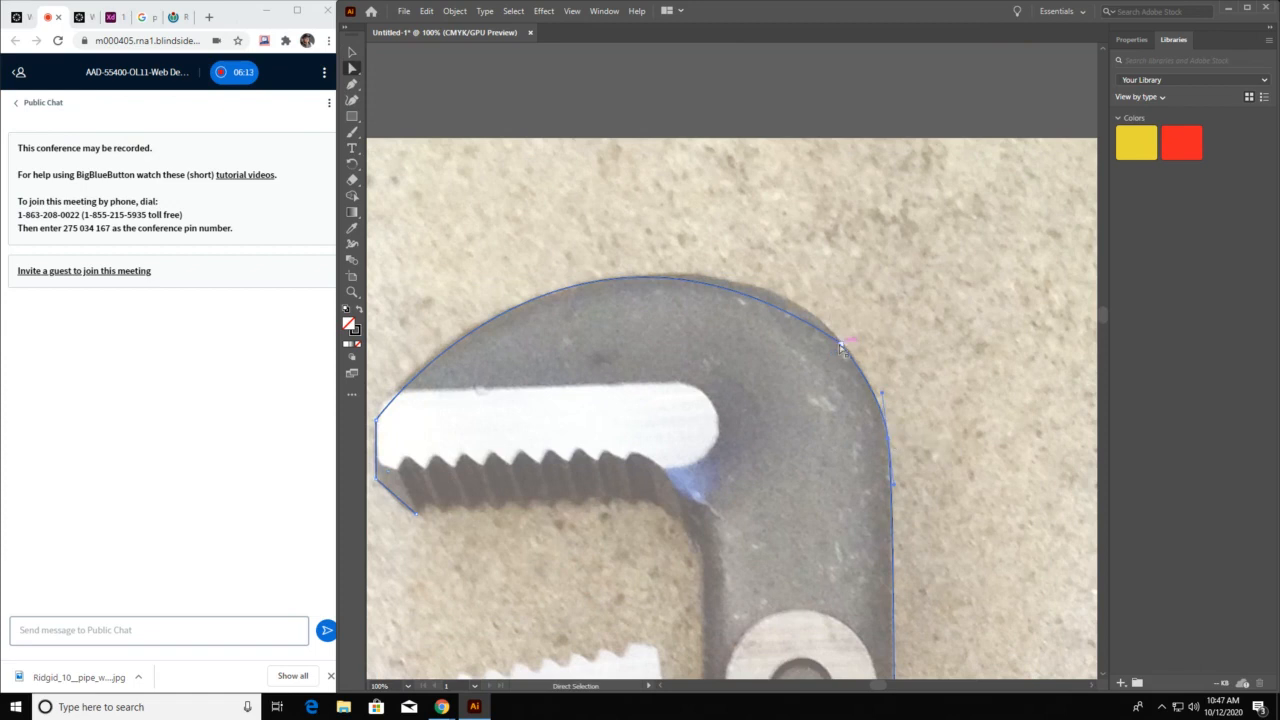
pyautogui.click(840, 346)
pyautogui.moveTo(840, 346)
pyautogui.mouseDown()
pyautogui.moveTo(858, 299)
pyautogui.moveTo(827, 347)
pyautogui.mouseUp()
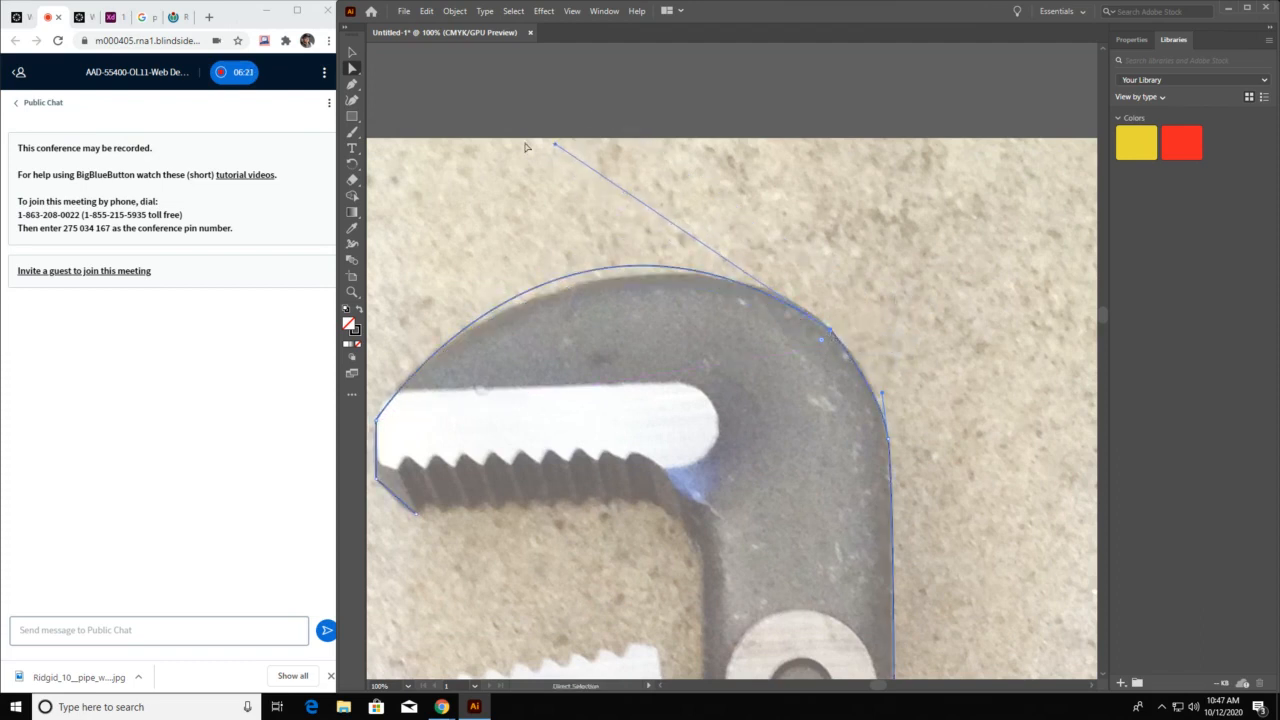
pyautogui.click(531, 193)
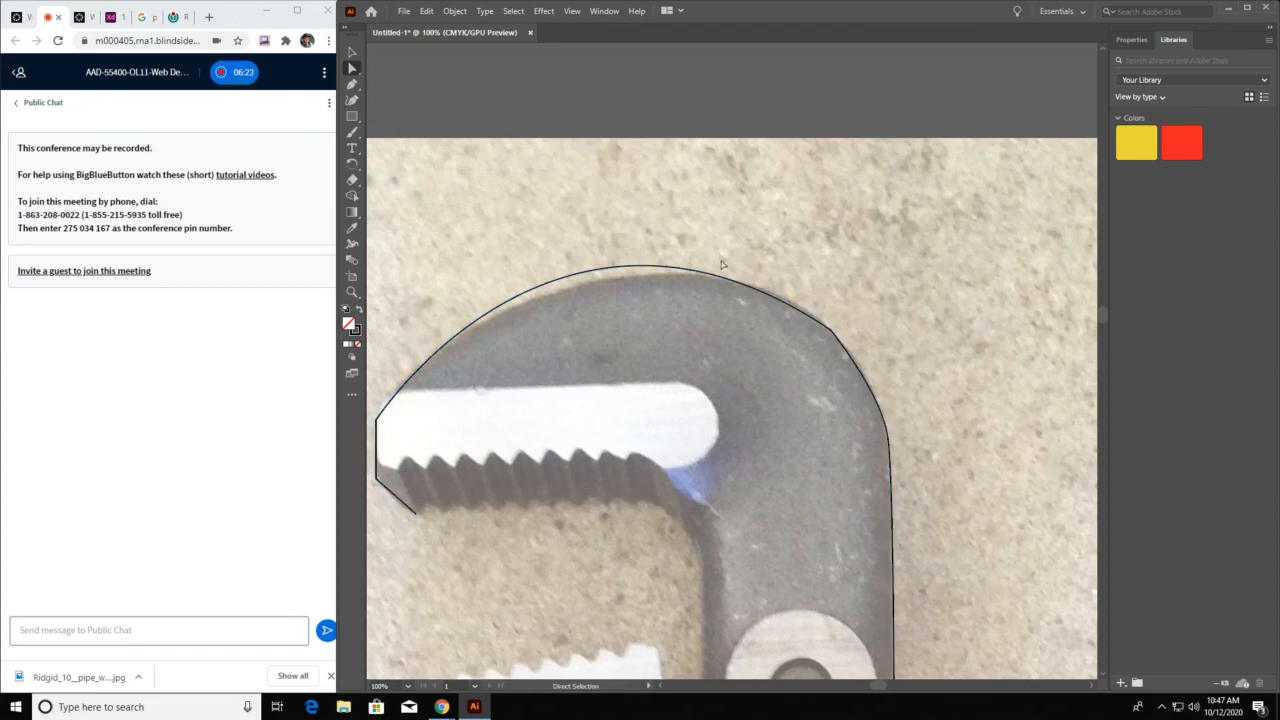
# Shorten the outer bend anchor's upper direction handle to fit the curve to the top of the jaw
pyautogui.click(829, 329)
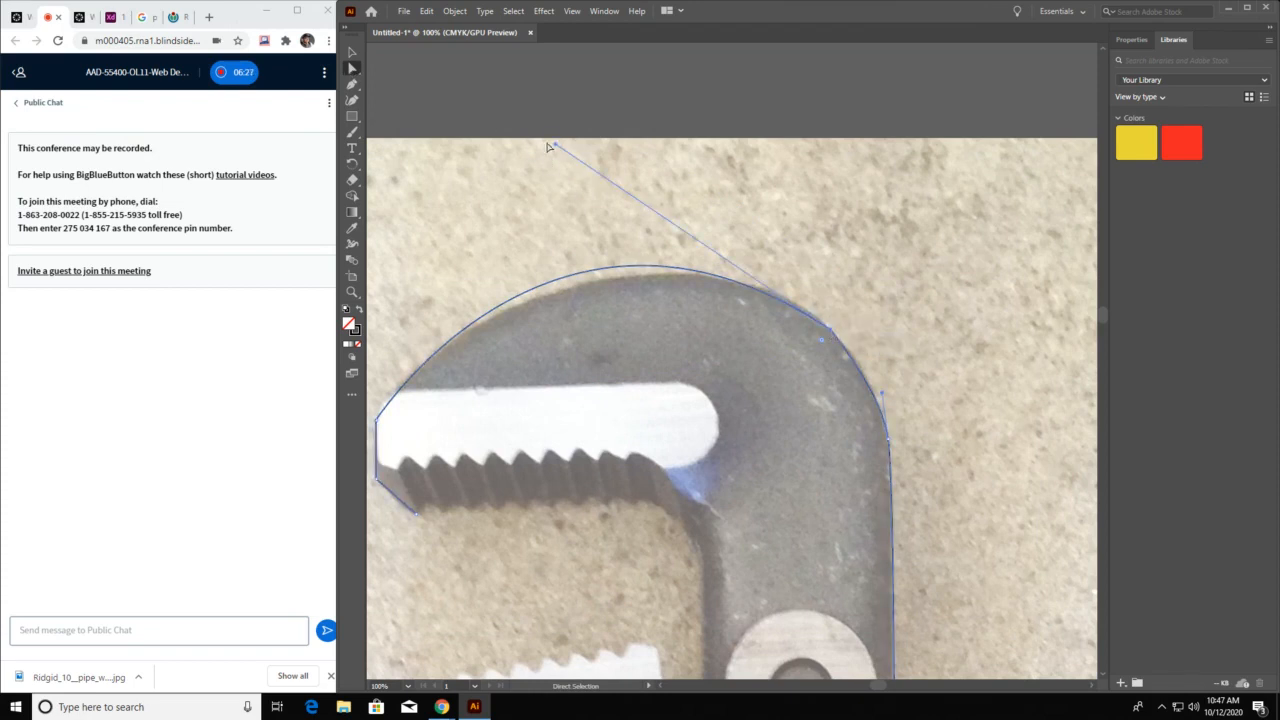
pyautogui.click(538, 186)
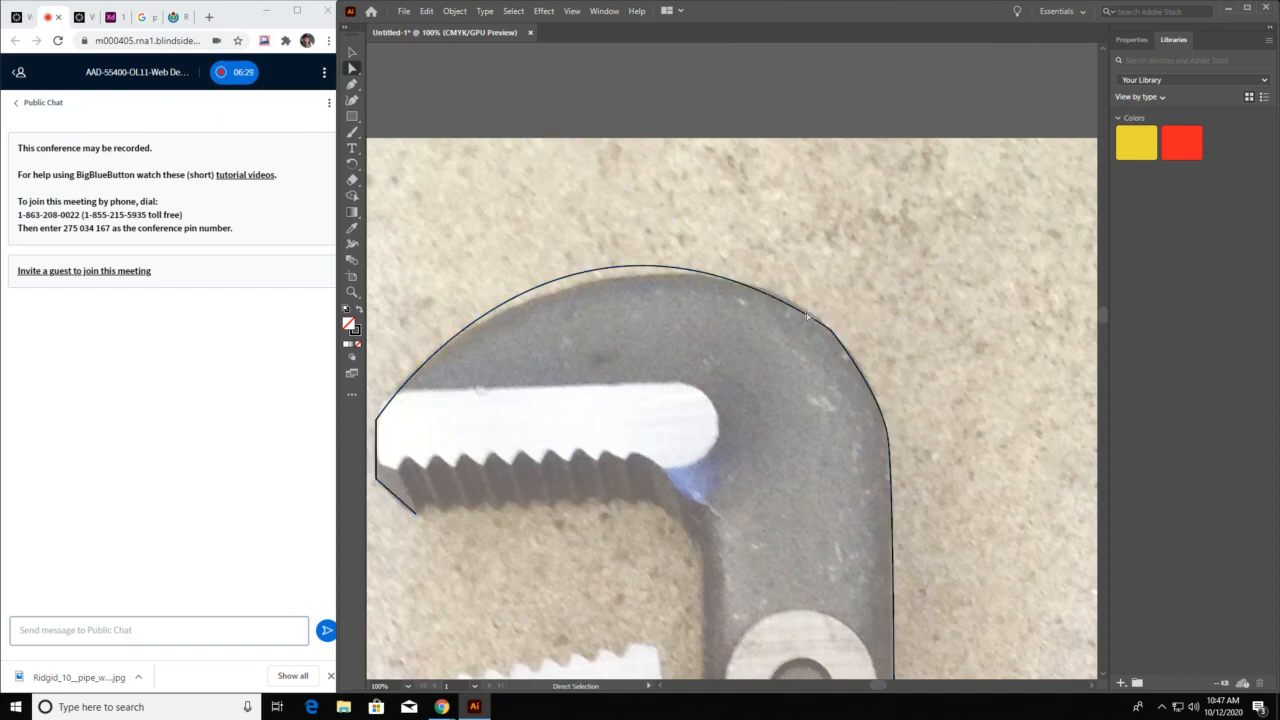
pyautogui.click(836, 331)
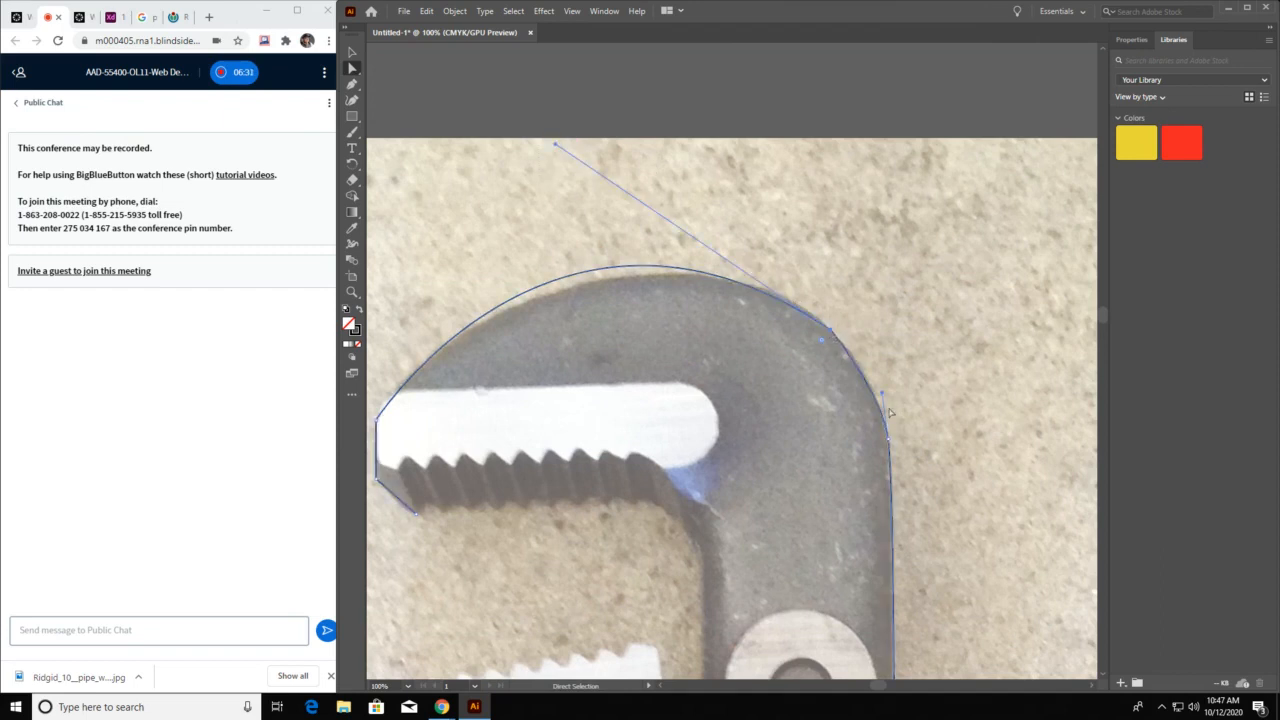
pyautogui.moveTo(882, 393); pyautogui.dragTo(902, 354)
pyautogui.moveTo(966, 403); pyautogui.dragTo(1040, 369)
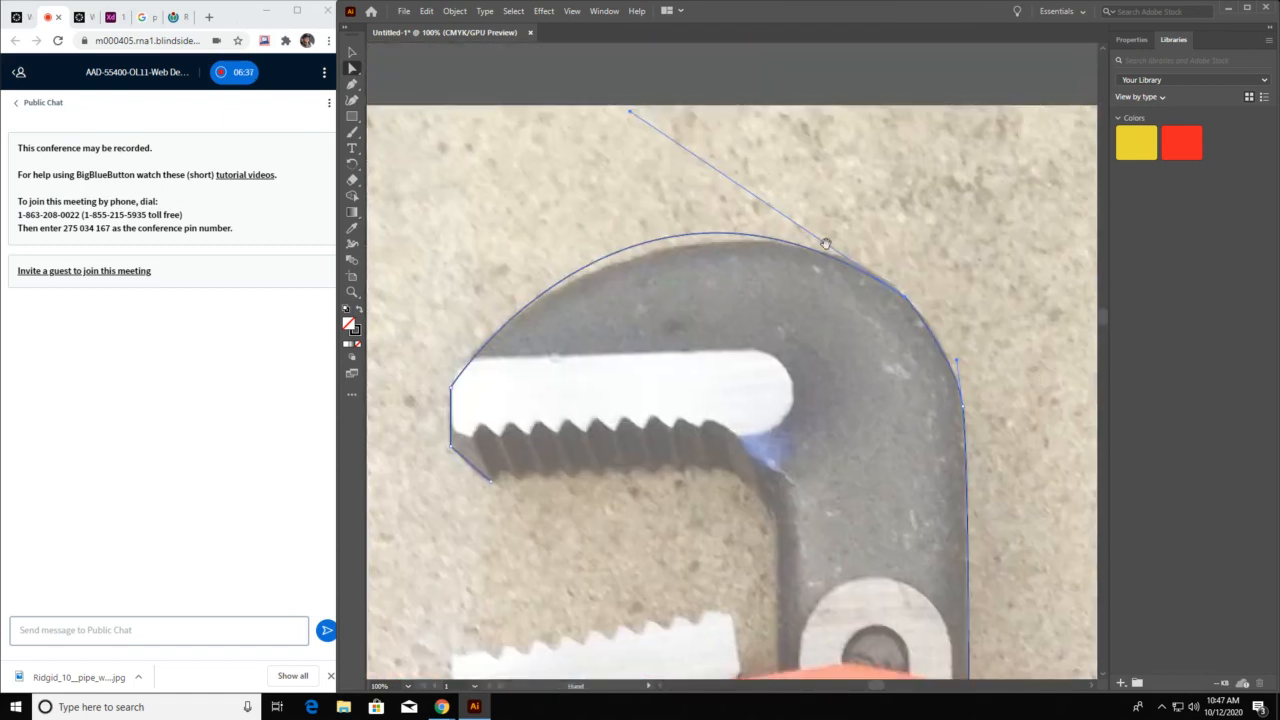
pyautogui.click(786, 297)
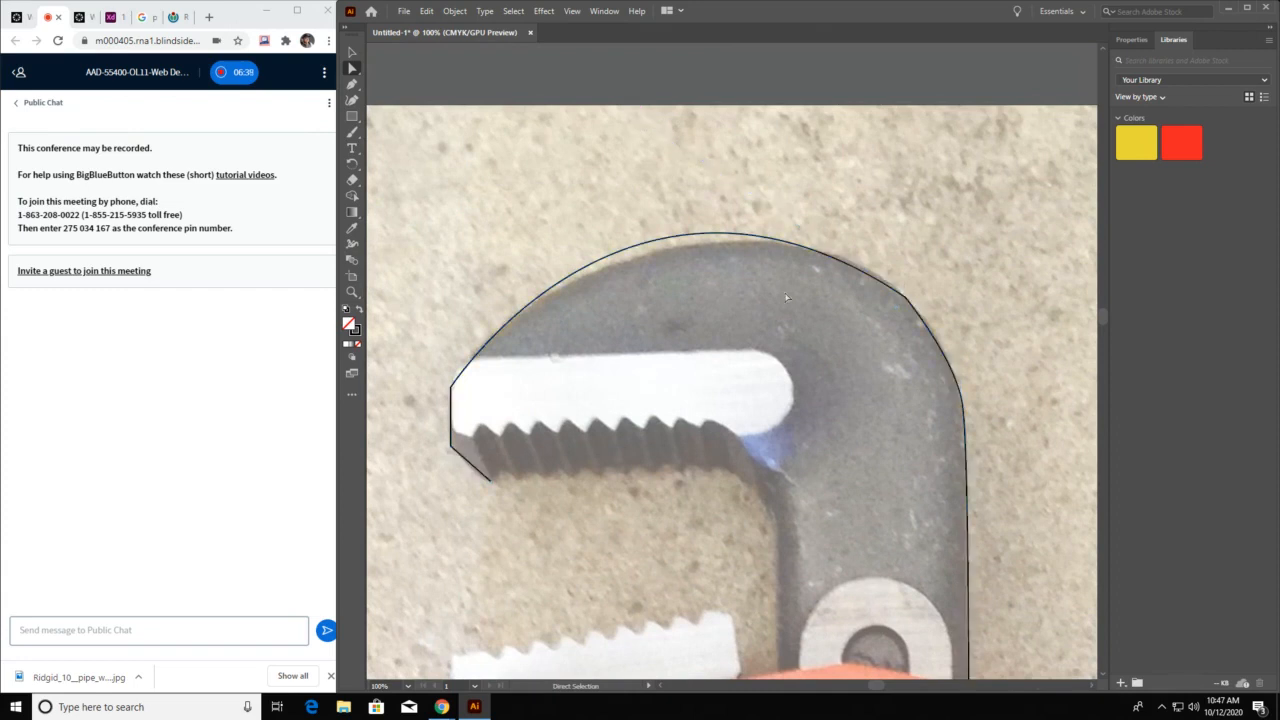
pyautogui.click(463, 401)
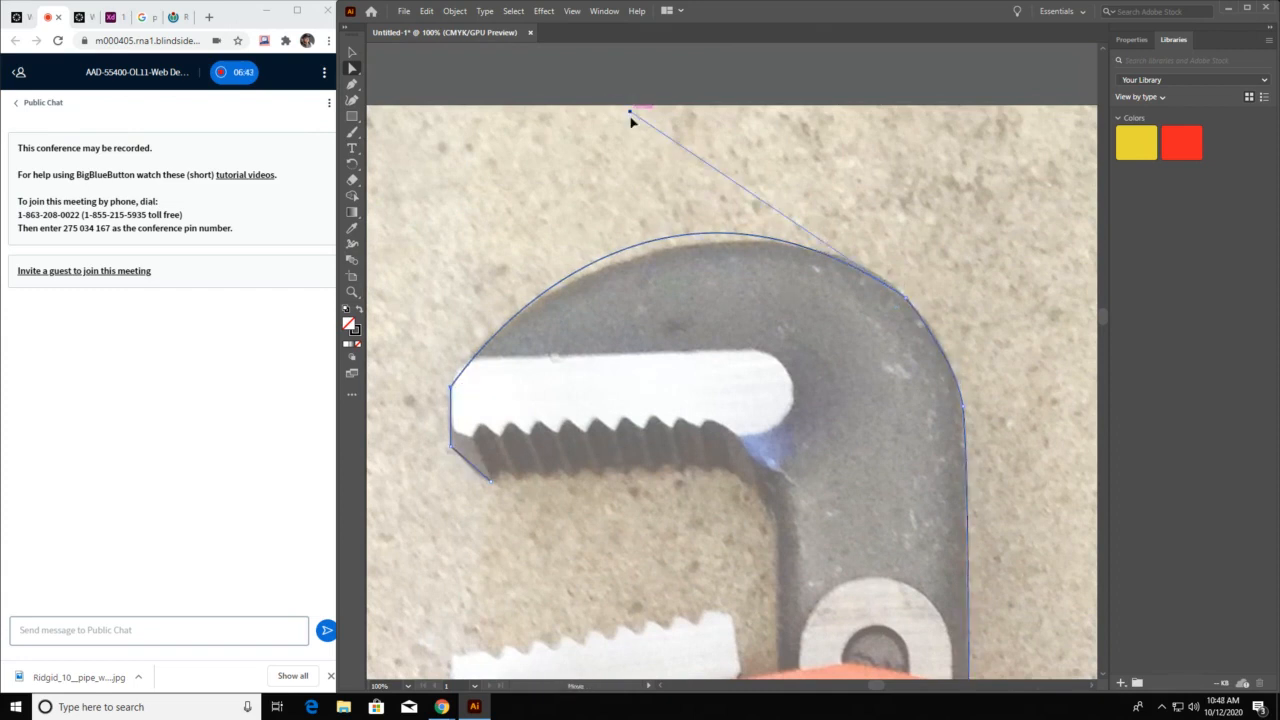
pyautogui.moveTo(630, 114); pyautogui.dragTo(690, 140)
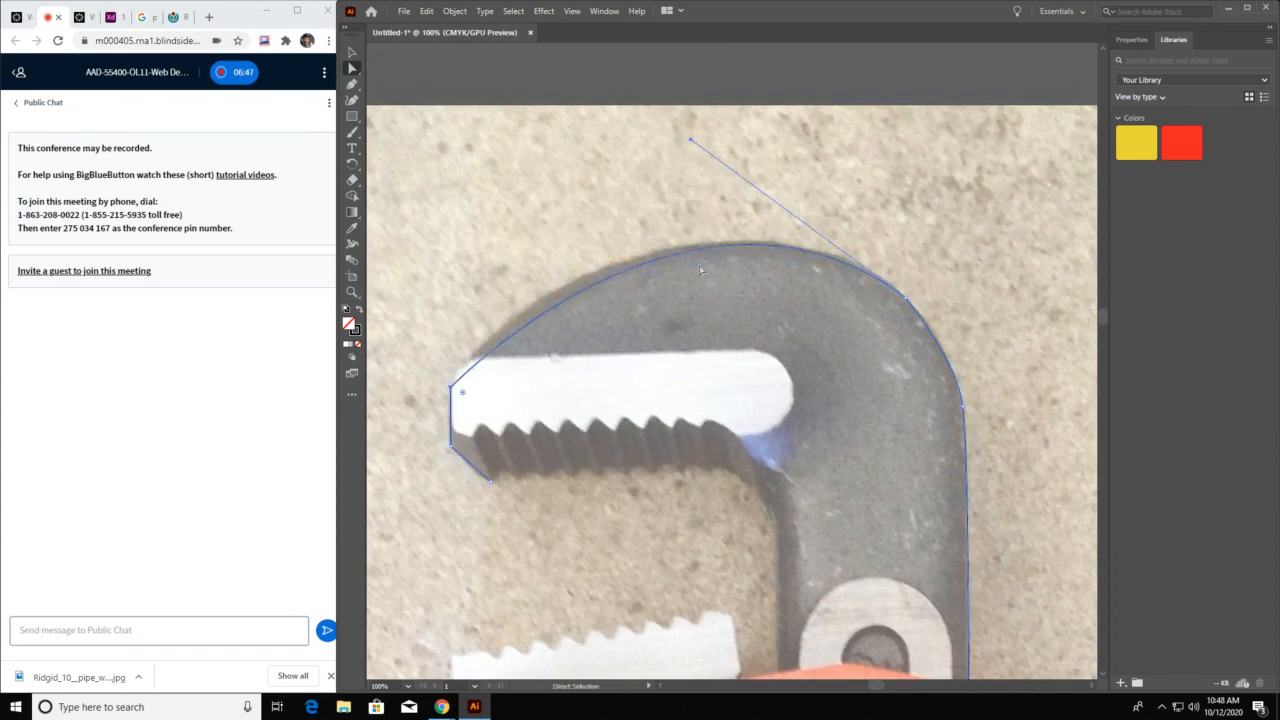
# Add two anchor points with the Pen tool on the curved segment between the jaw's tip and its outer bend
pyautogui.click(351, 88)
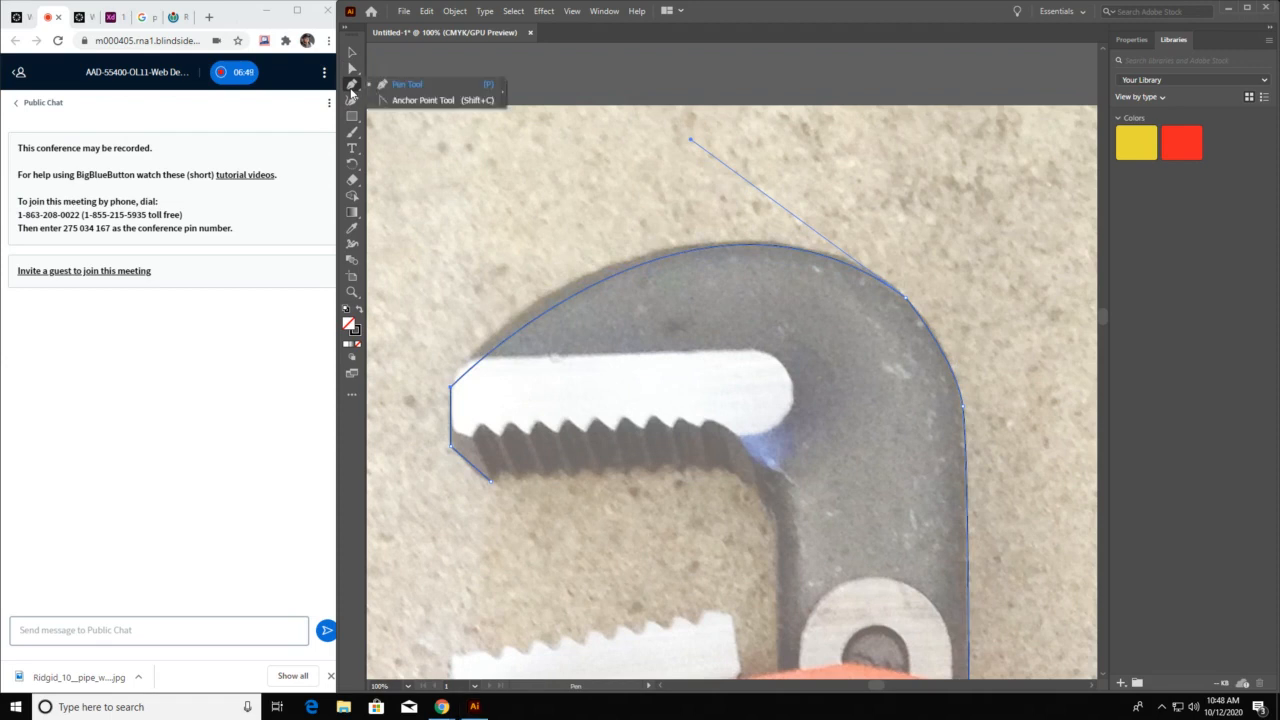
pyautogui.click(400, 91)
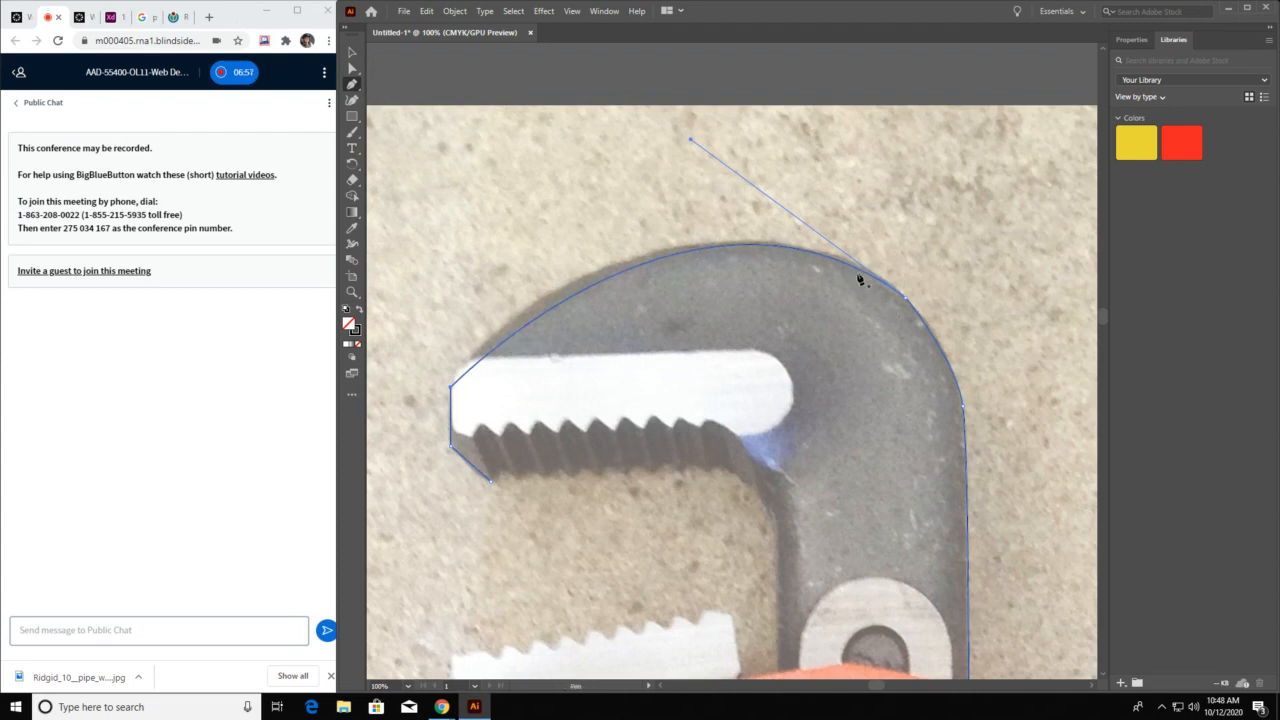
pyautogui.click(527, 328)
pyautogui.click(628, 270)
# Move the two new anchor points outward onto the jaw's edge using Direct Selection, and deselect the path
pyautogui.click(352, 68)
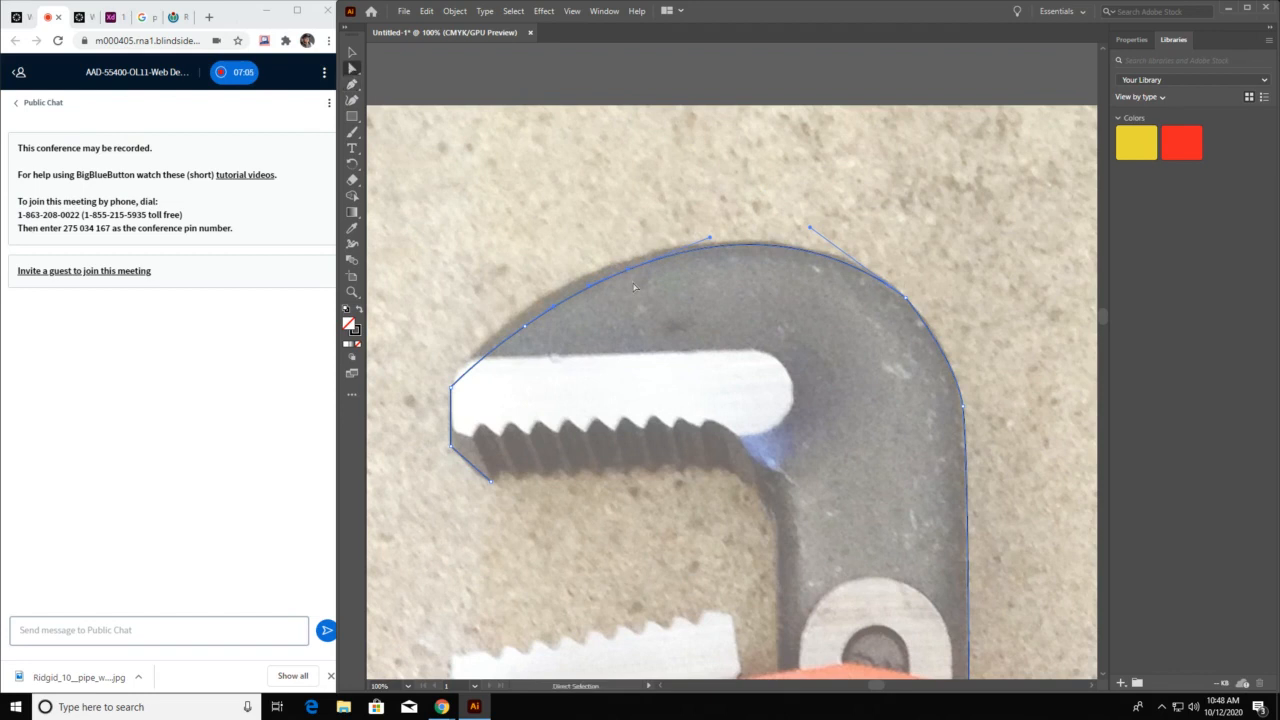
pyautogui.moveTo(634, 289); pyautogui.dragTo(634, 257)
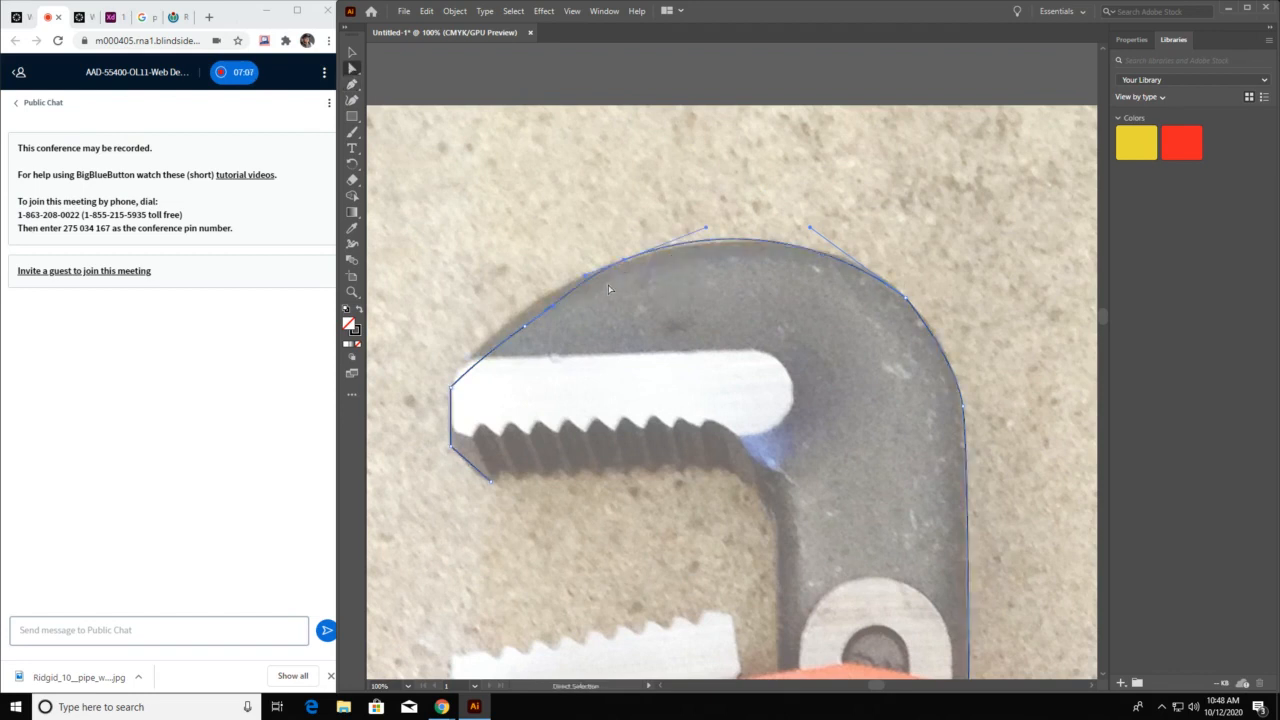
pyautogui.moveTo(535, 322); pyautogui.dragTo(523, 319)
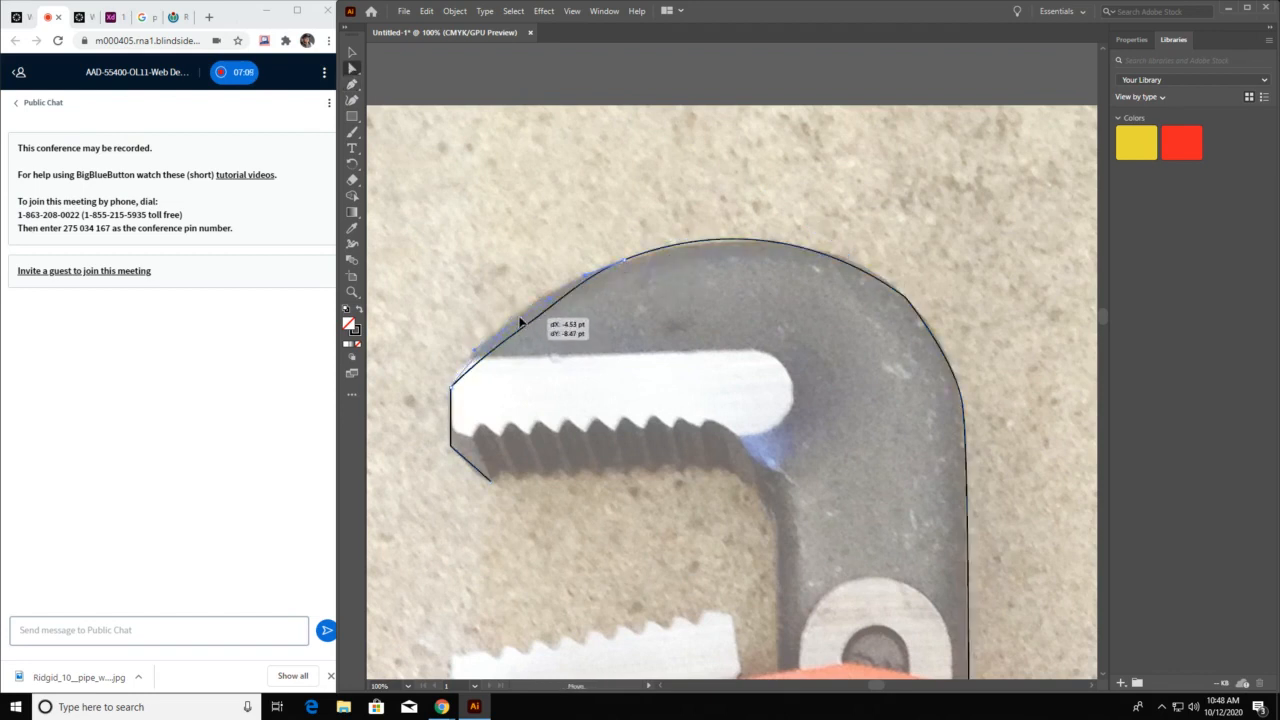
pyautogui.click(930, 425)
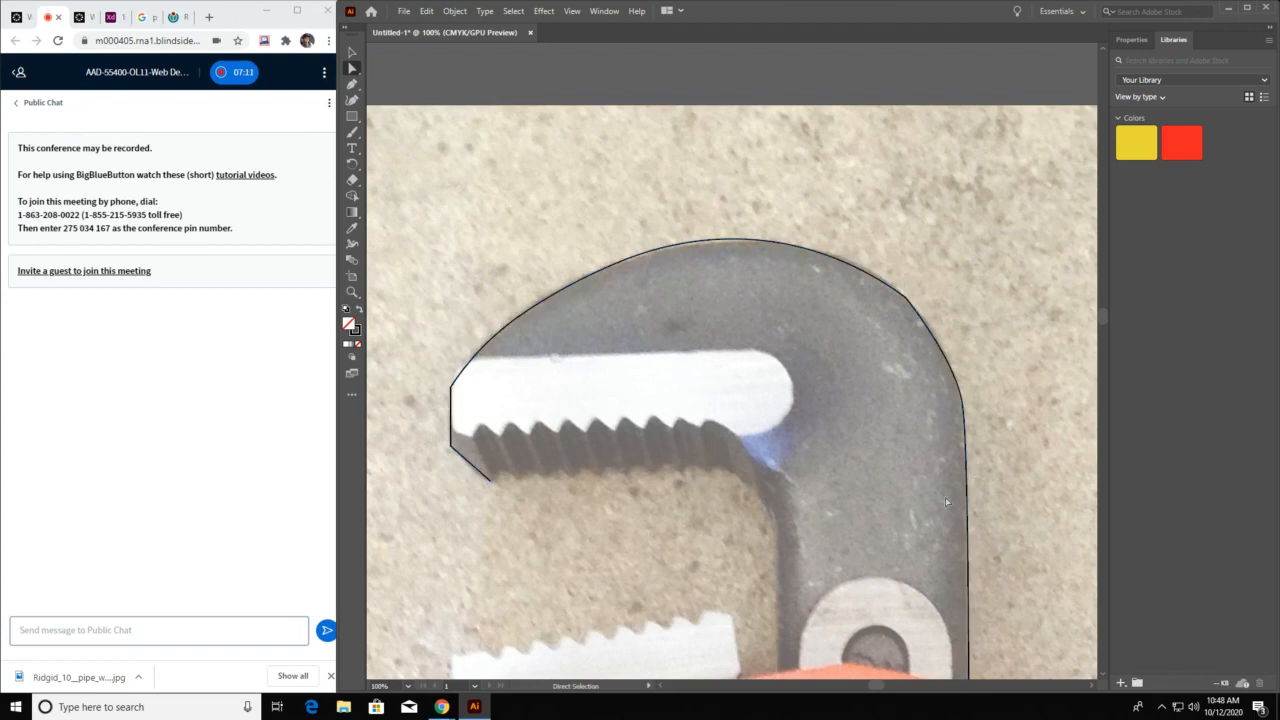
# Resume the path with the Pen tool from its endpoint below the orange housing and trace around the knurled nut's outer side to the toothed shank
pyautogui.moveTo(1022, 557); pyautogui.dragTo(915, 207)
pyautogui.moveTo(972, 600); pyautogui.dragTo(834, 57)
pyautogui.click(352, 84)
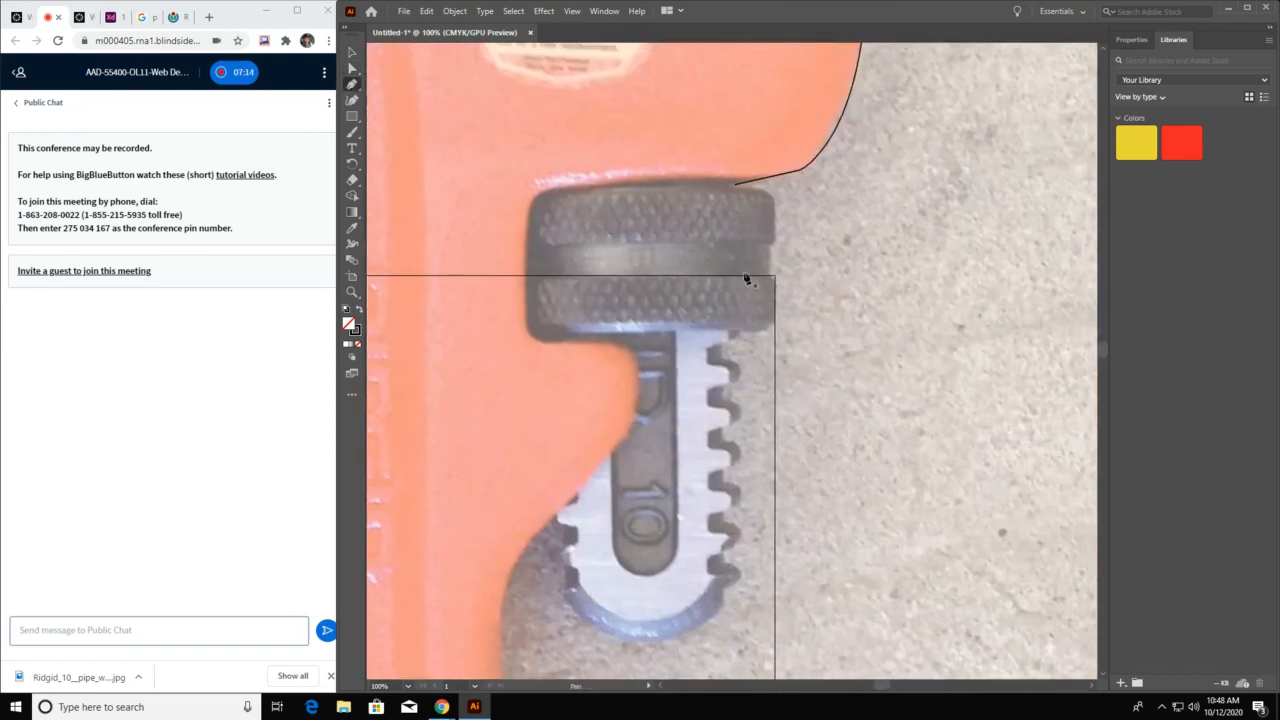
pyautogui.click(735, 187)
pyautogui.click(774, 327)
pyautogui.click(731, 331)
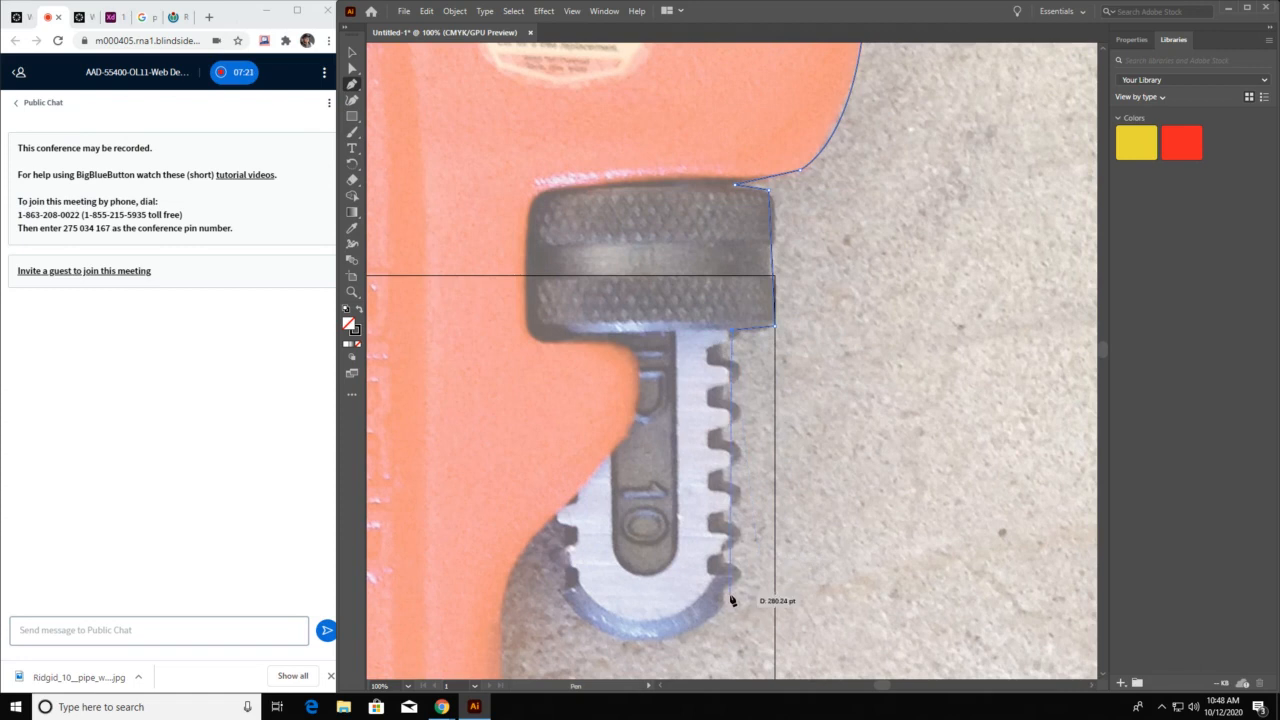
# Trace the toothed shank straight past its teeth, around its rounded lower end and up to the orange housing
pyautogui.click(725, 606)
pyautogui.moveTo(725, 606); pyautogui.dragTo(913, 294)
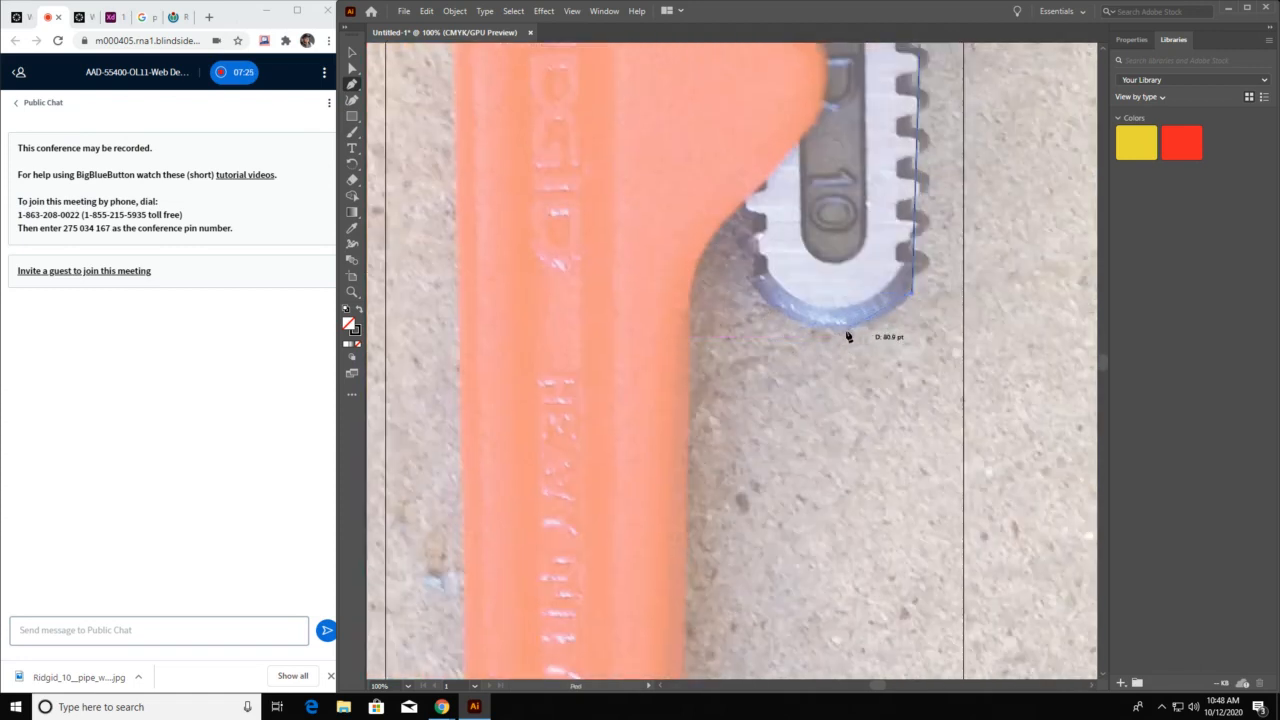
pyautogui.moveTo(847, 333); pyautogui.dragTo(814, 337)
pyautogui.click(748, 192)
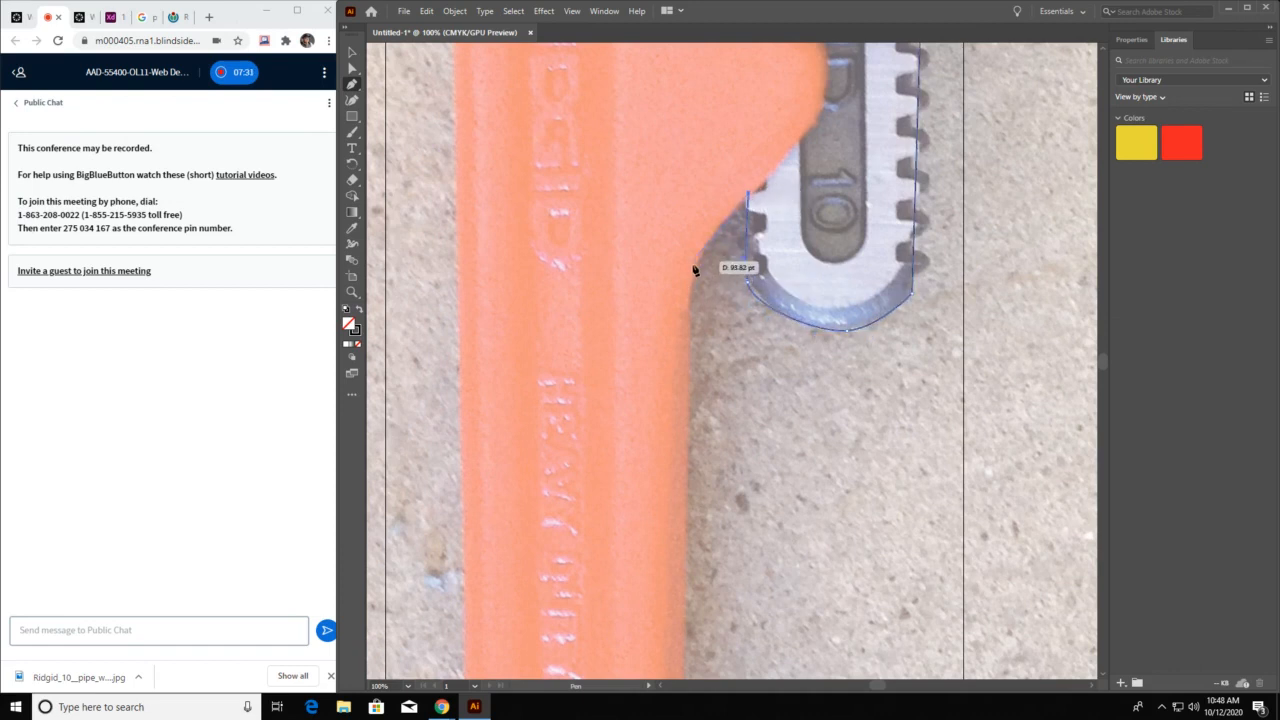
# Continue the path around the housing's inner curve and down the handle's edge to beside the hanging hole
pyautogui.moveTo(693, 272); pyautogui.dragTo(690, 297)
pyautogui.scroll(-10, 677, 571)
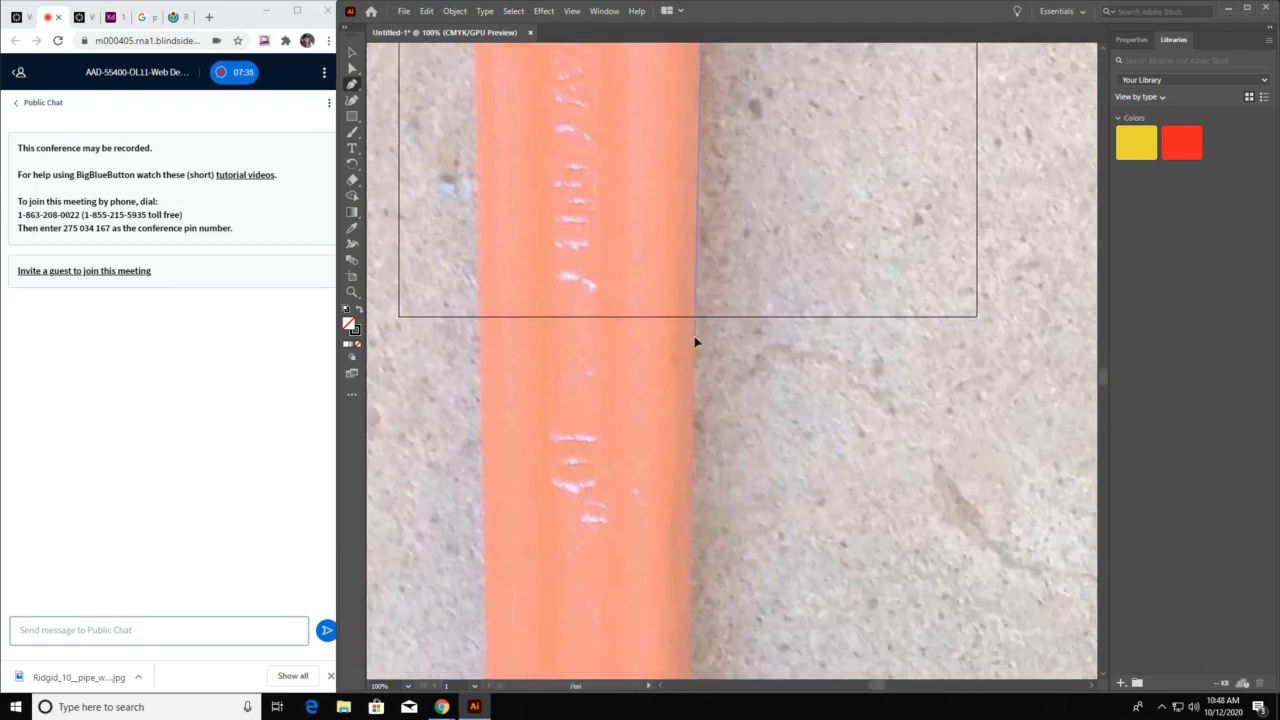
pyautogui.scroll(-10, 694, 340)
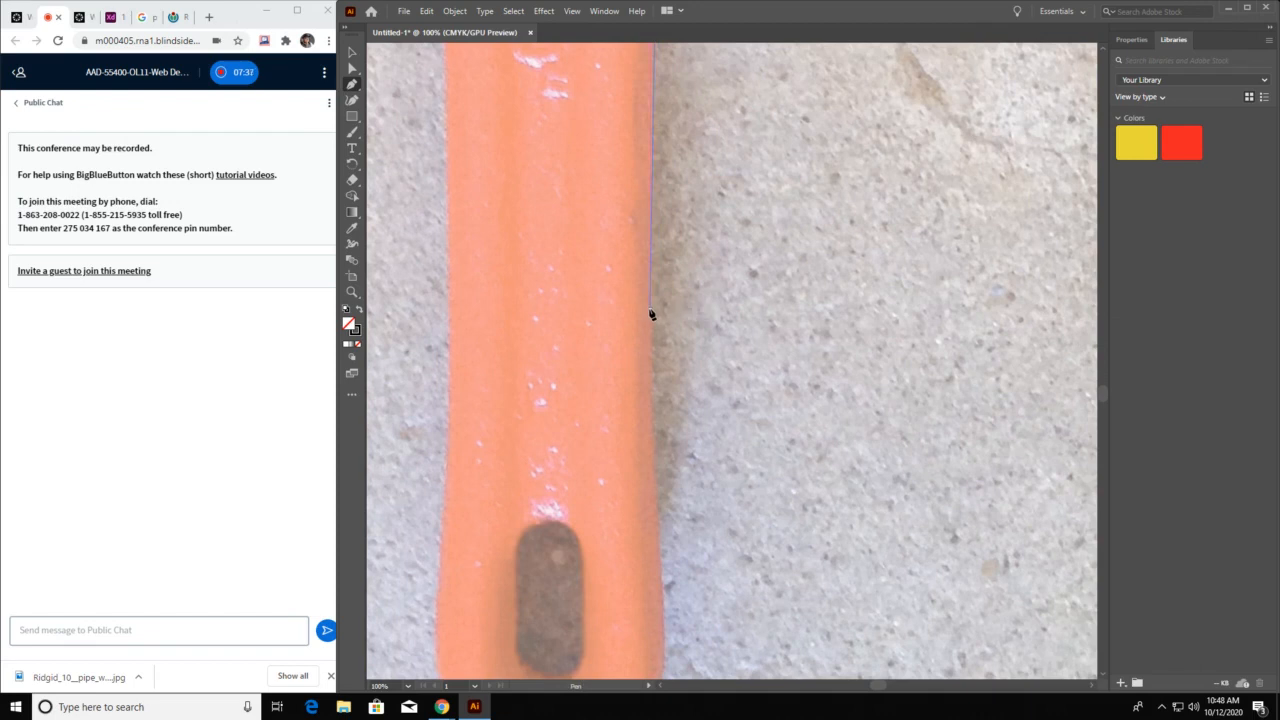
pyautogui.click(650, 312)
pyautogui.scroll(-5, 652, 310)
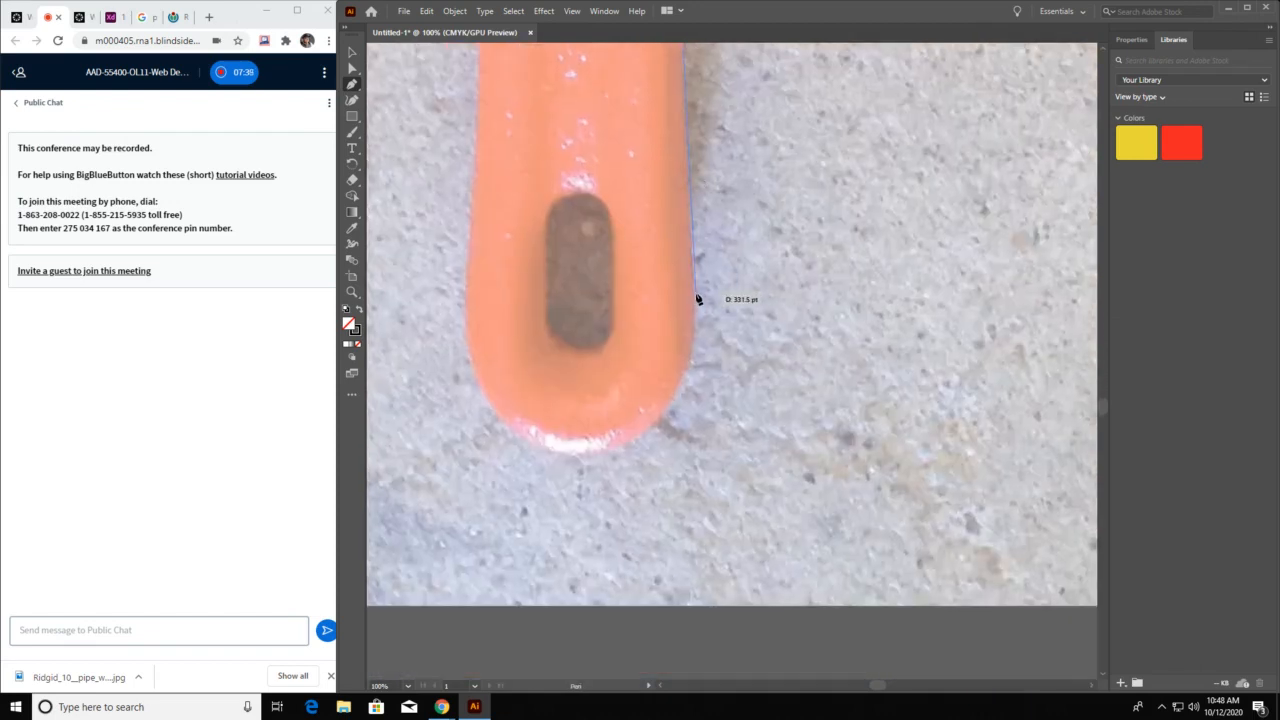
pyautogui.click(694, 293)
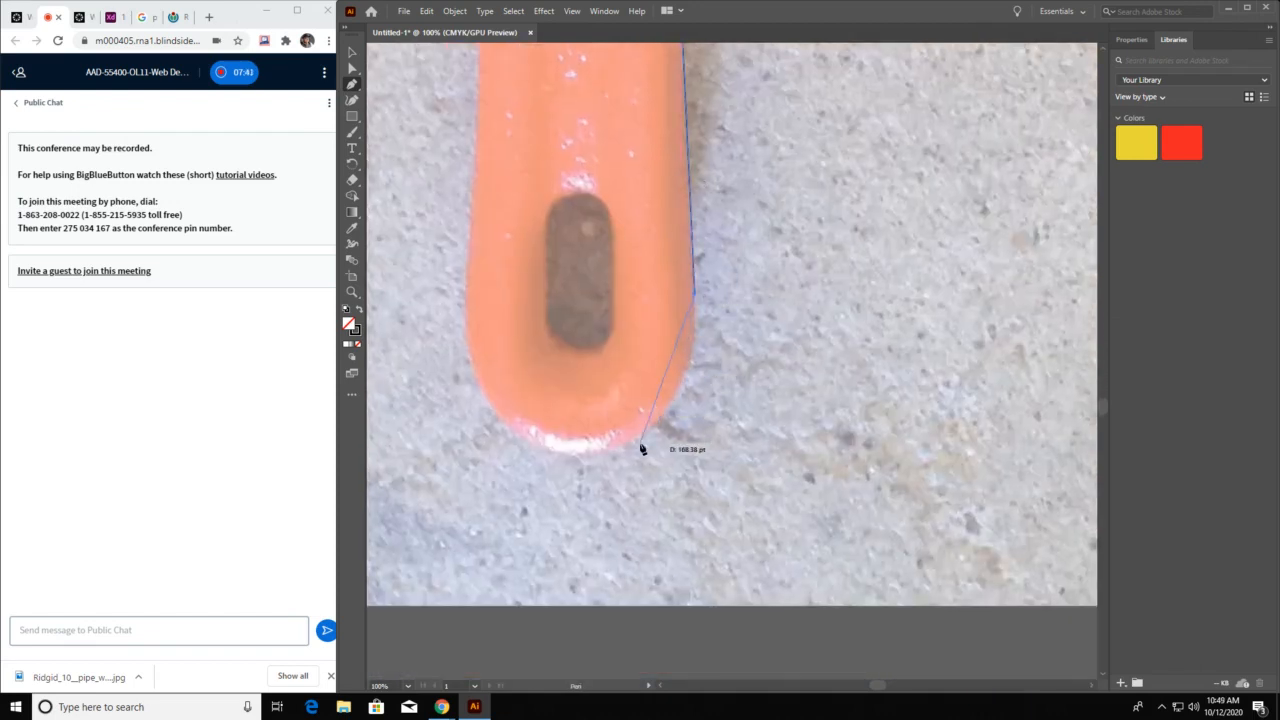
# Curve the path around the handle's rounded end and up its opposite edge to just above the hanging hole
pyautogui.moveTo(641, 444); pyautogui.dragTo(575, 458)
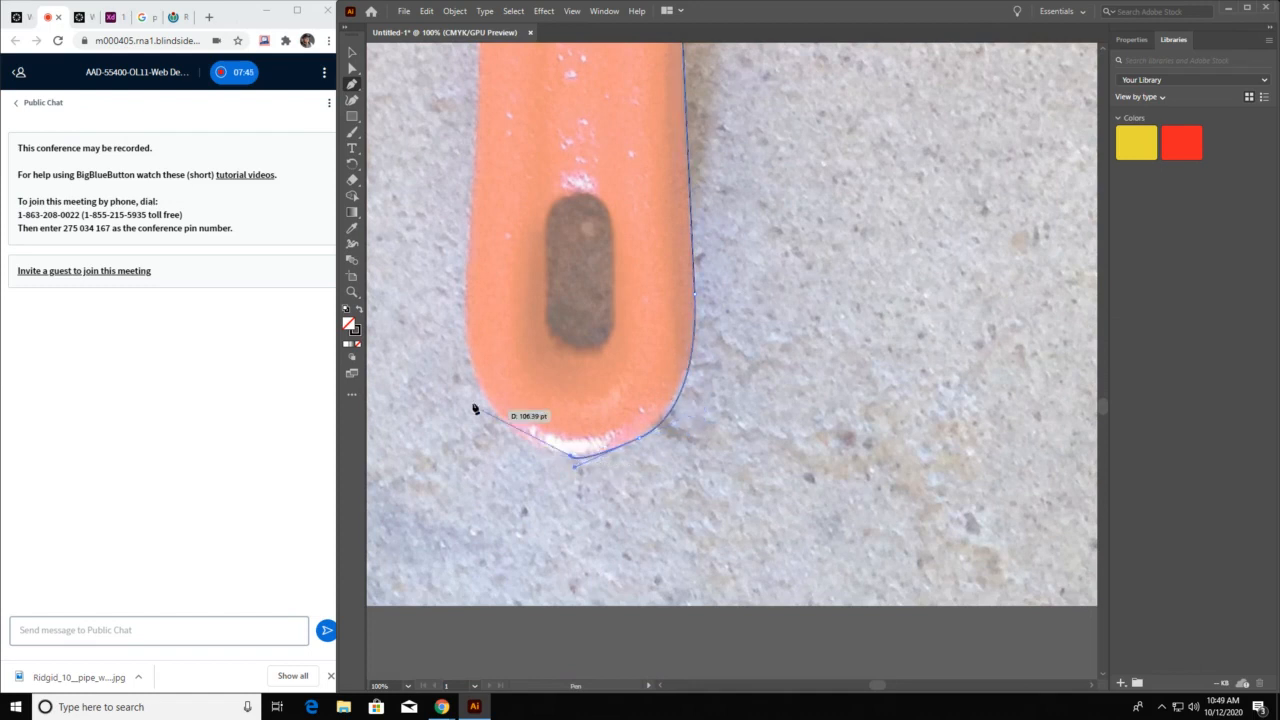
pyautogui.moveTo(471, 367); pyautogui.dragTo(460, 294)
pyautogui.press('space')
pyautogui.moveTo(465, 138); pyautogui.dragTo(528, 511)
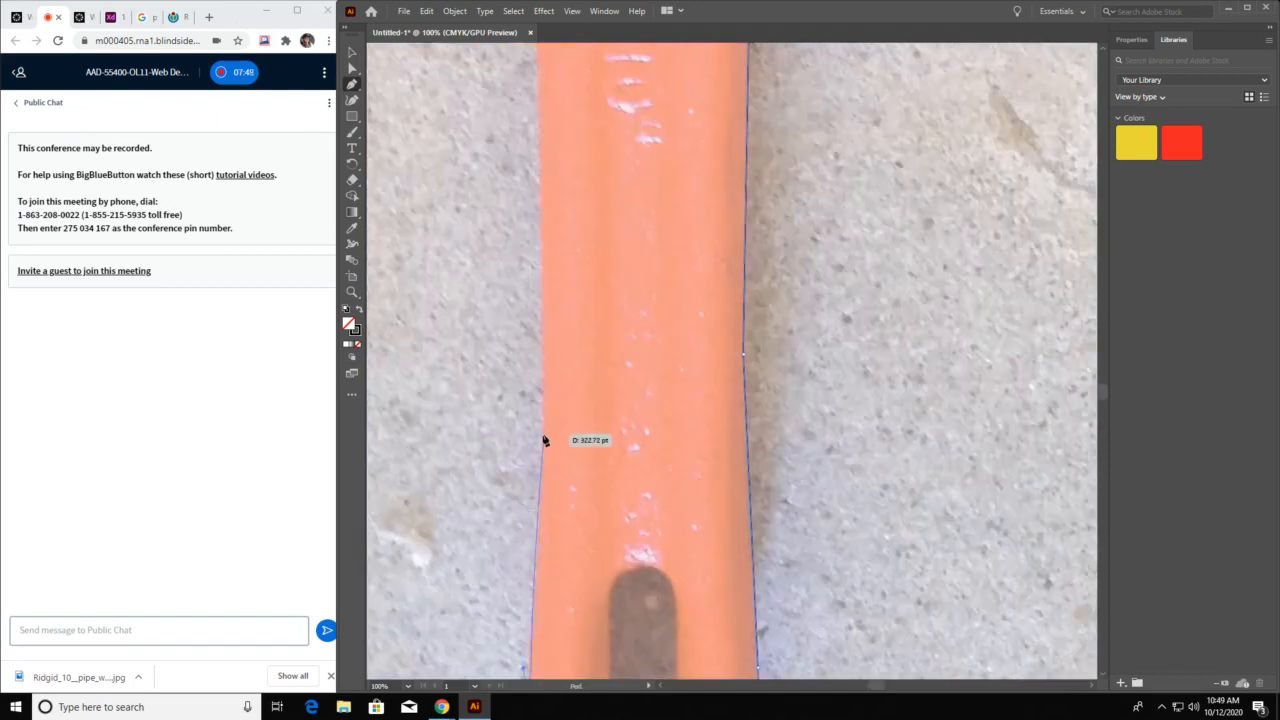
pyautogui.click(543, 437)
# Continue the path up the handle's long outer edge with anchor points as far as the RIDGID lettering
pyautogui.press('space')
pyautogui.moveTo(558, 200); pyautogui.dragTo(605, 498)
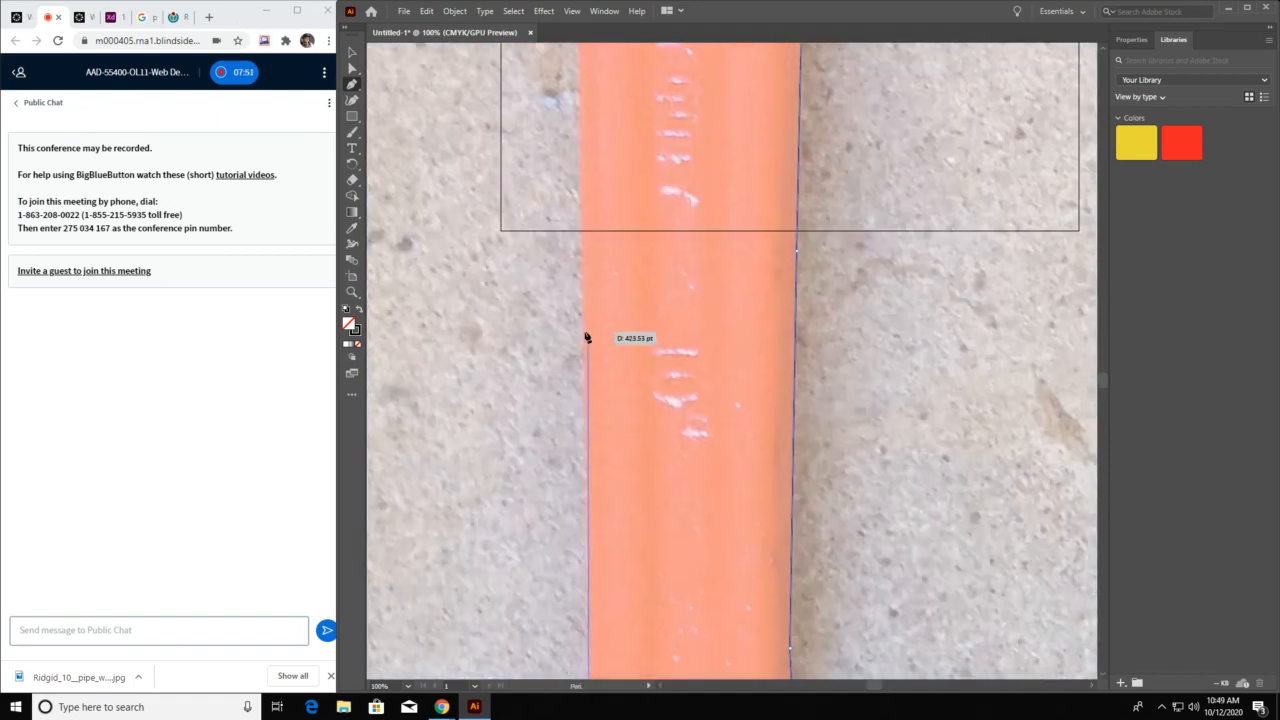
pyautogui.click(583, 334)
pyautogui.press('space')
pyautogui.moveTo(600, 182); pyautogui.dragTo(656, 650)
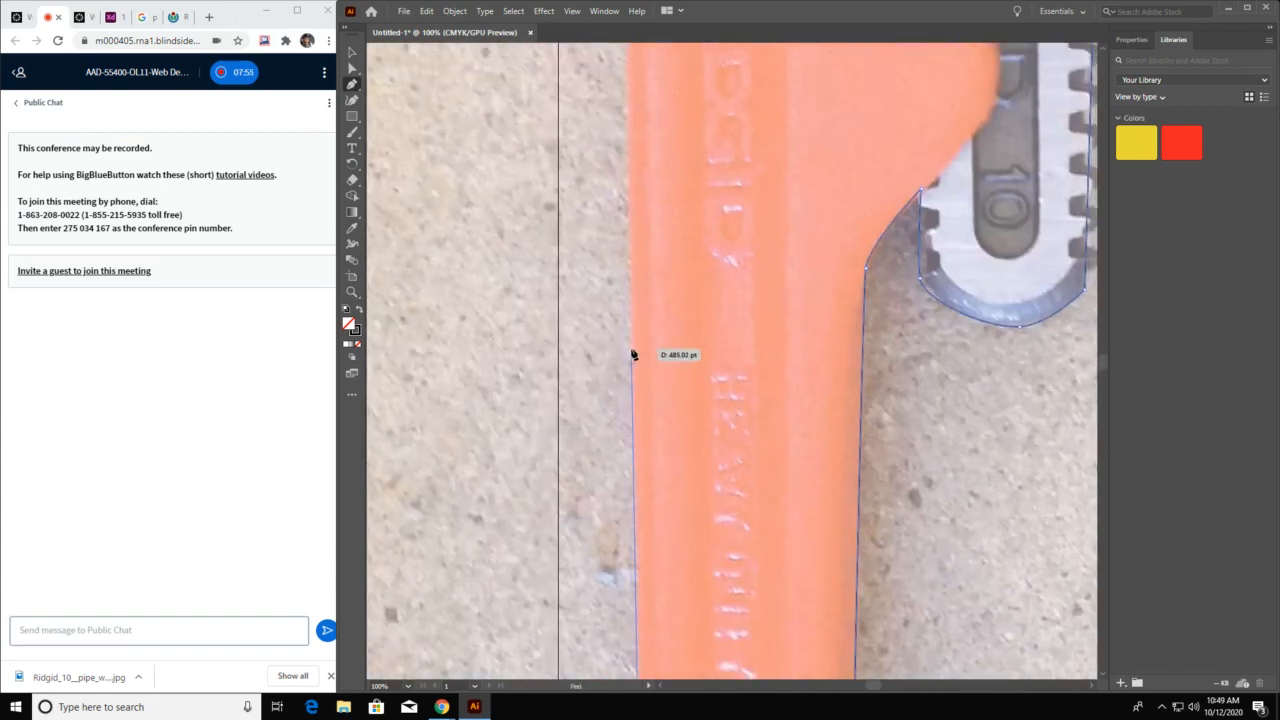
pyautogui.click(632, 353)
pyautogui.press('space')
pyautogui.moveTo(670, 235); pyautogui.dragTo(700, 523)
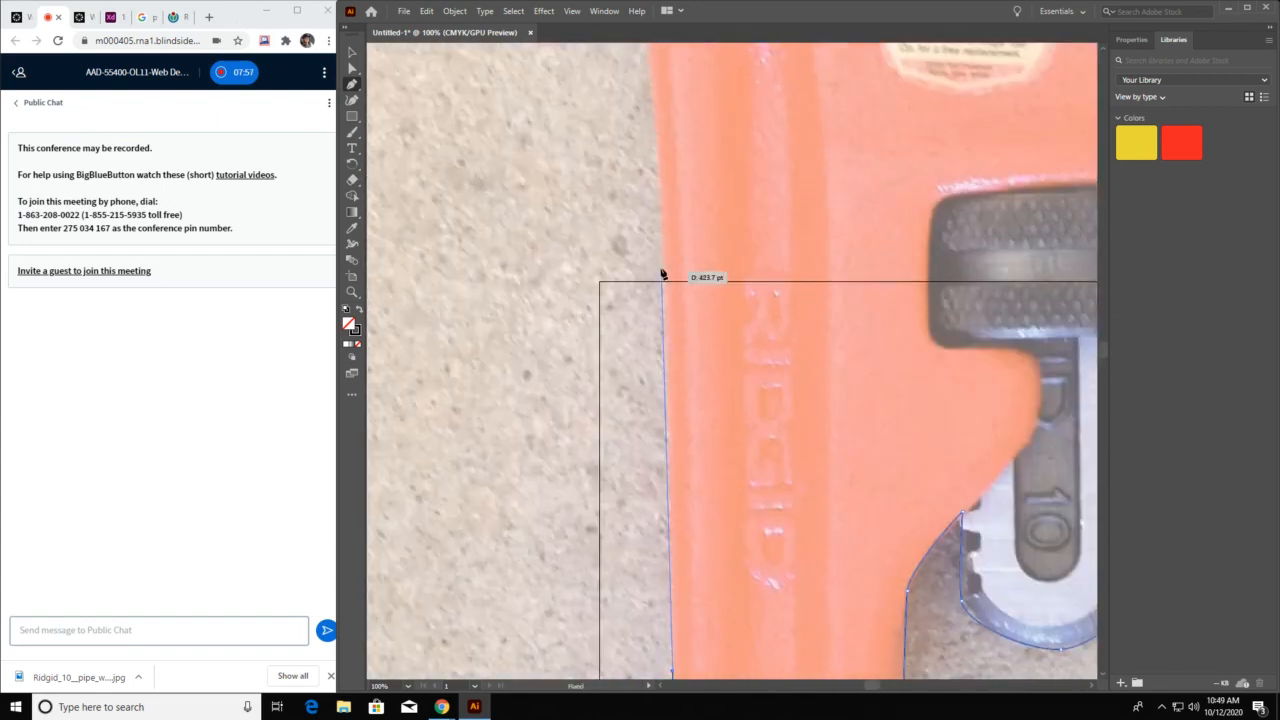
pyautogui.click(664, 249)
# Curve the path up the housing's side, make its last anchor a corner, and trace straight around the lower jaw's toothed plate
pyautogui.press('space')
pyautogui.moveTo(671, 131); pyautogui.dragTo(748, 490)
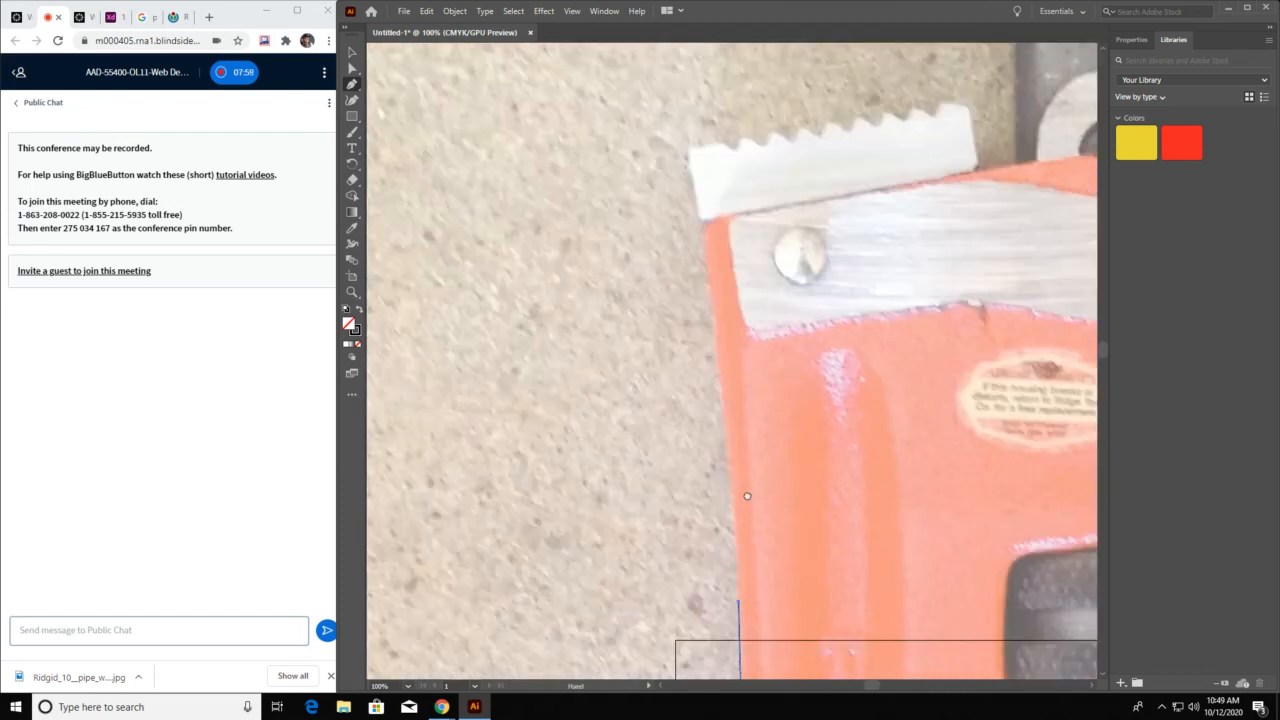
pyautogui.moveTo(705, 256); pyautogui.dragTo(686, 204)
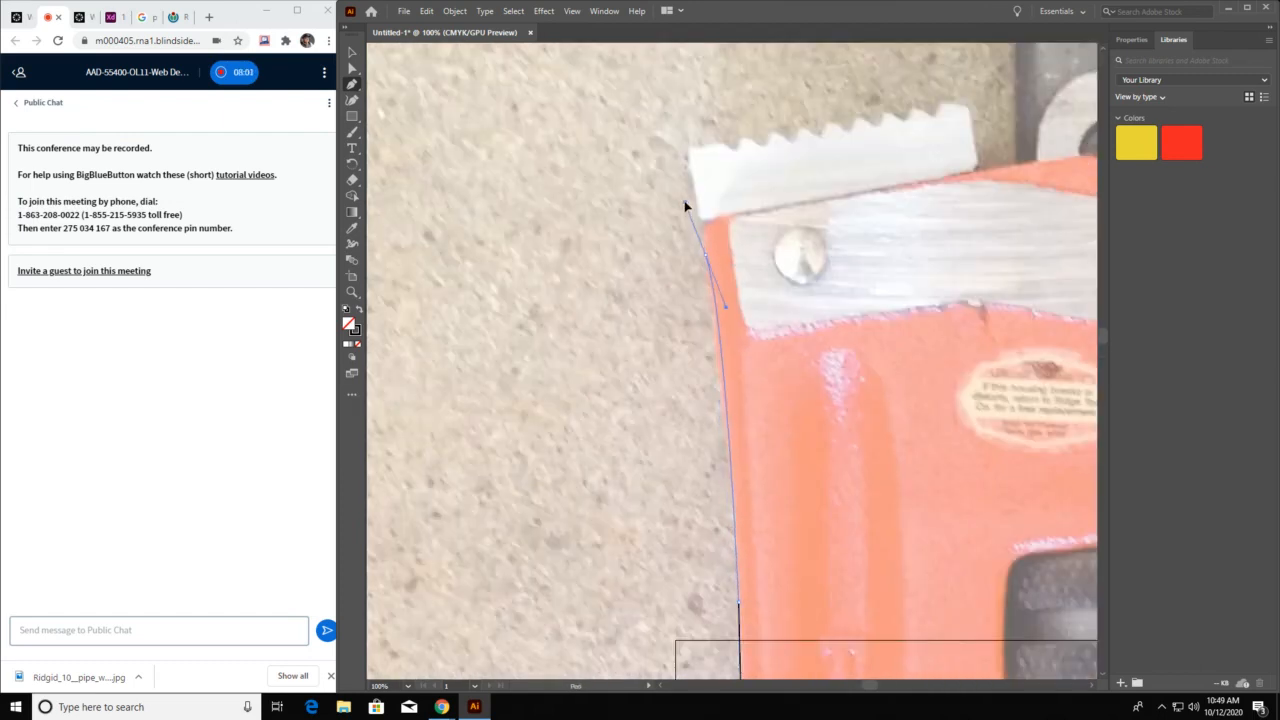
pyautogui.click(706, 258)
pyautogui.click(688, 149)
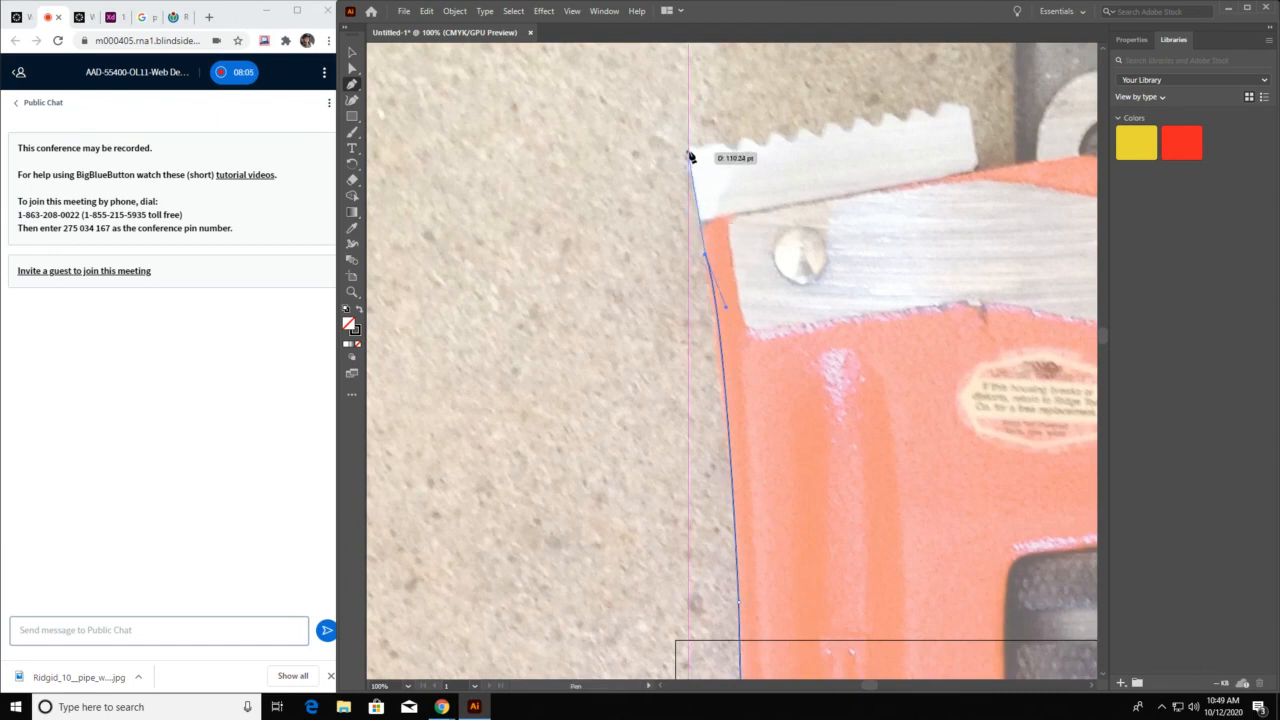
pyautogui.click(969, 104)
pyautogui.click(974, 165)
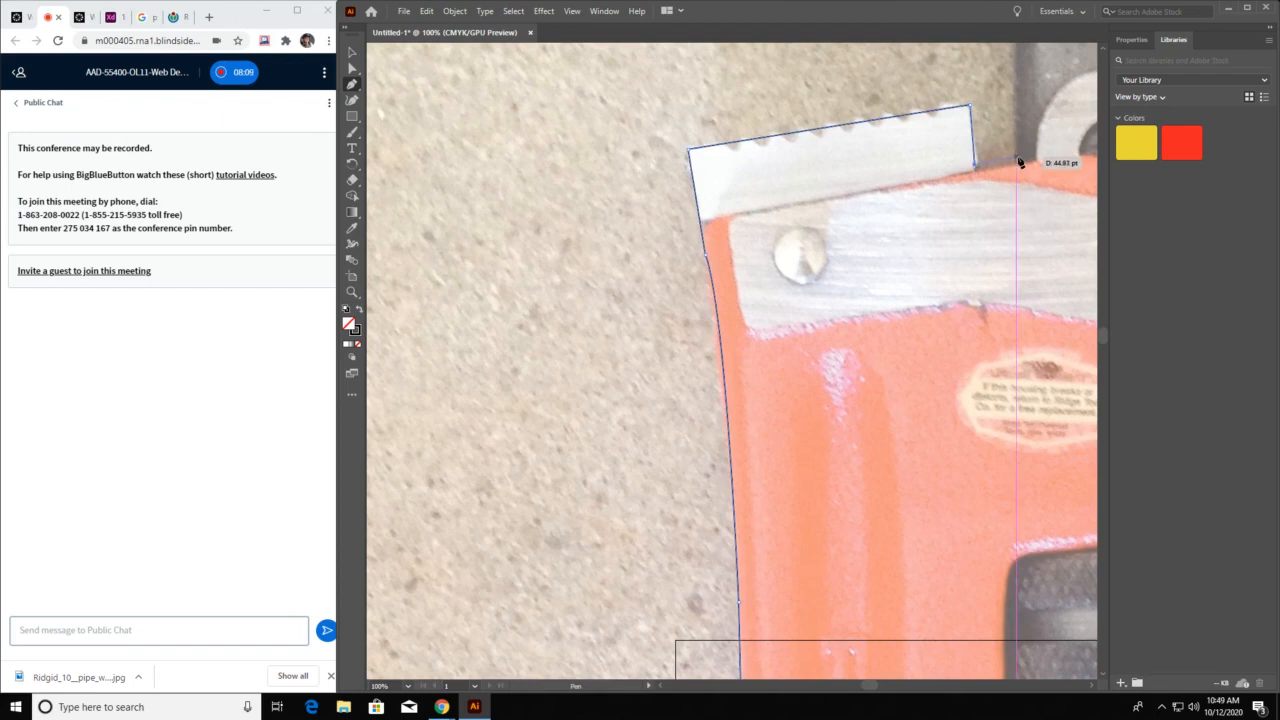
# Trace the hook jaw's inner shank, inner bend and toothed underside, and close the path at its starting anchor
pyautogui.moveTo(1046, 97); pyautogui.dragTo(838, 498)
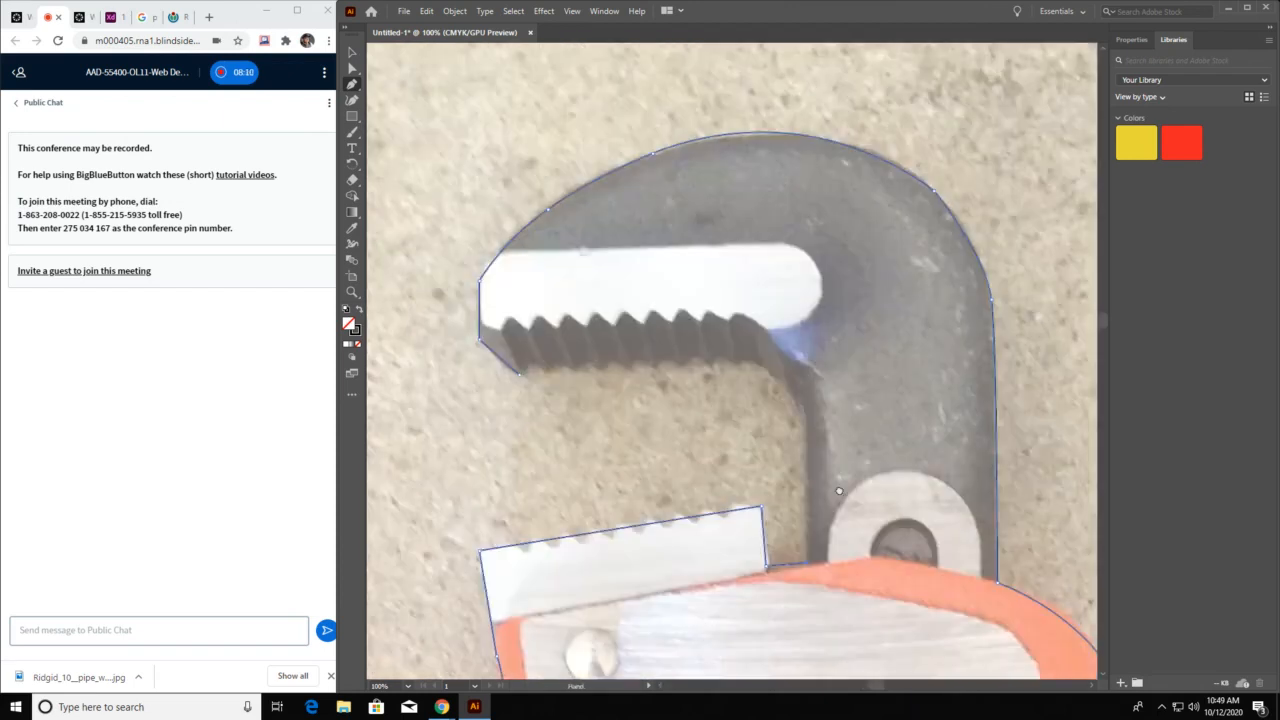
pyautogui.click(801, 413)
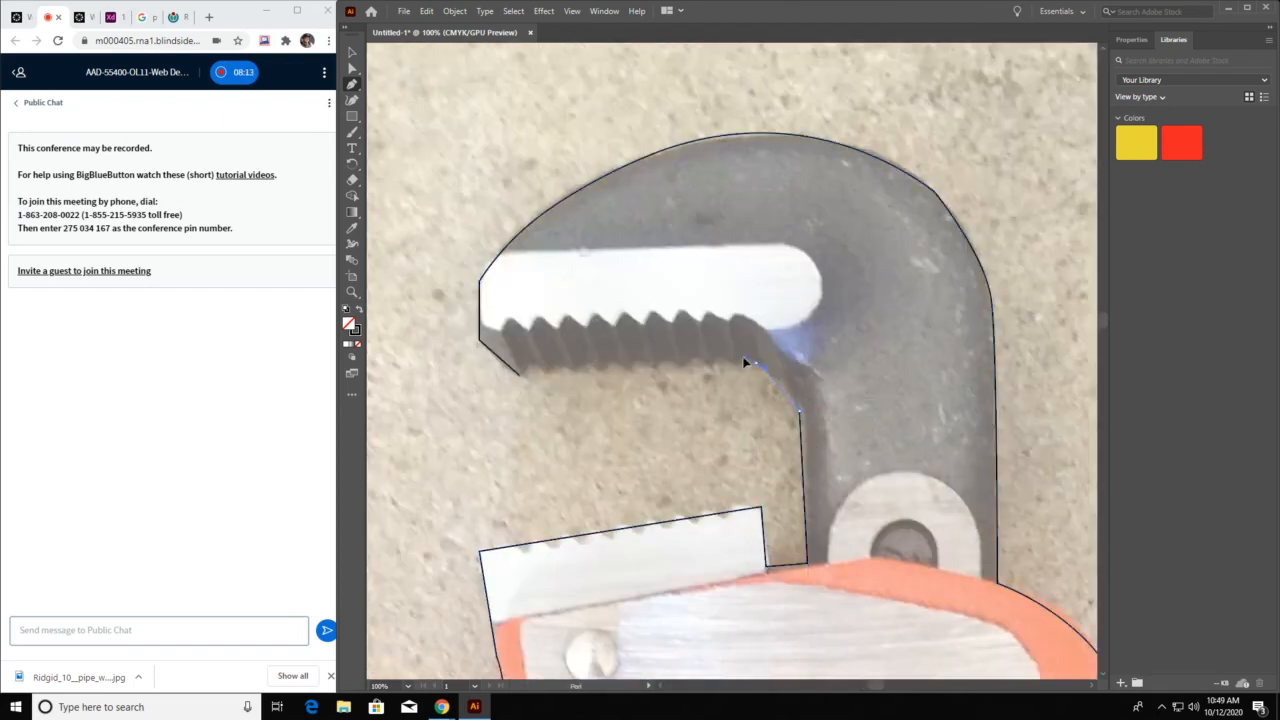
pyautogui.click(736, 357)
pyautogui.click(520, 375)
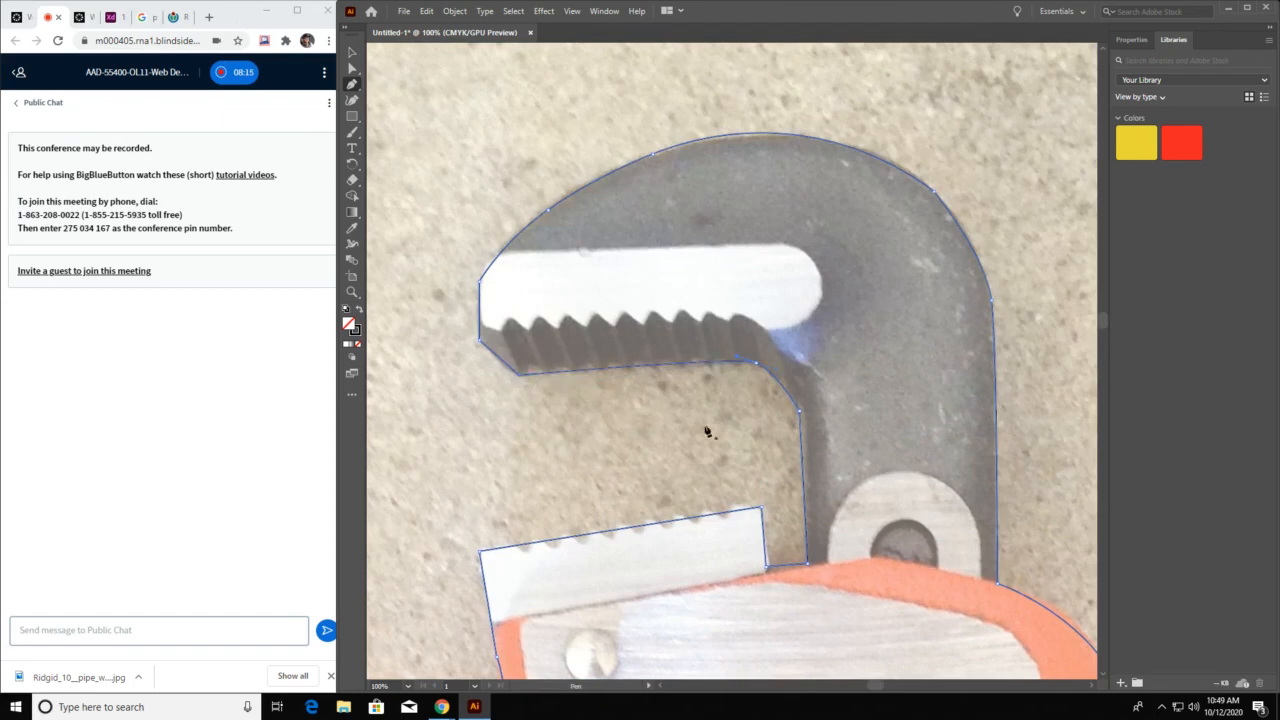
# Examine the closed outline against the whole wrench photo
pyautogui.moveTo(880, 469); pyautogui.dragTo(828, 277)
pyautogui.press('z')
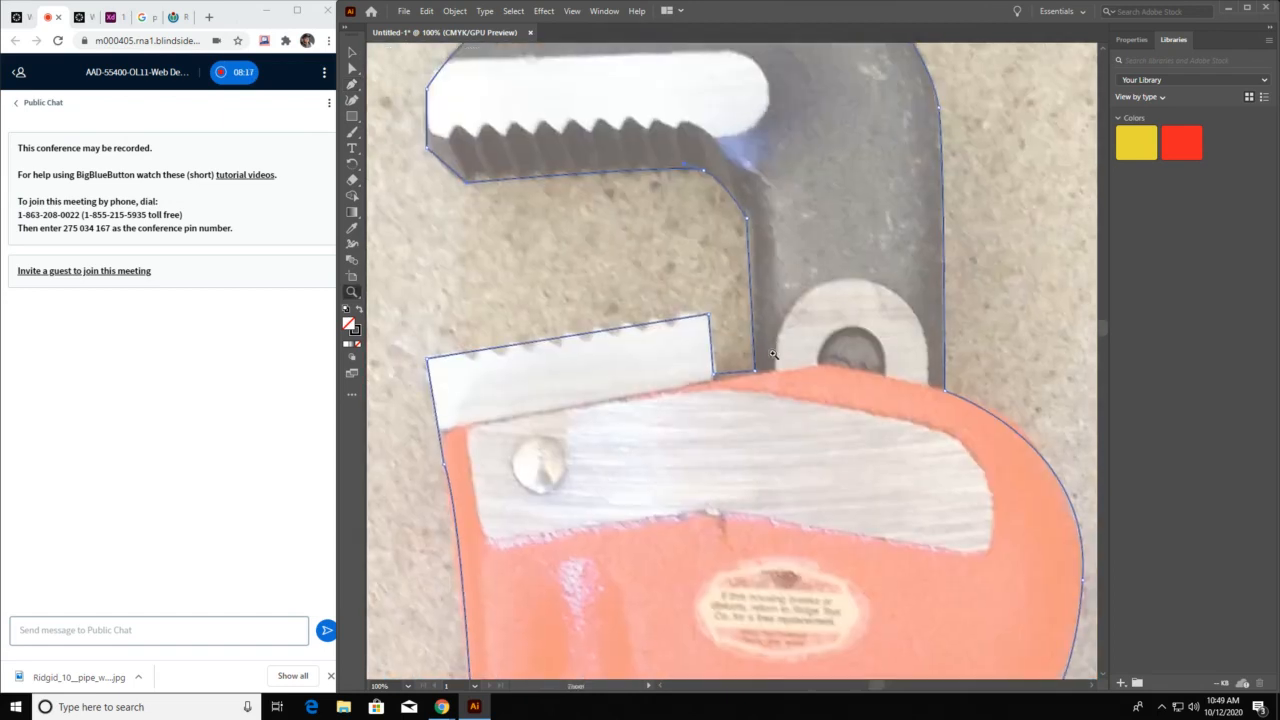
pyautogui.click(773, 354)
pyautogui.click(770, 353)
pyautogui.click(766, 350)
pyautogui.click(763, 348)
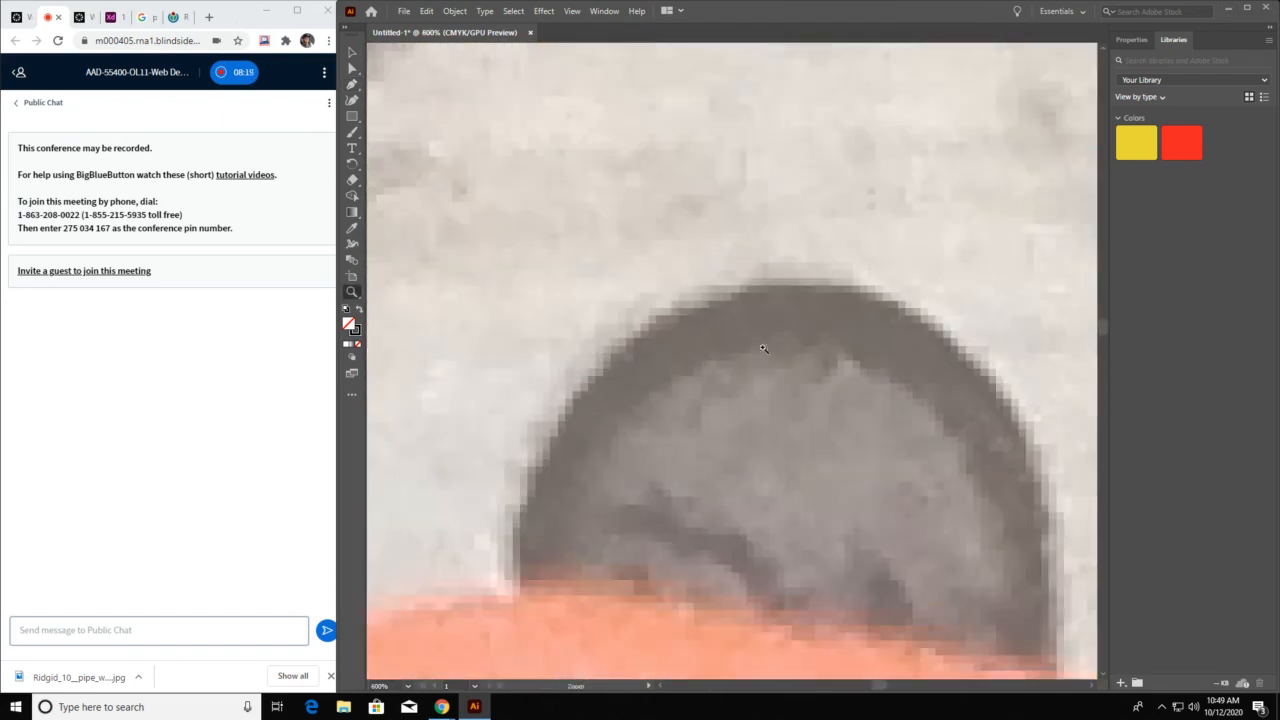
pyautogui.hotkey('ctrl', '0')
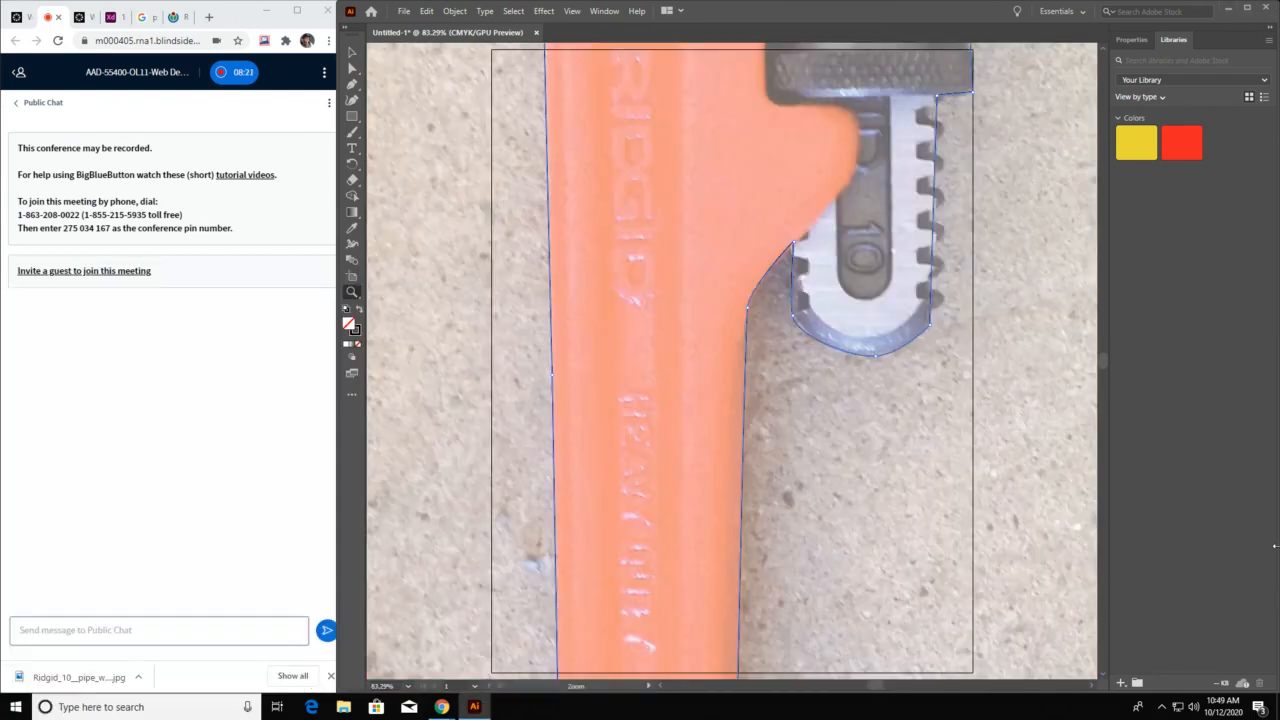
pyautogui.hotkey('ctrl', '-')
pyautogui.hotkey('ctrl', '-')
pyautogui.hotkey('ctrl', '-')
pyautogui.hotkey('ctrl', '-')
pyautogui.hotkey('ctrl', '-')
pyautogui.hotkey('ctrl', '-')
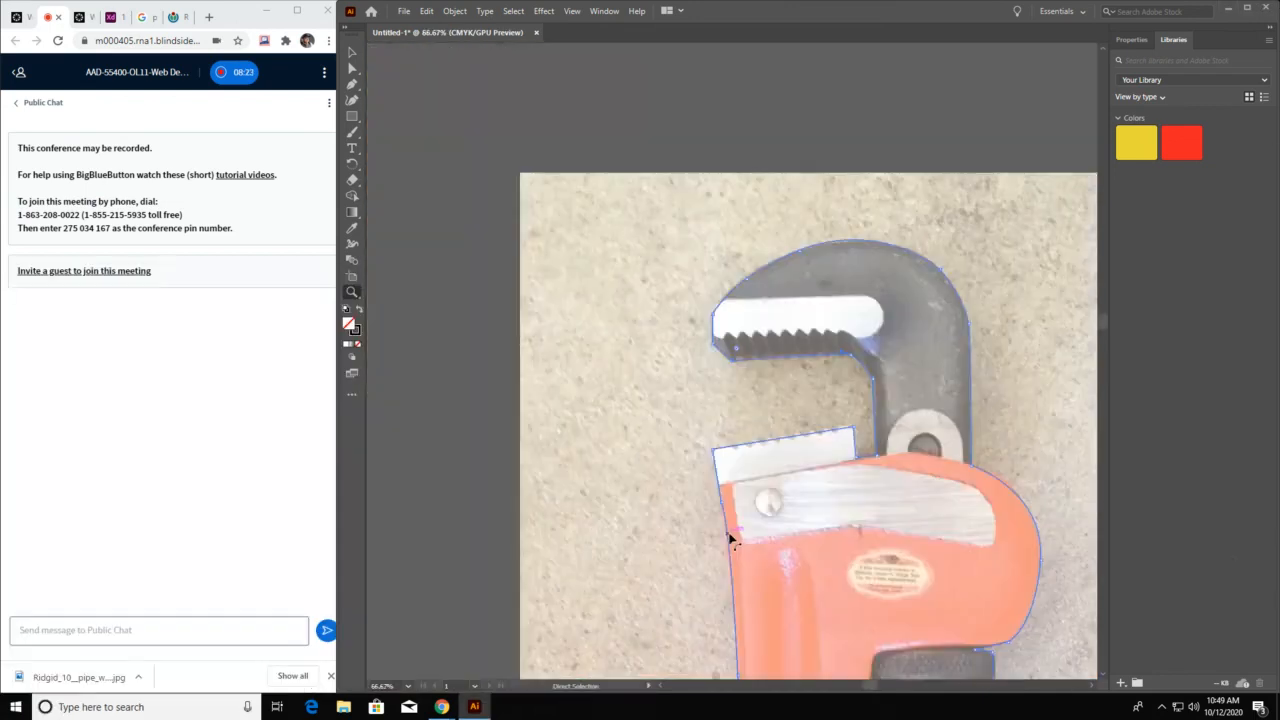
pyautogui.scroll(-3, 755, 510)
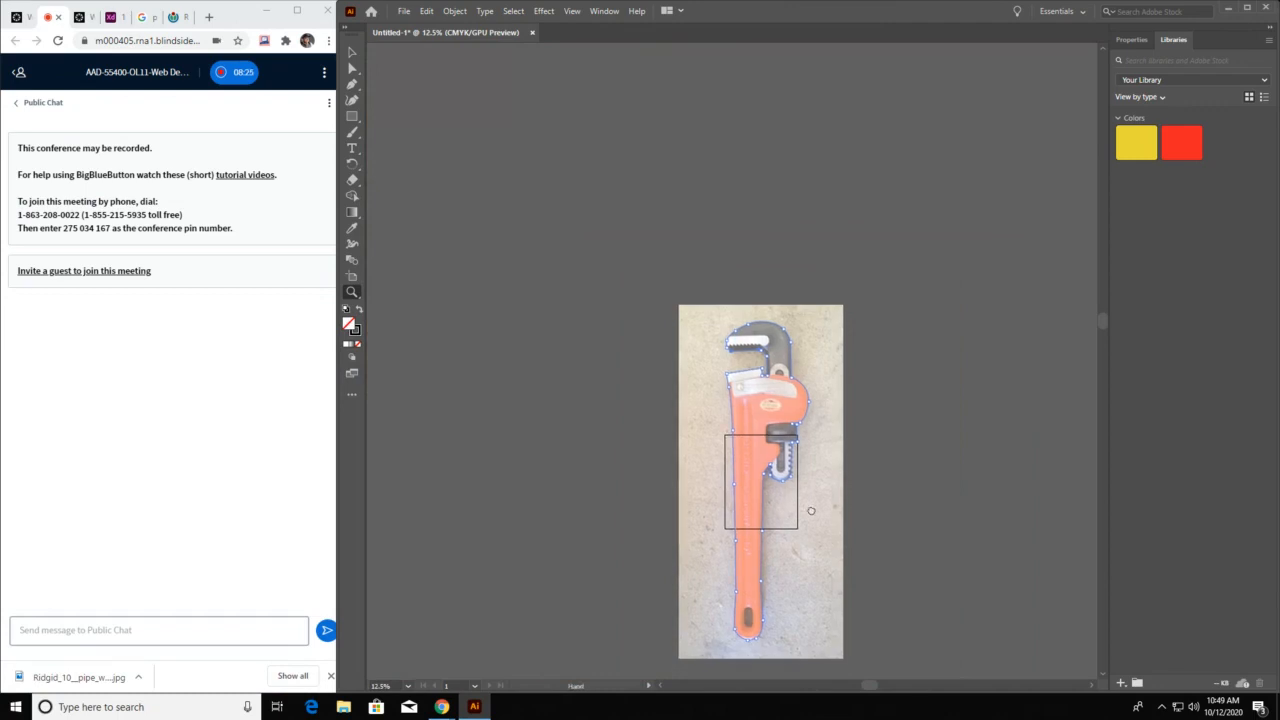
# Inspect the outline at close range along the handle, jaws, knurled nut and the shank's teeth
pyautogui.click(736, 518)
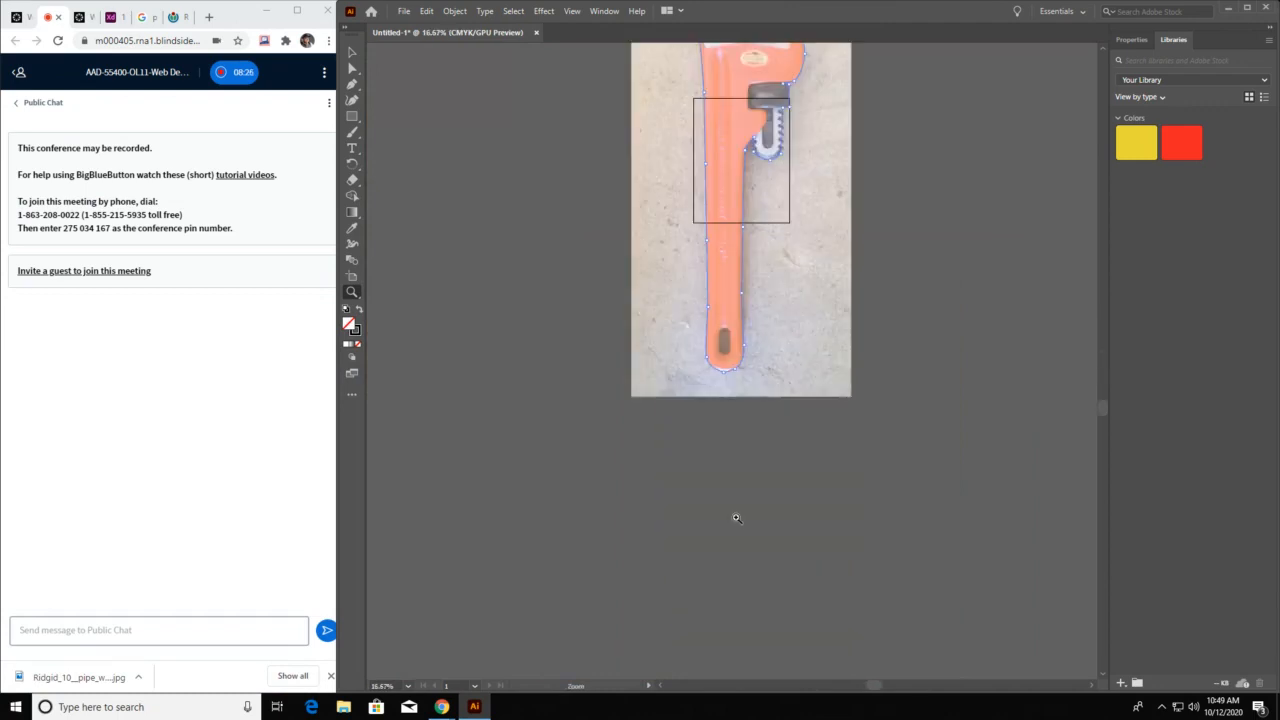
pyautogui.click(741, 326)
pyautogui.click(737, 332)
pyautogui.moveTo(720, 300); pyautogui.dragTo(694, 713)
pyautogui.moveTo(637, 258); pyautogui.dragTo(646, 392)
pyautogui.click(674, 323)
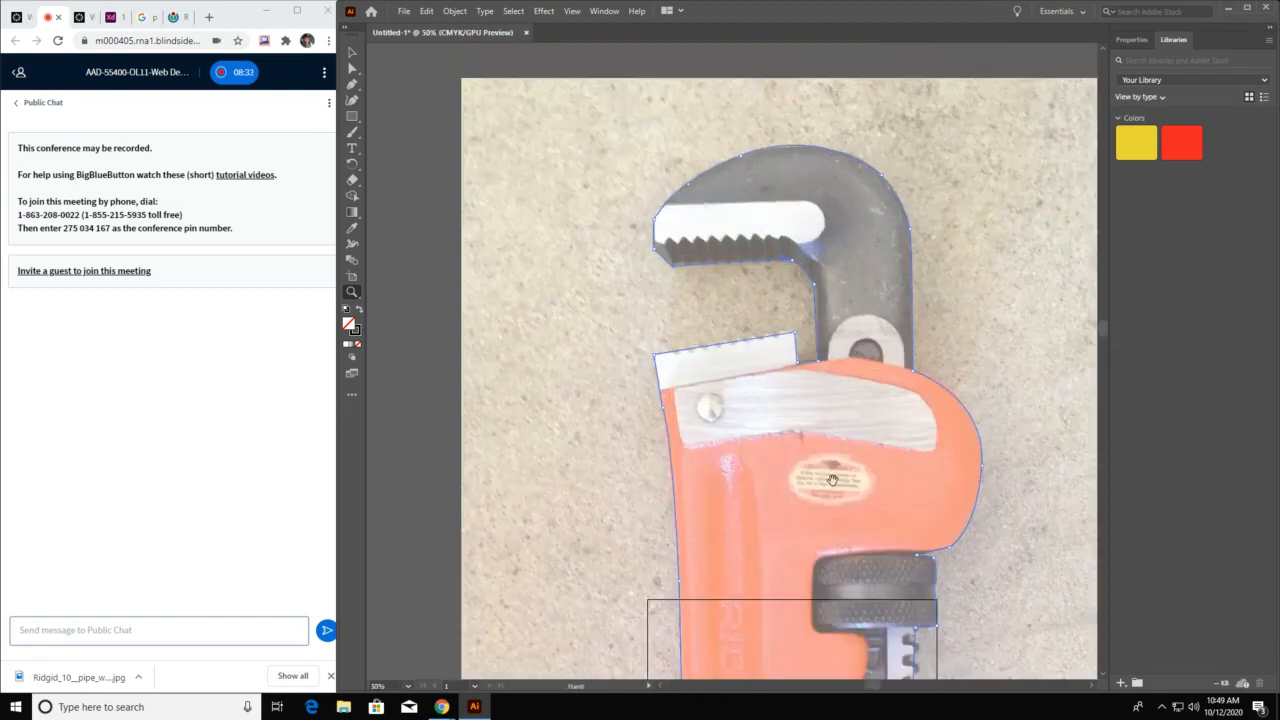
pyautogui.moveTo(831, 478); pyautogui.dragTo(573, 188)
pyautogui.click(646, 385)
pyautogui.click(646, 384)
pyautogui.moveTo(795, 329); pyautogui.dragTo(573, 333)
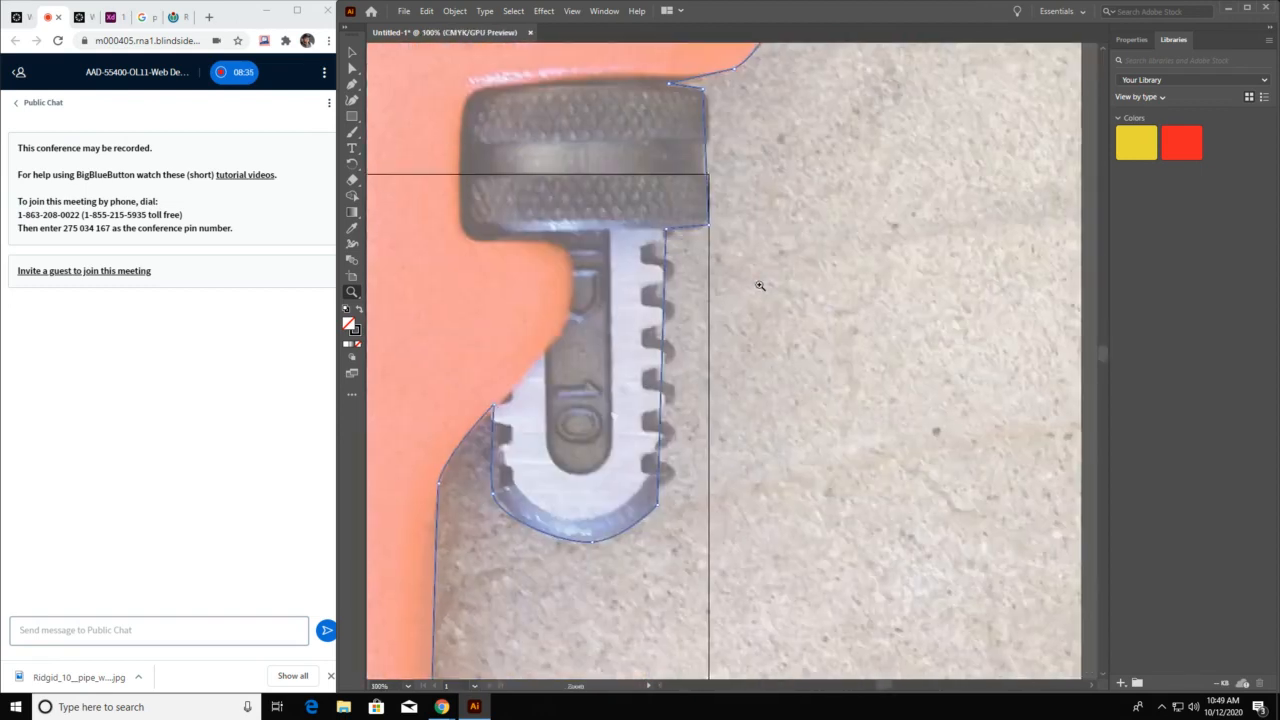
pyautogui.click(757, 286)
pyautogui.click(638, 337)
pyautogui.moveTo(650, 371); pyautogui.dragTo(713, 371)
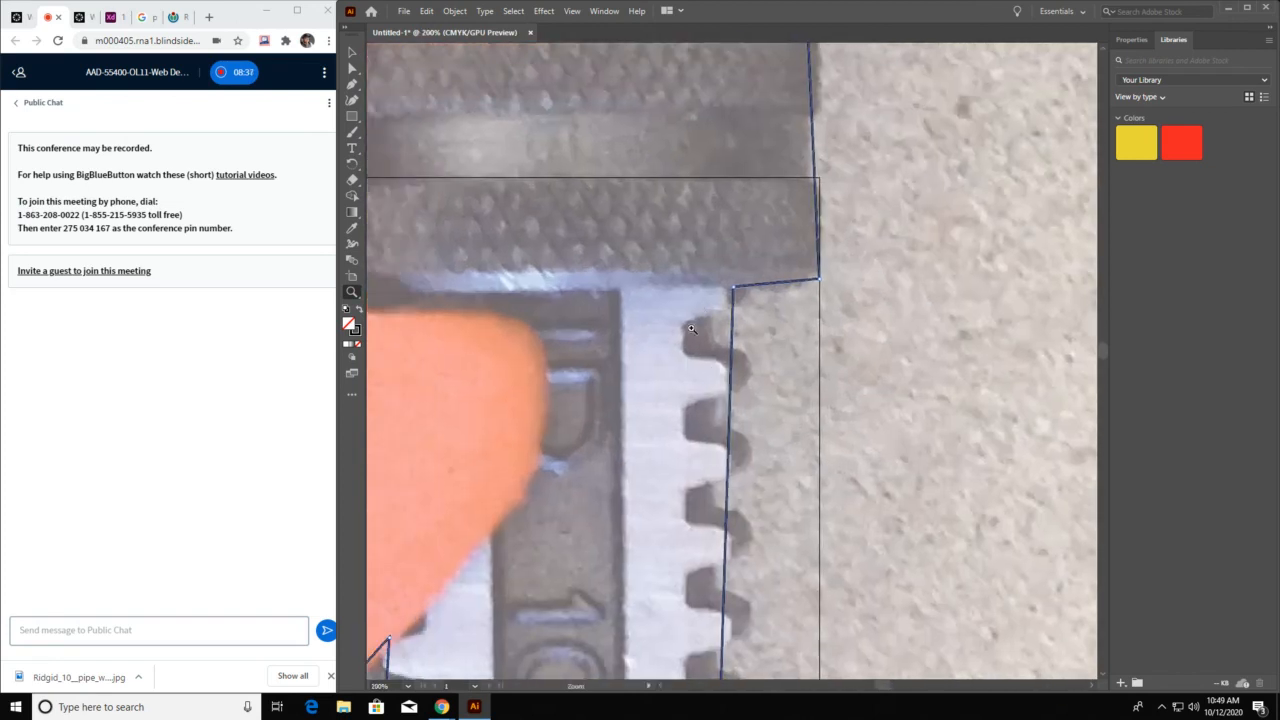
# Add anchor points on the shank's outer edge around the first tooth gap below the knurled nut
pyautogui.moveTo(789, 349); pyautogui.dragTo(896, 342)
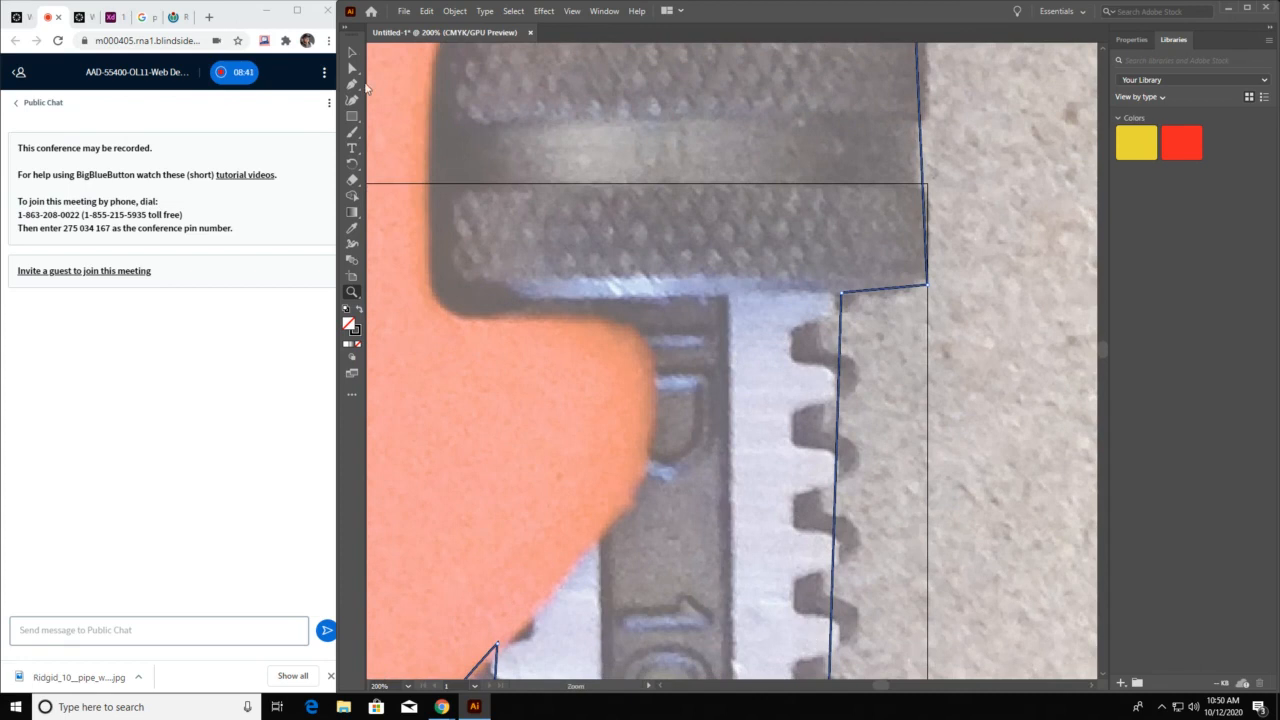
pyautogui.click(352, 85)
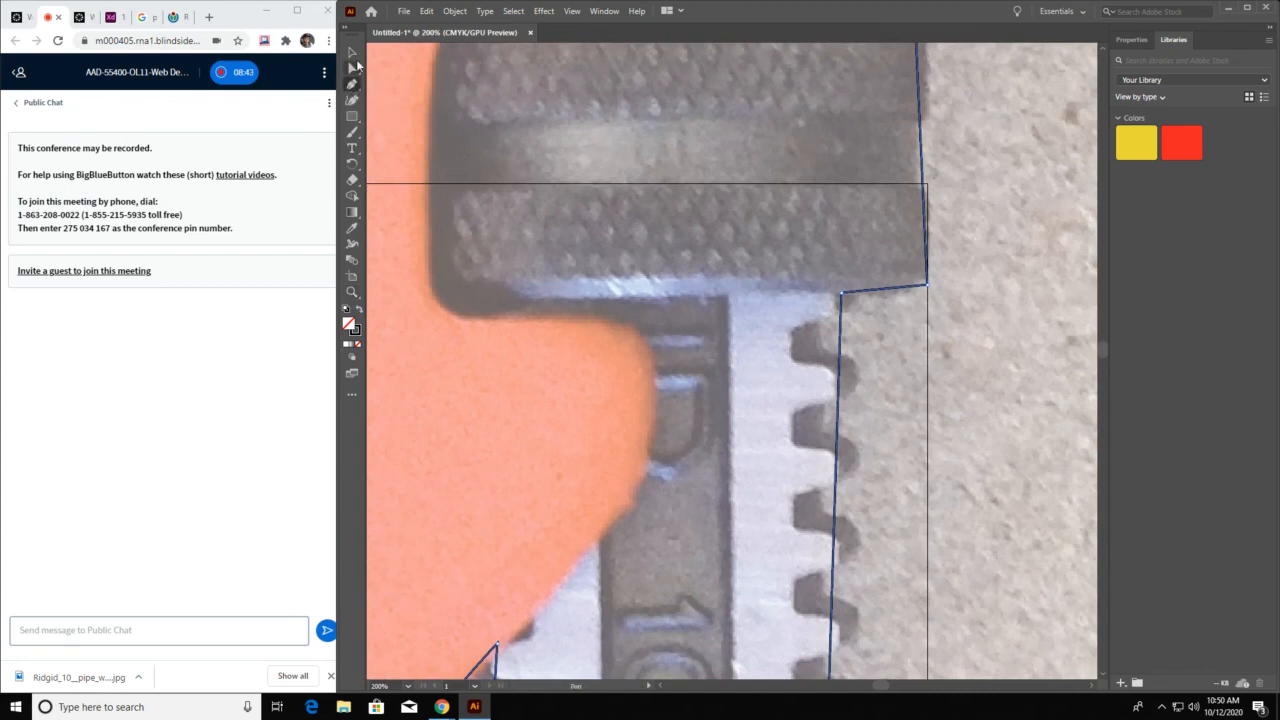
pyautogui.click(355, 52)
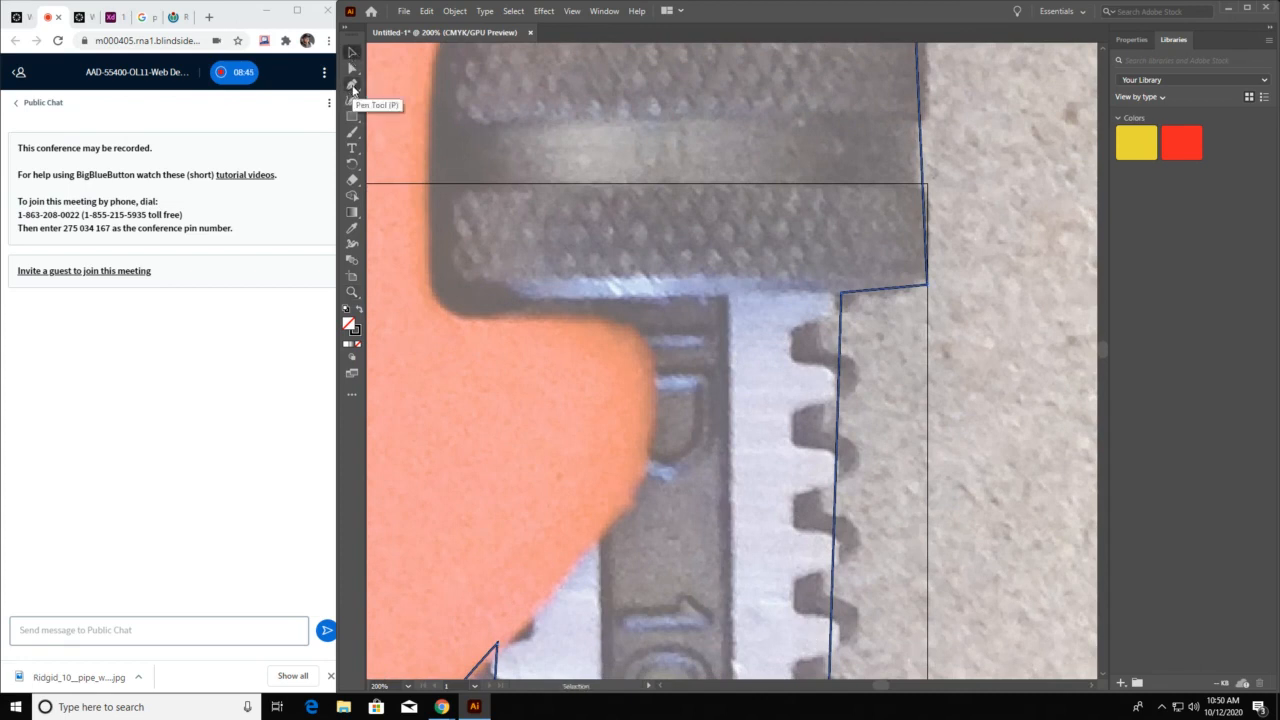
pyautogui.click(352, 85)
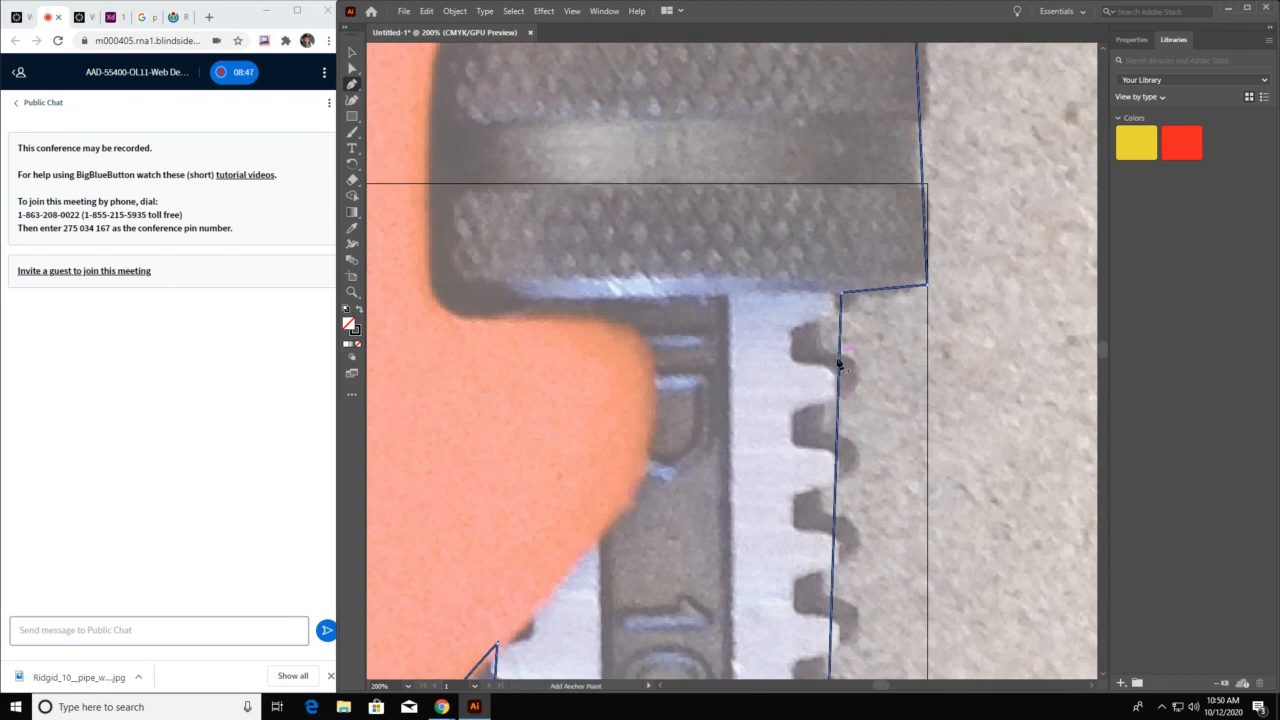
pyautogui.hotkey('ctrl', 'shift', 'a')
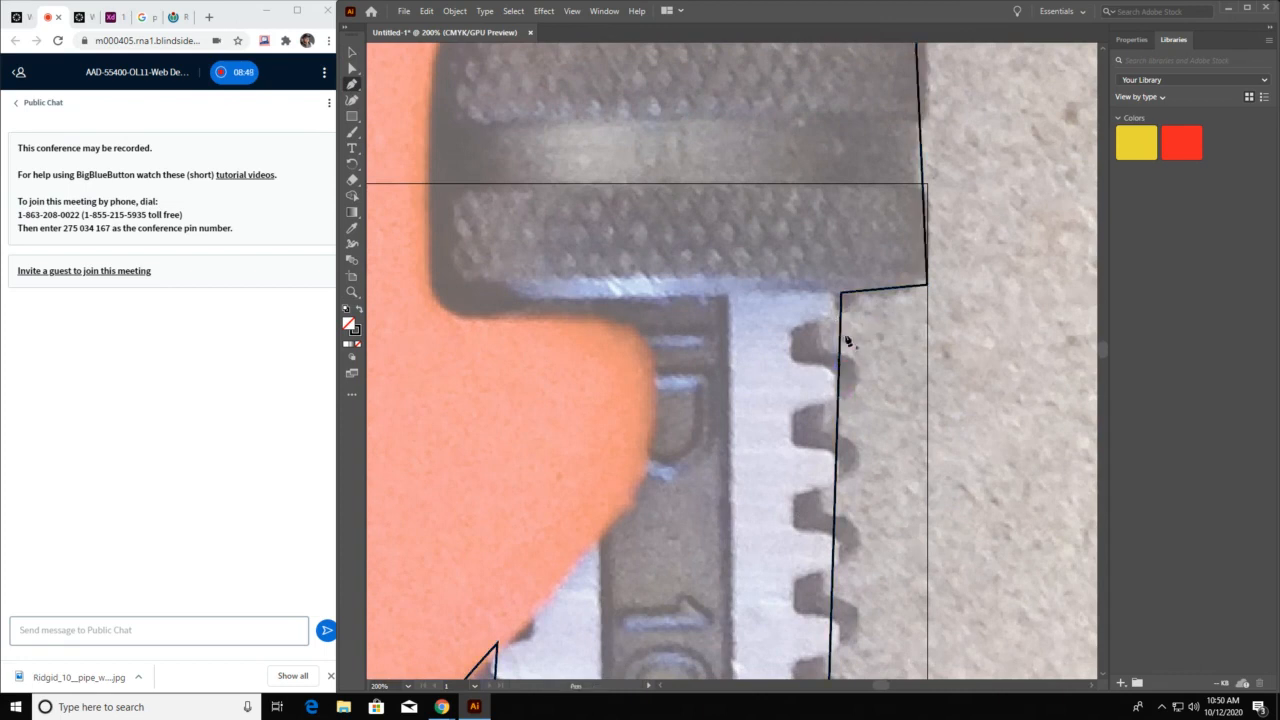
pyautogui.keyDown('ctrl'); pyautogui.click(839, 370); pyautogui.keyUp('ctrl')
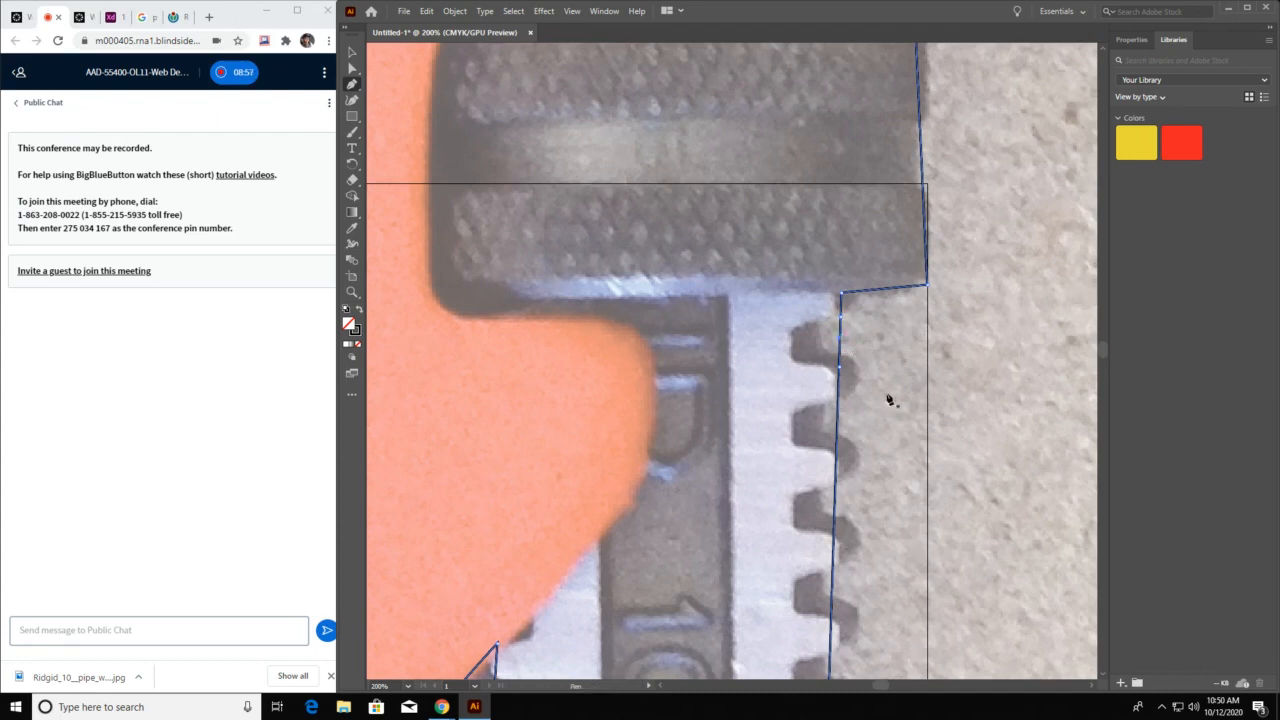
# Reposition the anchors below the knurled nut to cut a pointed notch into the first tooth gap and align the shank's edge
pyautogui.click(351, 67)
pyautogui.moveTo(845, 295); pyautogui.dragTo(845, 322)
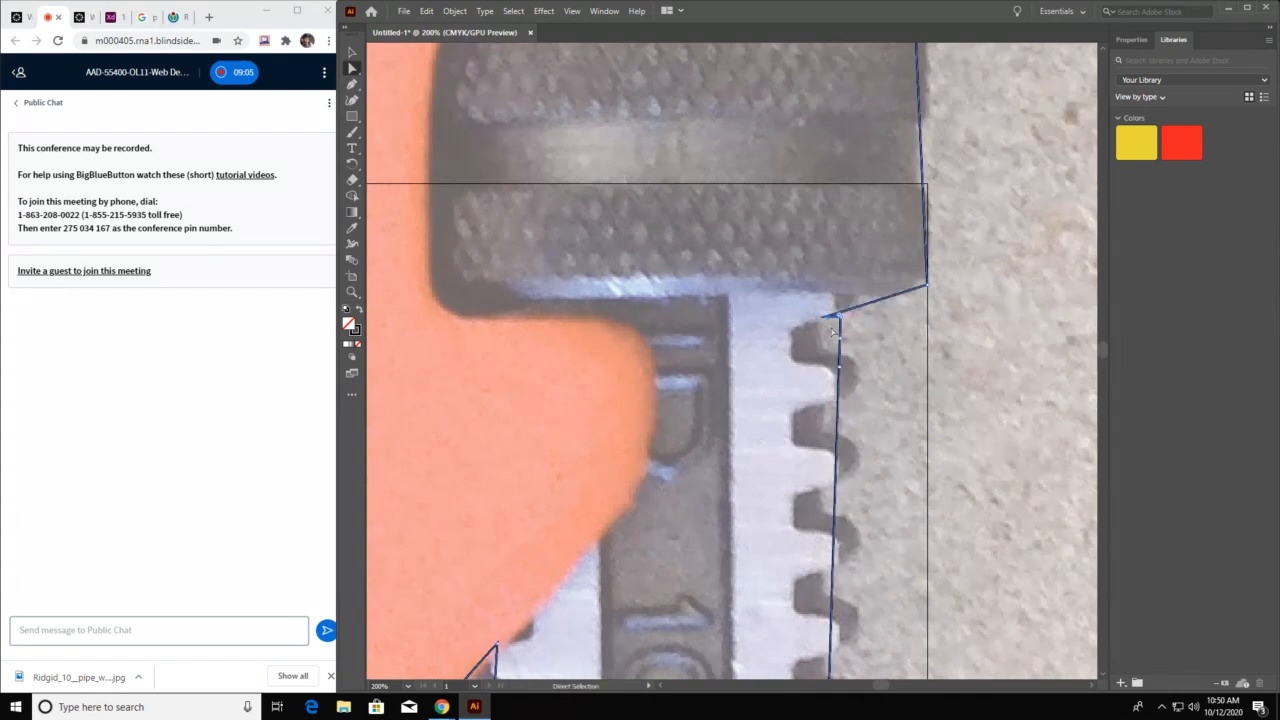
pyautogui.moveTo(838, 326); pyautogui.dragTo(830, 370)
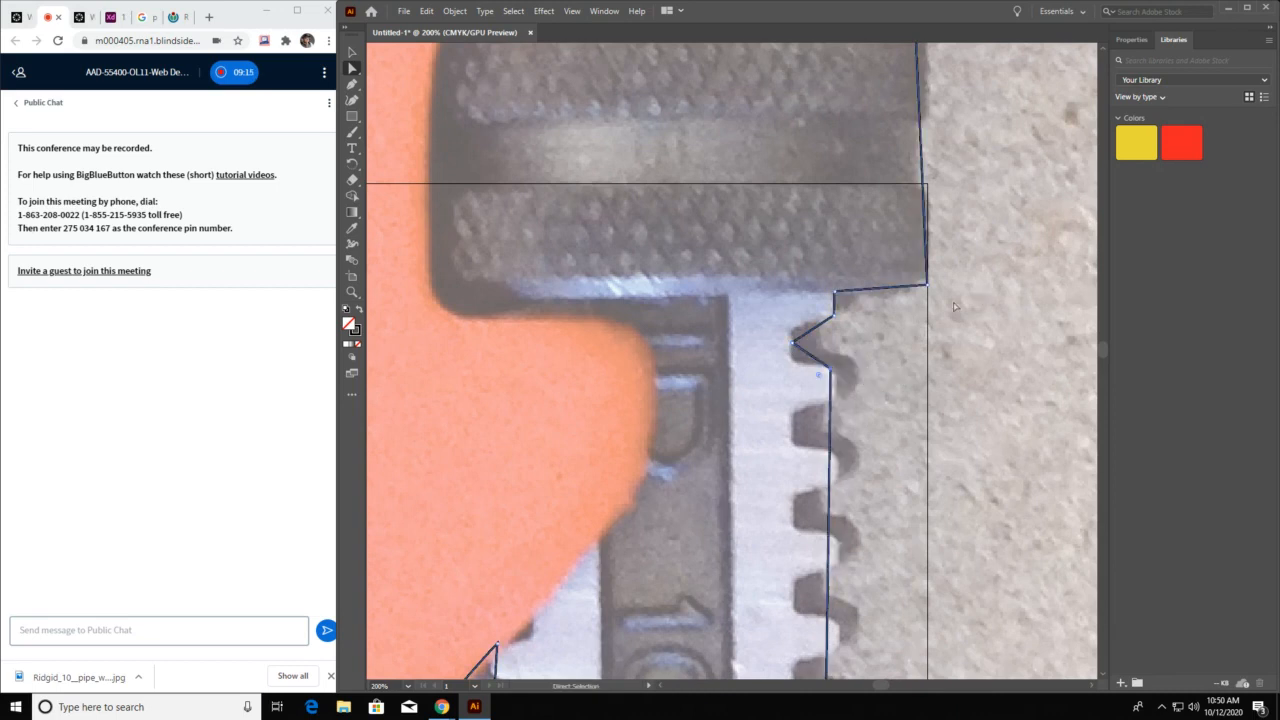
pyautogui.moveTo(793, 344); pyautogui.dragTo(795, 348)
# Round the notch to match the tooth gap by converting its inner anchor to a smooth point with the Anchor Point tool
pyautogui.click(351, 84)
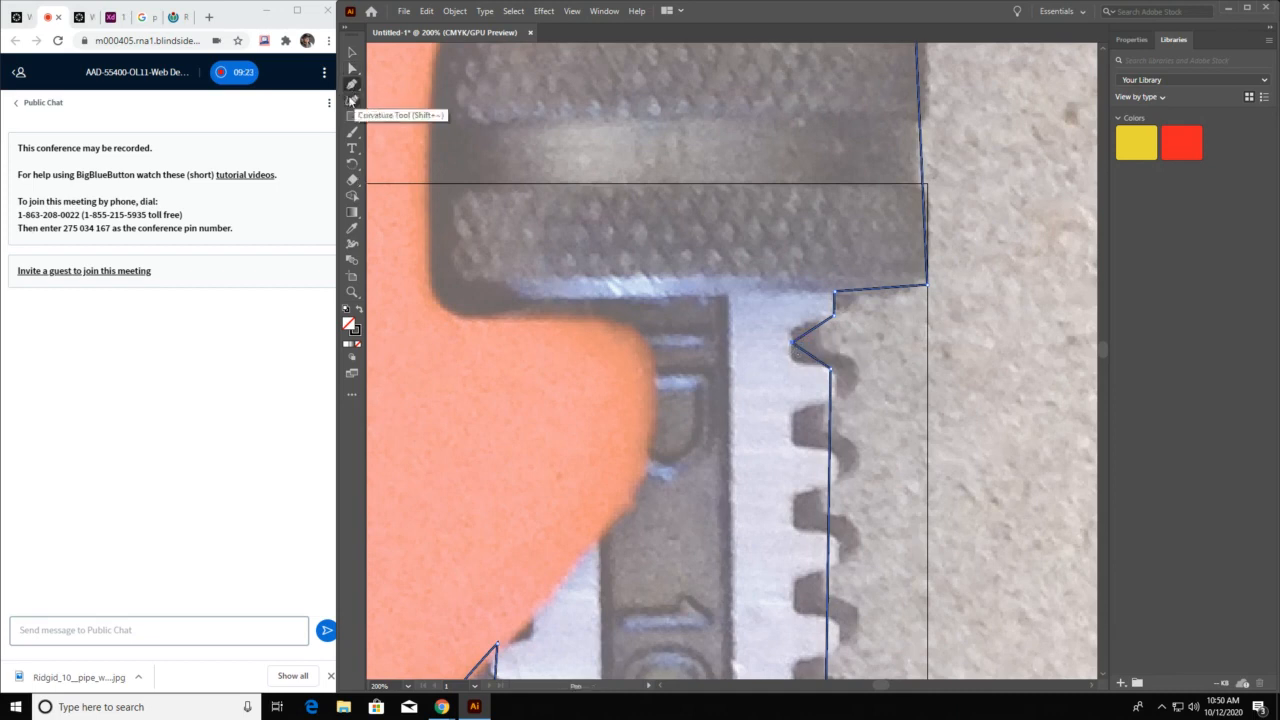
pyautogui.click(351, 85)
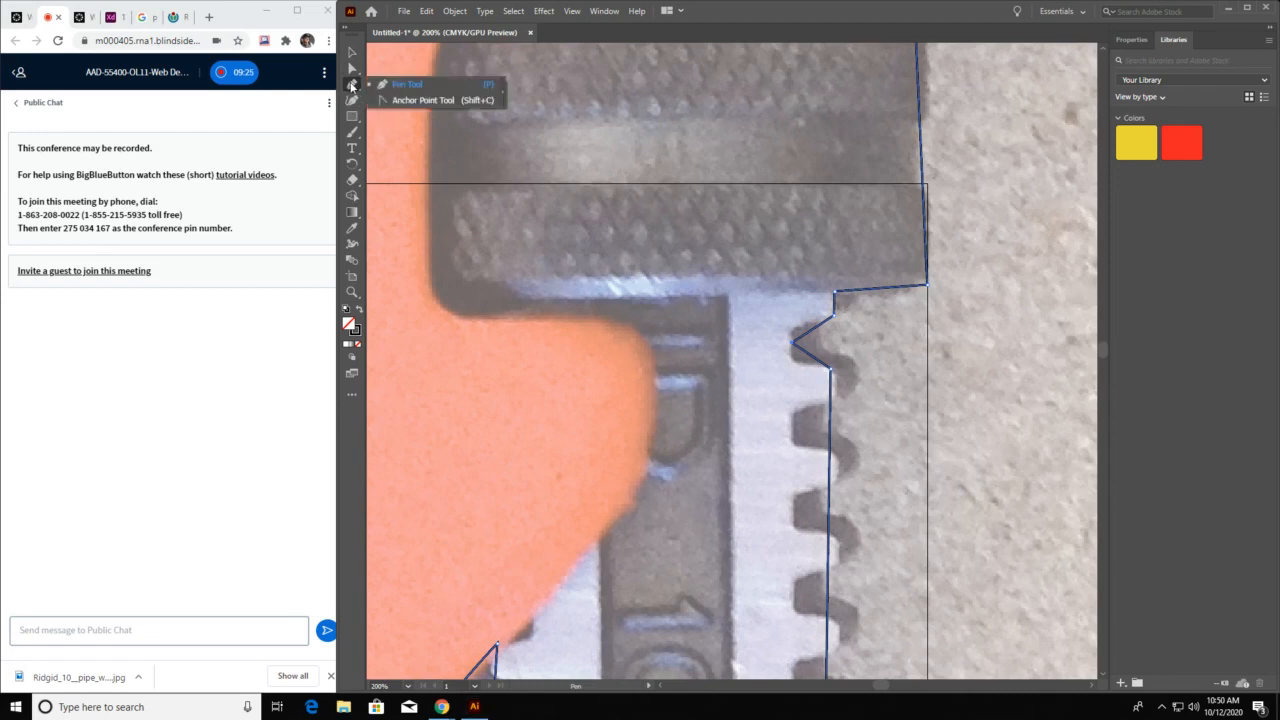
pyautogui.click(414, 101)
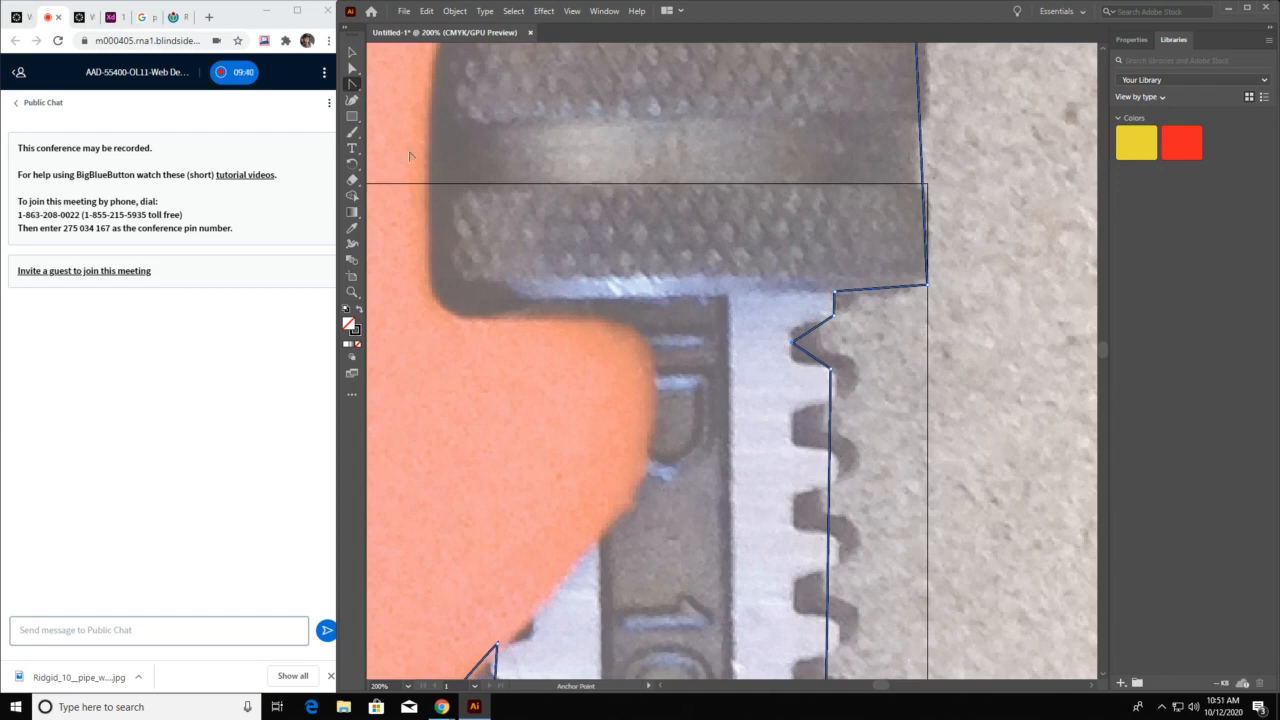
pyautogui.click(352, 84)
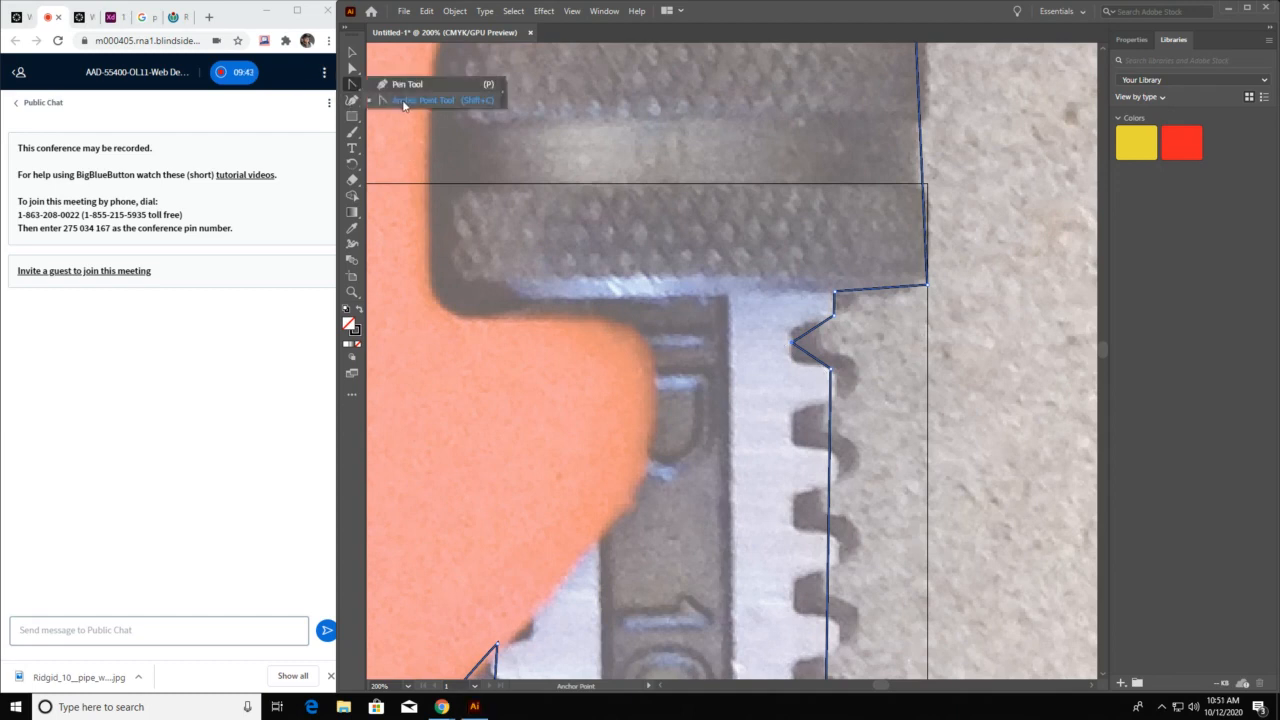
pyautogui.click(404, 102)
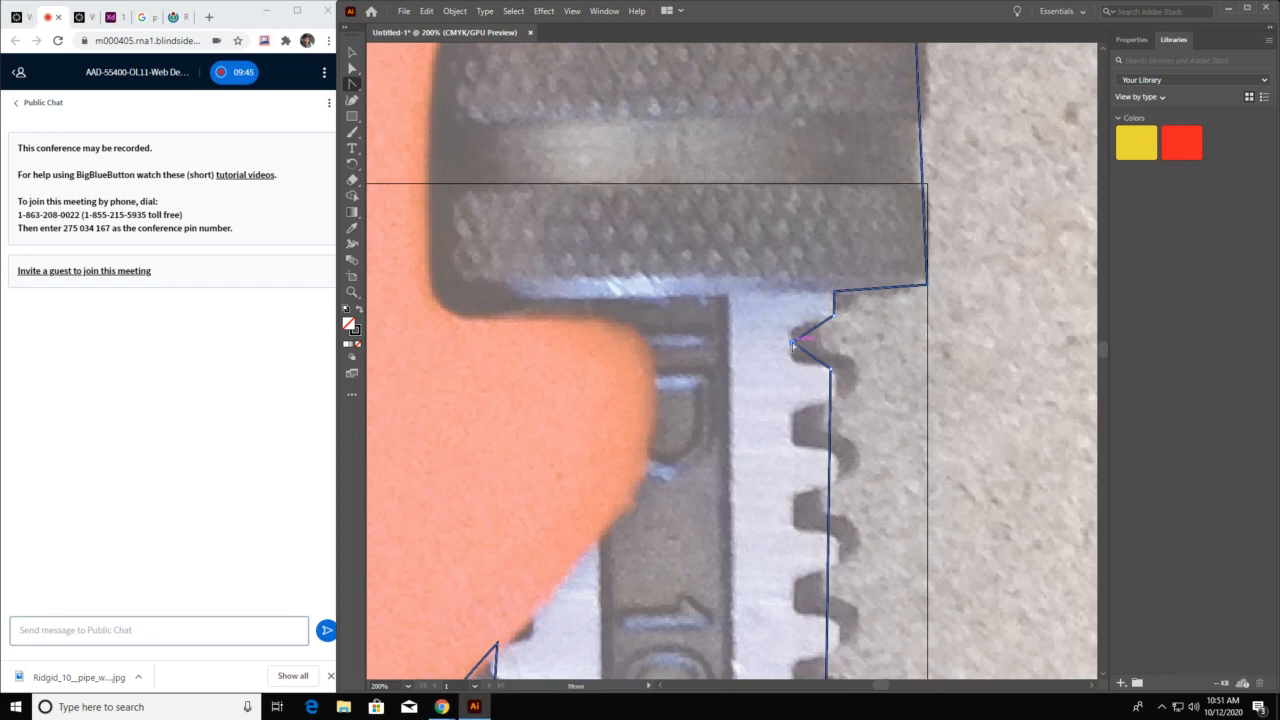
pyautogui.click(792, 345)
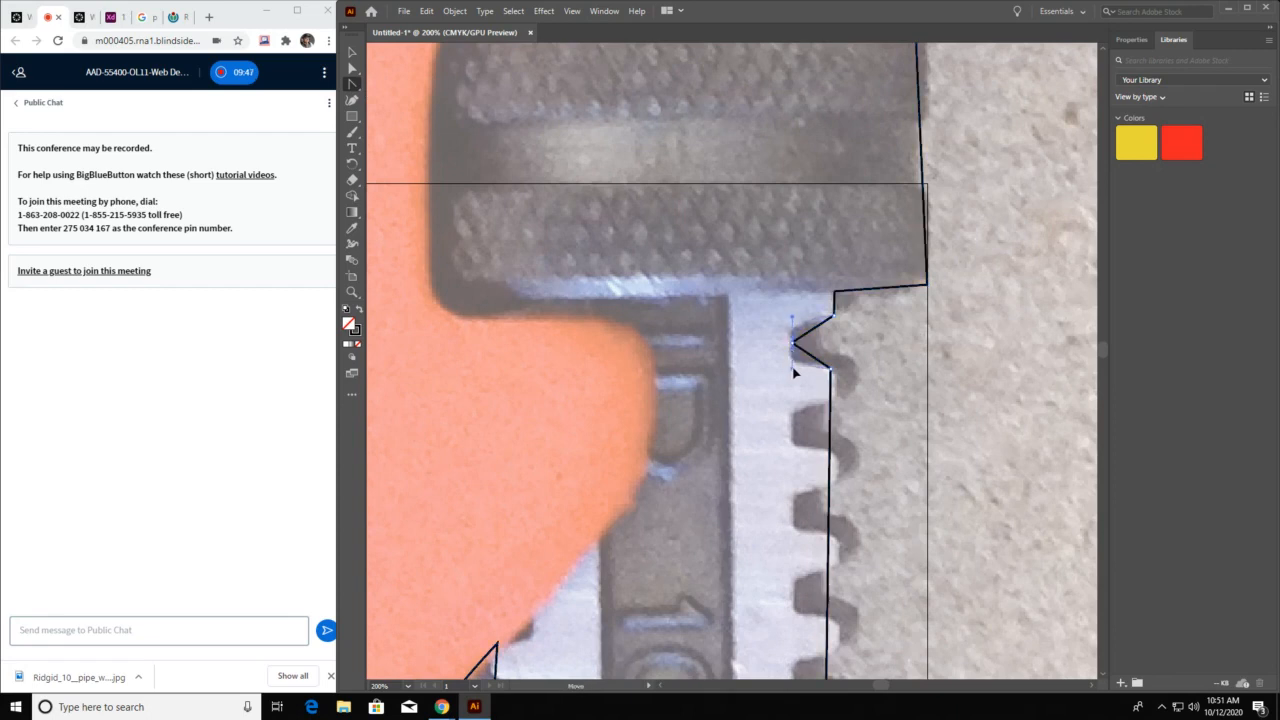
pyautogui.moveTo(792, 345); pyautogui.dragTo(794, 371)
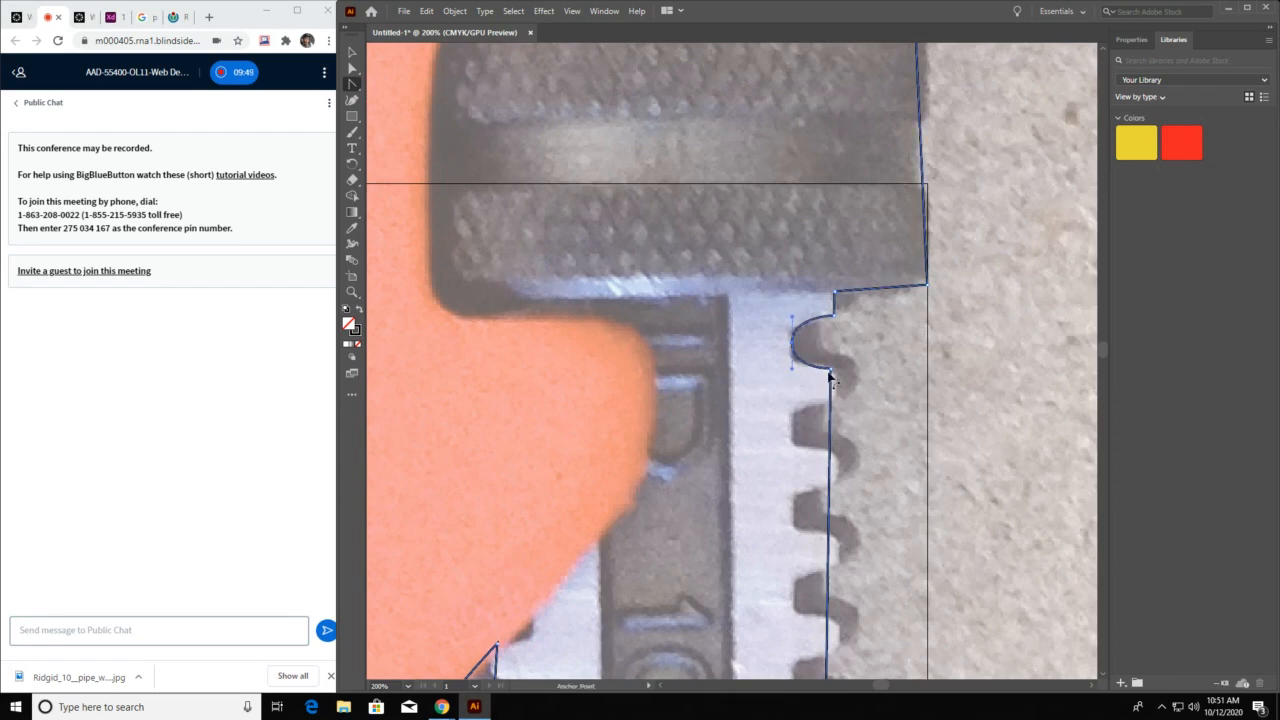
pyautogui.click(792, 345)
pyautogui.moveTo(793, 343); pyautogui.dragTo(793, 371)
pyautogui.click(791, 346)
# Try to round the knurled nut's lower outer corner with the Anchor Point tool, and undo the change
pyautogui.moveTo(927, 288); pyautogui.dragTo(917, 327)
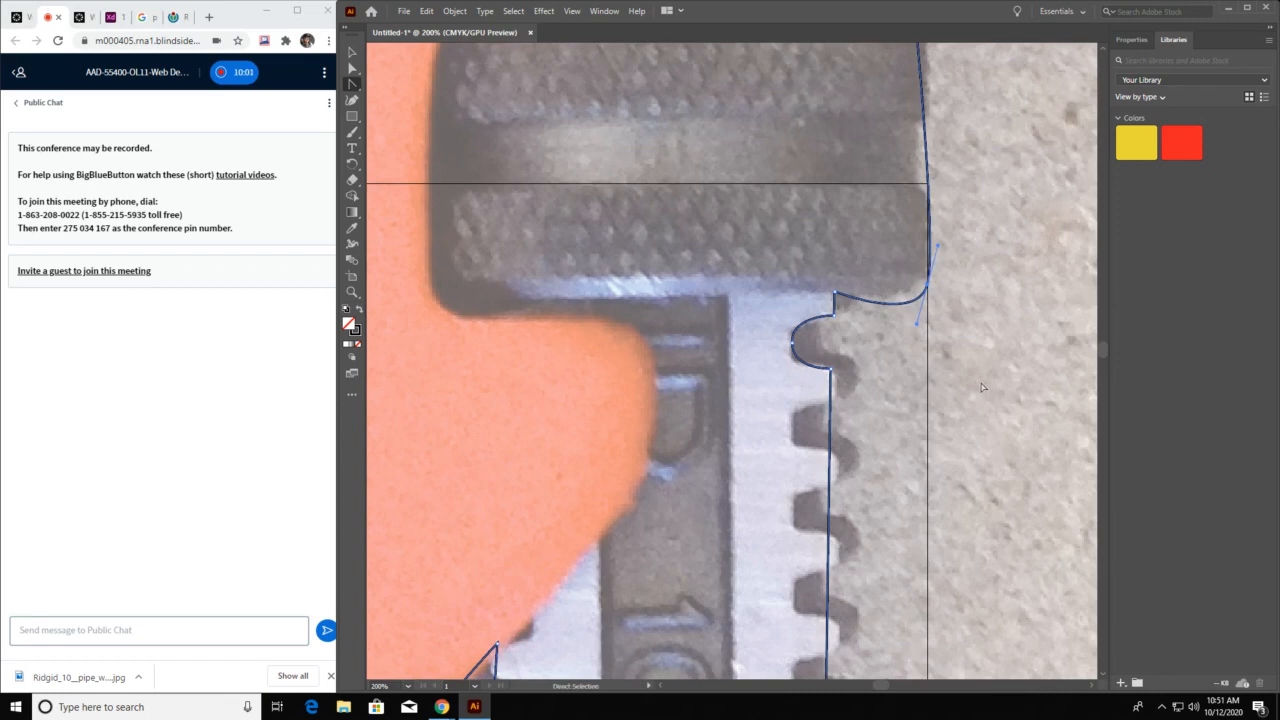
pyautogui.hotkey('ctrl', 'z')
# Inspect the outline up along the knurled nut, housing and jaws for corners that need curves
pyautogui.moveTo(825, 242); pyautogui.dragTo(835, 335)
pyautogui.moveTo(812, 209); pyautogui.dragTo(803, 363)
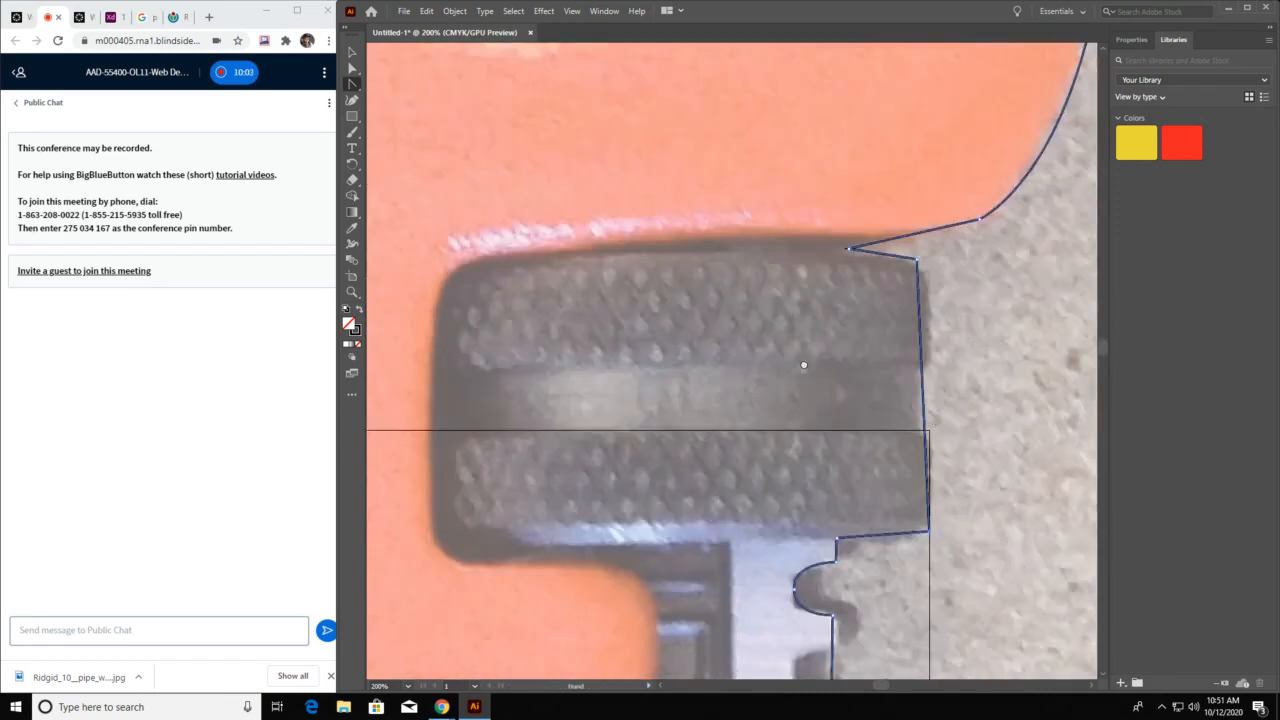
pyautogui.moveTo(810, 263); pyautogui.dragTo(808, 450)
pyautogui.moveTo(812, 290); pyautogui.dragTo(817, 463)
pyautogui.moveTo(723, 271); pyautogui.dragTo(923, 437)
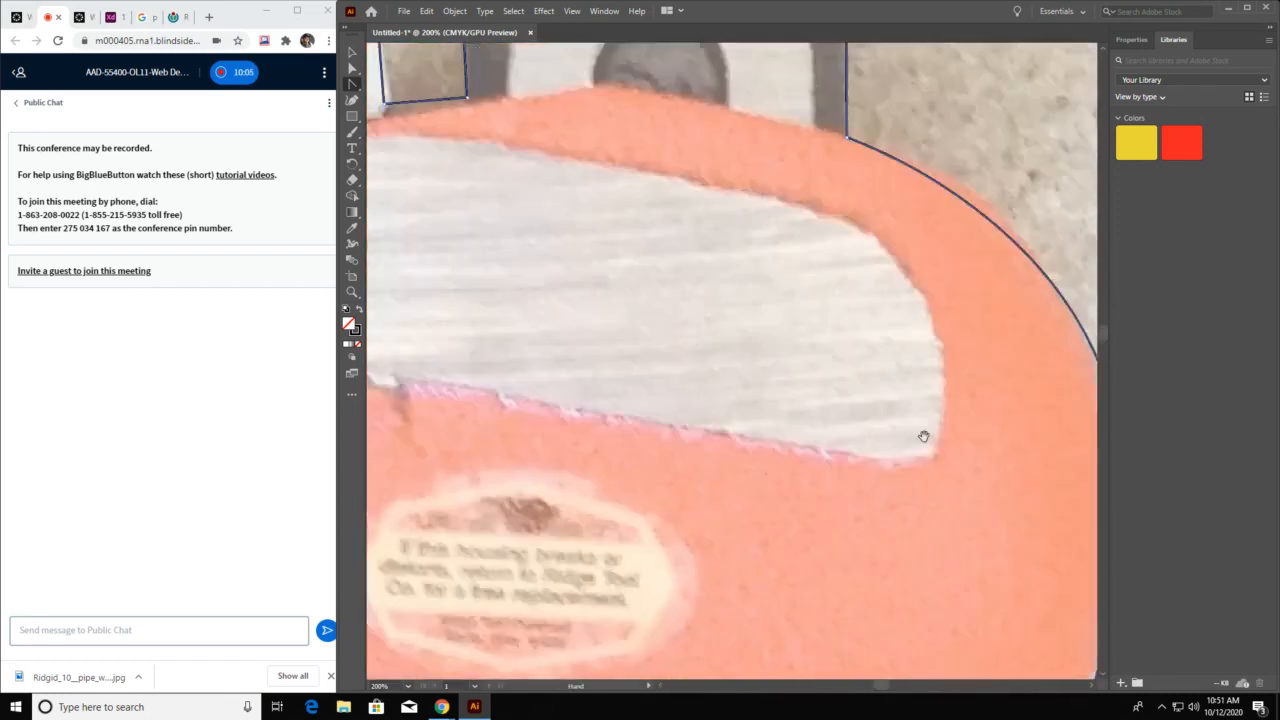
pyautogui.moveTo(597, 330); pyautogui.dragTo(683, 434)
pyautogui.moveTo(881, 355); pyautogui.dragTo(822, 457)
pyautogui.moveTo(808, 194); pyautogui.dragTo(811, 443)
pyautogui.moveTo(595, 409); pyautogui.dragTo(763, 380)
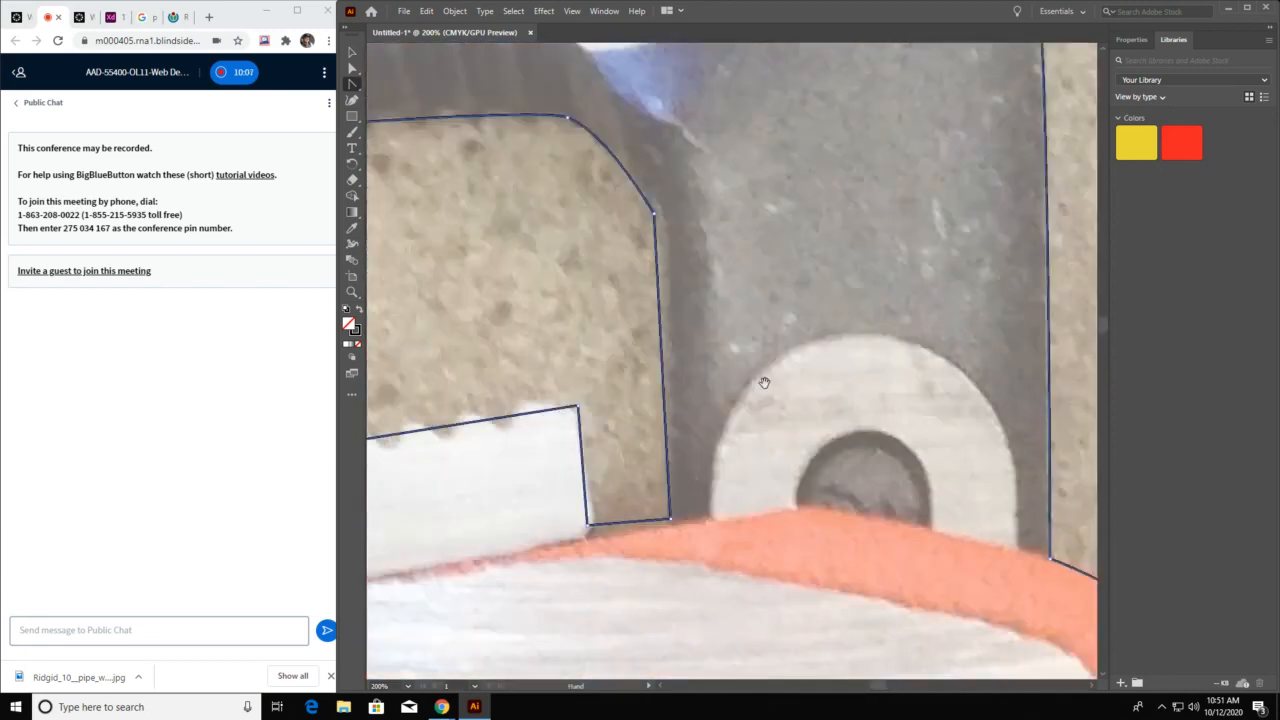
pyautogui.moveTo(695, 404); pyautogui.dragTo(569, 213)
pyautogui.moveTo(867, 348); pyautogui.dragTo(895, 220)
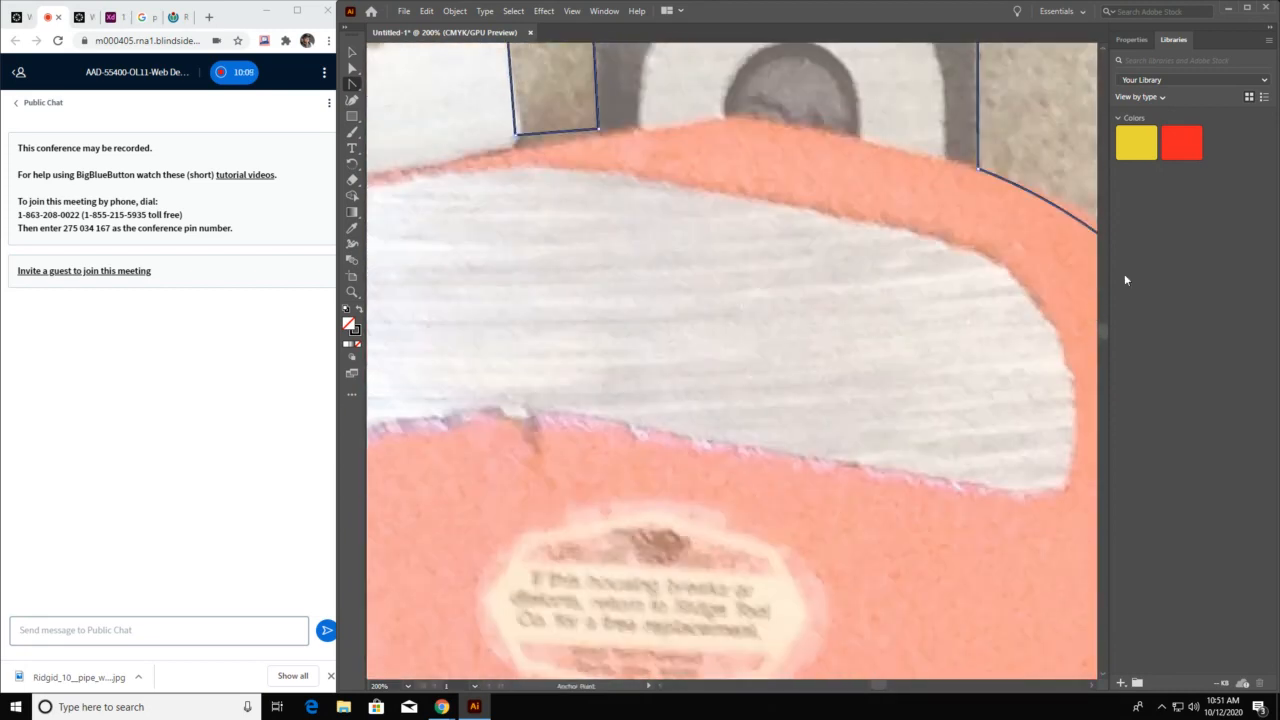
# Swap the wrench outline's fill and stroke to make a solid black silhouette, and move it off the photo onto the empty canvas
pyautogui.hotkey('ctrl', '0')
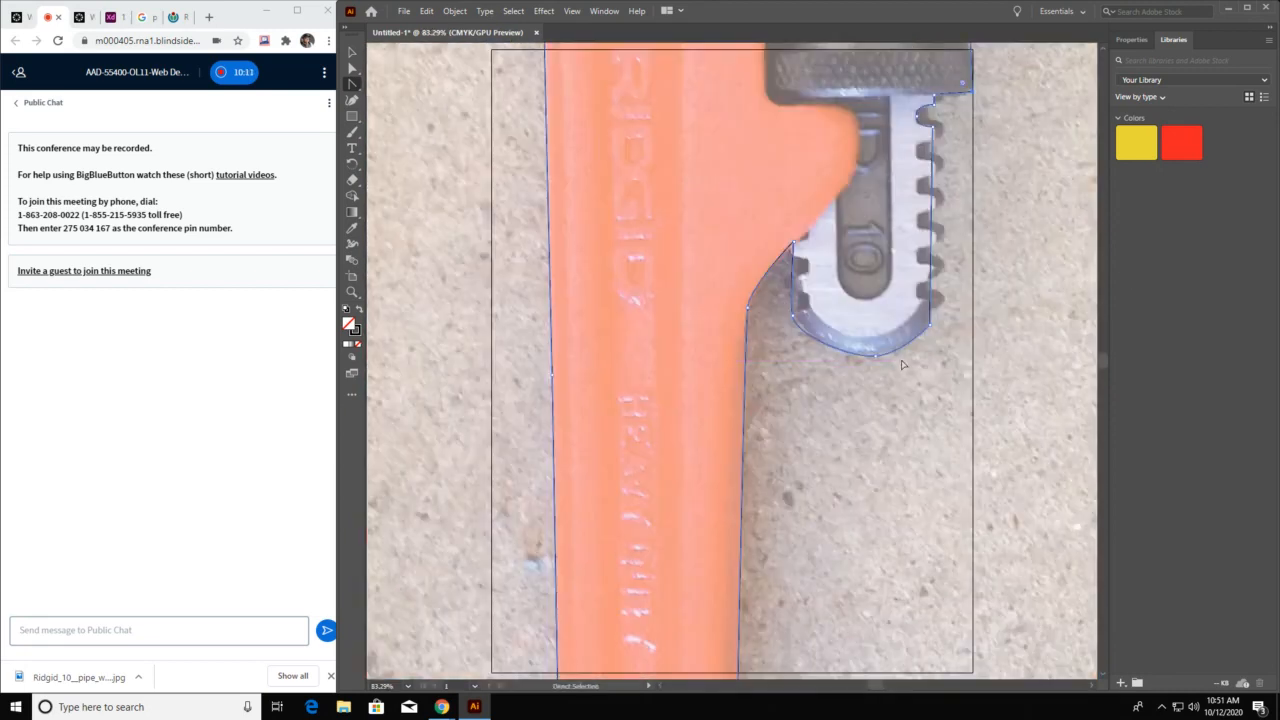
pyautogui.hotkey('ctrl', '-')
pyautogui.hotkey('ctrl', '-')
pyautogui.hotkey('ctrl', '-')
pyautogui.hotkey('ctrl', '-')
pyautogui.hotkey('ctrl', '-')
pyautogui.press('space')
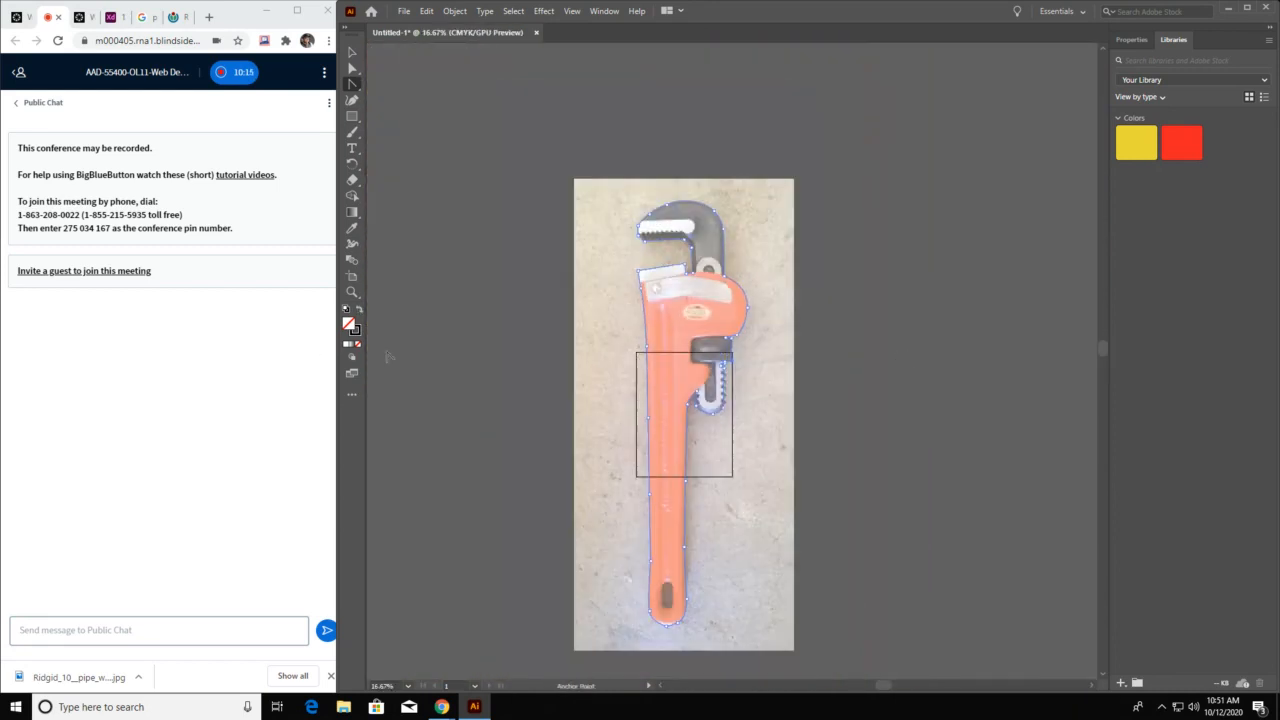
pyautogui.click(358, 312)
pyautogui.press('v')
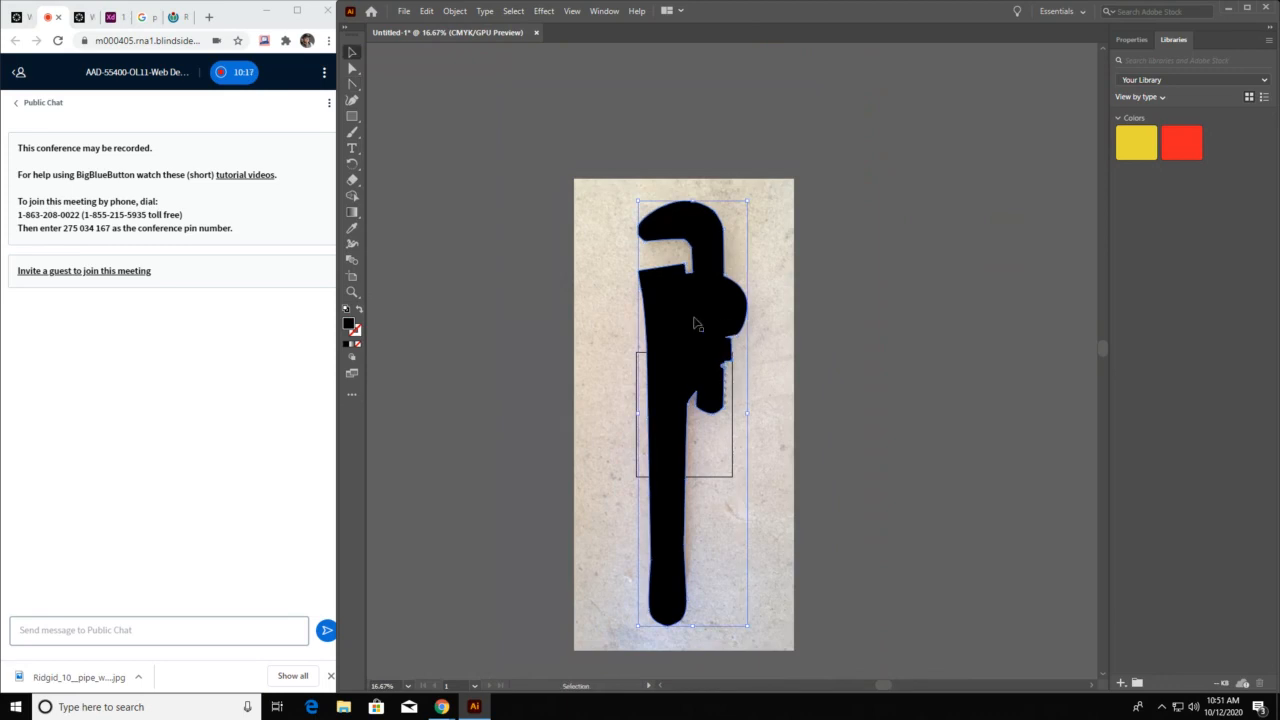
pyautogui.moveTo(691, 326); pyautogui.dragTo(947, 281)
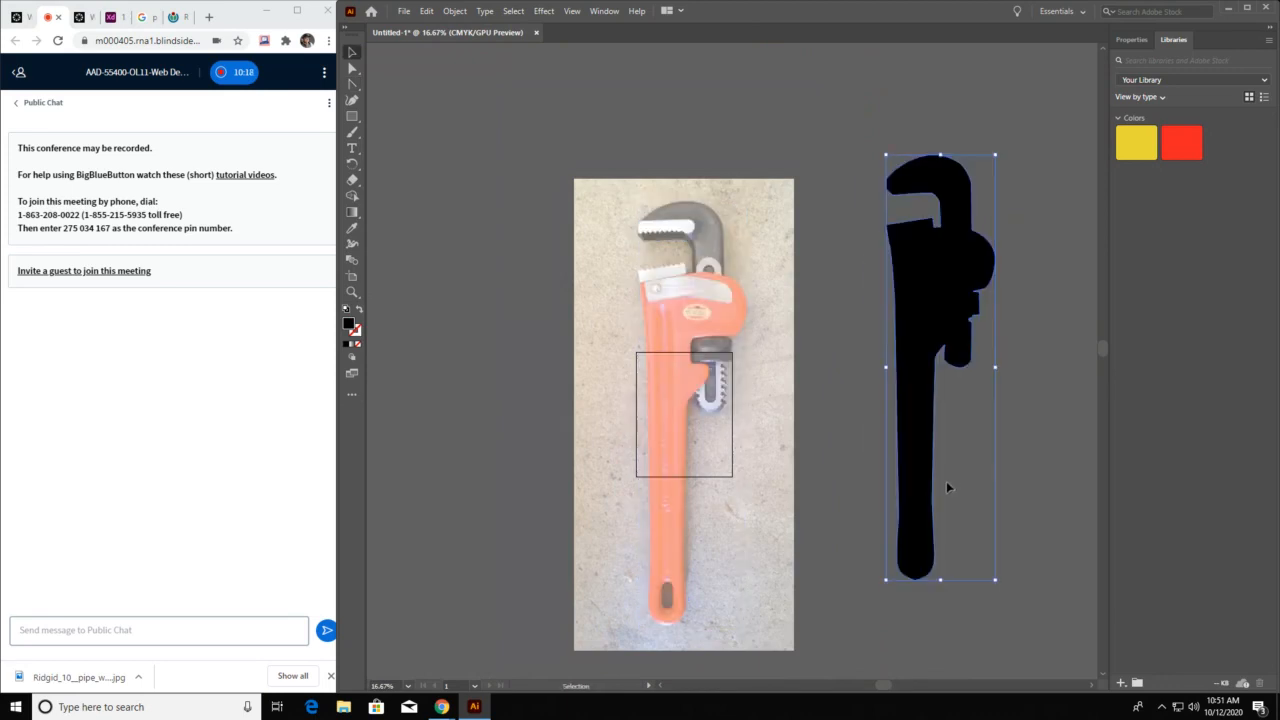
# Hide the template layer holding the wrench photo
pyautogui.moveTo(620, 11); pyautogui.dragTo(613, 11)
pyautogui.click(604, 11)
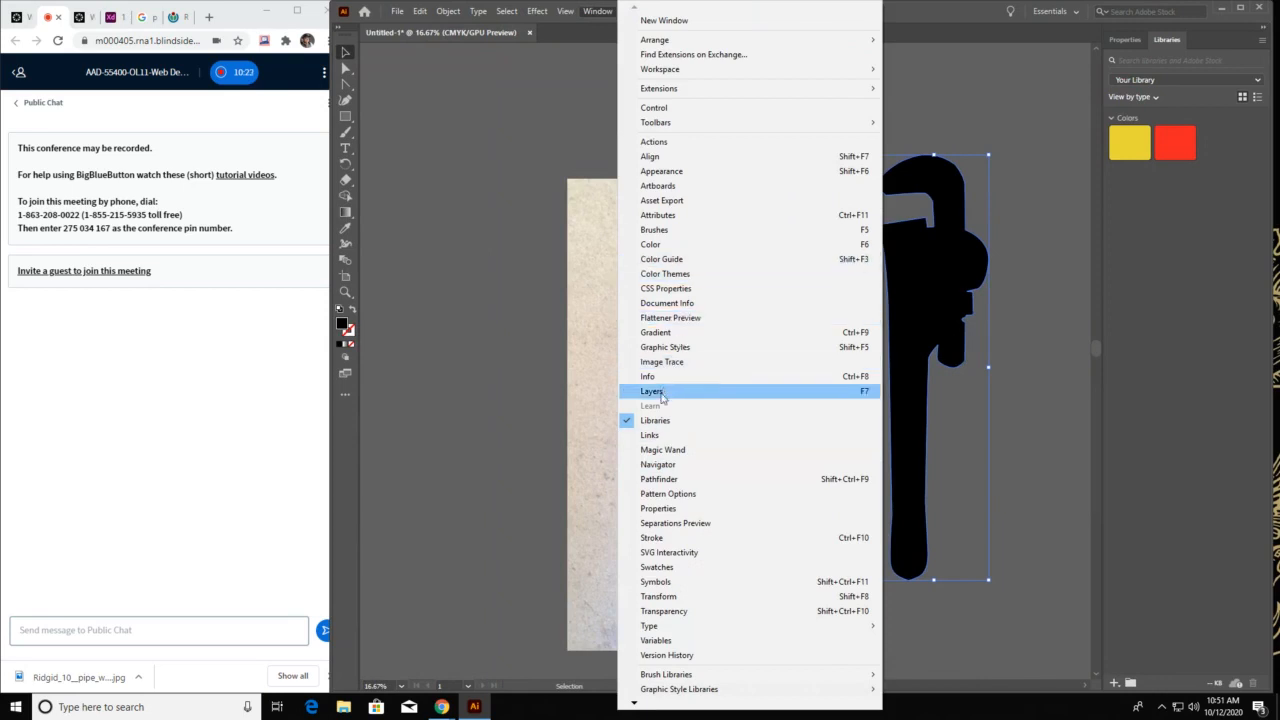
pyautogui.click(690, 391)
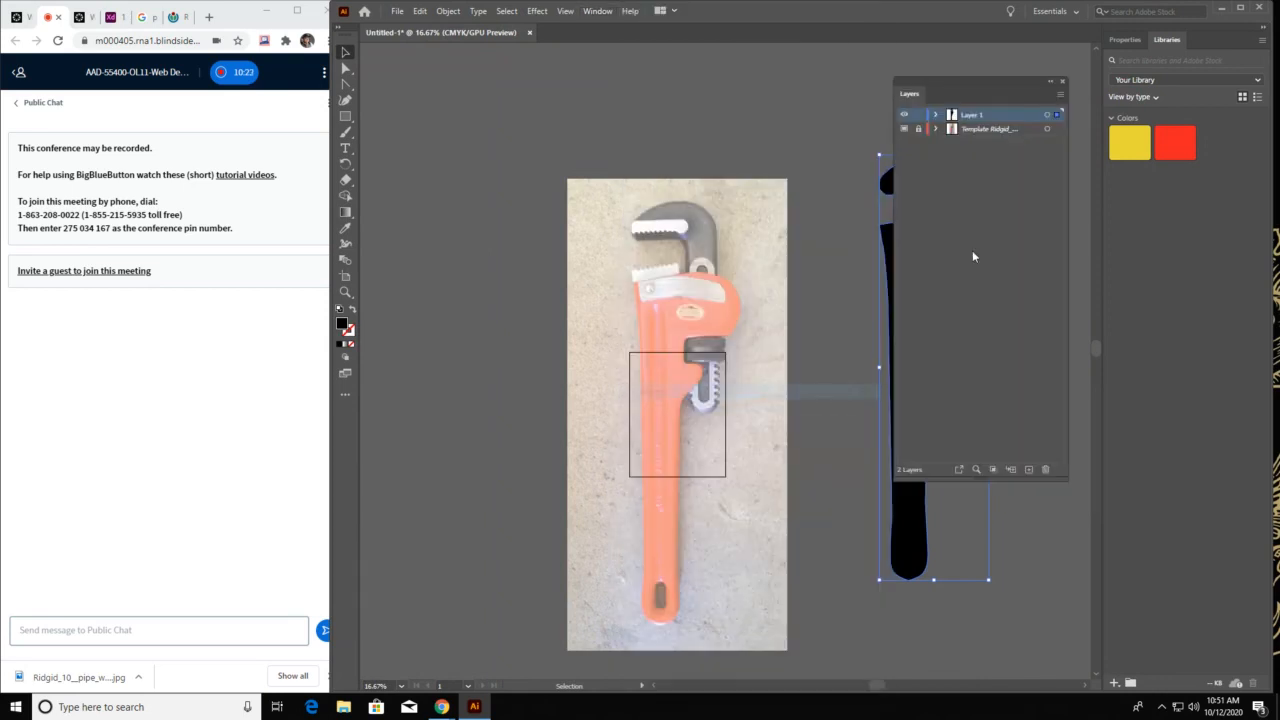
pyautogui.click(904, 130)
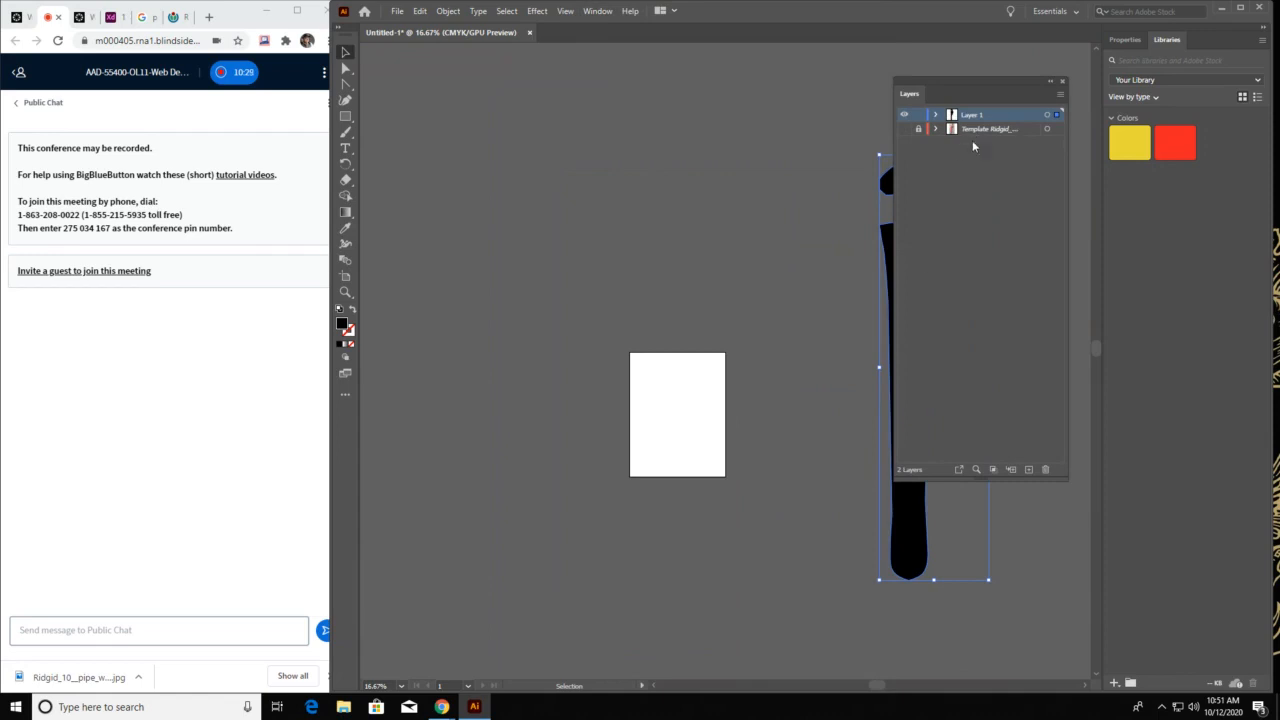
# Scale the wrench silhouette down proportionally to about a third of the artboard's height and place it upright in the artboard's upper middle
pyautogui.moveTo(930, 522); pyautogui.dragTo(560, 507)
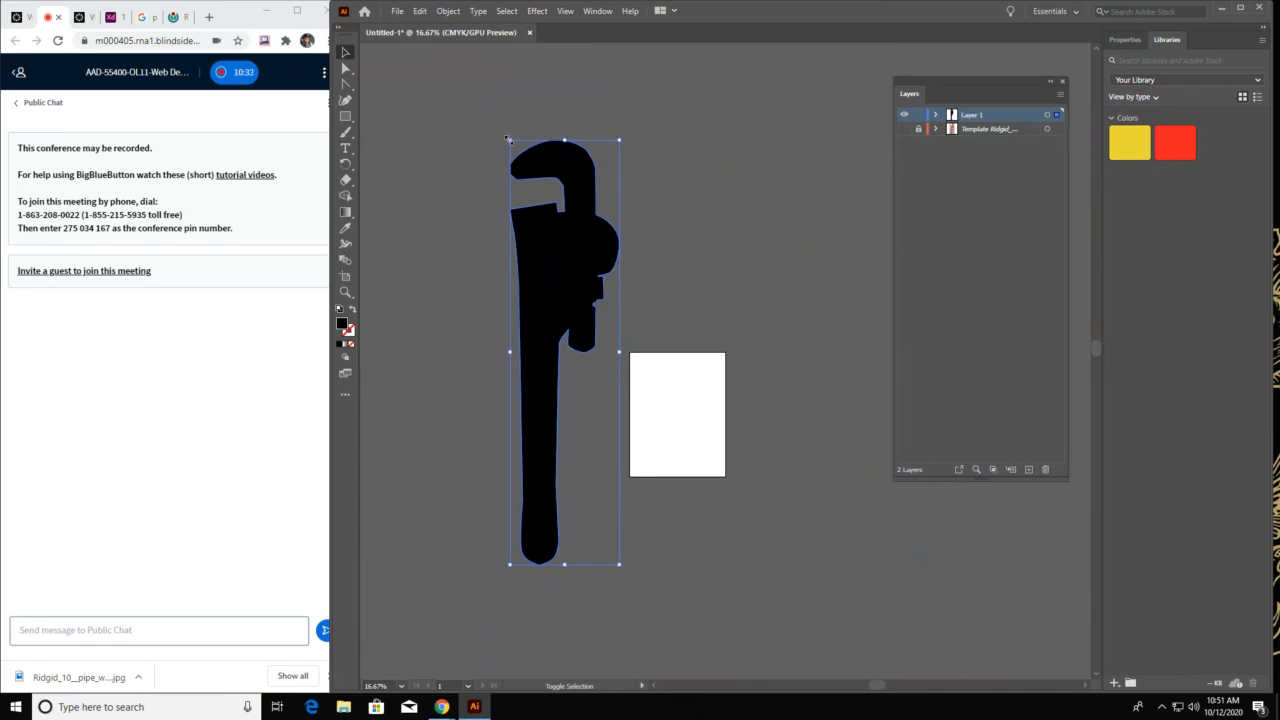
pyautogui.moveTo(508, 140); pyautogui.dragTo(677, 398)
pyautogui.press('a')
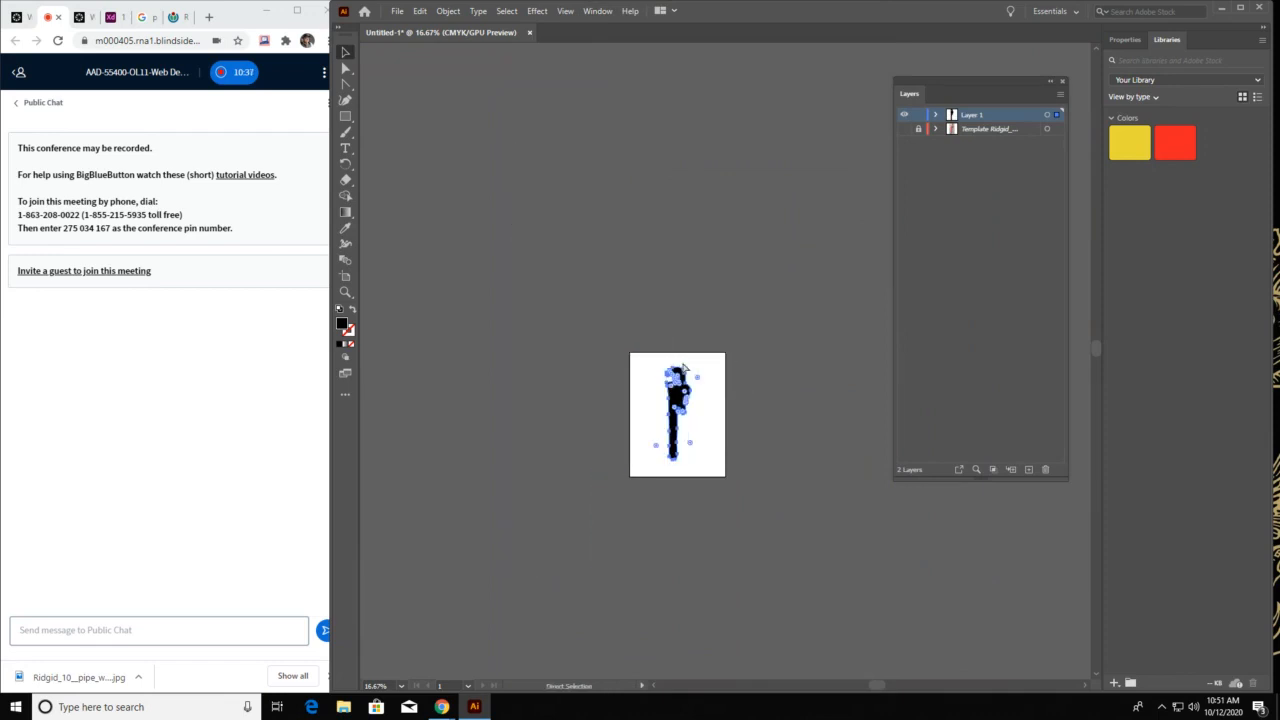
pyautogui.press('v')
pyautogui.hotkey('ctrl', '0')
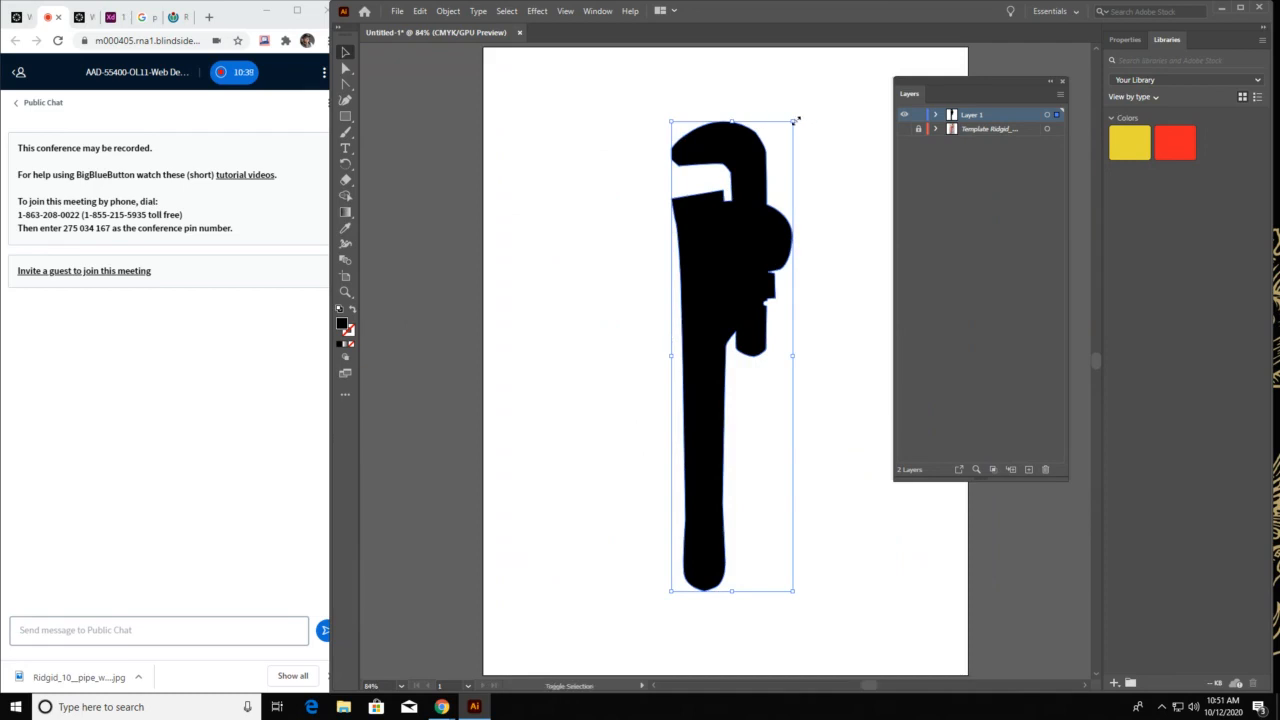
pyautogui.moveTo(797, 119); pyautogui.dragTo(722, 397)
pyautogui.moveTo(688, 482); pyautogui.dragTo(689, 292)
# Try rotating the wrench silhouette to lie horizontally, and undo the rotation
pyautogui.press('r')
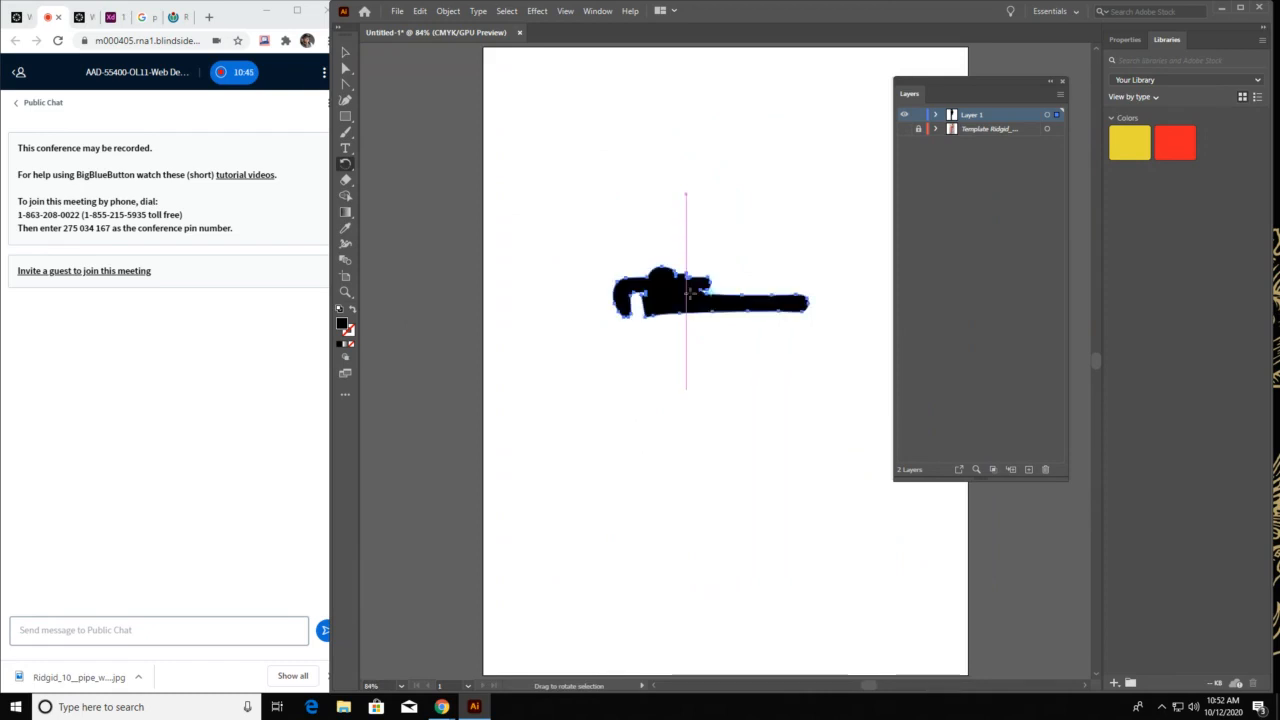
pyautogui.hotkey('ctrl', 'z')
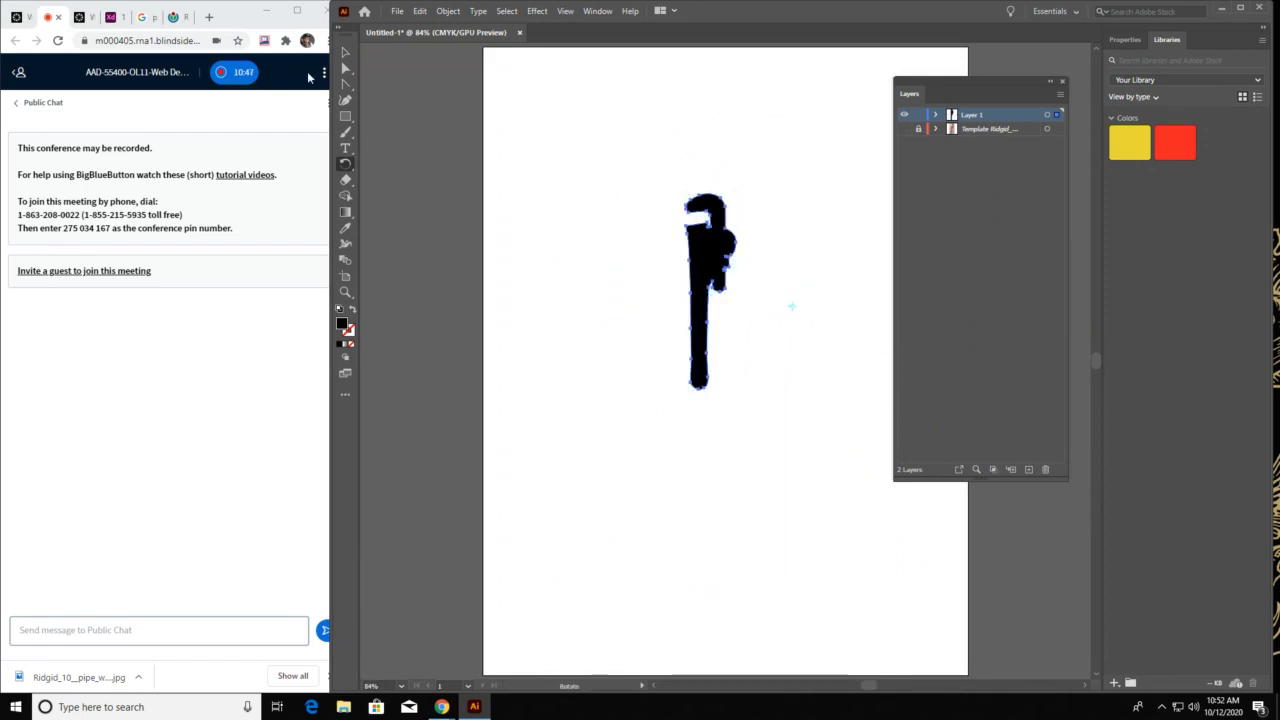
# Add a wide text area just below the wrench with the text "PLUMBING LLC"
pyautogui.click(345, 52)
pyautogui.click(610, 458)
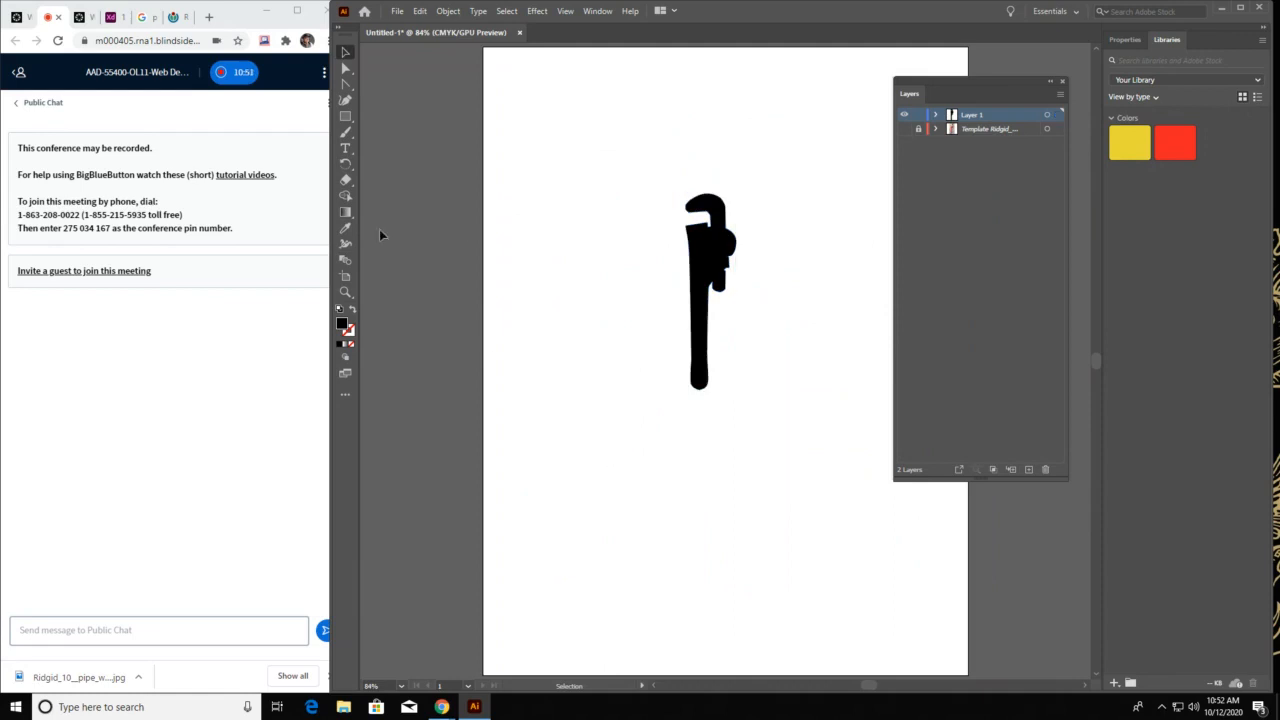
pyautogui.click(345, 149)
pyautogui.moveTo(531, 397); pyautogui.dragTo(887, 474)
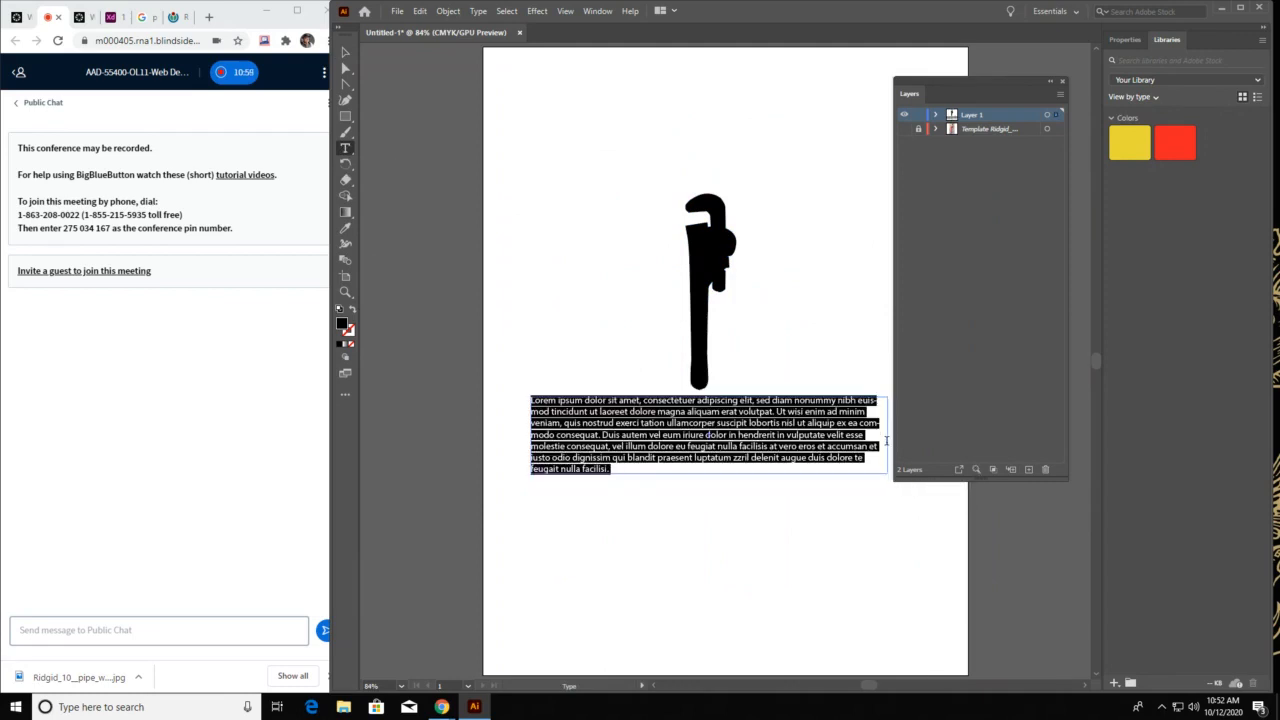
pyautogui.write('Pl')
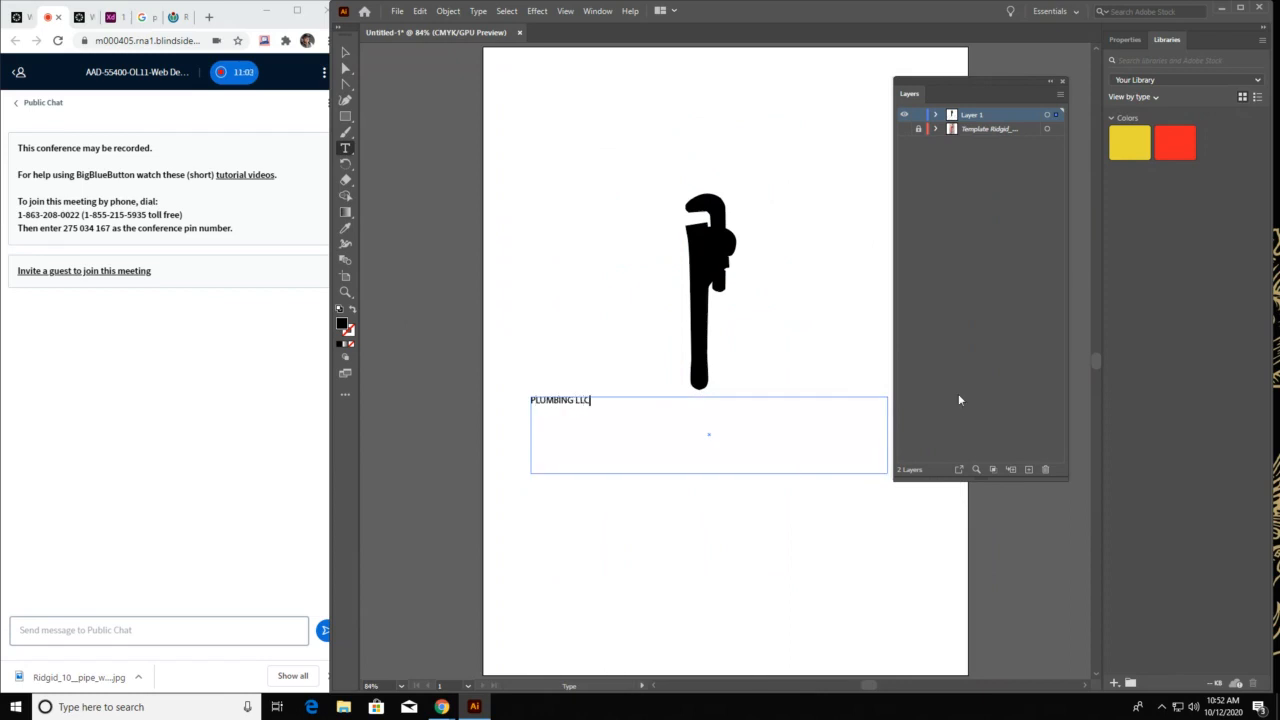
# Open the character formatting options for the whole "PLUMBING LLC" text and move them clear of the wrench
pyautogui.hotkey('ctrl', 'a')
pyautogui.click(591, 14)
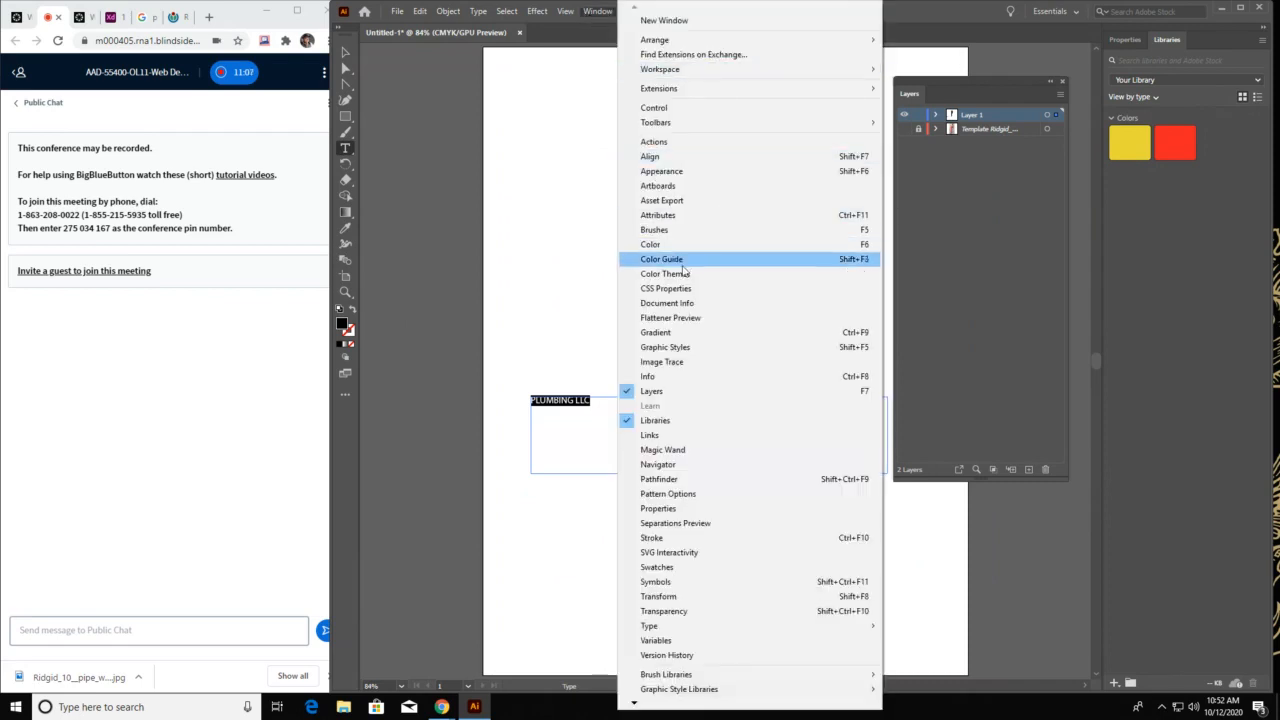
pyautogui.moveTo(702, 630)
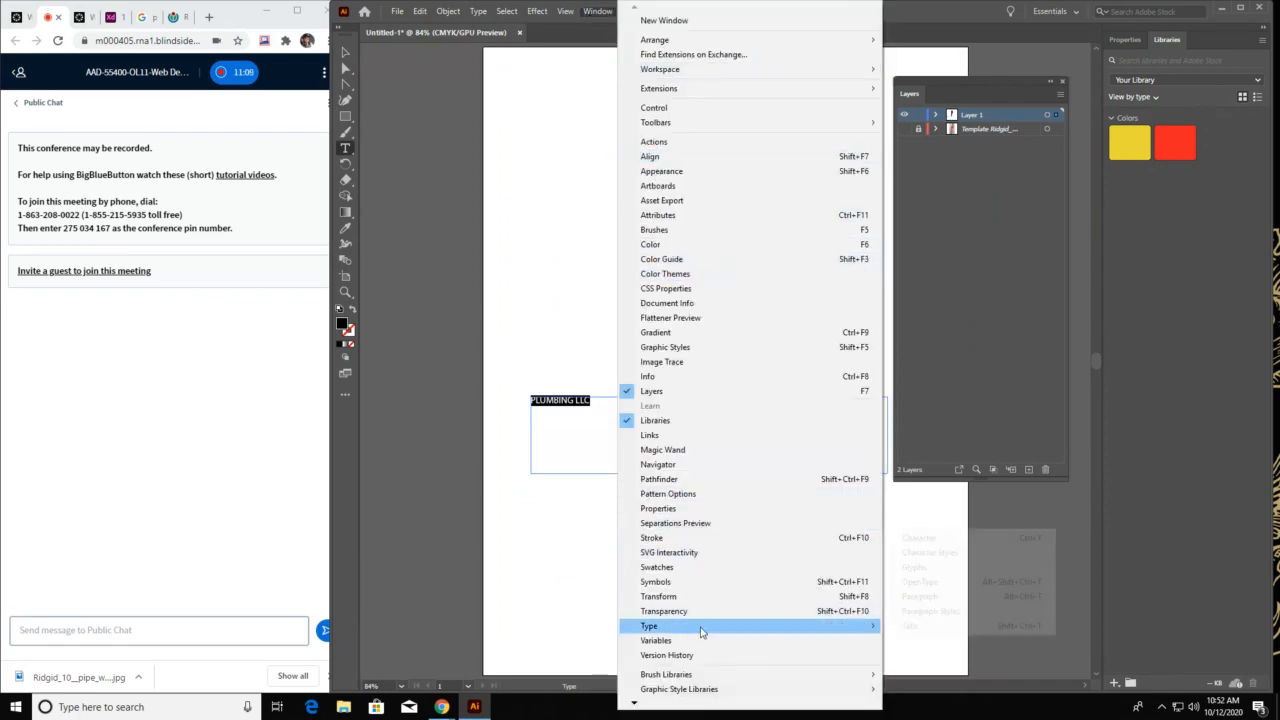
pyautogui.click(929, 540)
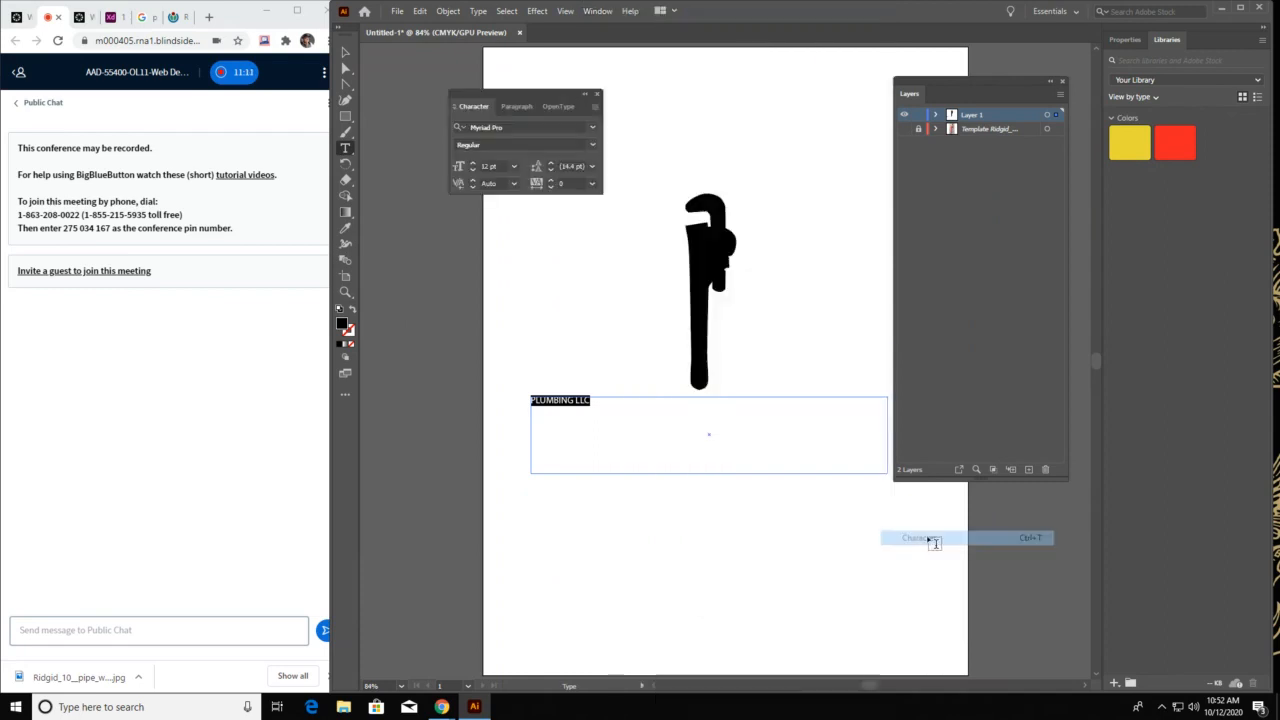
pyautogui.moveTo(519, 97); pyautogui.dragTo(462, 76)
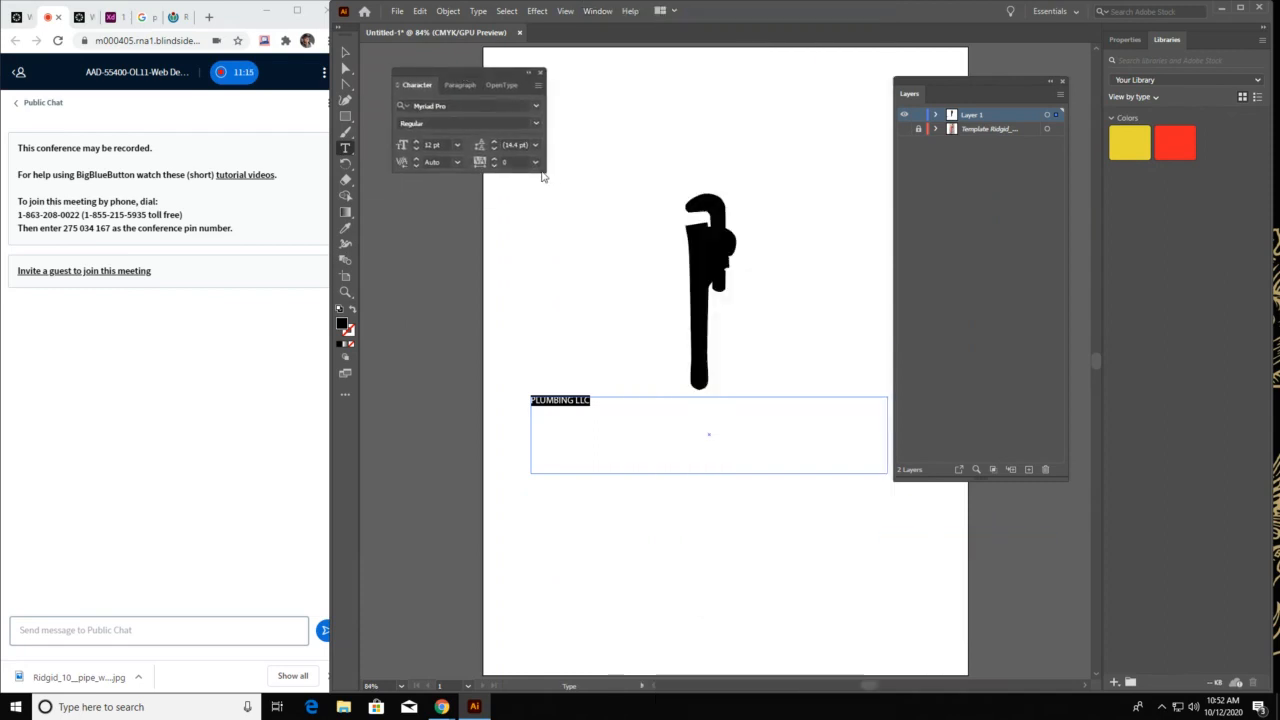
# Try centre alignment on the "PLUMBING LLC" text and restore left alignment
pyautogui.click(460, 85)
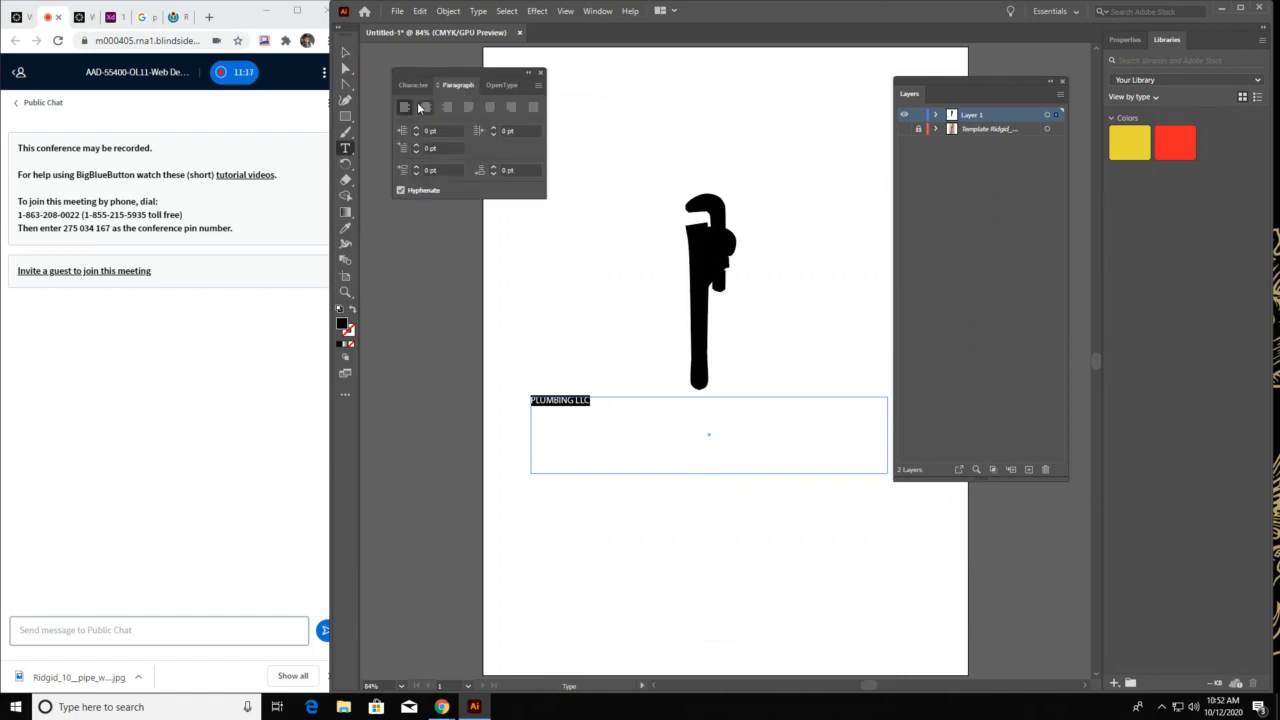
pyautogui.click(425, 107)
pyautogui.click(401, 107)
pyautogui.click(415, 85)
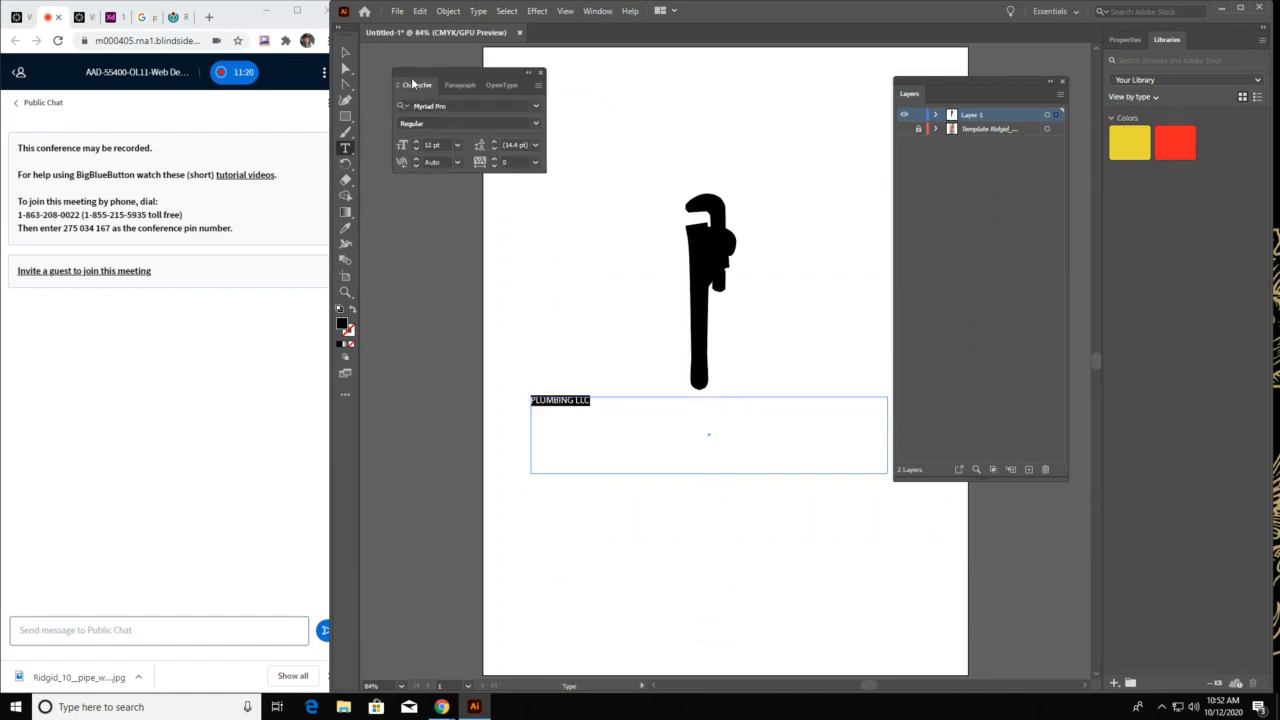
# Enlarge the "PLUMBING LLC" text to 72 pt and close the floating layers list
pyautogui.click(458, 146)
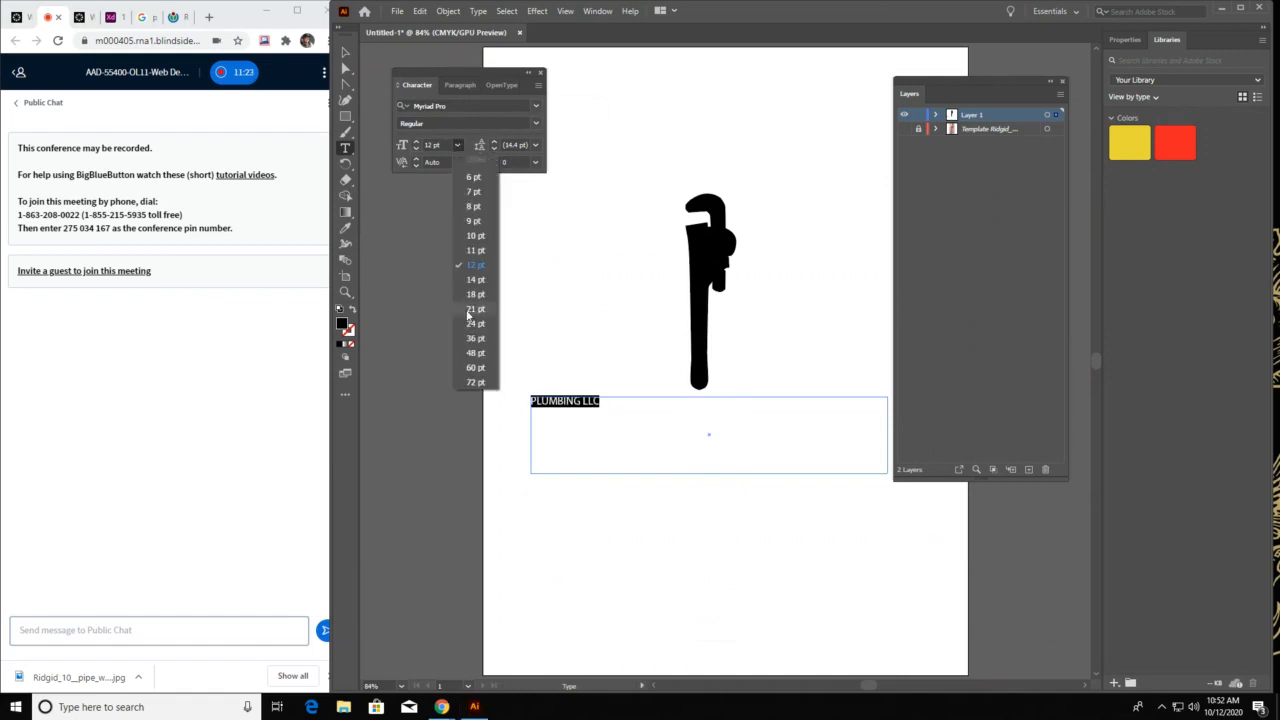
pyautogui.click(473, 384)
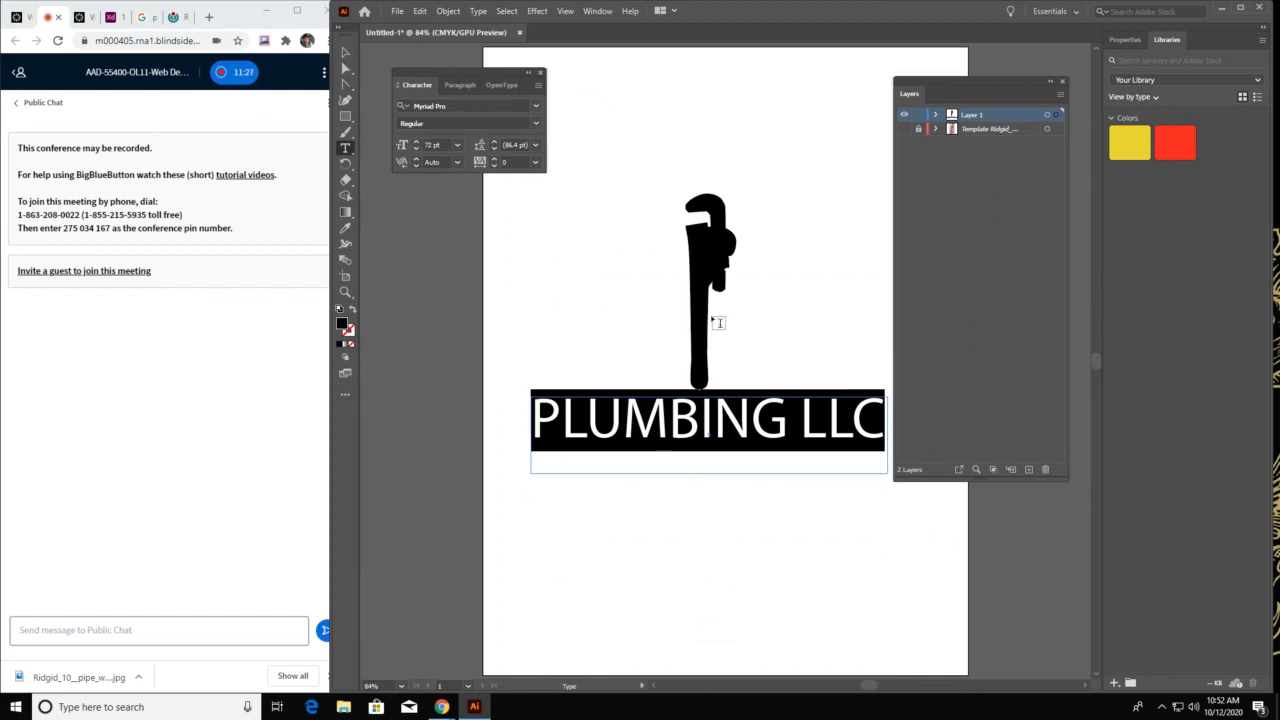
pyautogui.click(1062, 82)
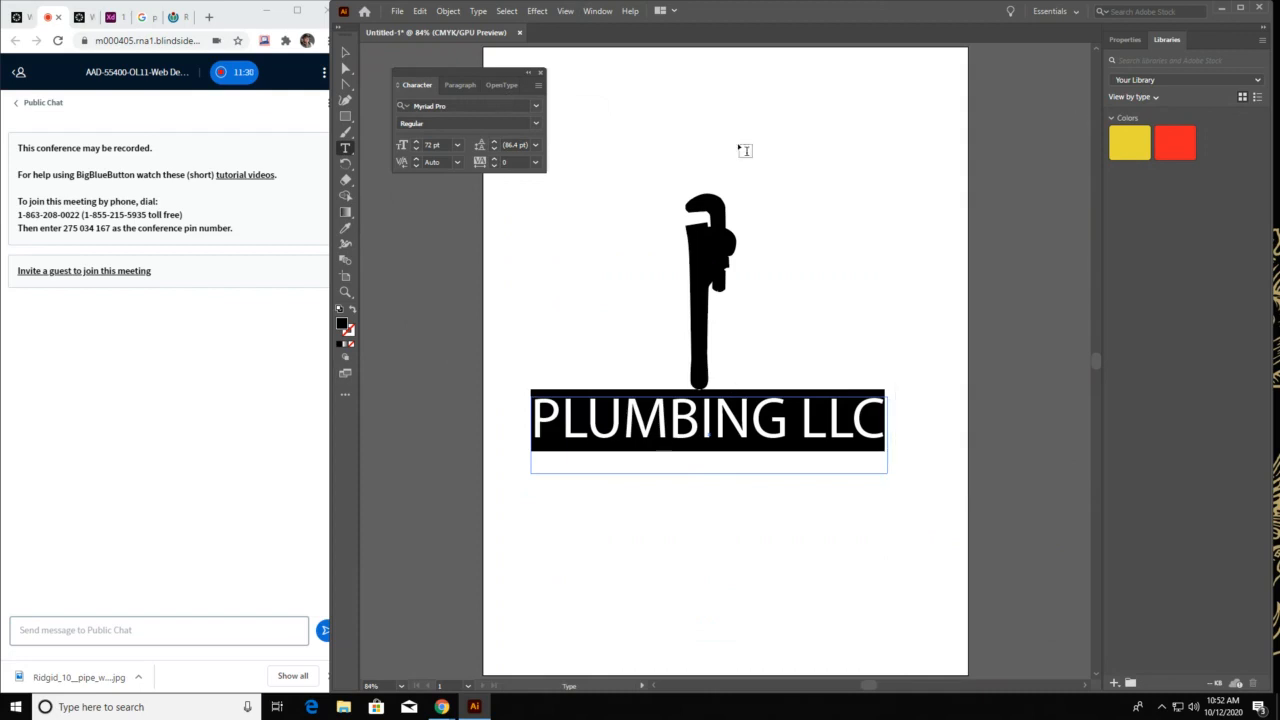
# Browse the installed fonts with the text previewed and apply Adobe 고딕 Std B to "PLUMBING LLC"
pyautogui.click(535, 106)
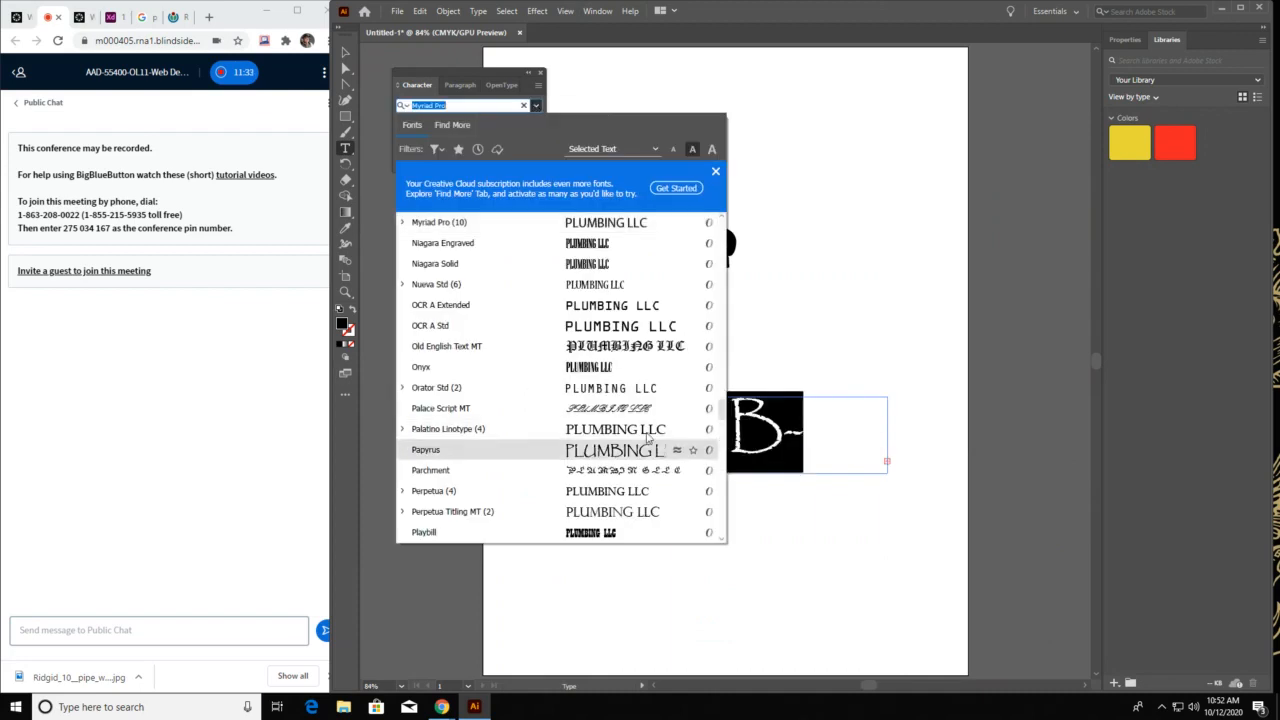
pyautogui.scroll(-7, 648, 438)
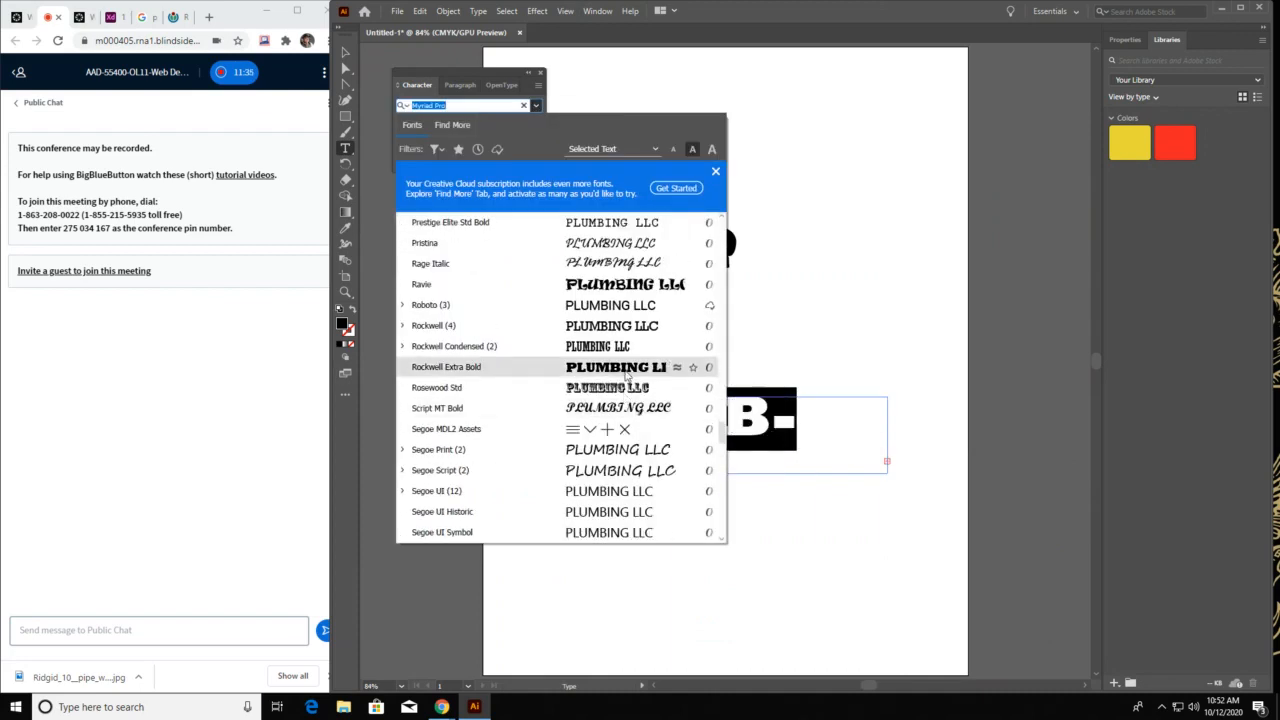
pyautogui.scroll(-3, 627, 375)
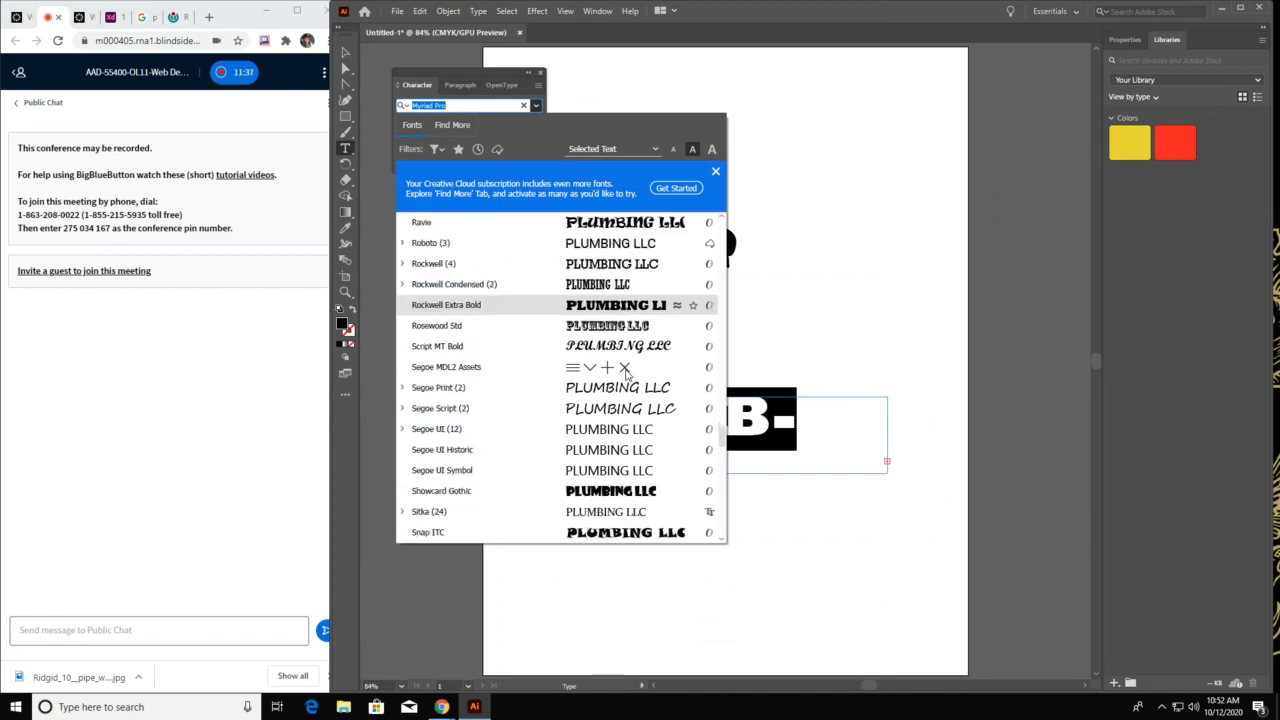
pyautogui.scroll(-2, 627, 385)
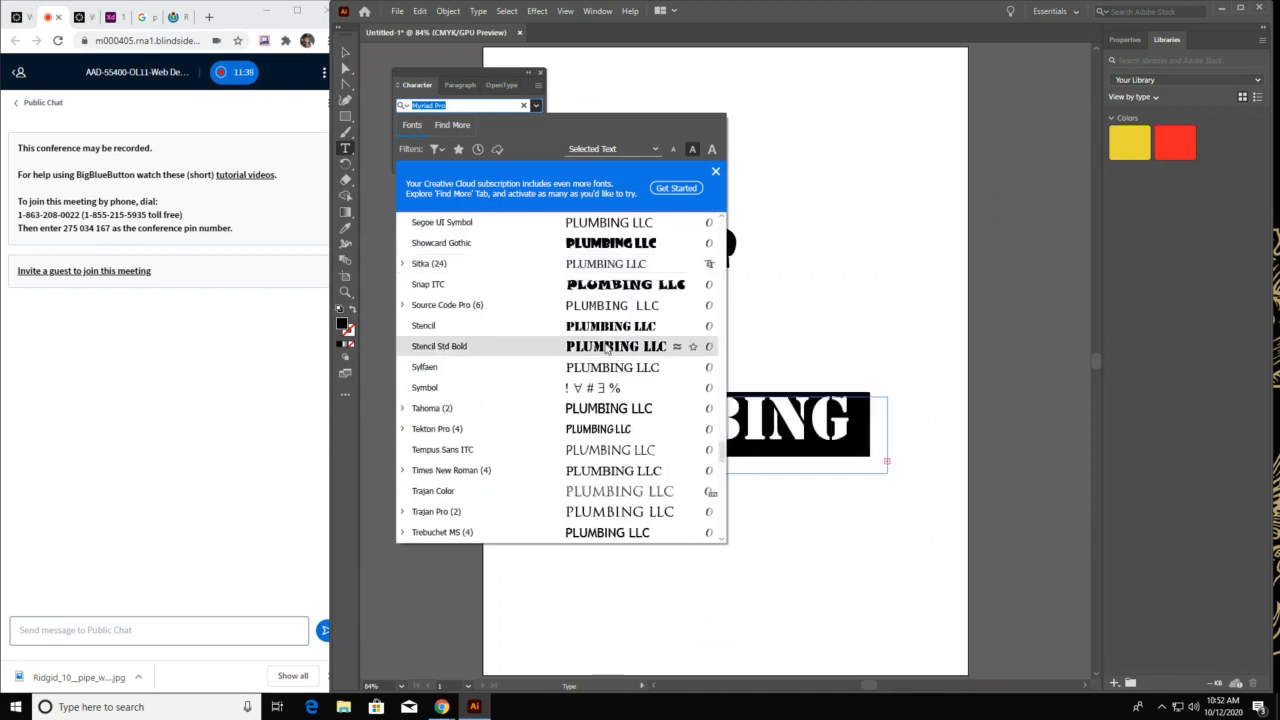
pyautogui.scroll(-4, 618, 430)
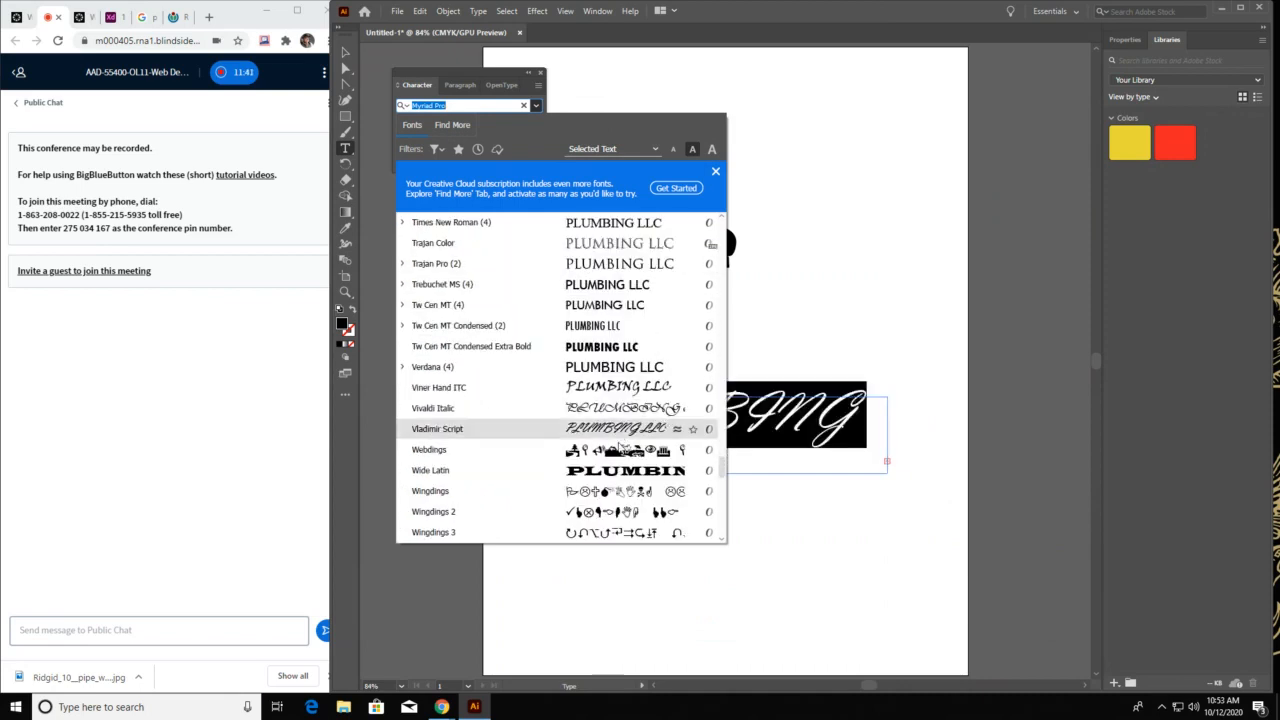
pyautogui.scroll(-2, 621, 452)
pyautogui.scroll(-10, 621, 452)
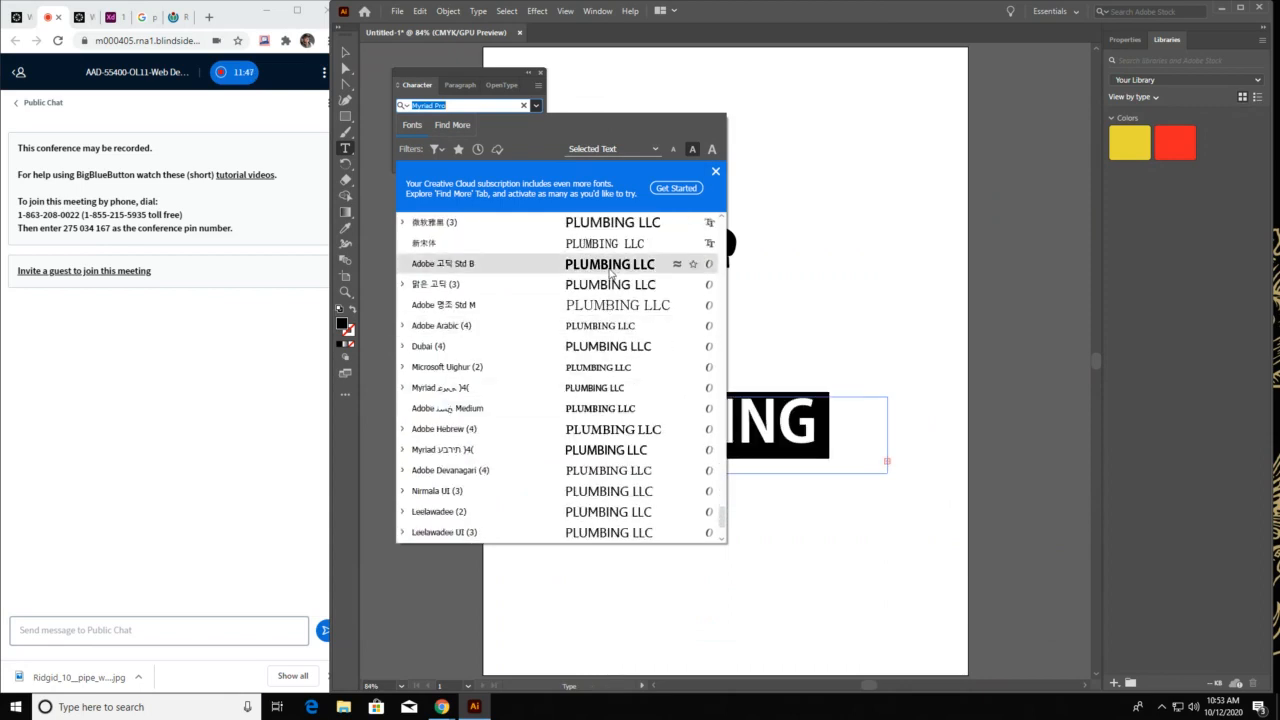
pyautogui.click(610, 272)
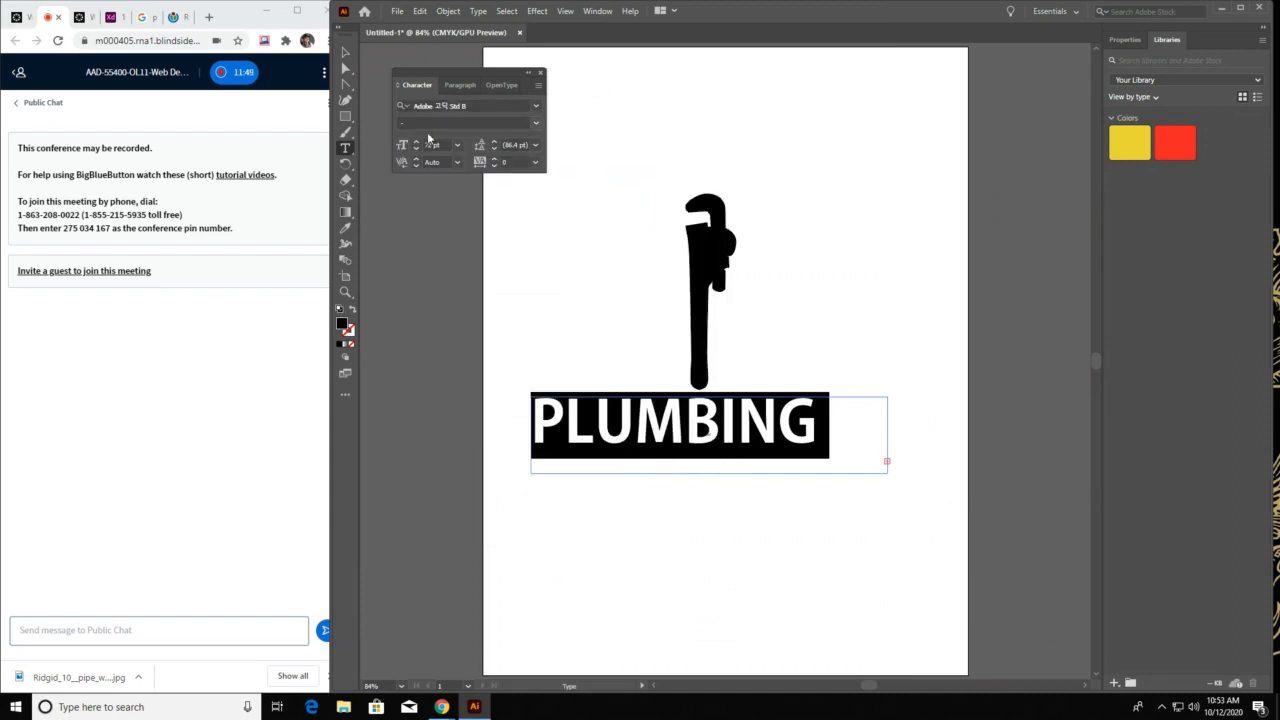
# Change the font of the "PLUMBING LLC" text to Bradley Hand ITC
pyautogui.click(536, 106)
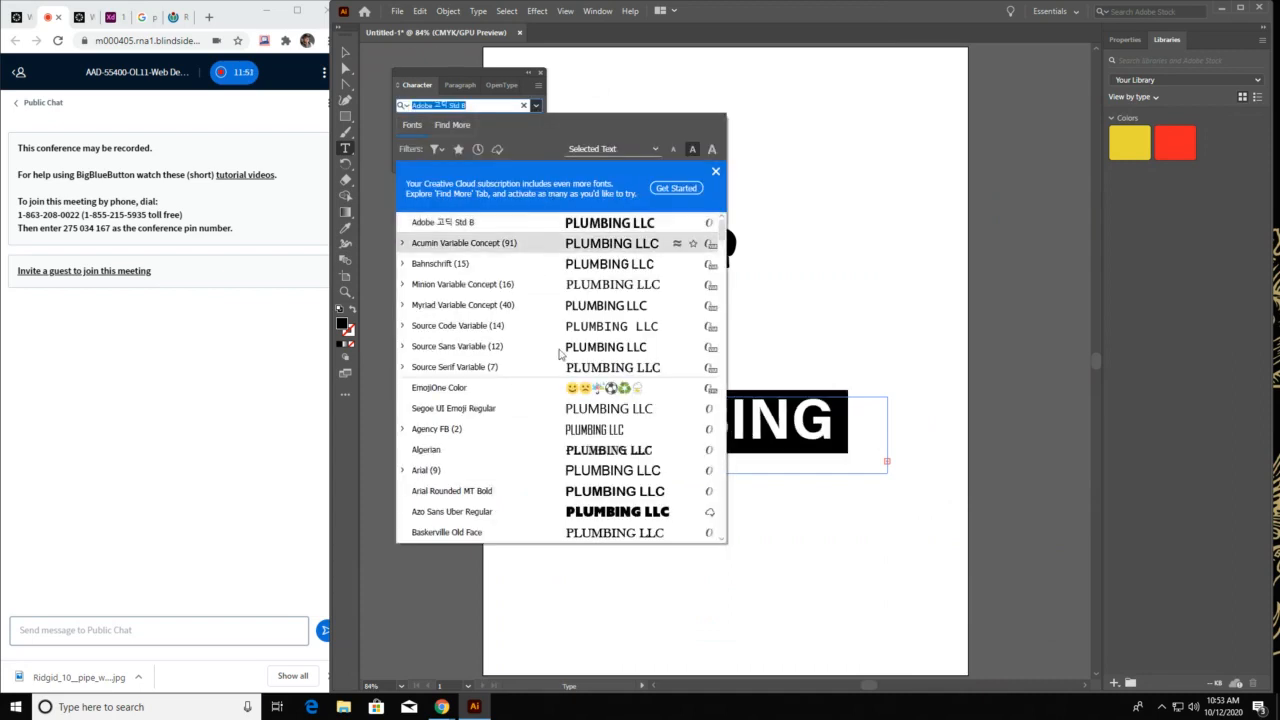
pyautogui.scroll(-2, 500, 366)
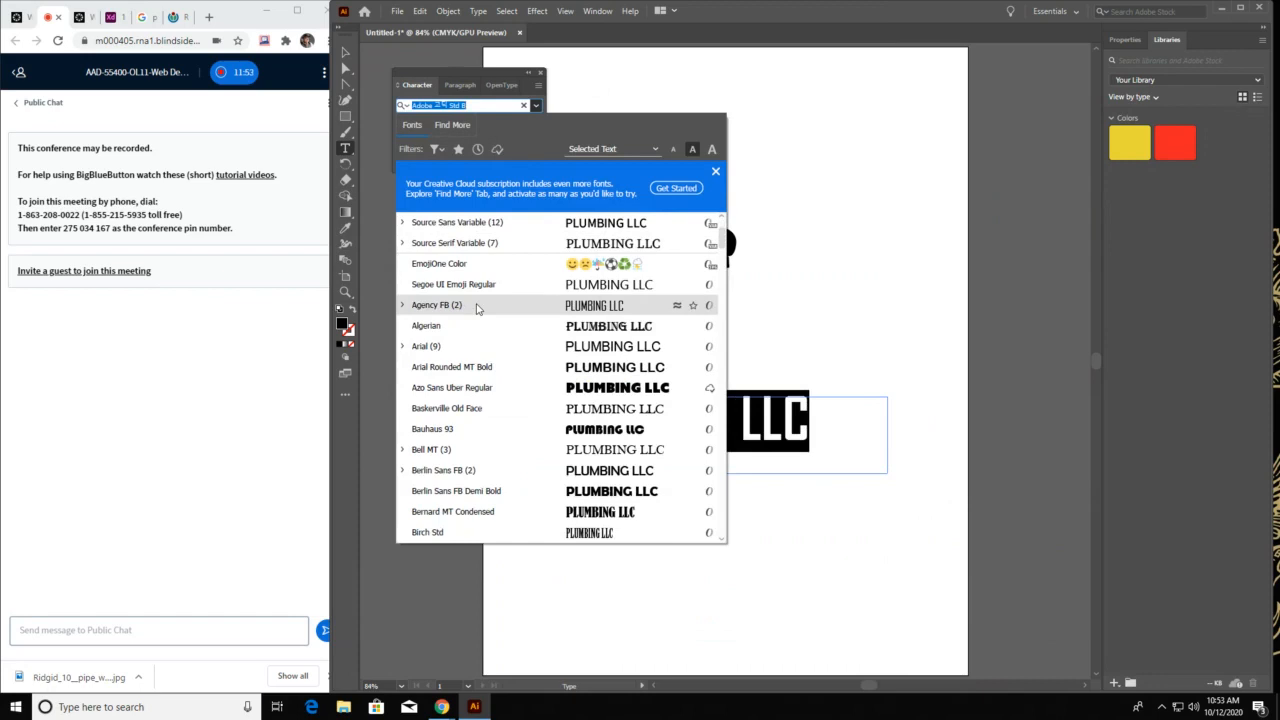
pyautogui.scroll(-5, 472, 409)
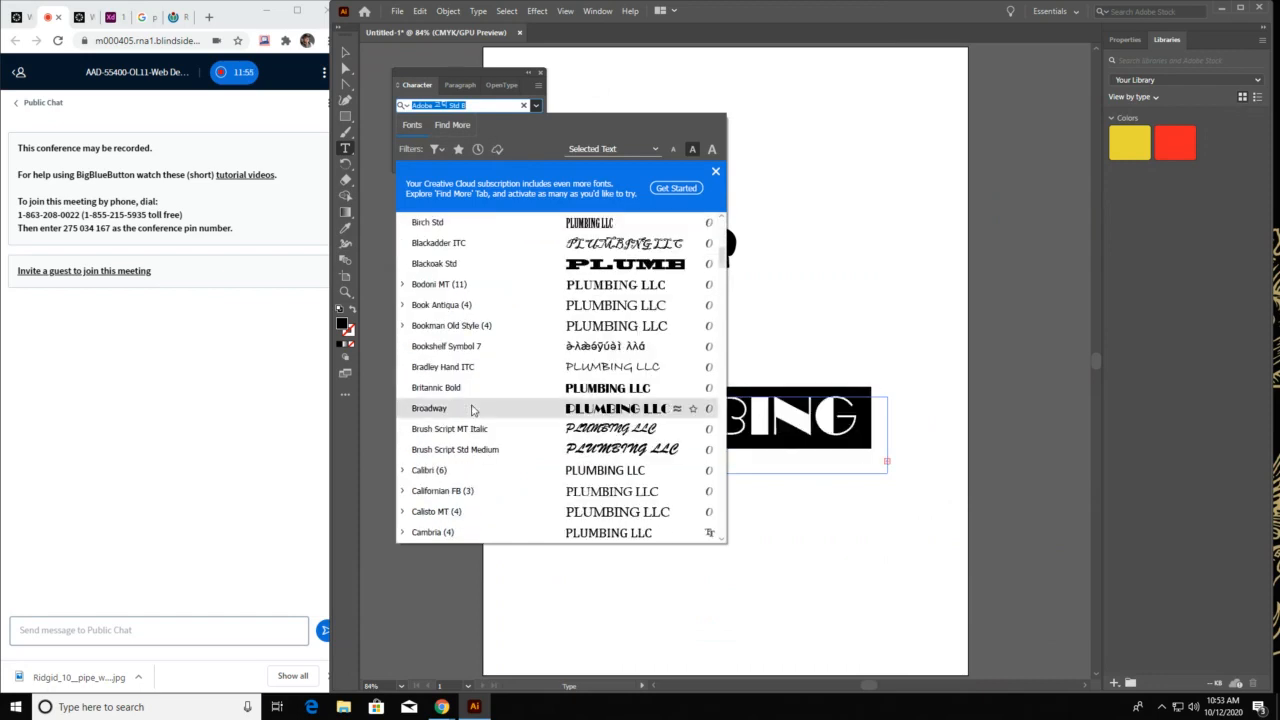
pyautogui.scroll(-2, 473, 409)
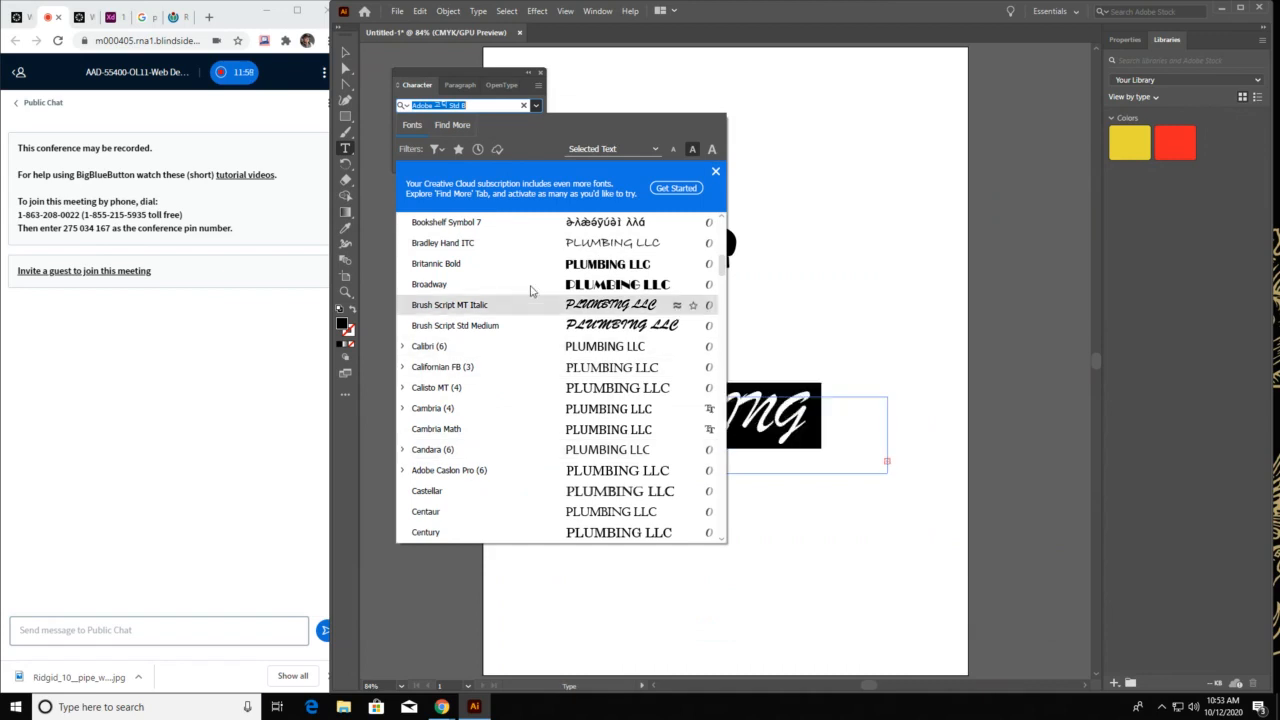
pyautogui.click(534, 247)
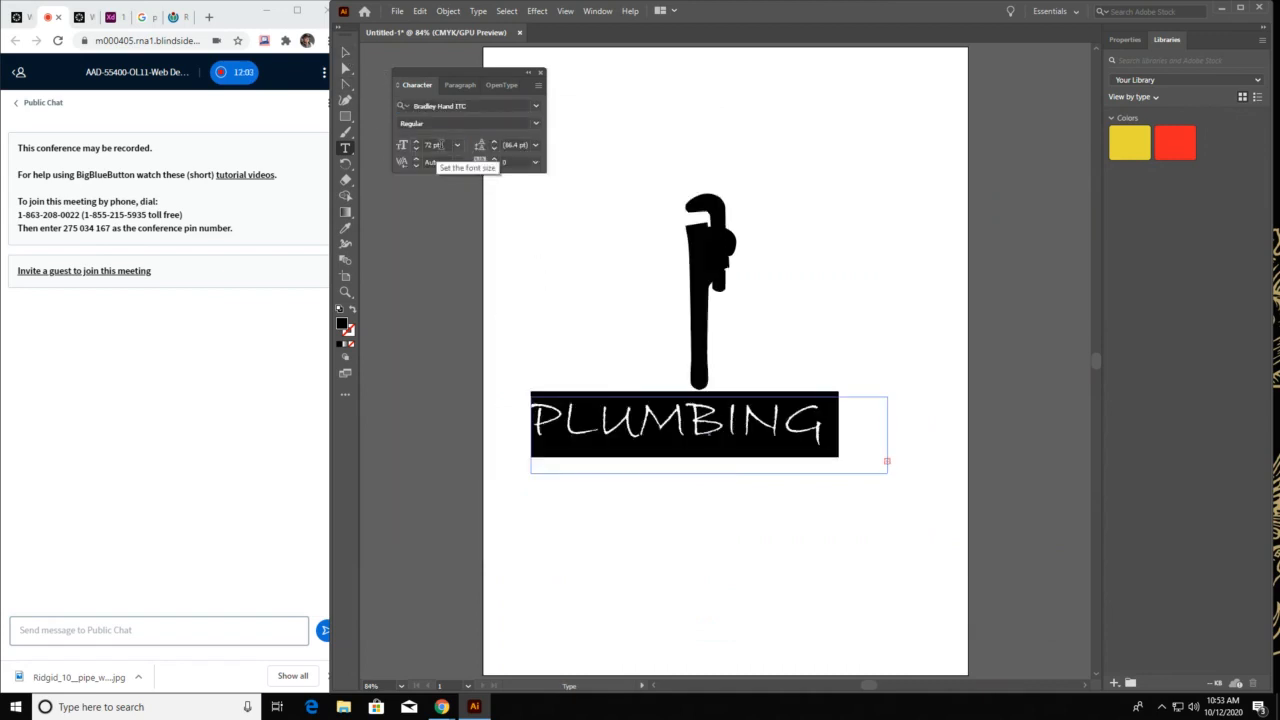
# Set the "PLUMBING LLC" text to 60 pt, centre it in its text area, and deselect it
pyautogui.click(436, 145)
pyautogui.write('60')
pyautogui.press('Return')
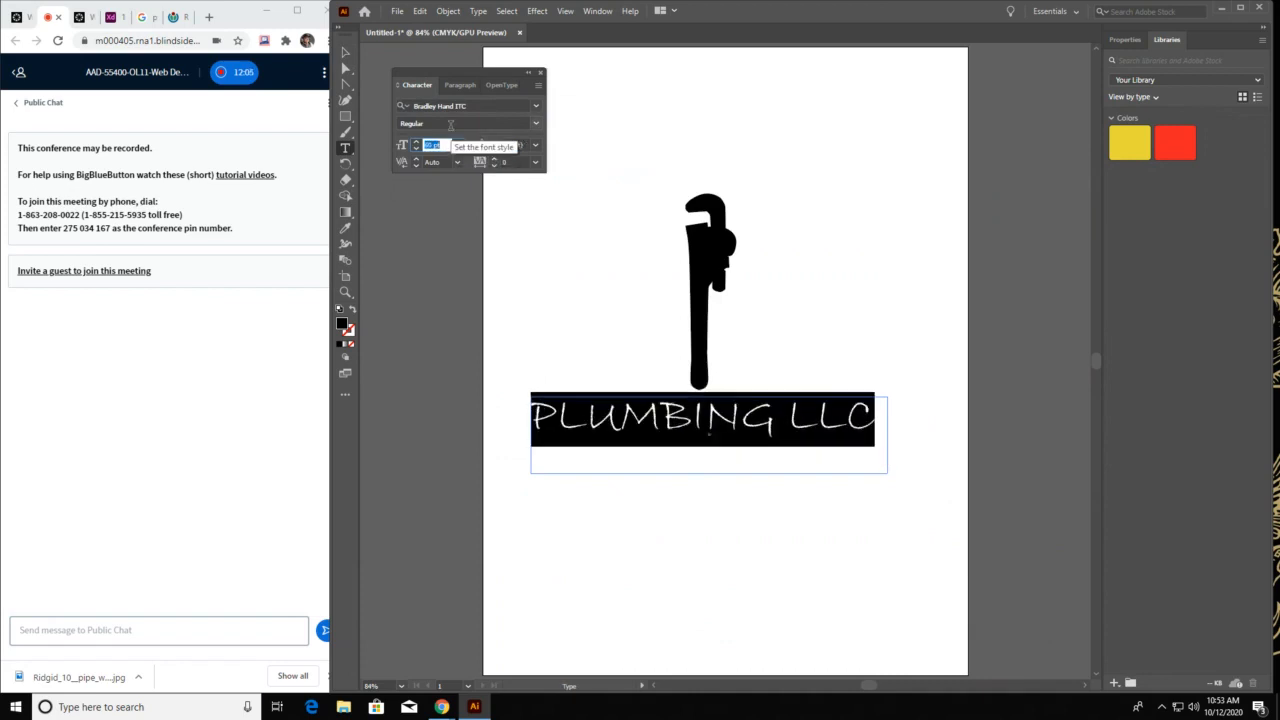
pyautogui.click(458, 84)
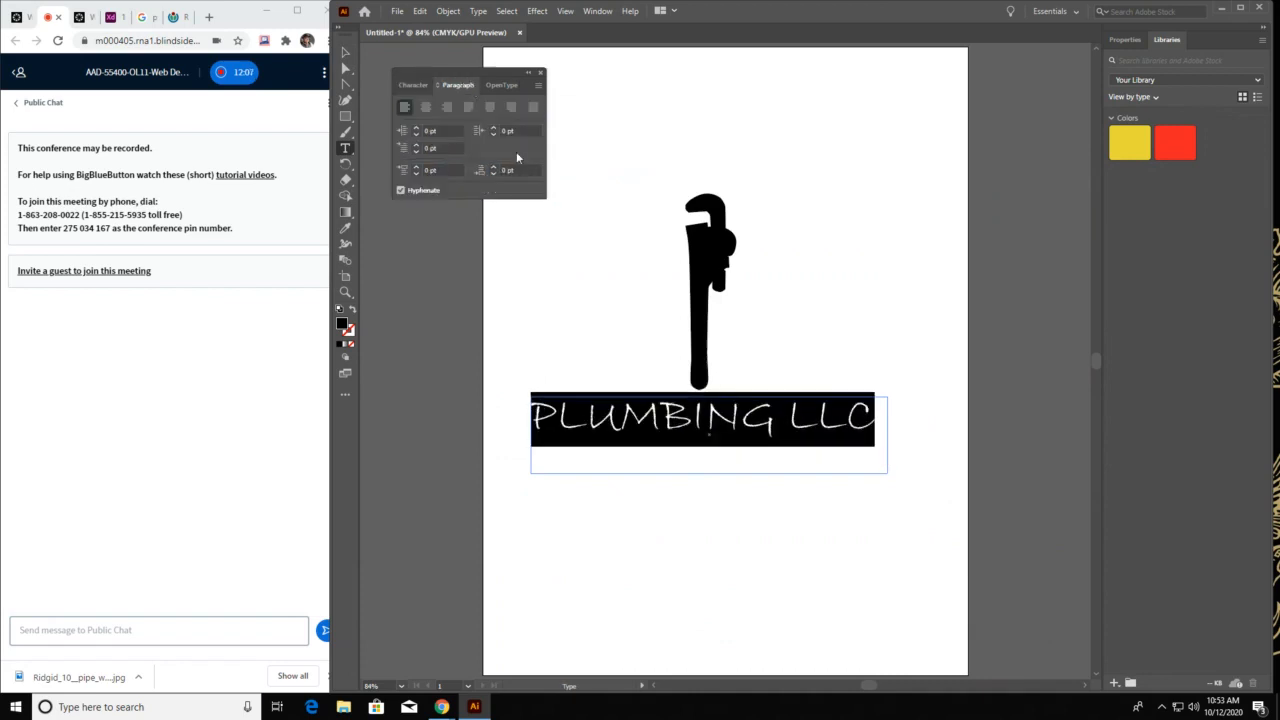
pyautogui.click(426, 107)
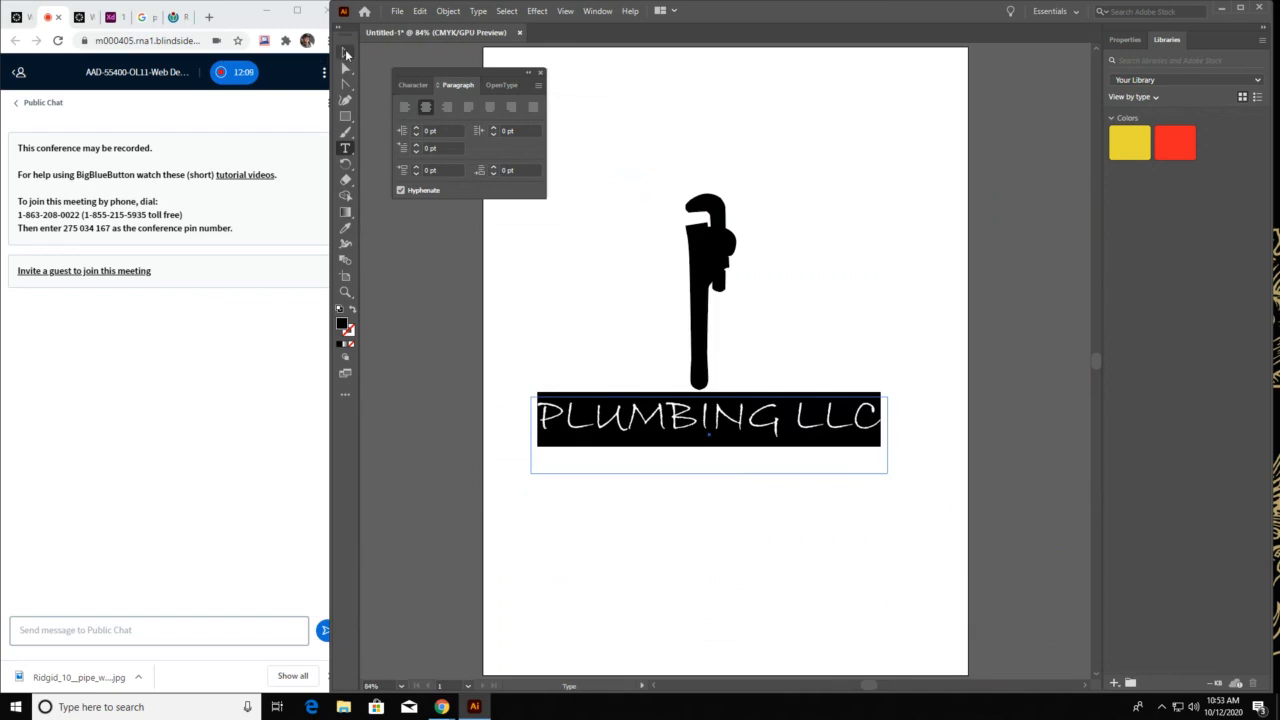
pyautogui.click(345, 52)
pyautogui.click(580, 240)
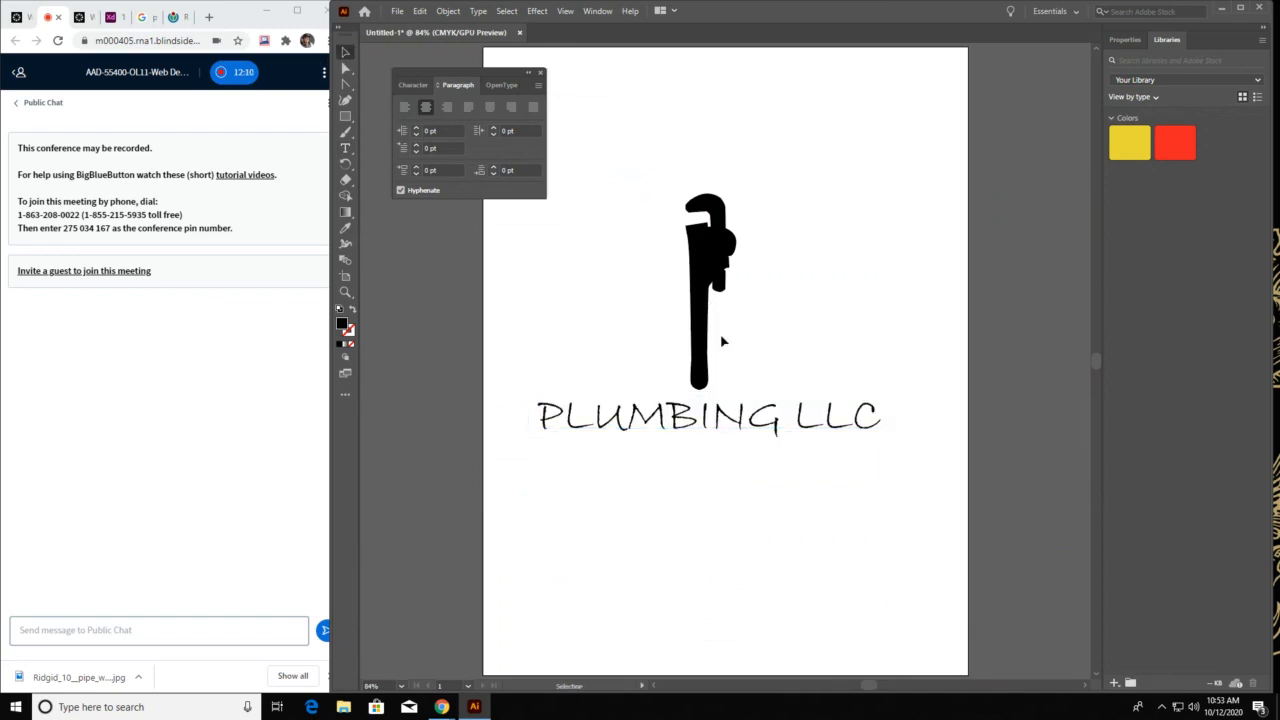
# Examine how readable the wrench and lettering are at a very small 12.5% view, and return to the whole artboard
pyautogui.press('z')
pyautogui.click(721, 387)
pyautogui.click(722, 387)
pyautogui.press('super')
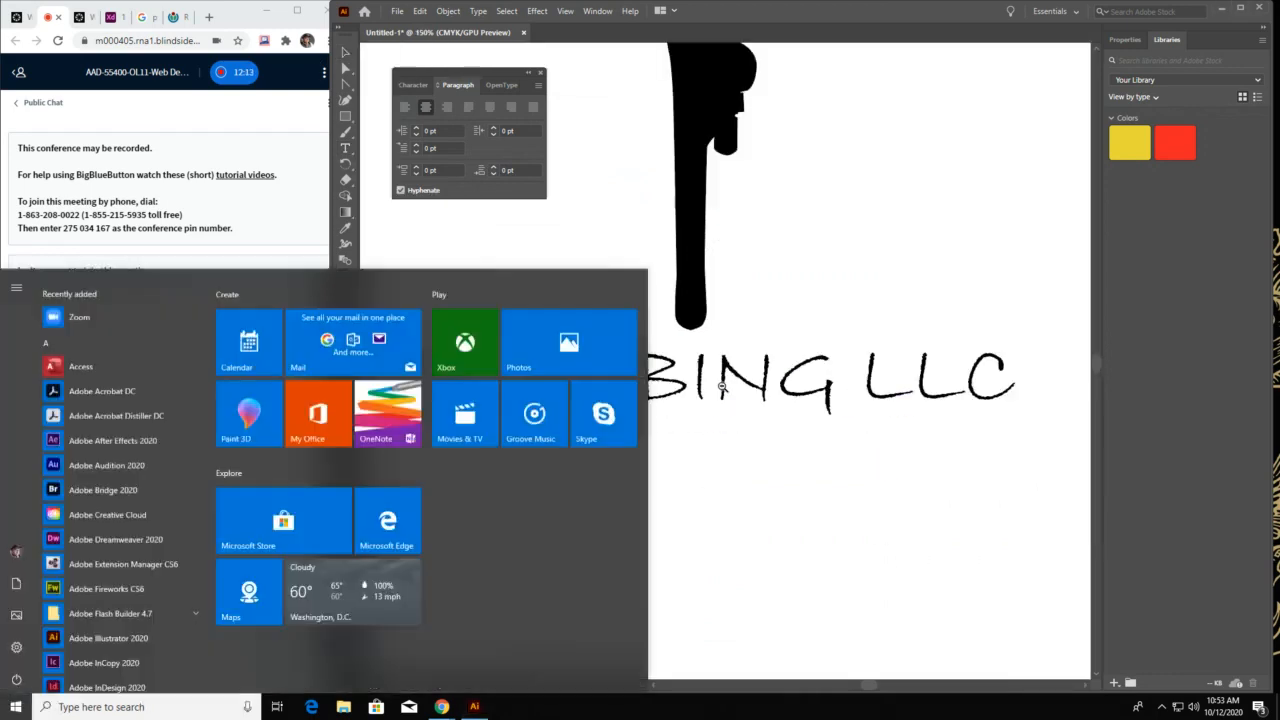
pyautogui.keyDown('alt'); pyautogui.click(717, 384); pyautogui.keyUp('alt')
pyautogui.keyDown('alt'); pyautogui.click(717, 384); pyautogui.keyUp('alt')
pyautogui.keyDown('alt'); pyautogui.click(717, 384); pyautogui.keyUp('alt')
pyautogui.keyDown('alt'); pyautogui.click(718, 384); pyautogui.keyUp('alt')
pyautogui.keyDown('alt'); pyautogui.click(719, 383); pyautogui.keyUp('alt')
pyautogui.keyDown('alt'); pyautogui.click(720, 382); pyautogui.keyUp('alt')
pyautogui.keyDown('alt'); pyautogui.click(729, 375); pyautogui.keyUp('alt')
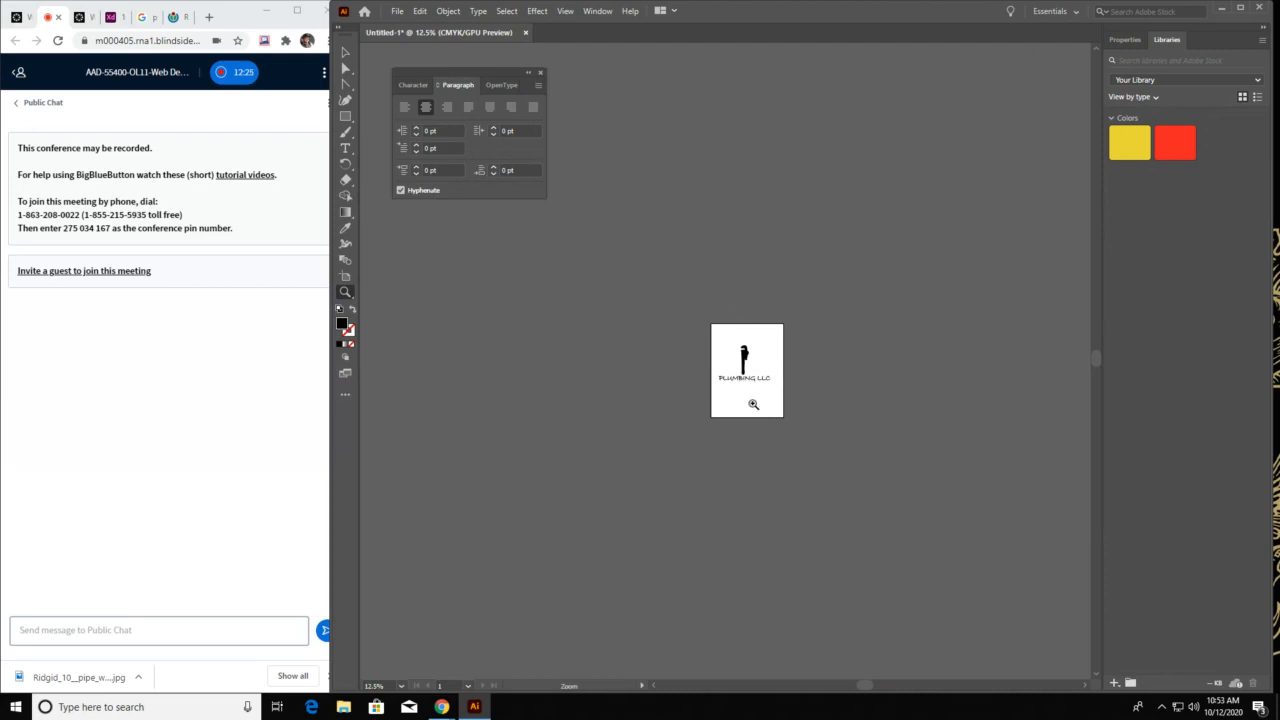
pyautogui.hotkey('ctrl', '0')
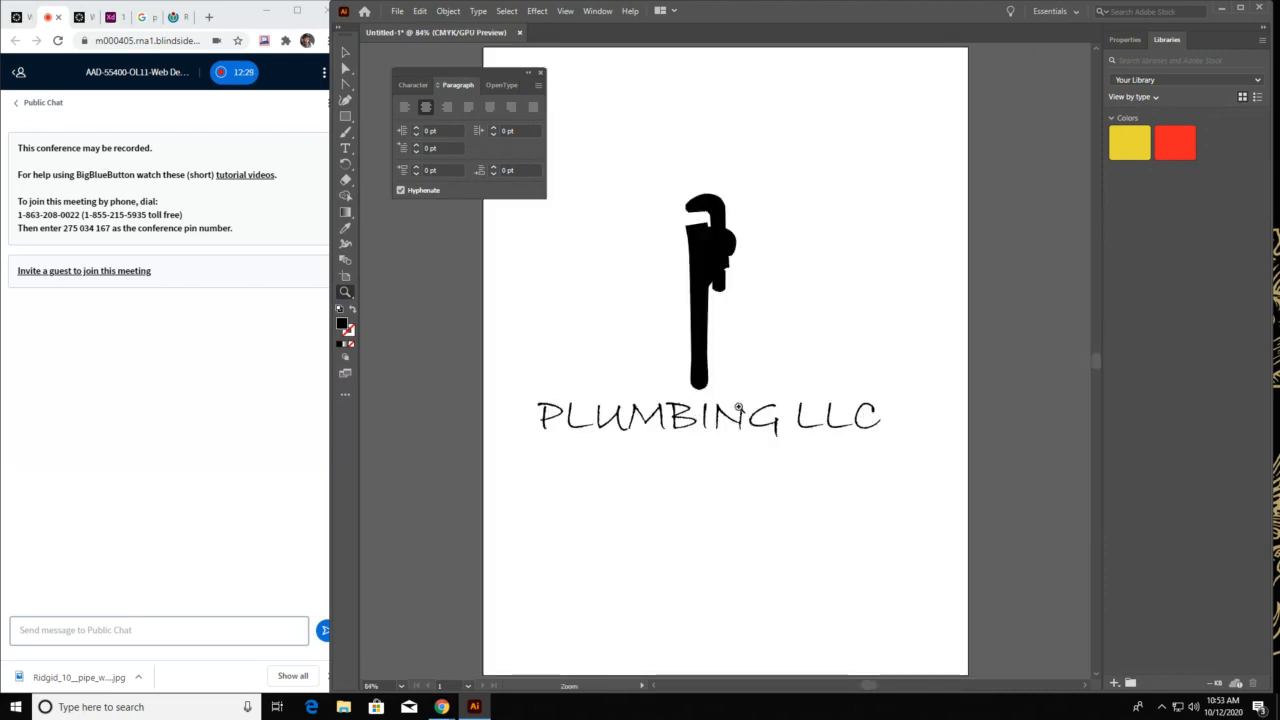
# Inspect the stroke edges of the first letters of "PLUMBING" at 600% magnification, and return to the whole artboard
pyautogui.click(677, 427)
pyautogui.click(677, 427)
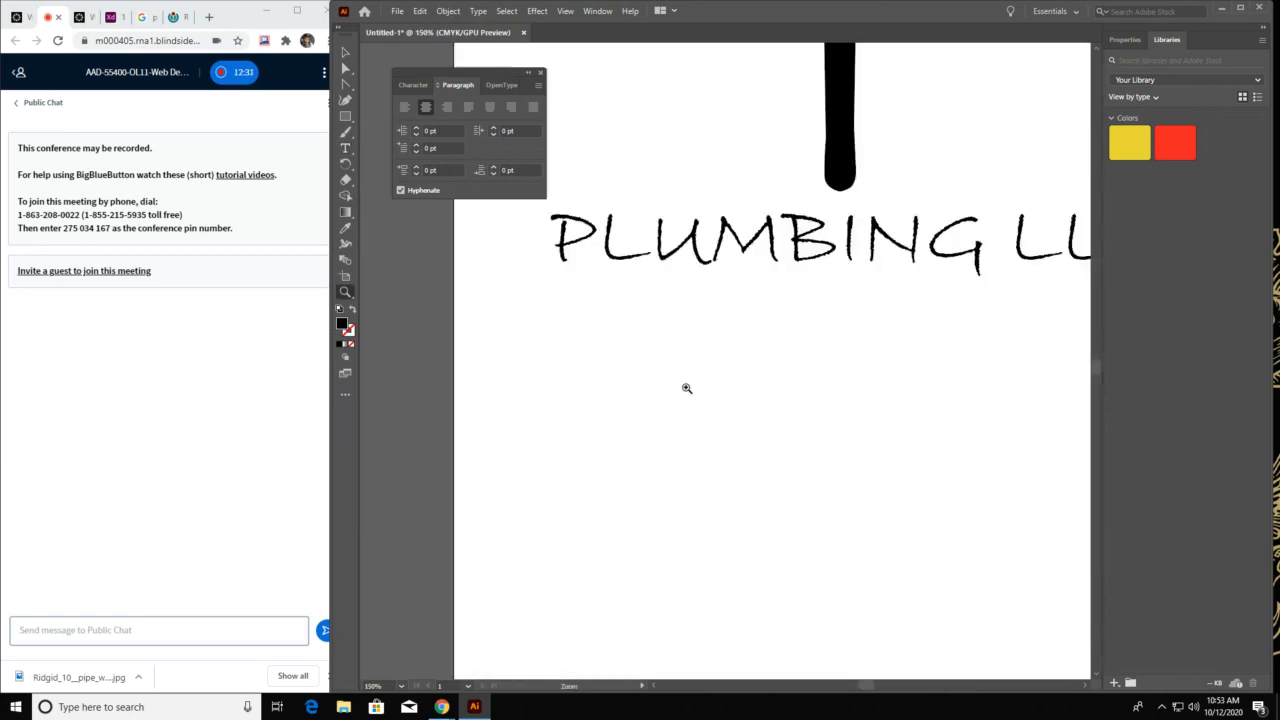
pyautogui.click(716, 264)
pyautogui.click(722, 281)
pyautogui.click(749, 446)
pyautogui.click(749, 446)
pyautogui.moveTo(725, 217); pyautogui.dragTo(1103, 369)
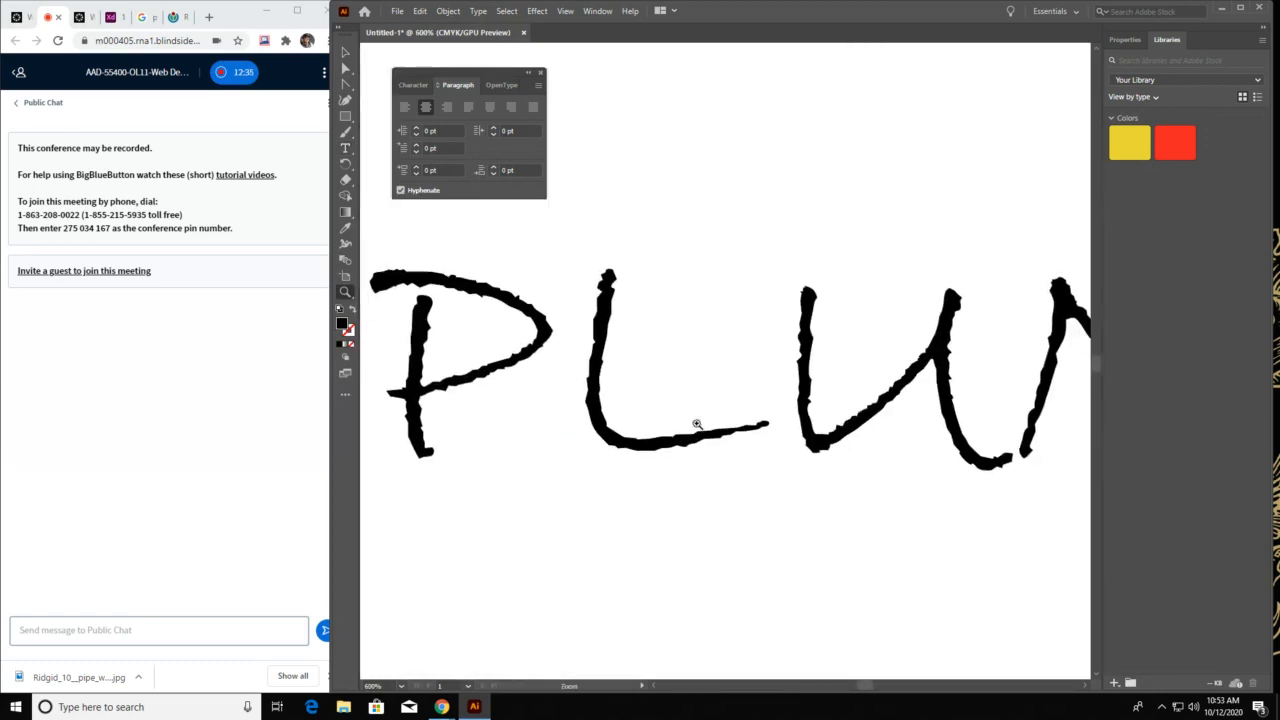
pyautogui.press('v')
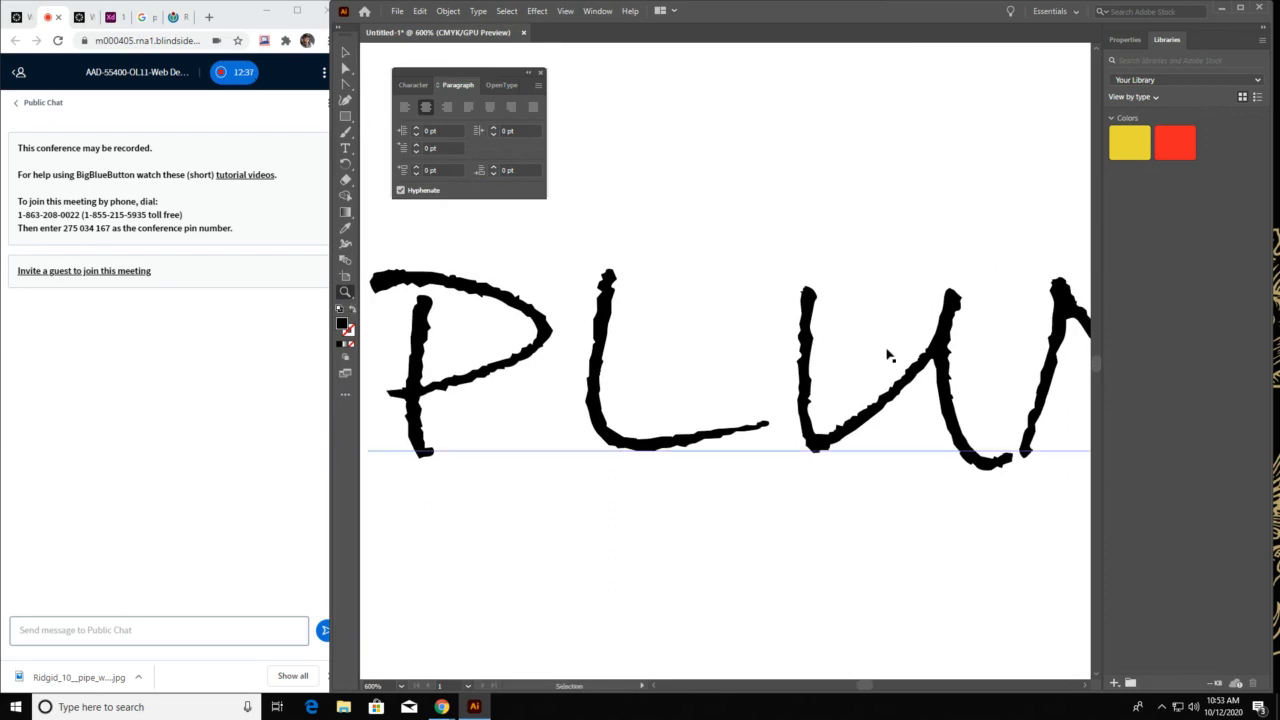
pyautogui.hotkey('ctrl', '0')
# Change the whole "PLUMBING LLC" text to Azo Sans Uber Regular at 50 pt
pyautogui.press('t')
pyautogui.tripleClick(728, 408)
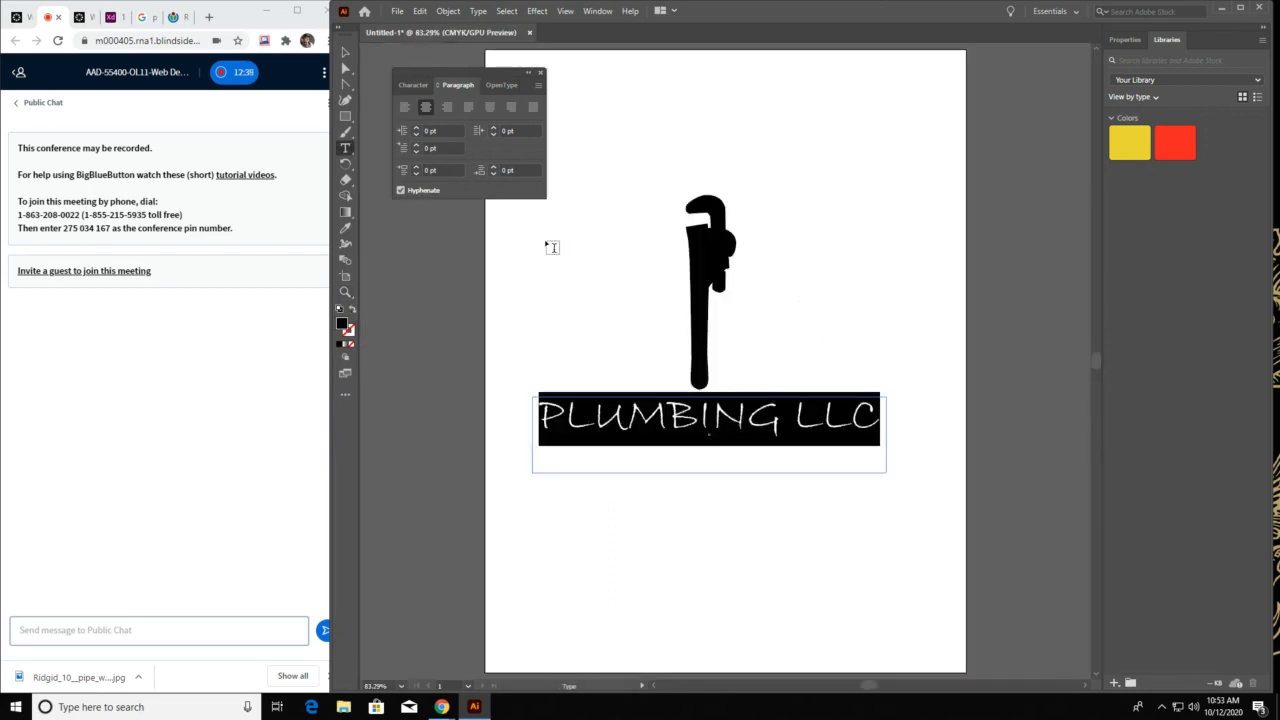
pyautogui.click(413, 85)
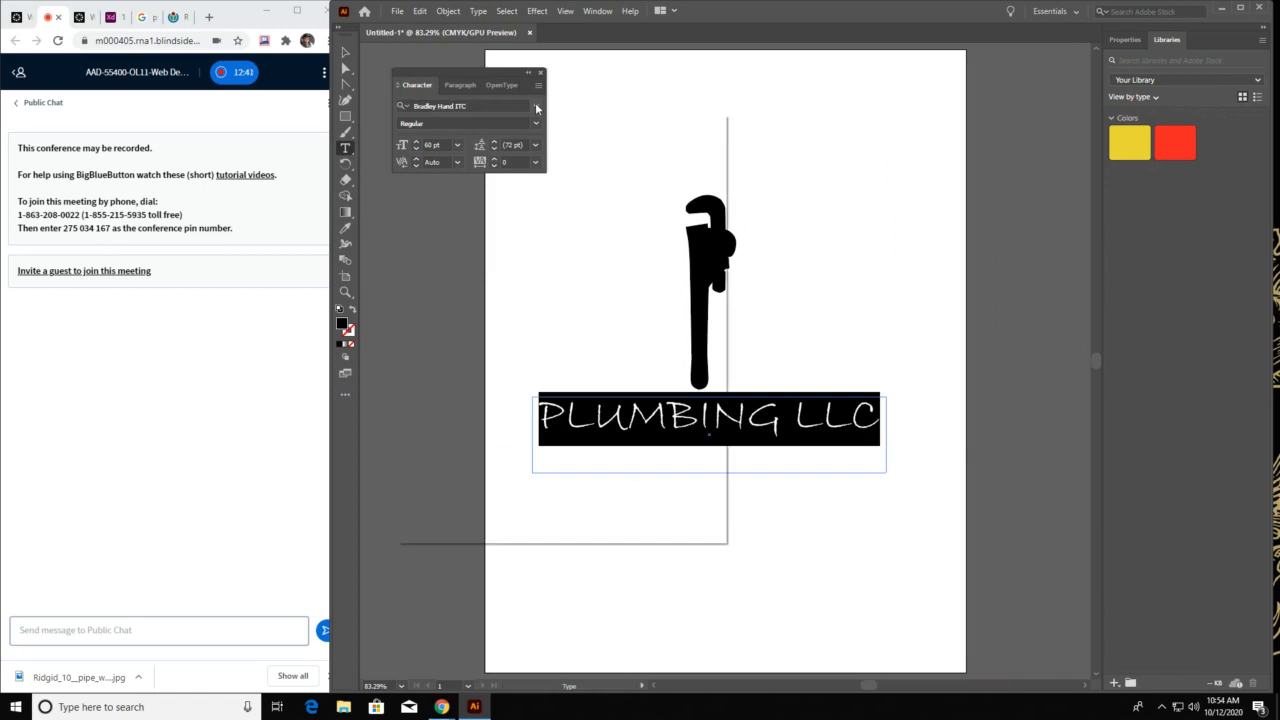
pyautogui.click(537, 108)
pyautogui.click(460, 610)
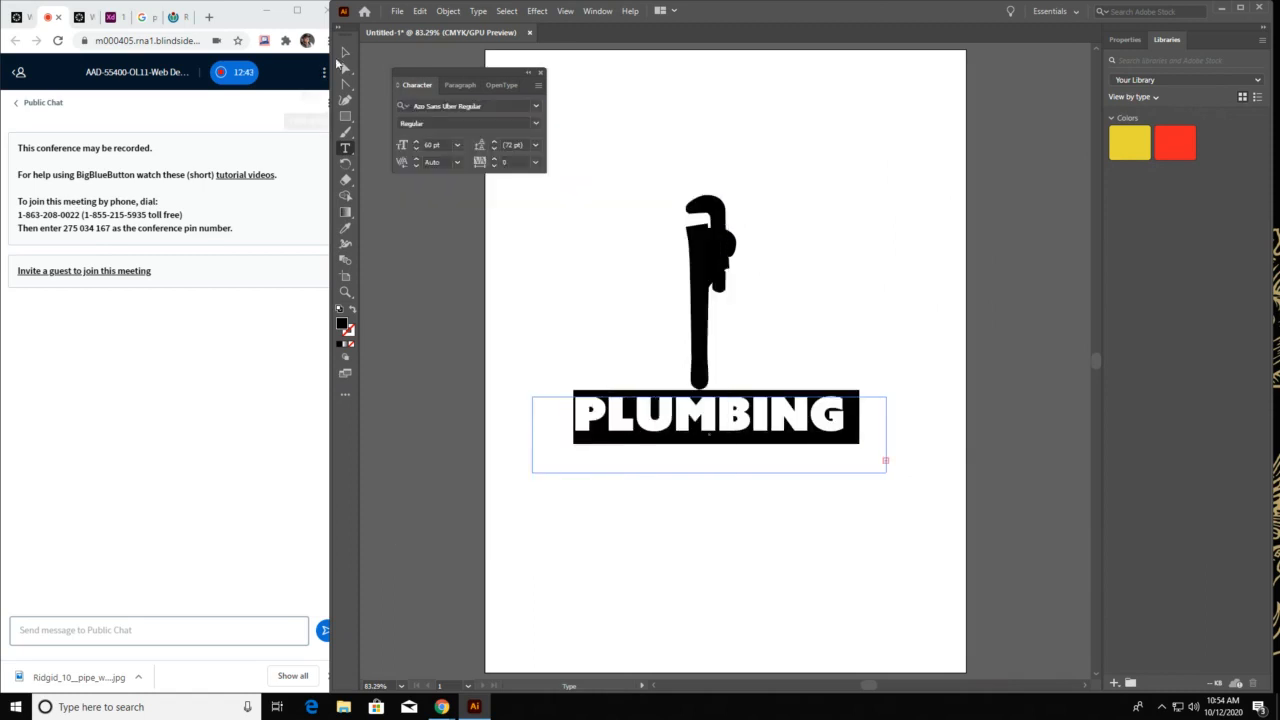
pyautogui.click(431, 146)
pyautogui.hotkey('shift', 'Down')
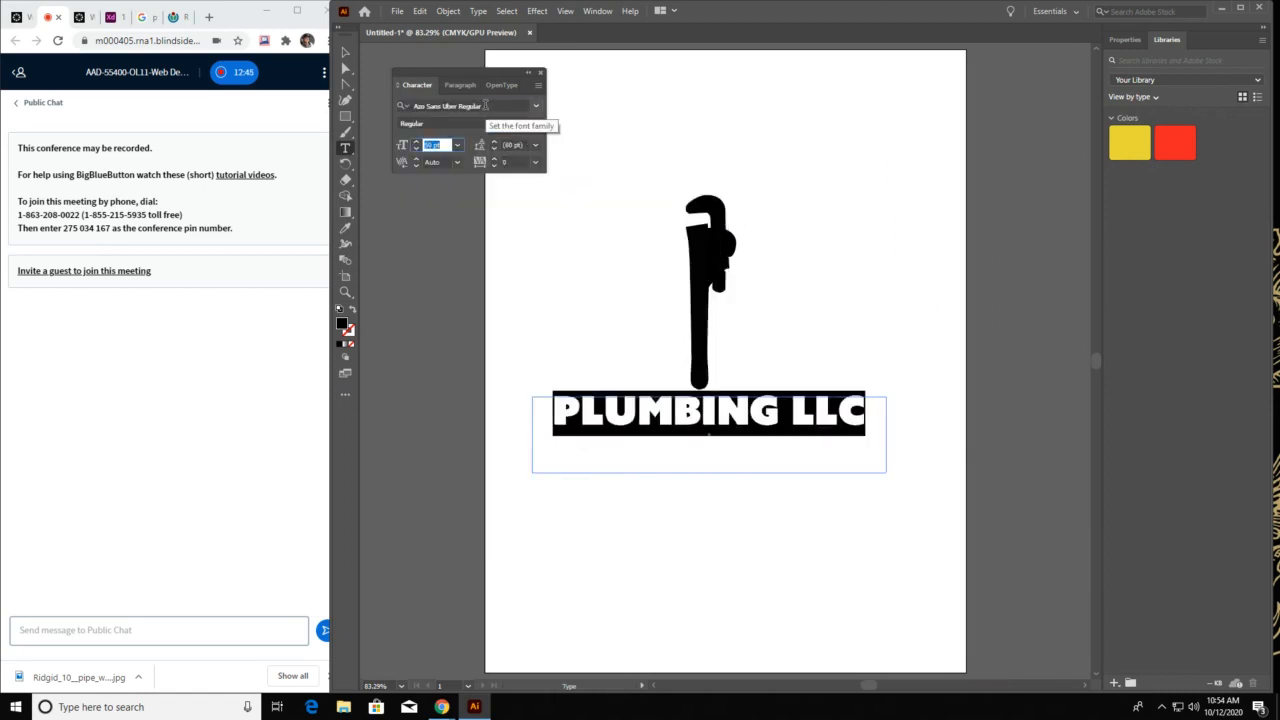
# Shorten the "PLUMBING LLC" text area so its lower edge sits just beneath the lettering, and deselect it
pyautogui.click(345, 52)
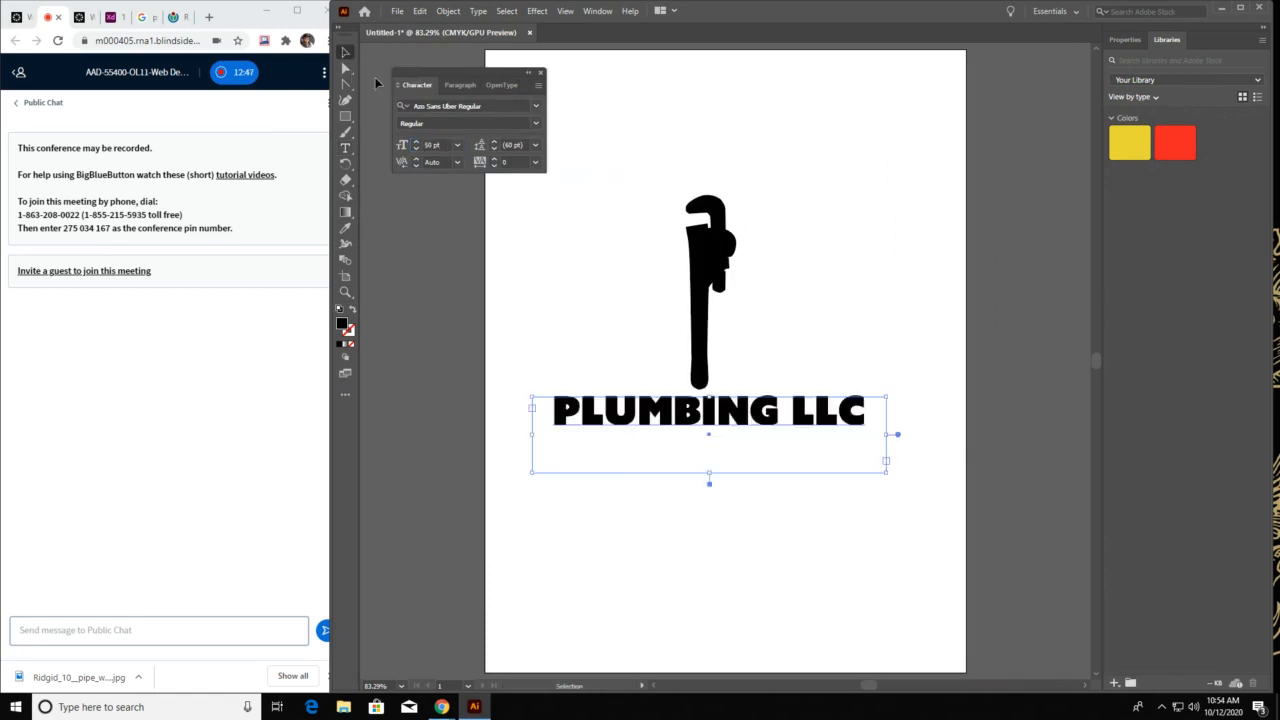
pyautogui.click(643, 195)
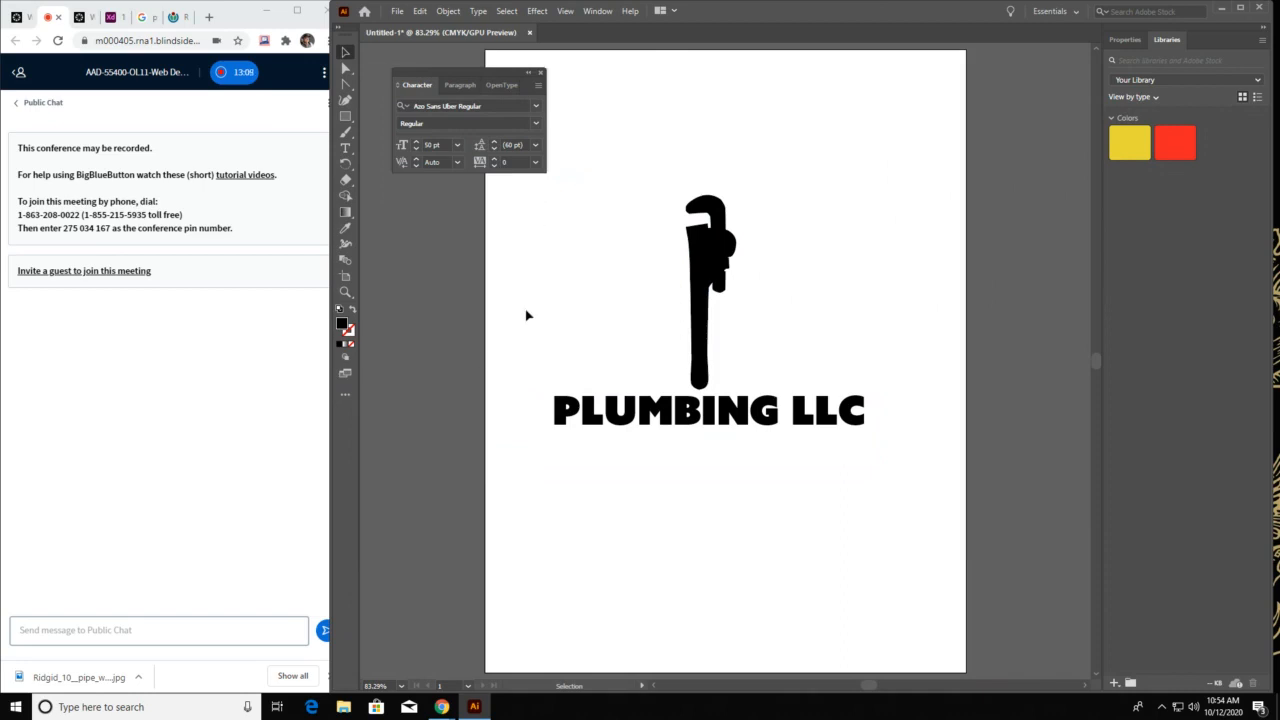
pyautogui.click(718, 206)
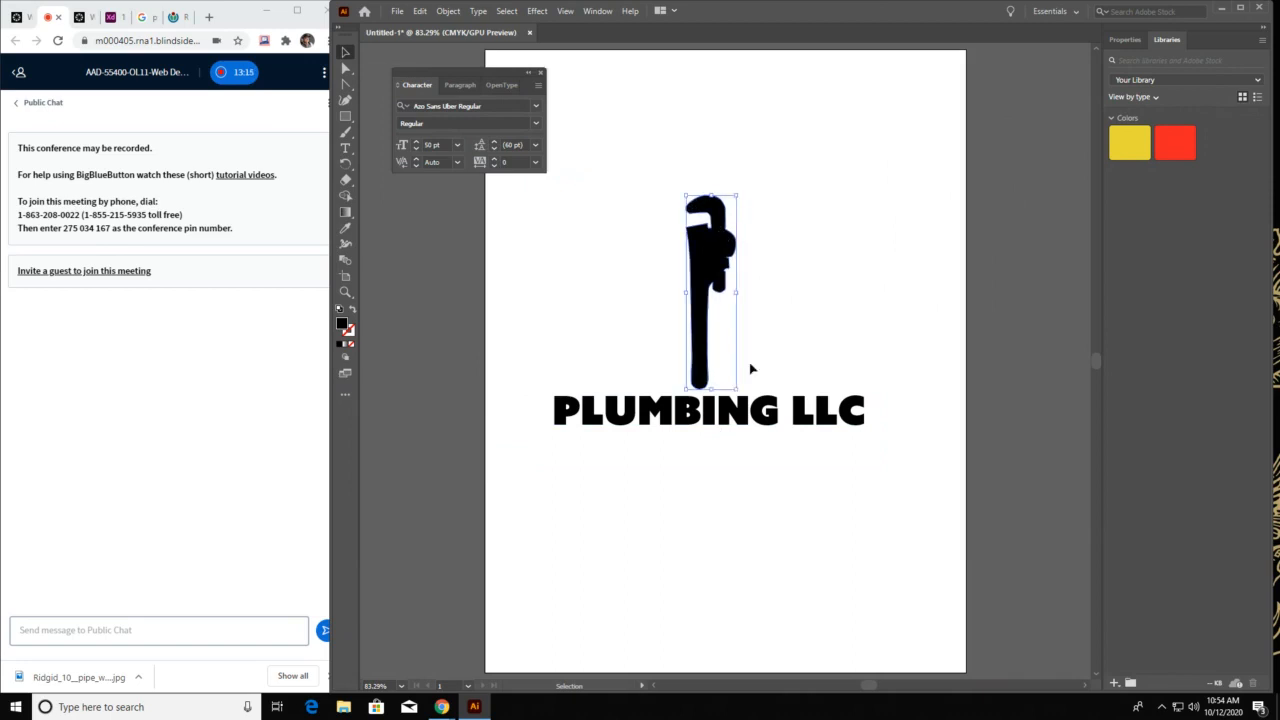
pyautogui.click(740, 422)
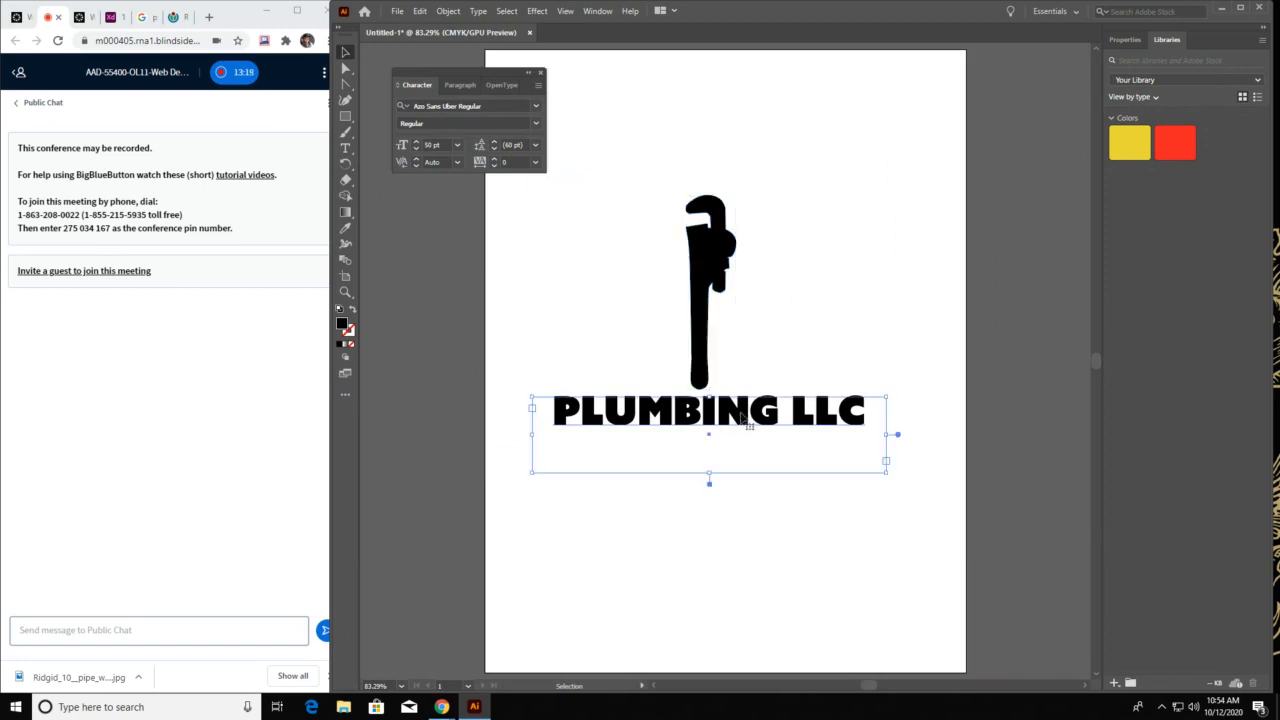
pyautogui.moveTo(709, 472); pyautogui.dragTo(710, 440)
pyautogui.click(783, 322)
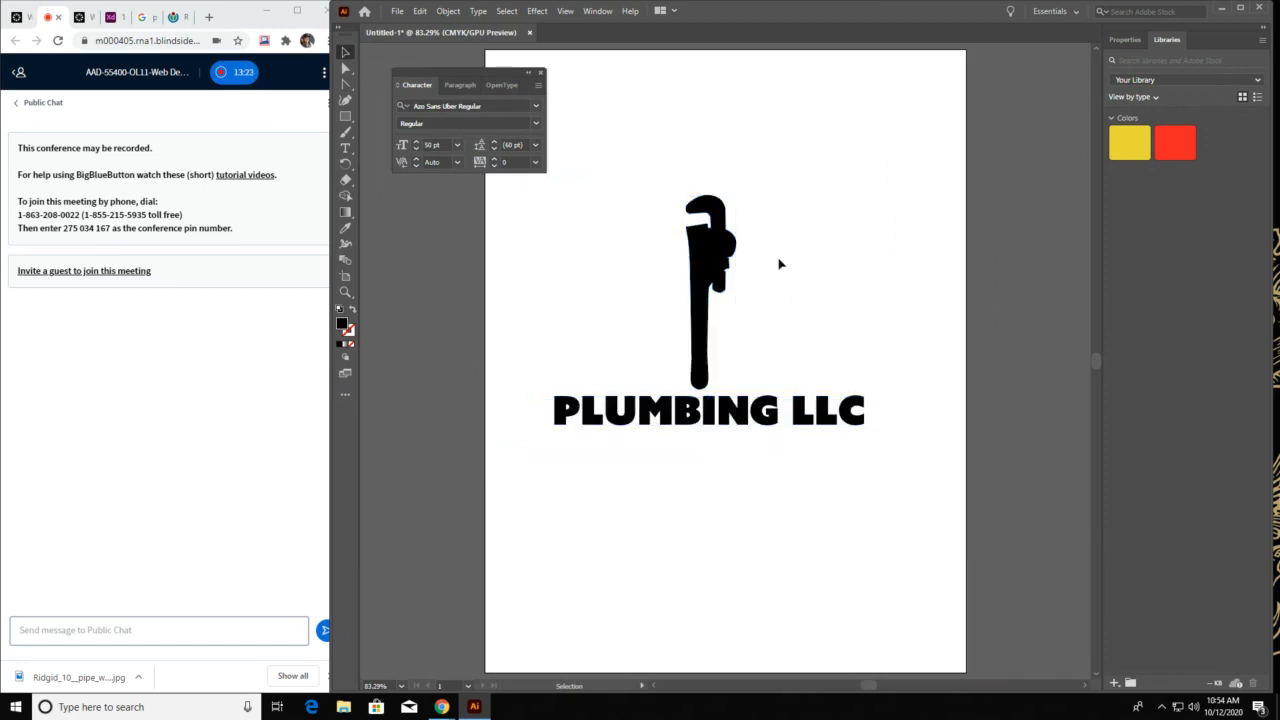
pyautogui.click(810, 405)
pyautogui.click(714, 282)
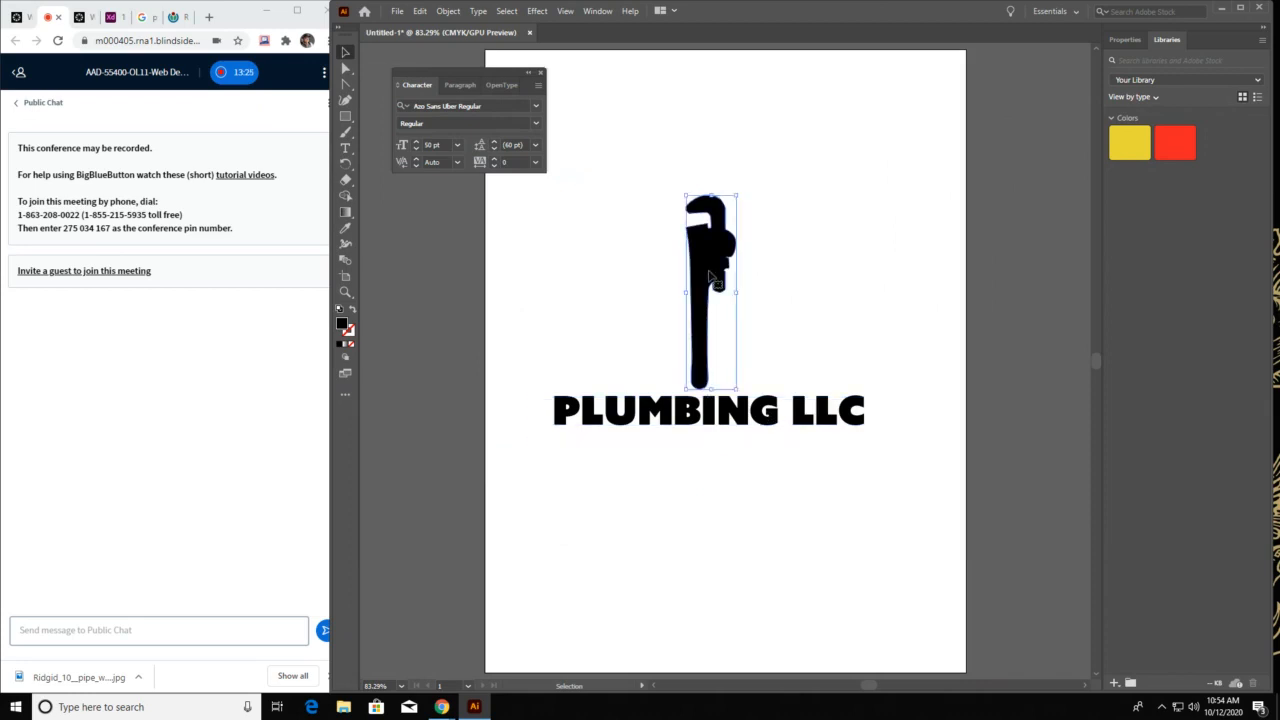
pyautogui.click(729, 408)
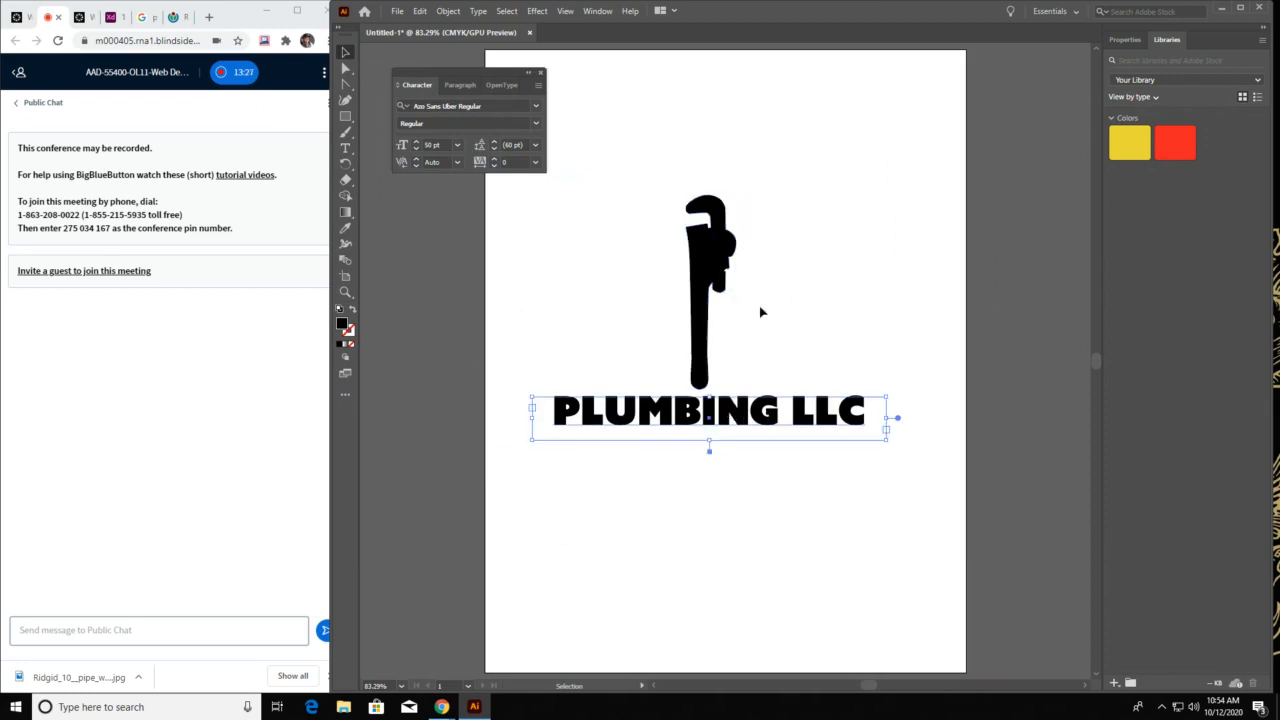
pyautogui.click(759, 307)
pyautogui.click(715, 266)
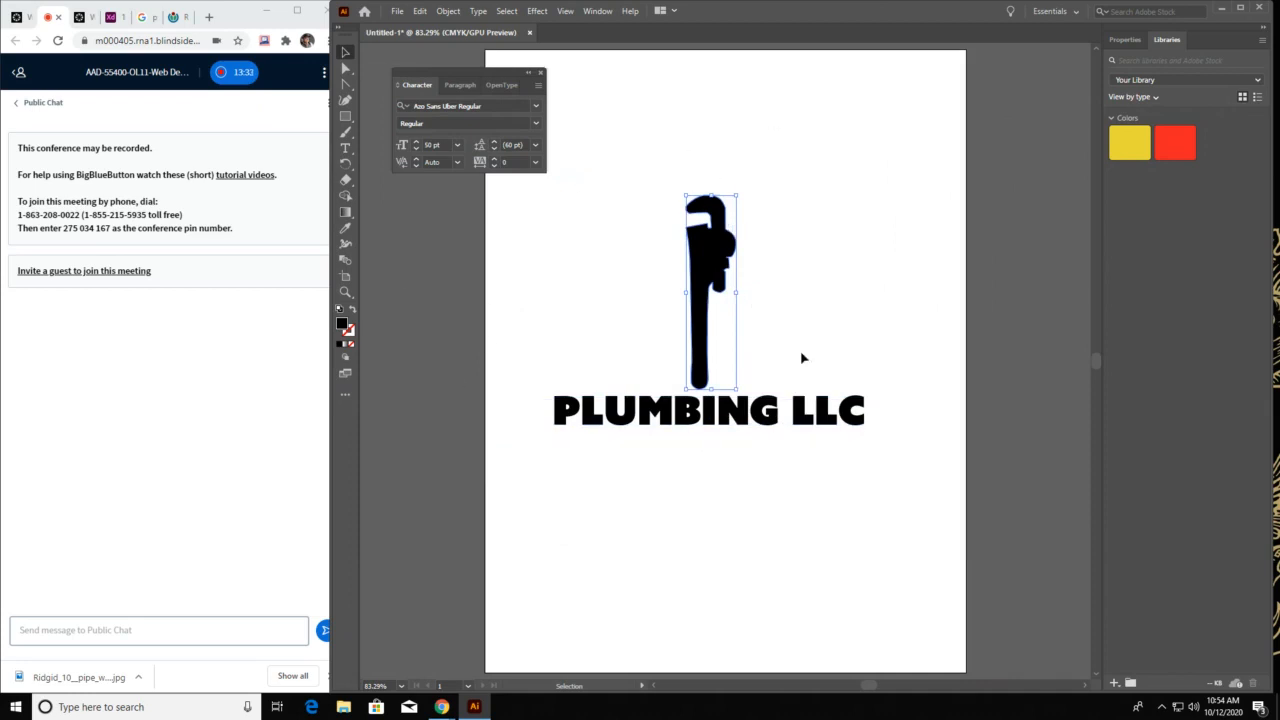
pyautogui.click(720, 139)
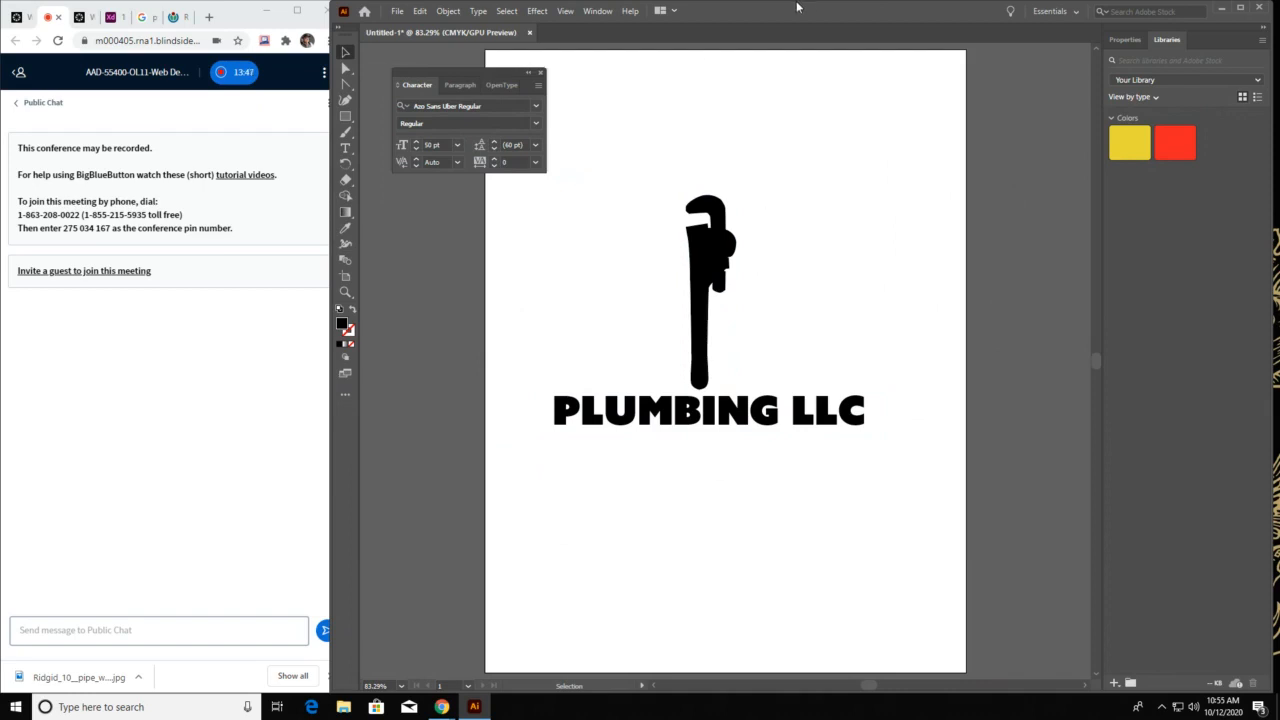
pyautogui.click(716, 276)
pyautogui.click(868, 258)
# Switch to Chrome, search for "pantone book" in a new tab, and go to Google Images in a widened browser window
pyautogui.click(211, 18)
pyautogui.write('pa')
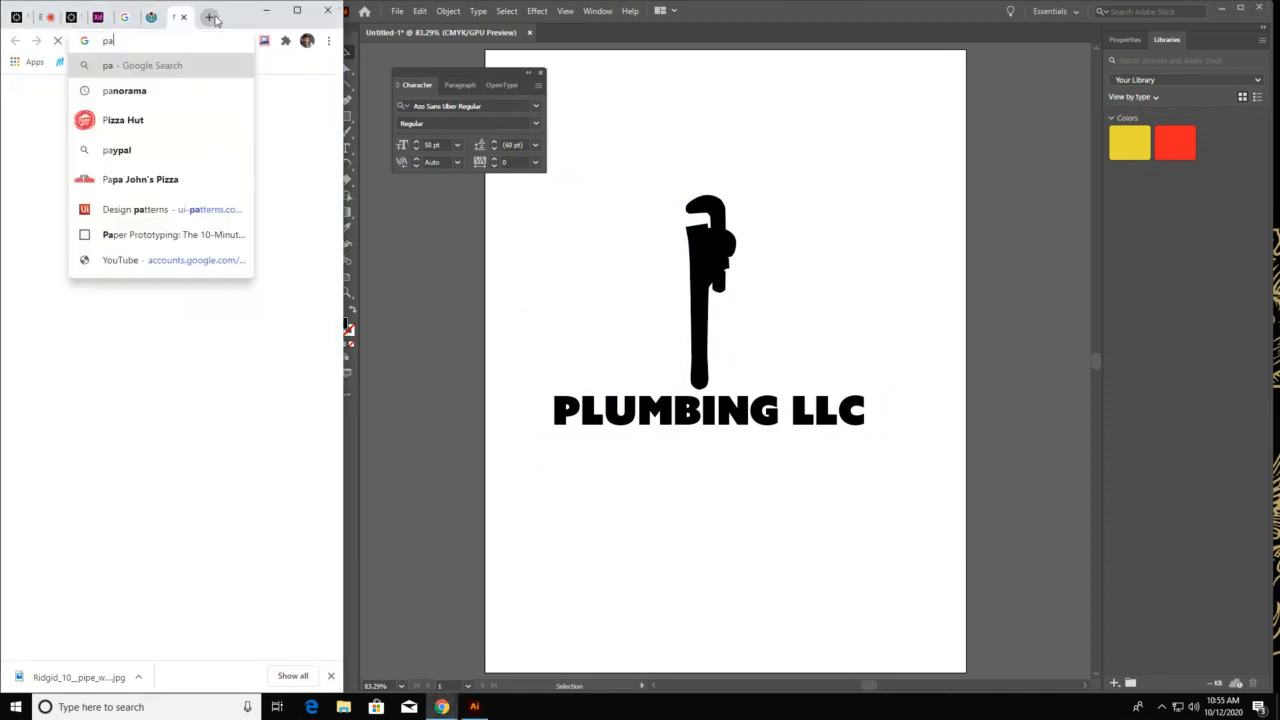
pyautogui.write('ntone blue')
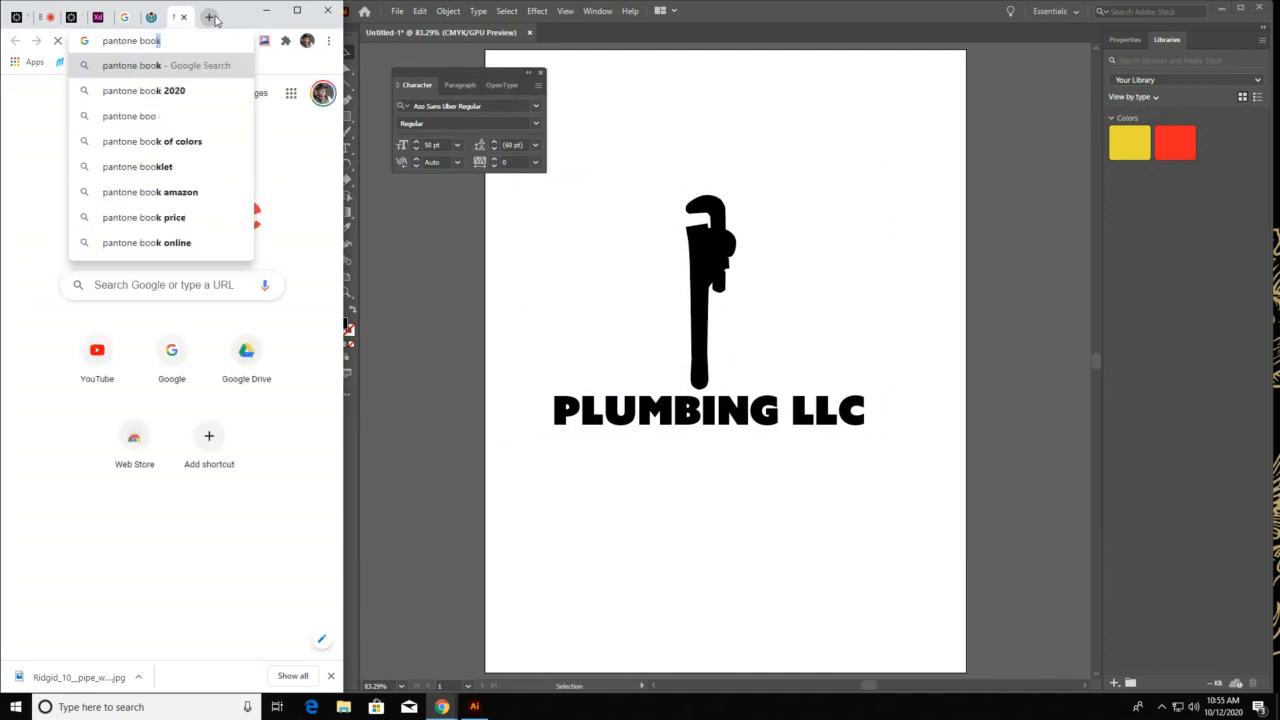
pyautogui.press('Return')
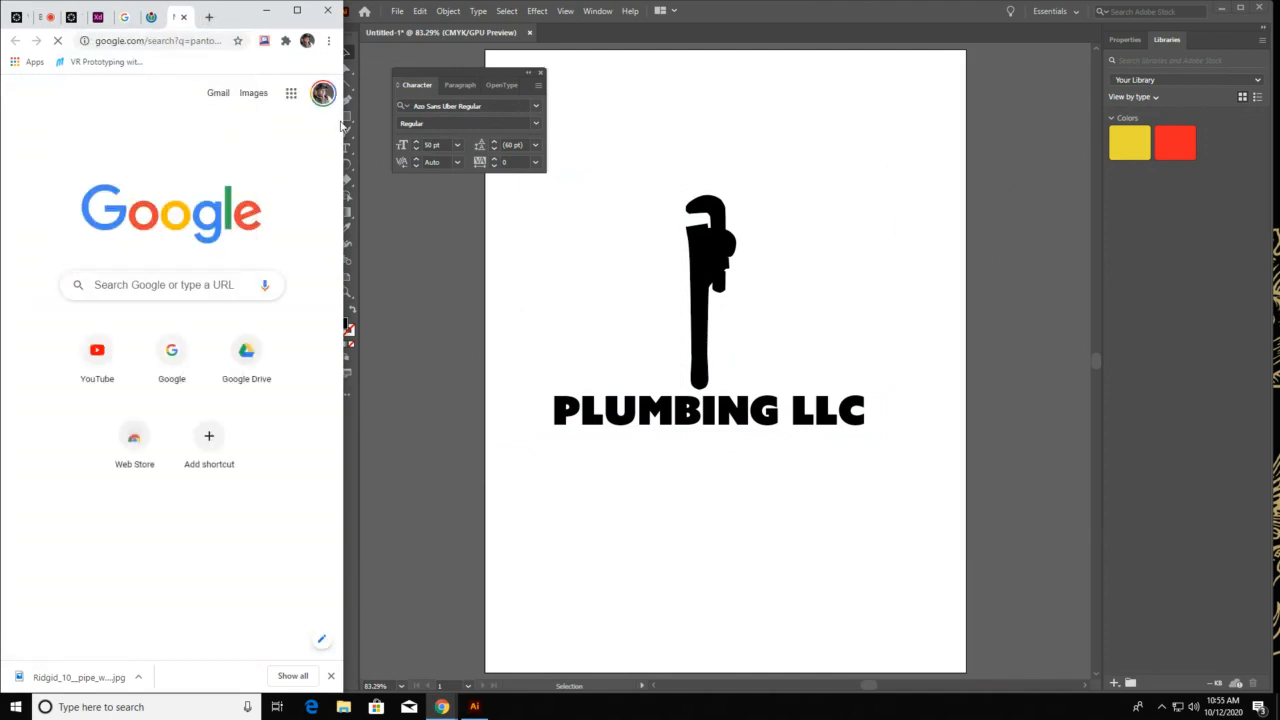
pyautogui.click(255, 93)
pyautogui.moveTo(341, 189); pyautogui.dragTo(735, 190)
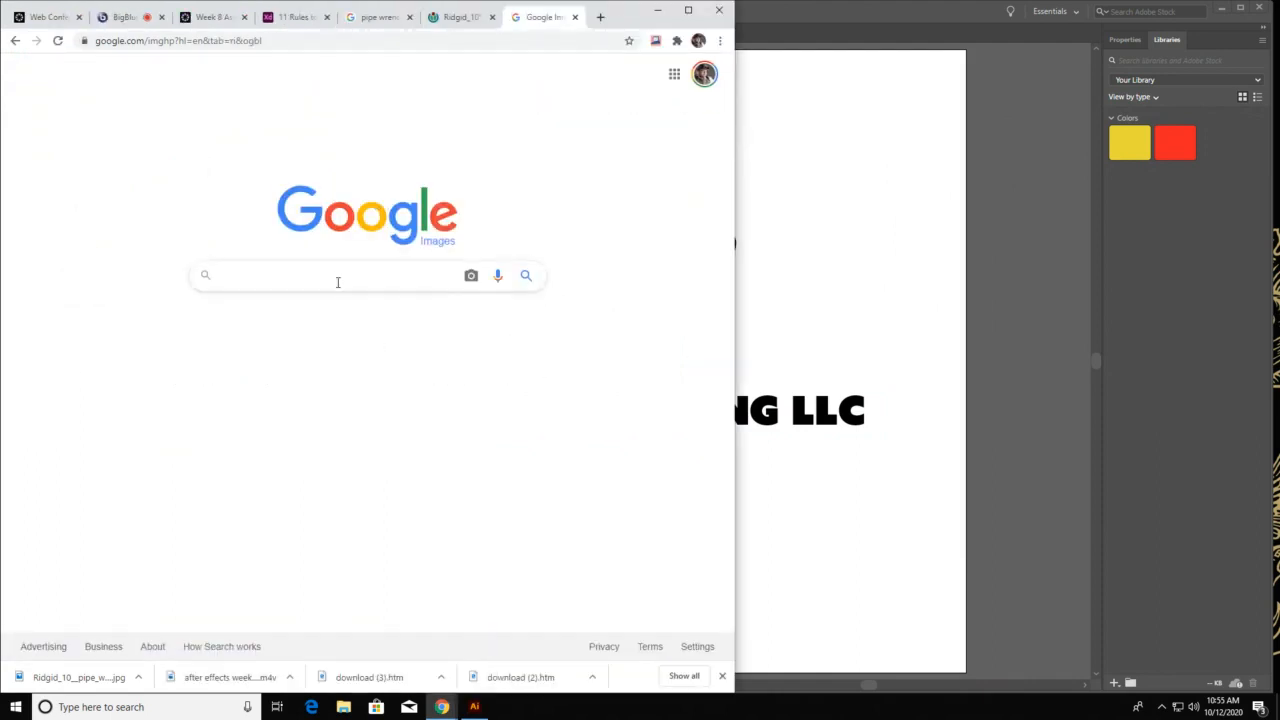
# Search Google Images for "pantone color book" and look over the pictured color guides
pyautogui.write('pand')
pyautogui.press('BackSpace')
pyautogui.write('t')
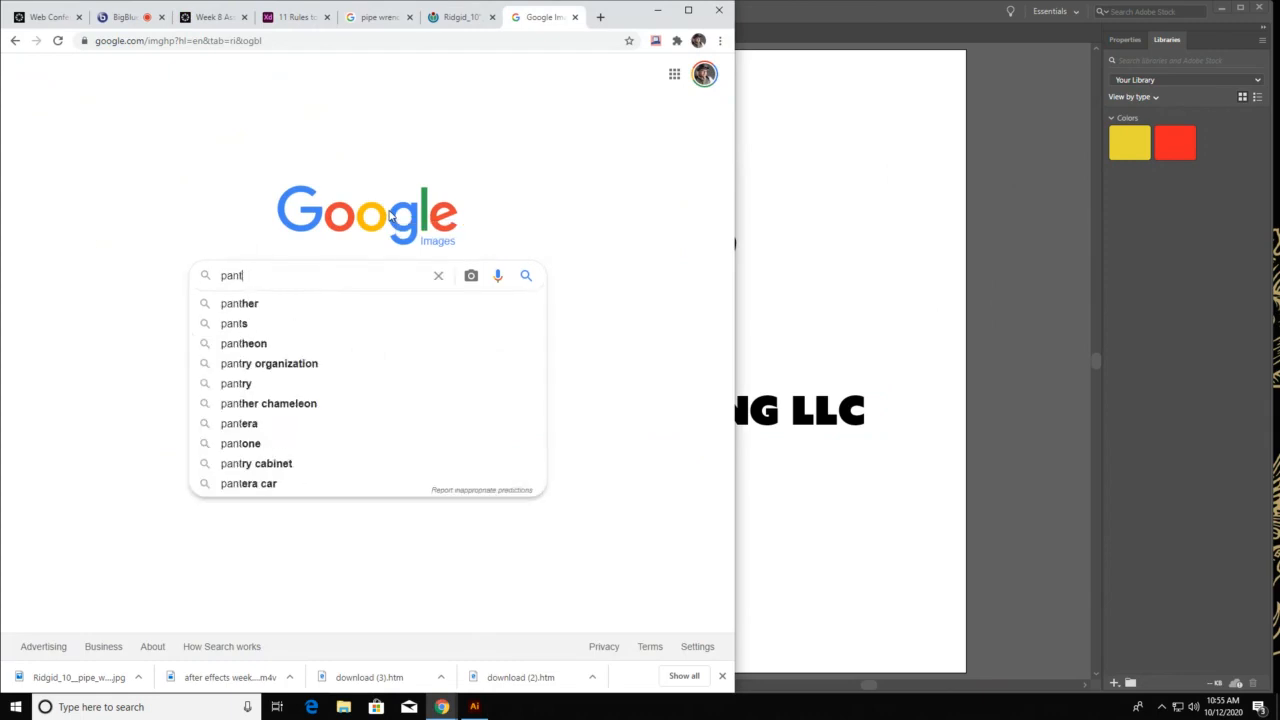
pyautogui.write('one color book')
pyautogui.press('Return')
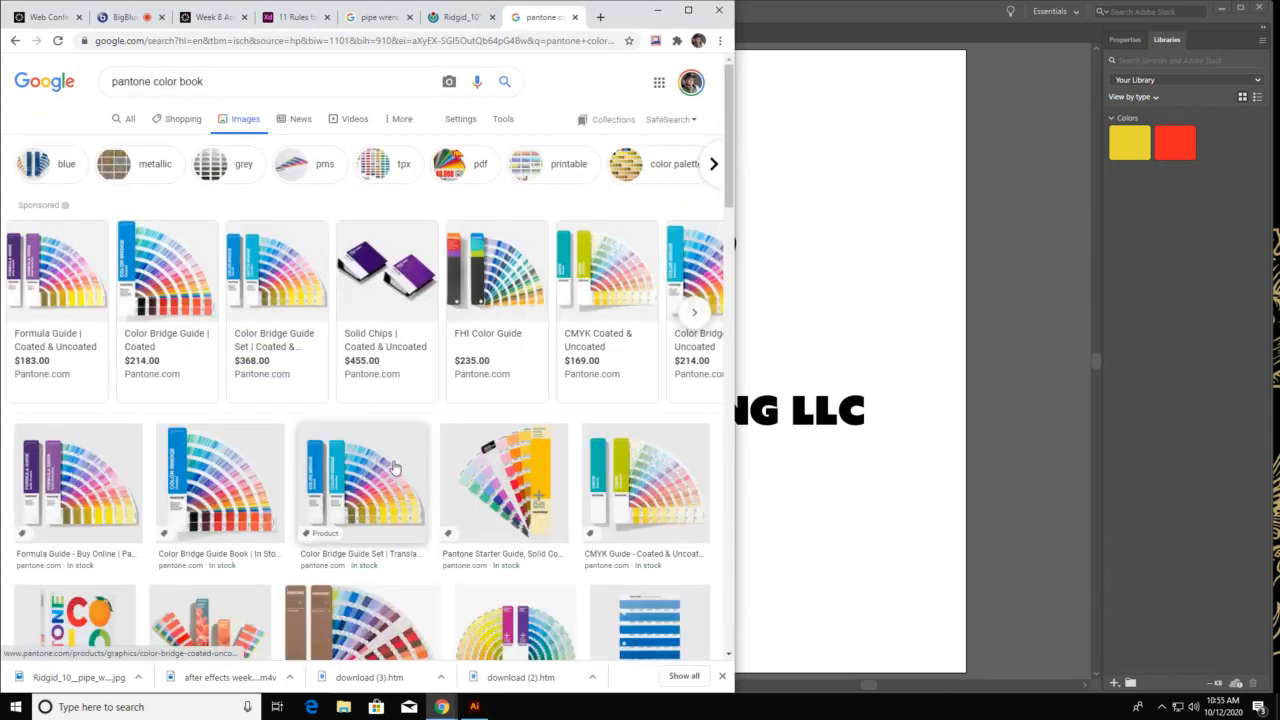
pyautogui.scroll(-2, 338, 540)
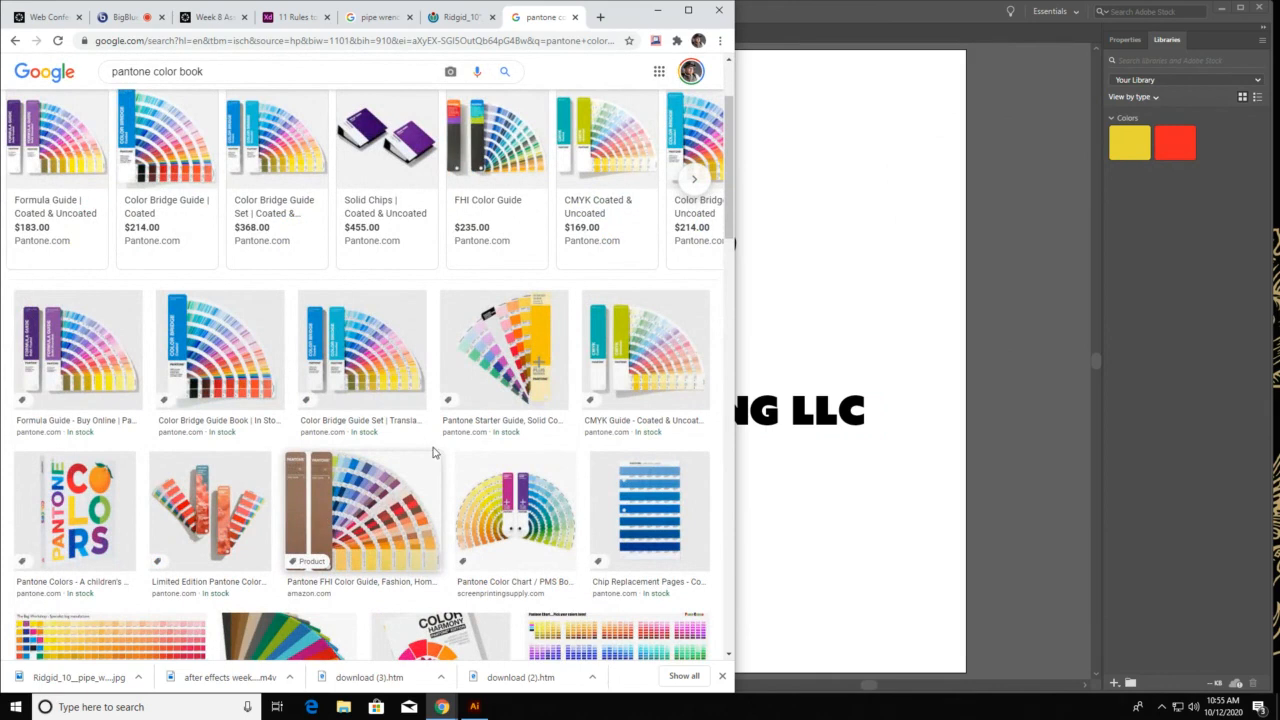
pyautogui.scroll(2, 517, 419)
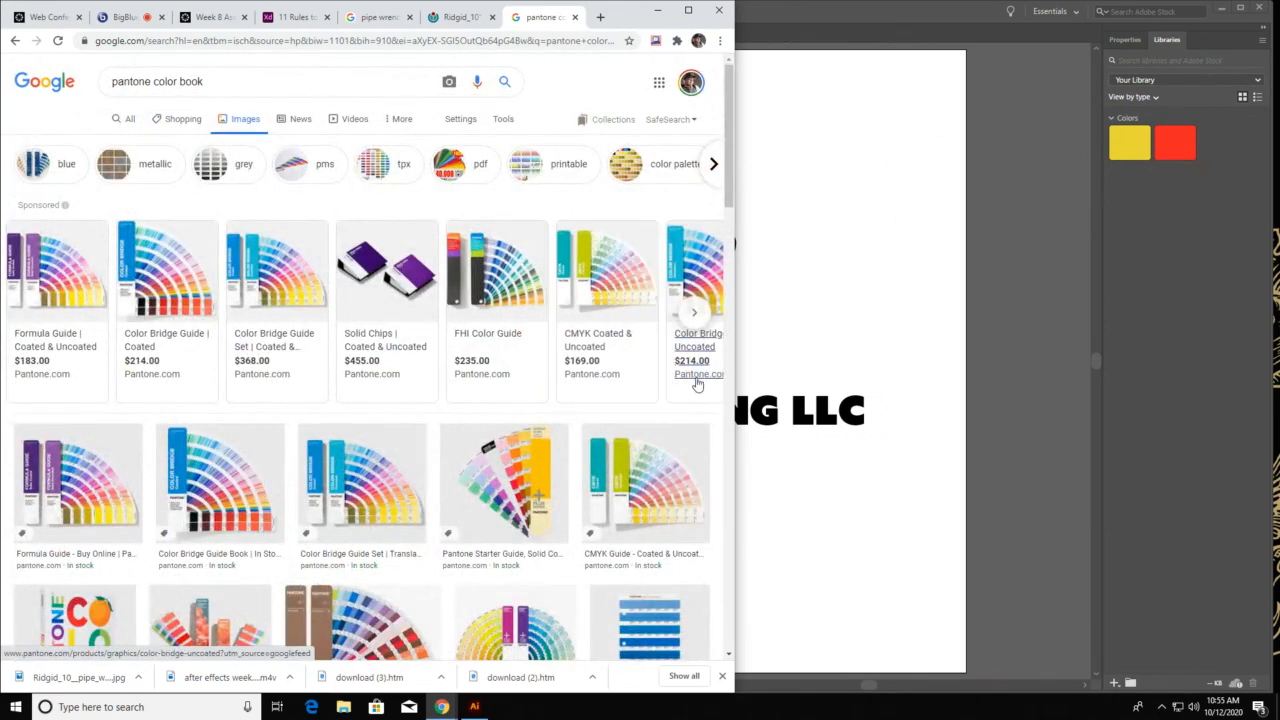
# Return to Illustrator and set the fill color to bright blue 1424EF with no artwork selected
pyautogui.click(768, 432)
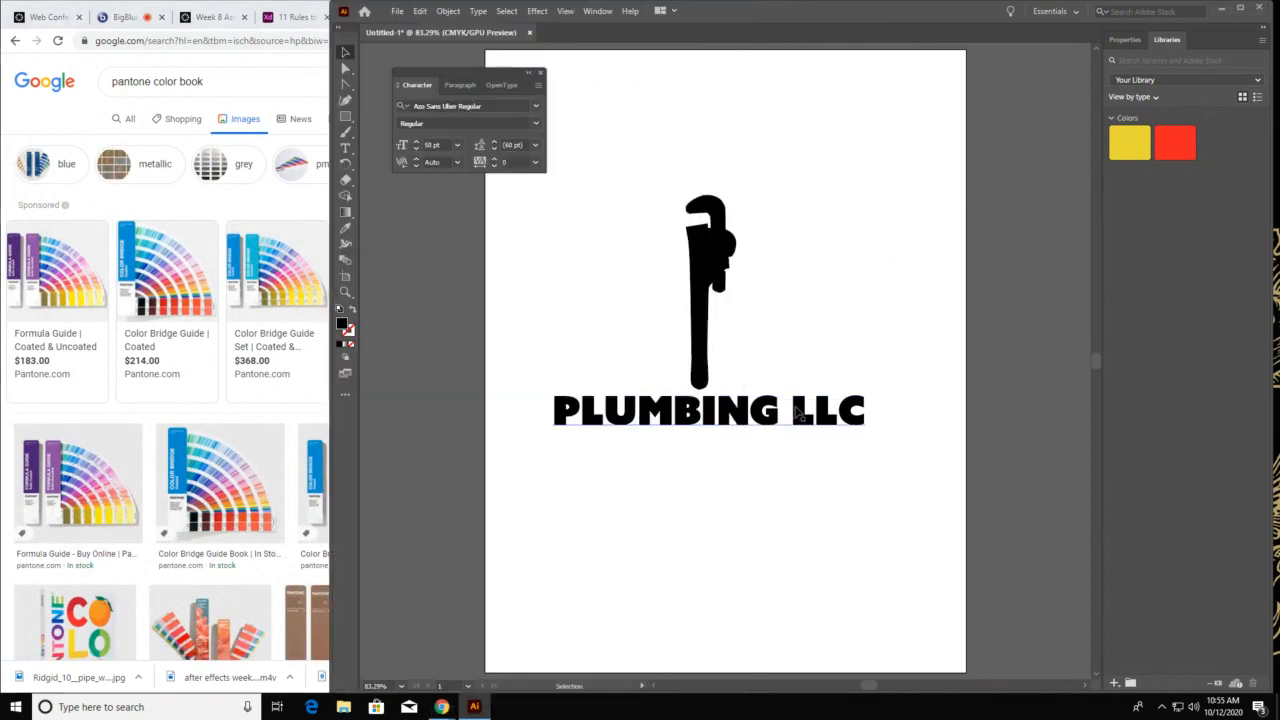
pyautogui.doubleClick(343, 324)
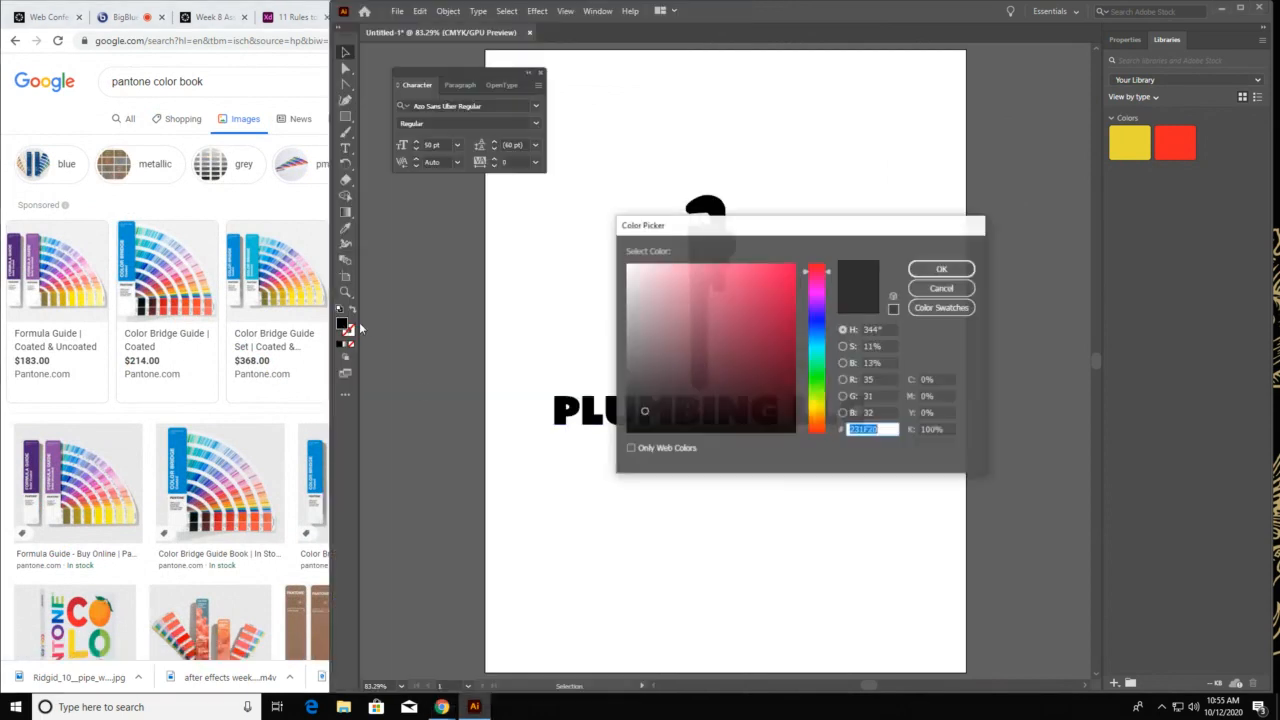
pyautogui.click(822, 400)
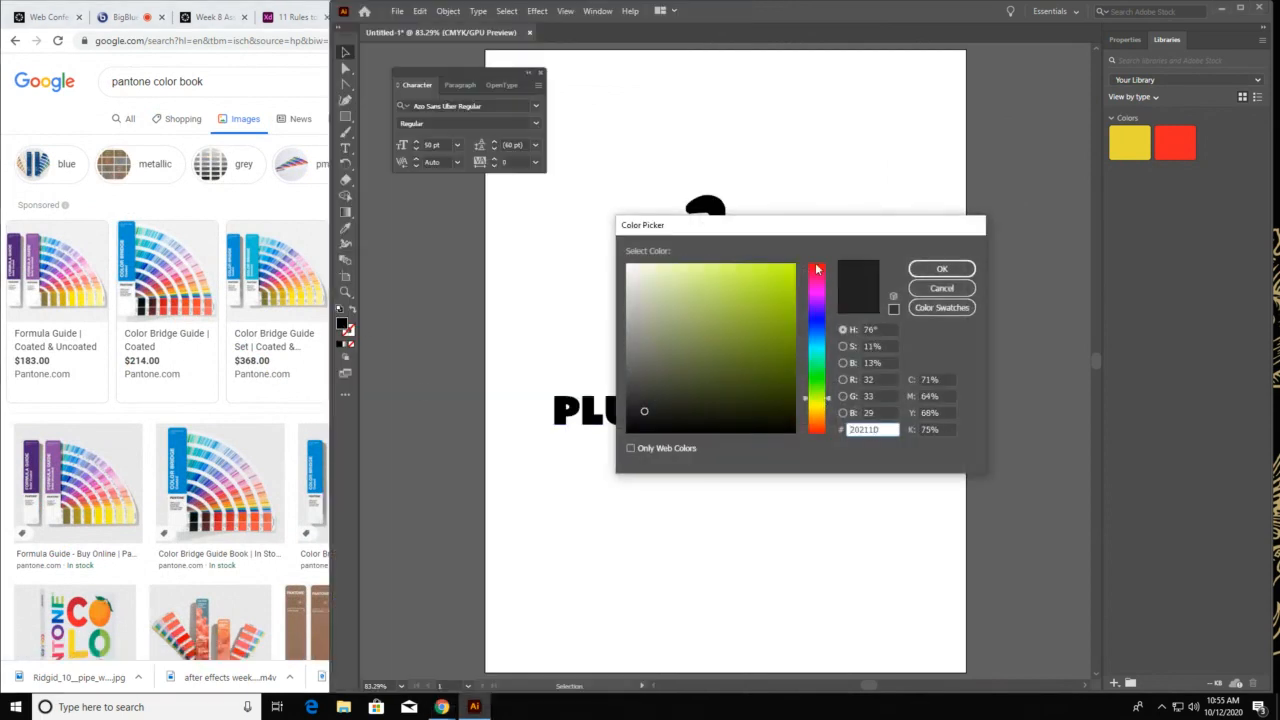
pyautogui.click(822, 323)
pyautogui.click(781, 273)
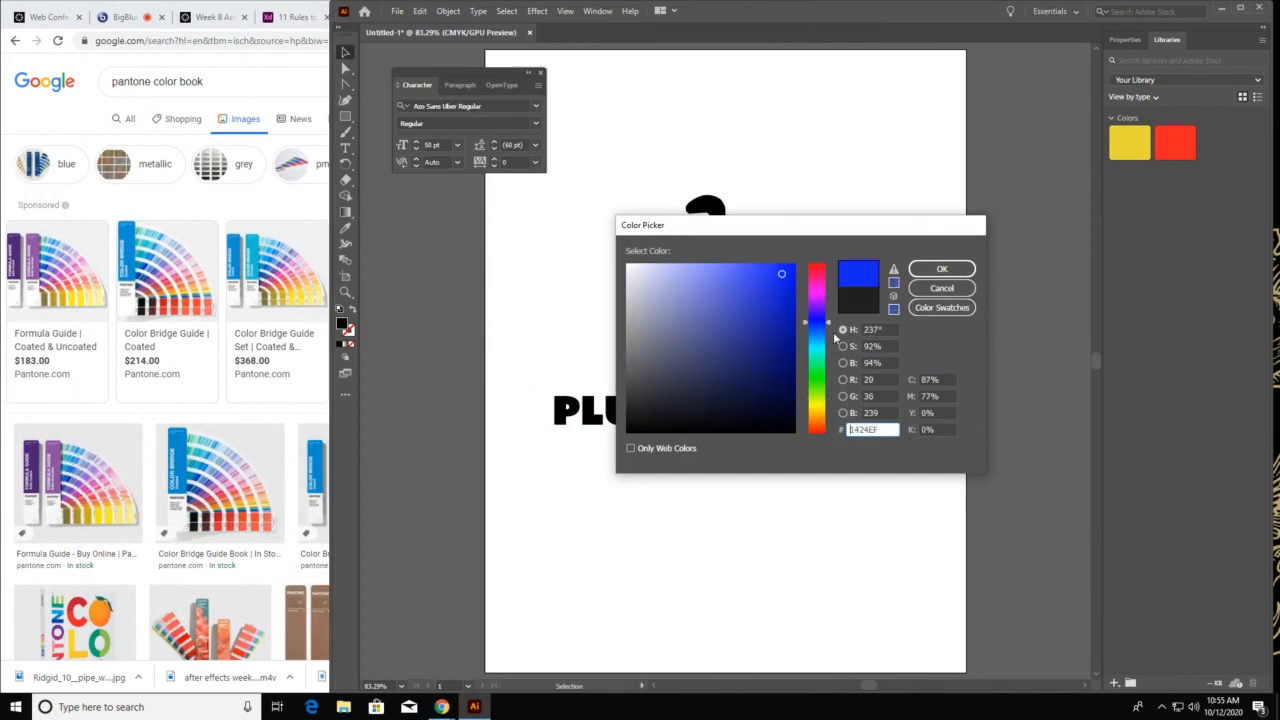
pyautogui.press('Return')
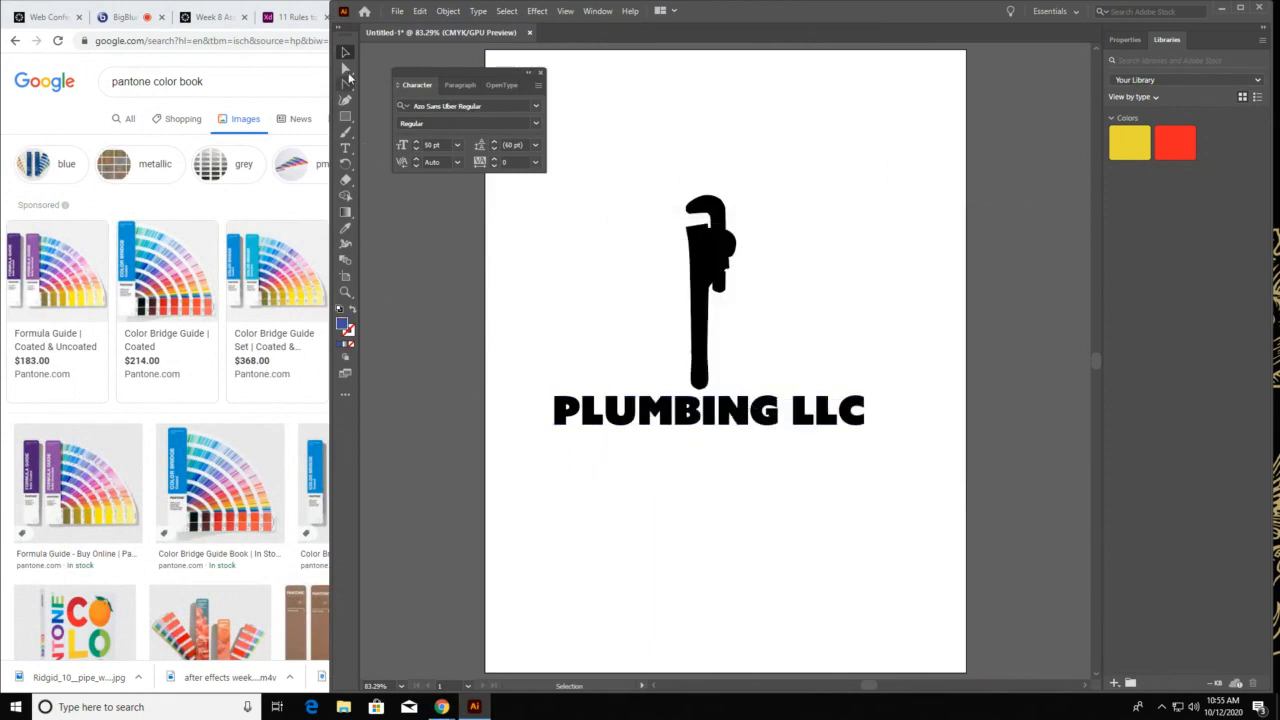
# Fill the wrench silhouette with the blue-violet color 481FDD
pyautogui.click(345, 52)
pyautogui.click(706, 300)
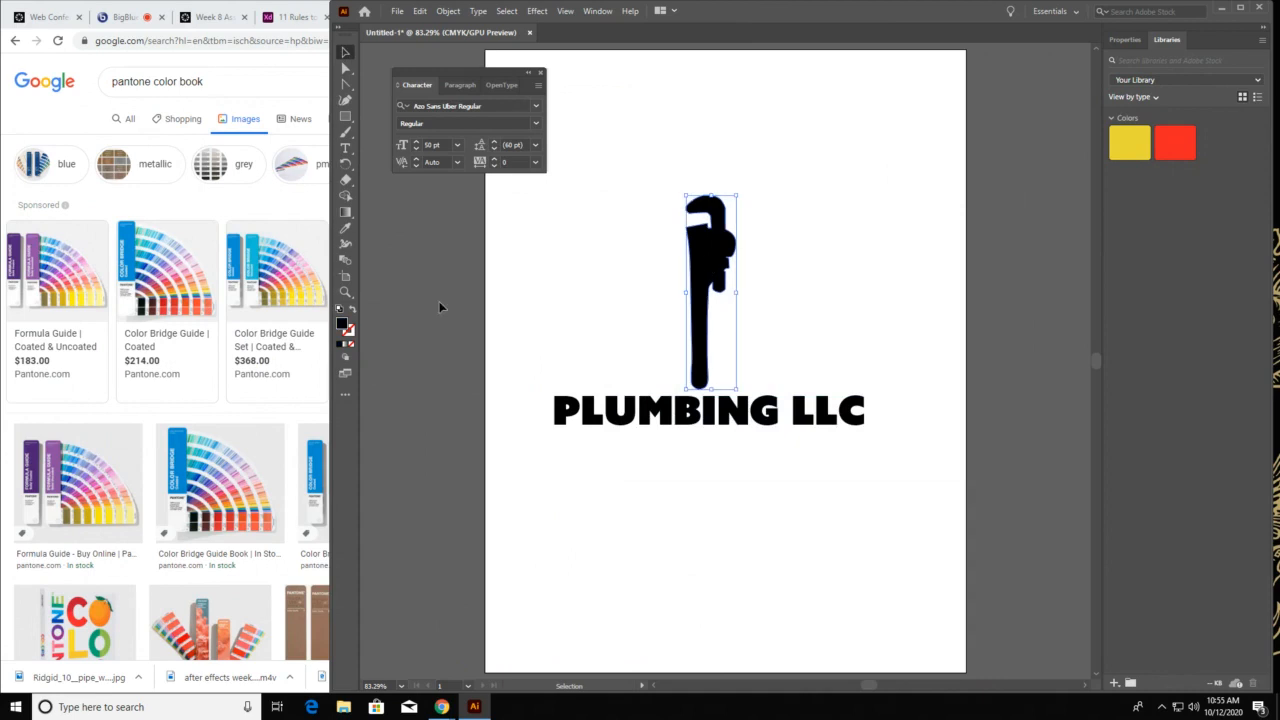
pyautogui.doubleClick(342, 324)
pyautogui.click(817, 313)
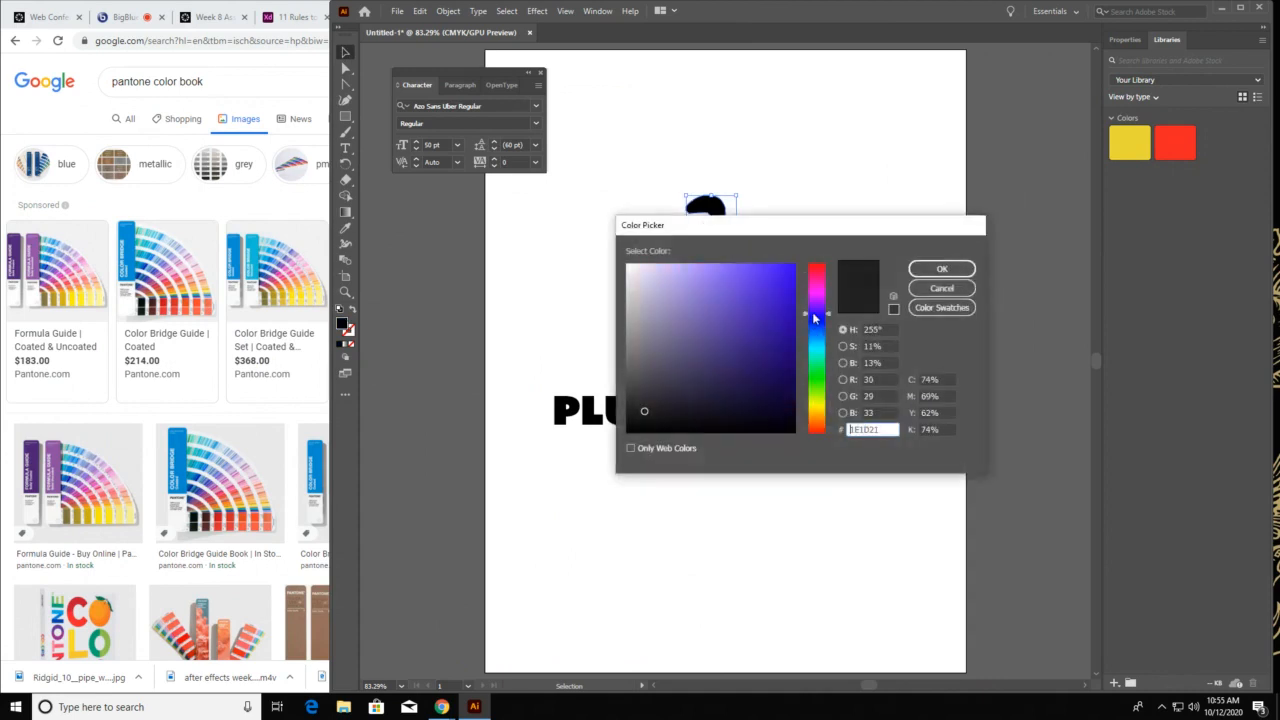
pyautogui.click(771, 286)
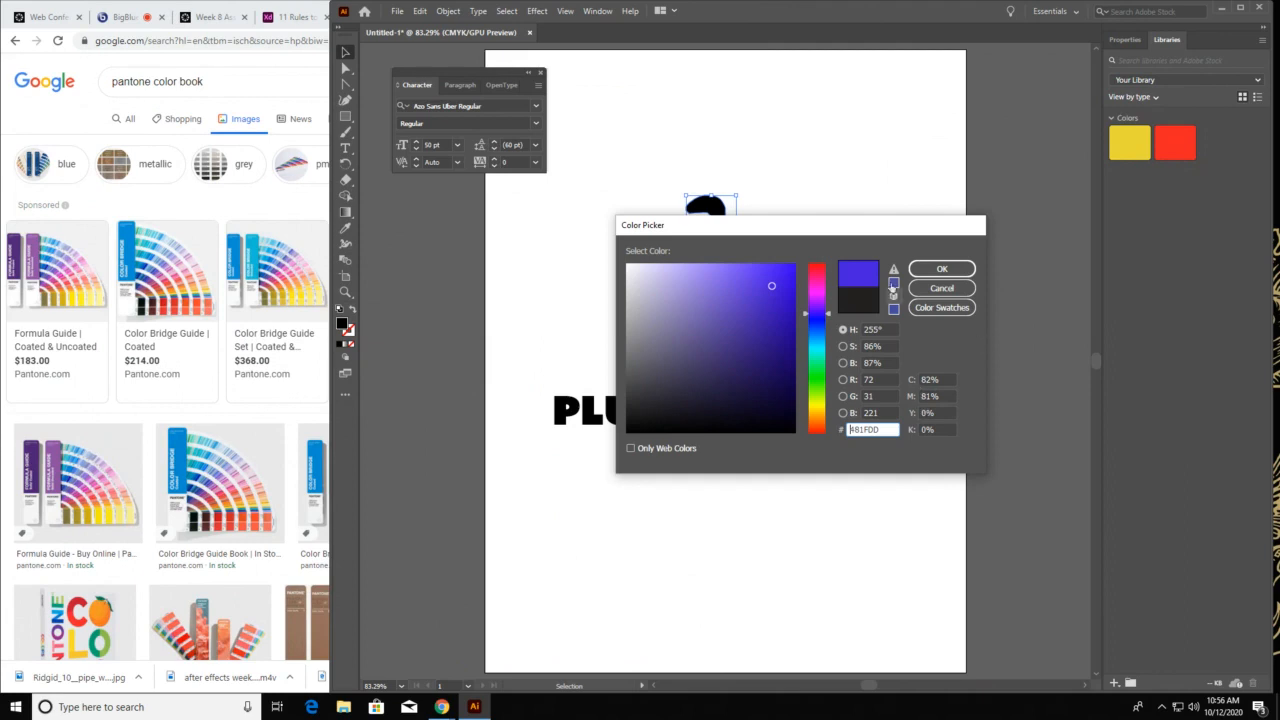
pyautogui.click(941, 272)
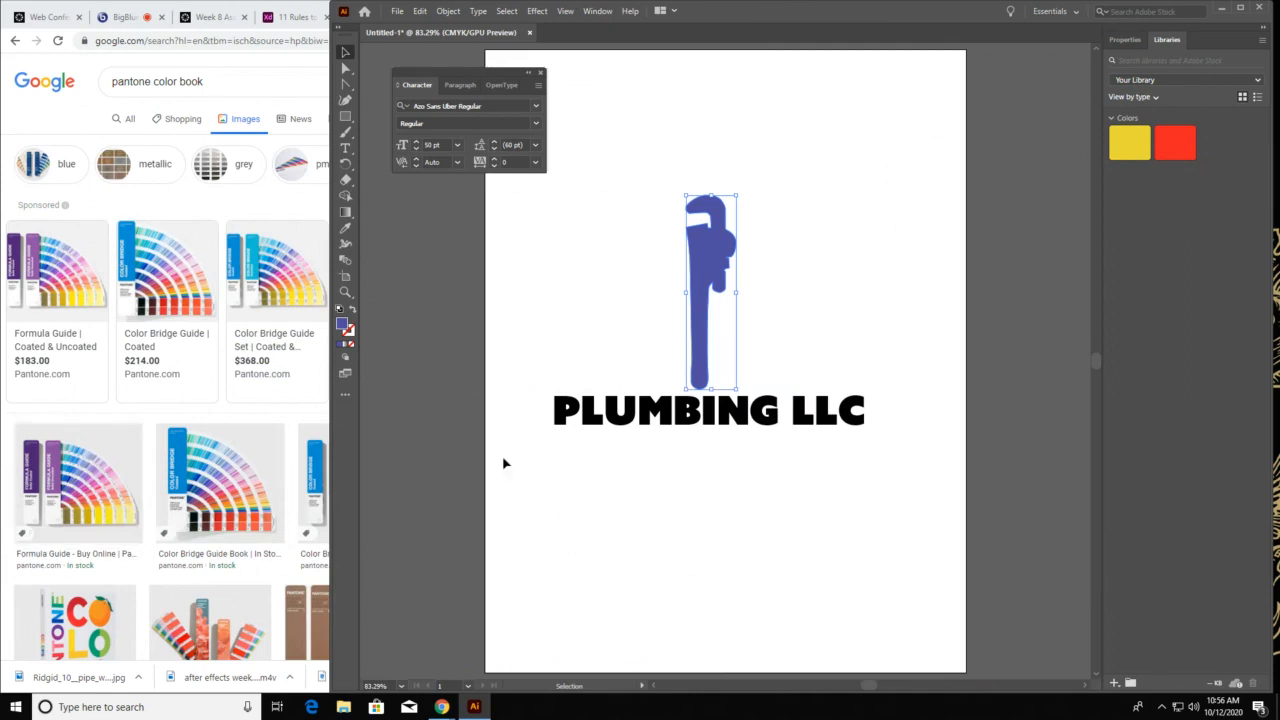
# Bring up the document's color swatches and place them clear of the wrench
pyautogui.click(599, 11)
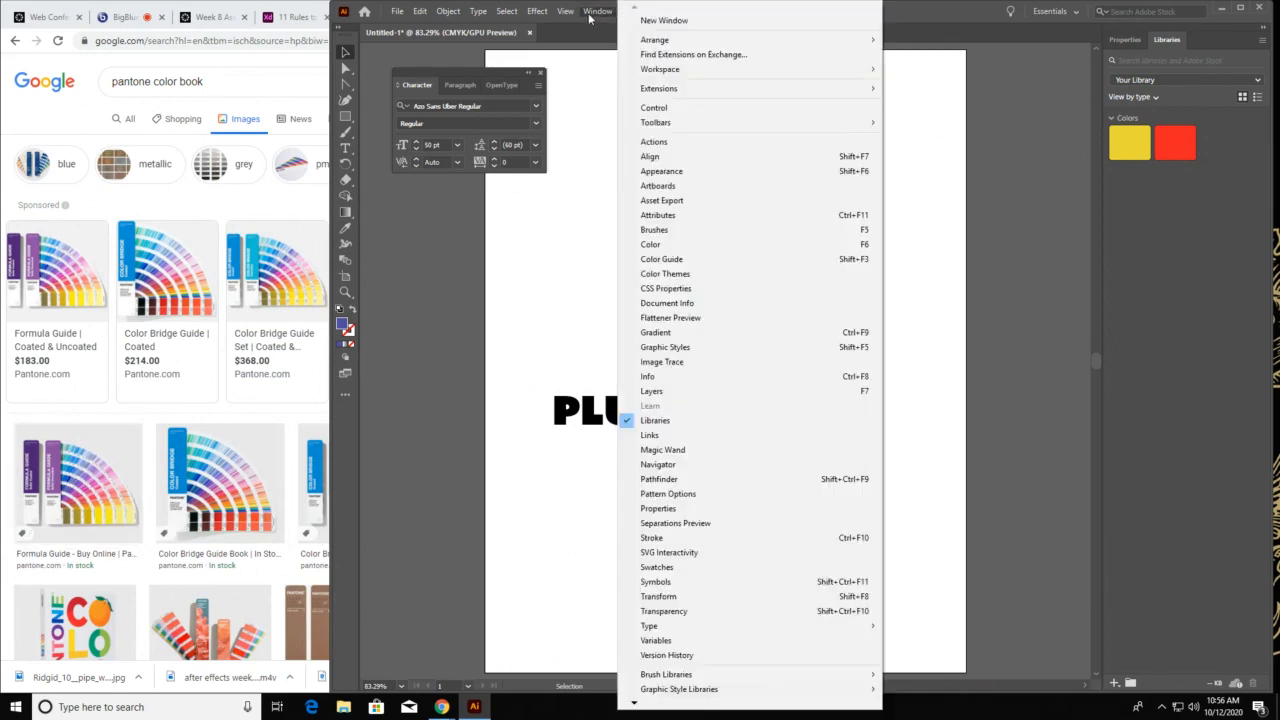
pyautogui.click(594, 12)
pyautogui.click(596, 12)
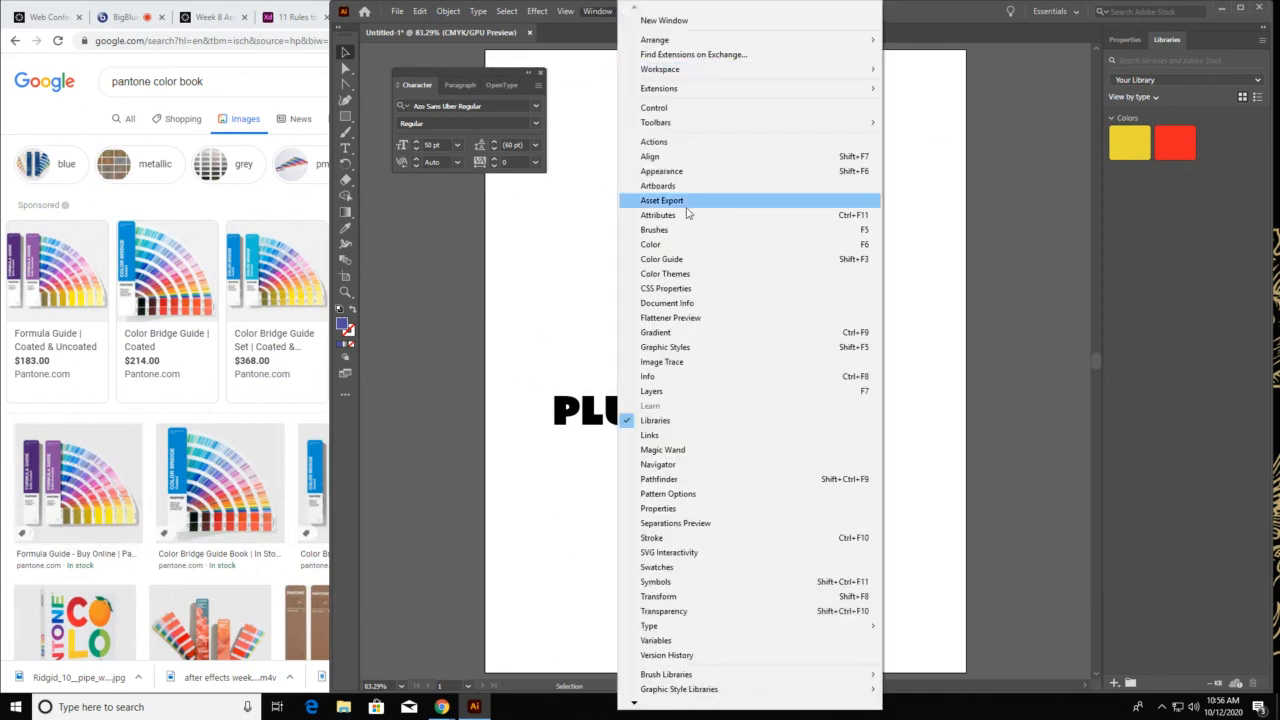
pyautogui.click(686, 575)
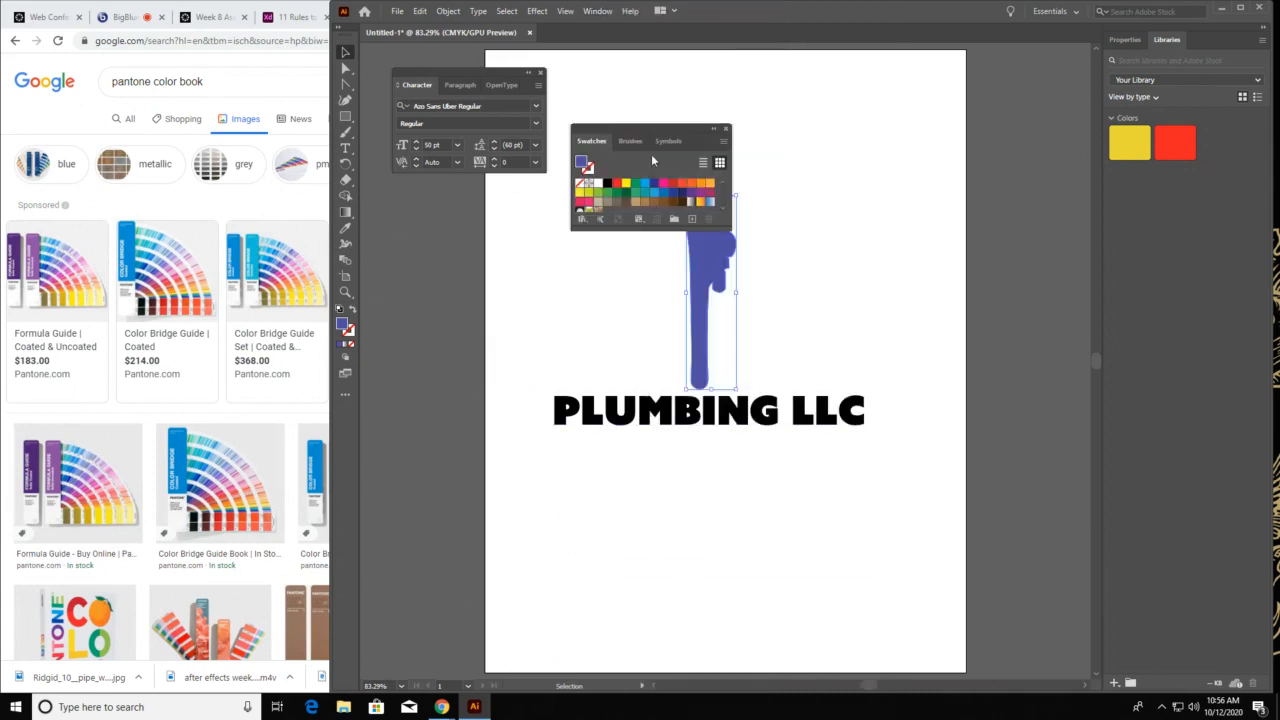
pyautogui.moveTo(655, 127); pyautogui.dragTo(911, 102)
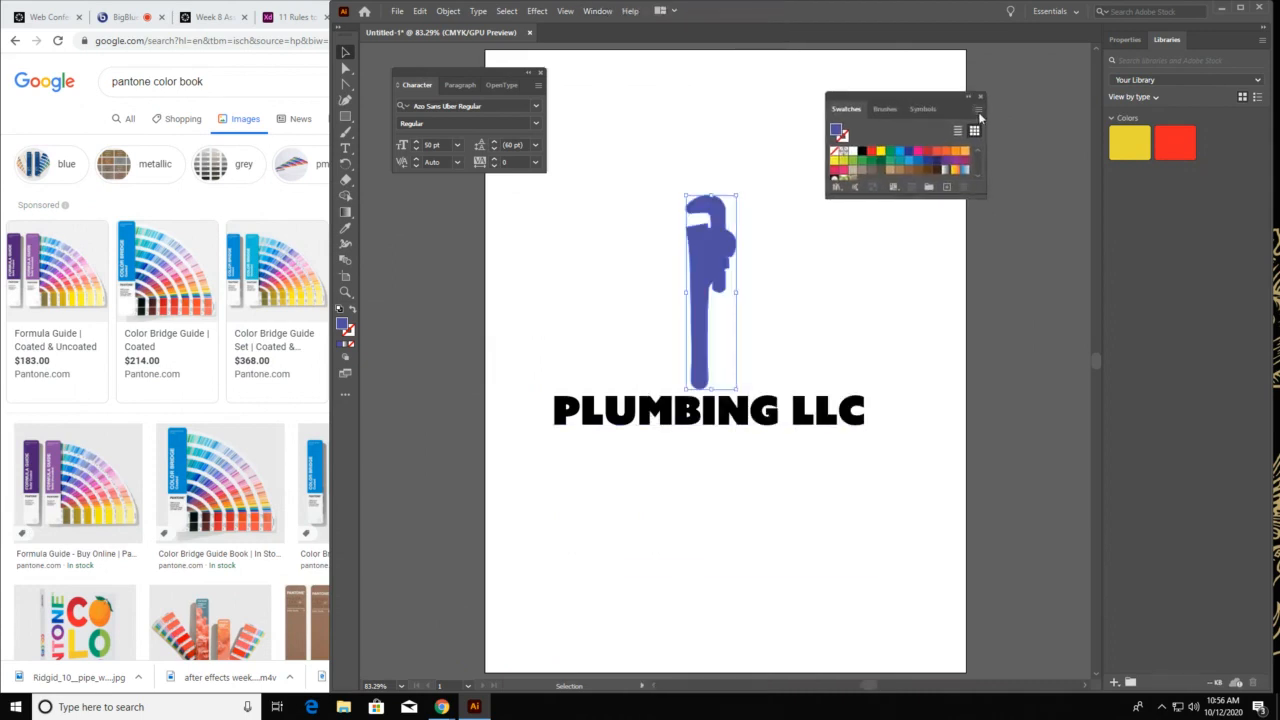
# Open the PANTONE+ Solid Uncoated color book and place it clear of the wrench and lettering
pyautogui.click(978, 110)
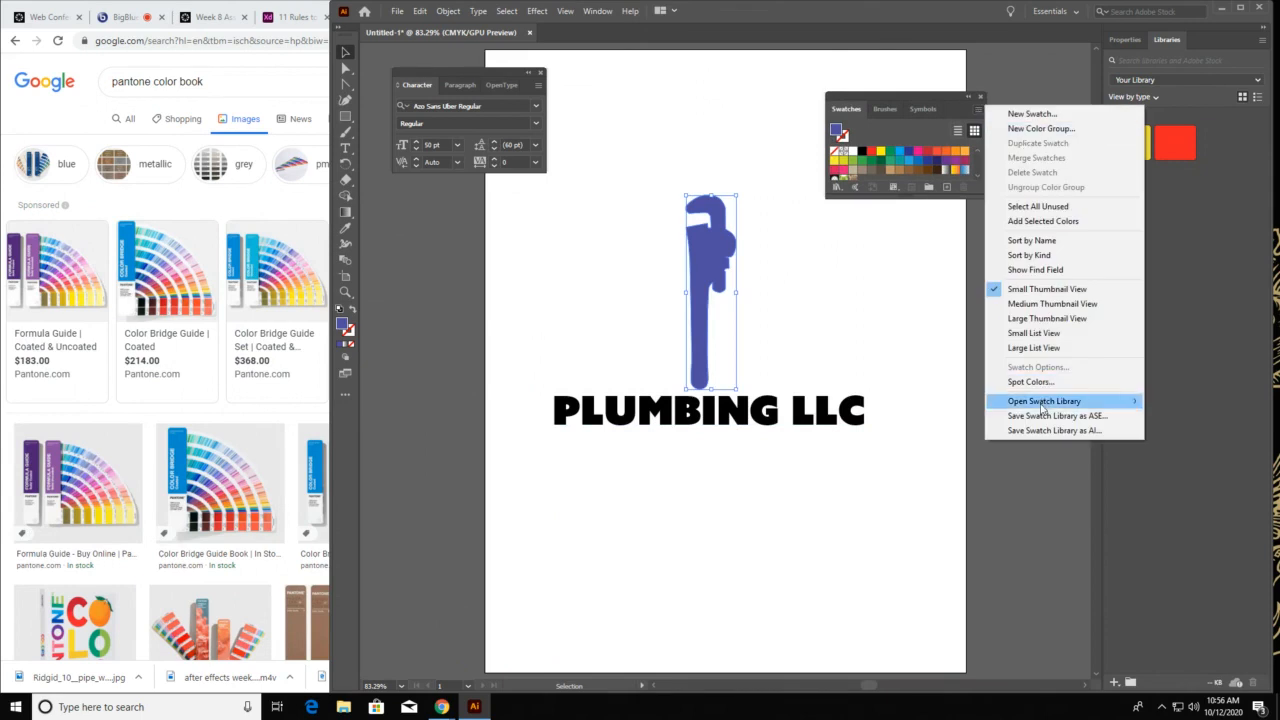
pyautogui.moveTo(1043, 405)
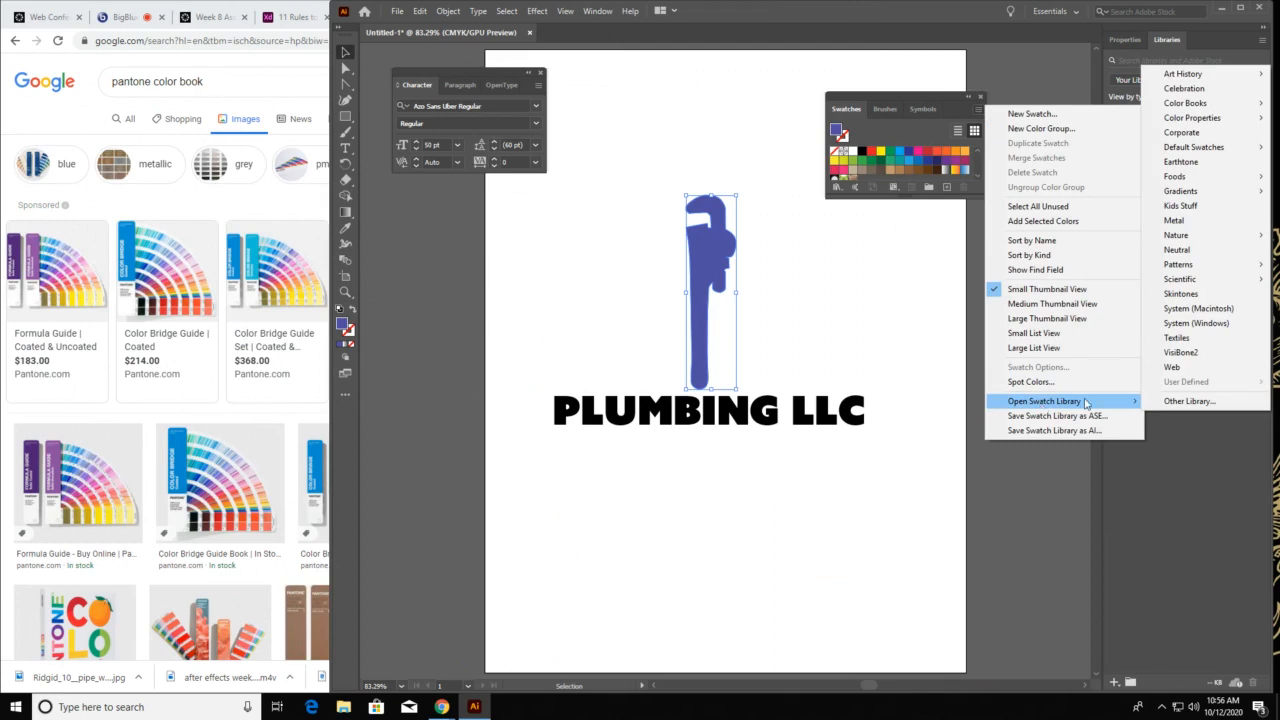
pyautogui.moveTo(1215, 106)
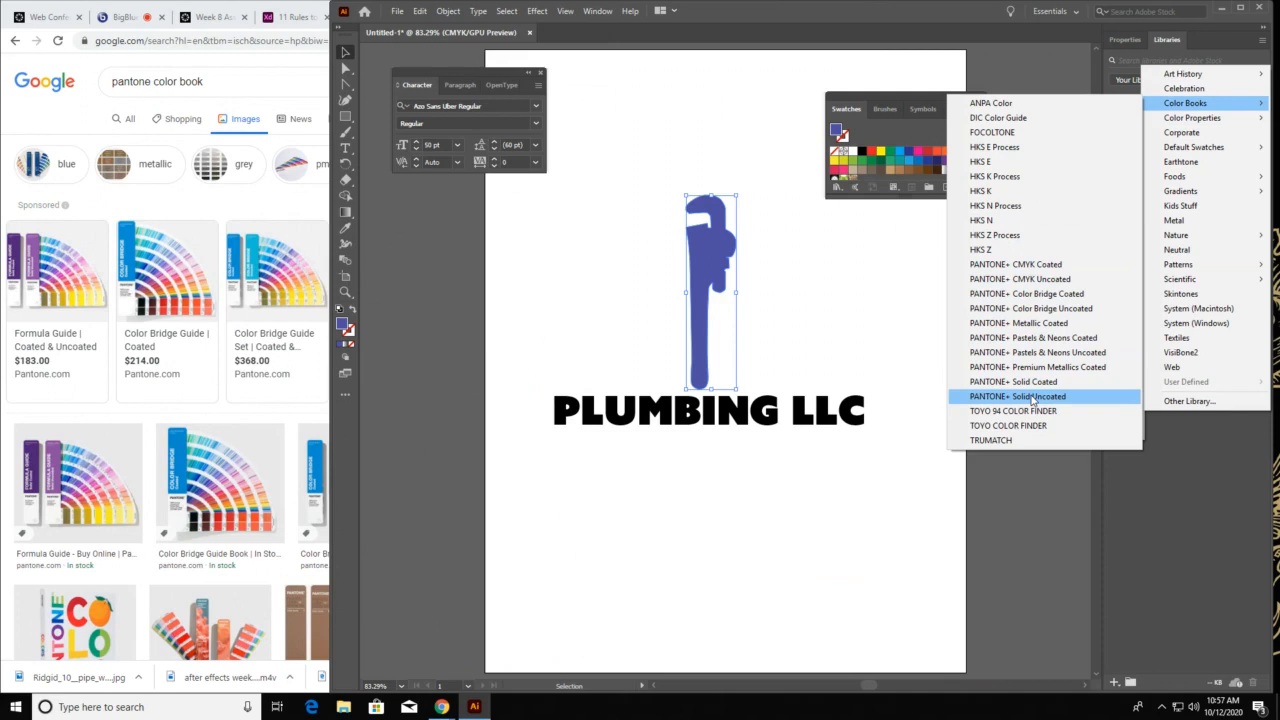
pyautogui.click(1033, 398)
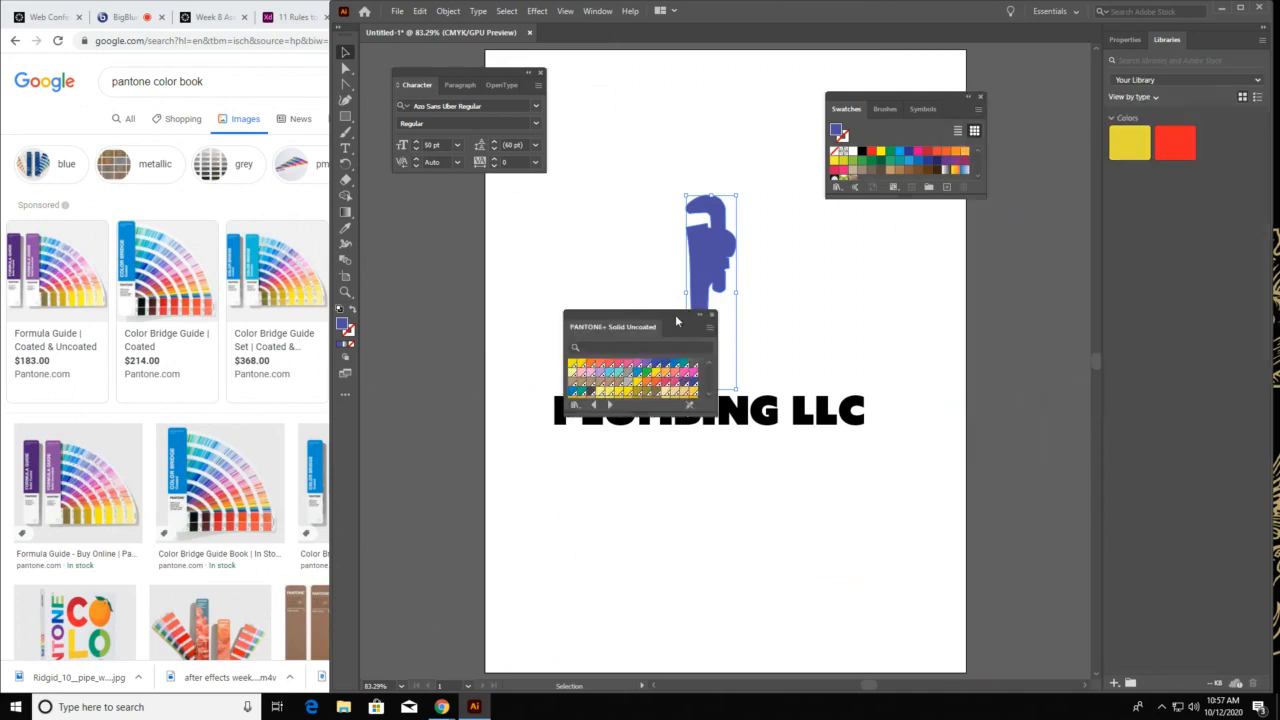
pyautogui.moveTo(673, 310); pyautogui.dragTo(1055, 35)
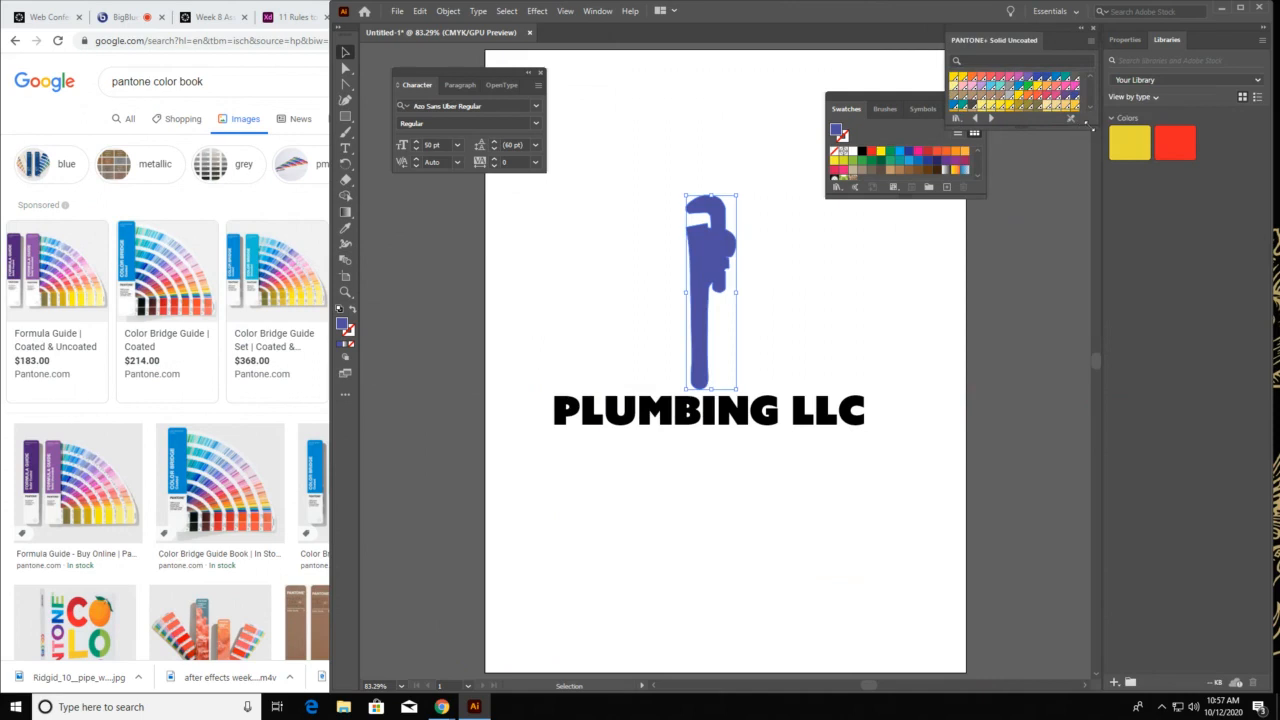
# Enlarge the PANTONE+ Solid Uncoated book, fill the wrench with a lighter periwinkle blue from it, and close the book
pyautogui.moveTo(1092, 128); pyautogui.dragTo(1187, 604)
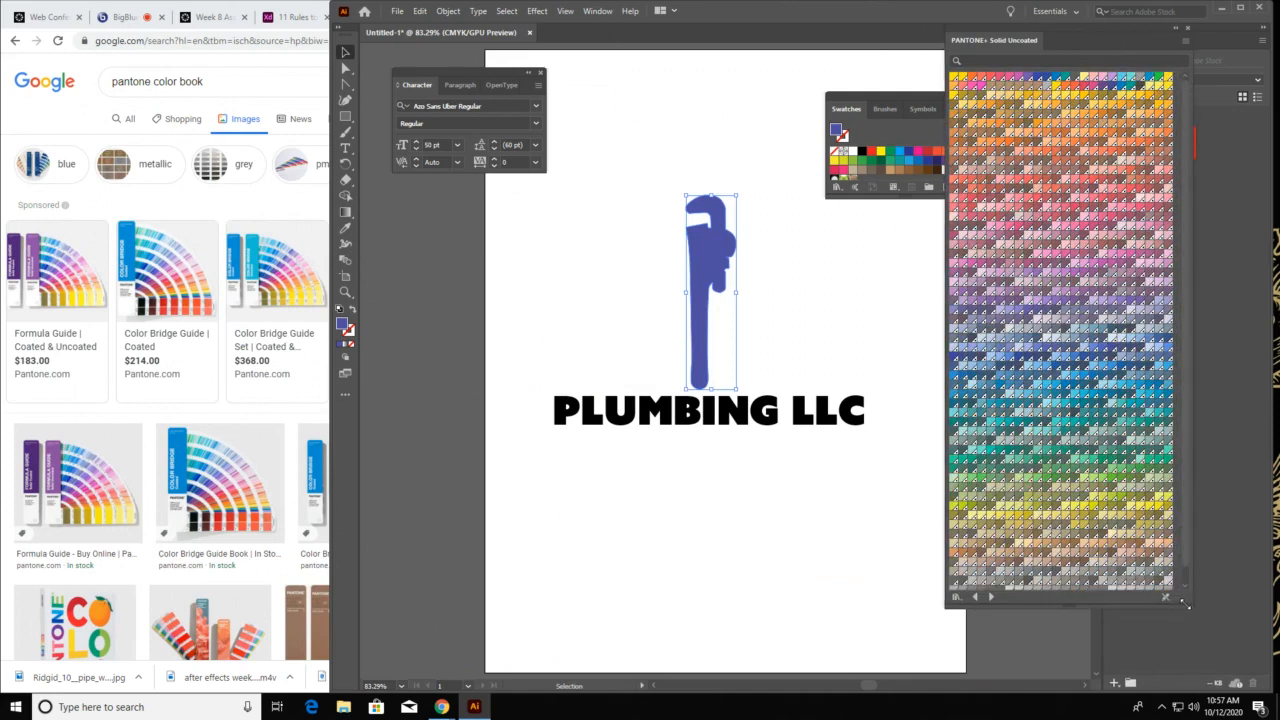
pyautogui.click(1046, 374)
pyautogui.click(1040, 400)
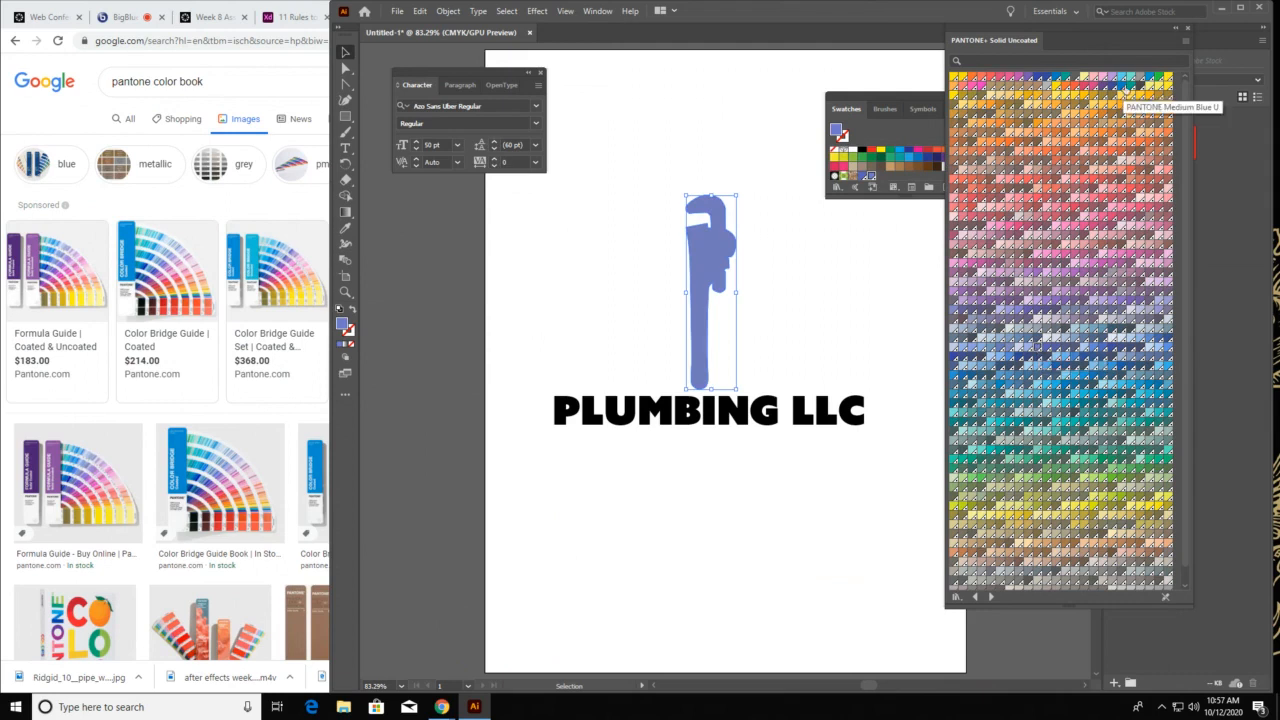
pyautogui.moveTo(1083, 37); pyautogui.dragTo(967, 276)
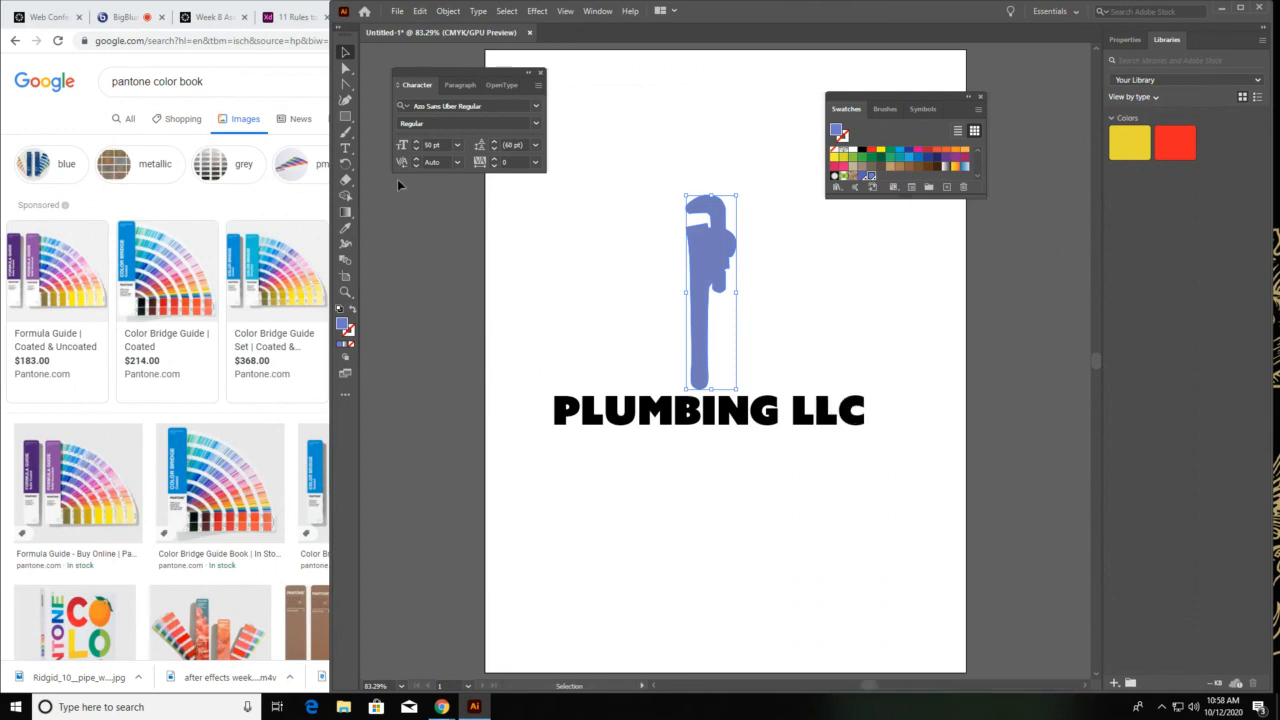
# Draw a small rectangle in the wrench color near the artboard's lower-left corner and add the text label 2726U beside it
pyautogui.click(345, 116)
pyautogui.moveTo(520, 591); pyautogui.dragTo(582, 641)
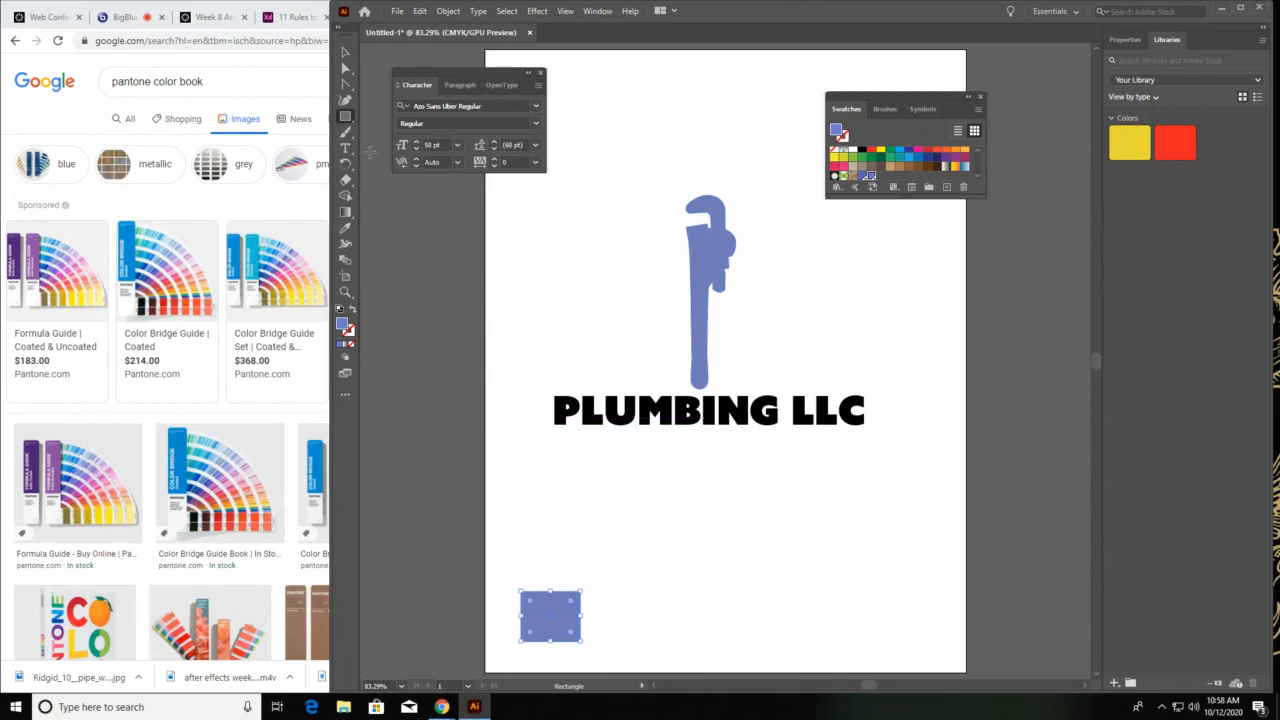
pyautogui.click(345, 148)
pyautogui.moveTo(591, 590); pyautogui.dragTo(799, 641)
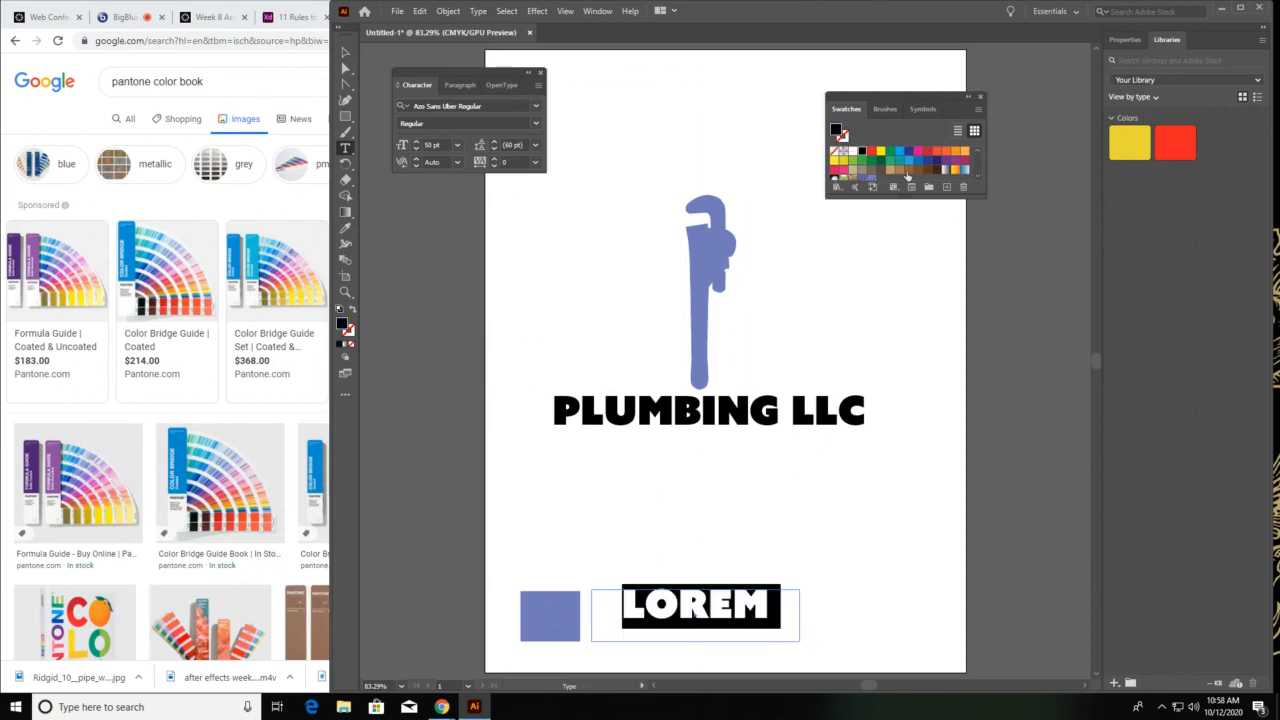
pyautogui.scroll(-3, 885, 168)
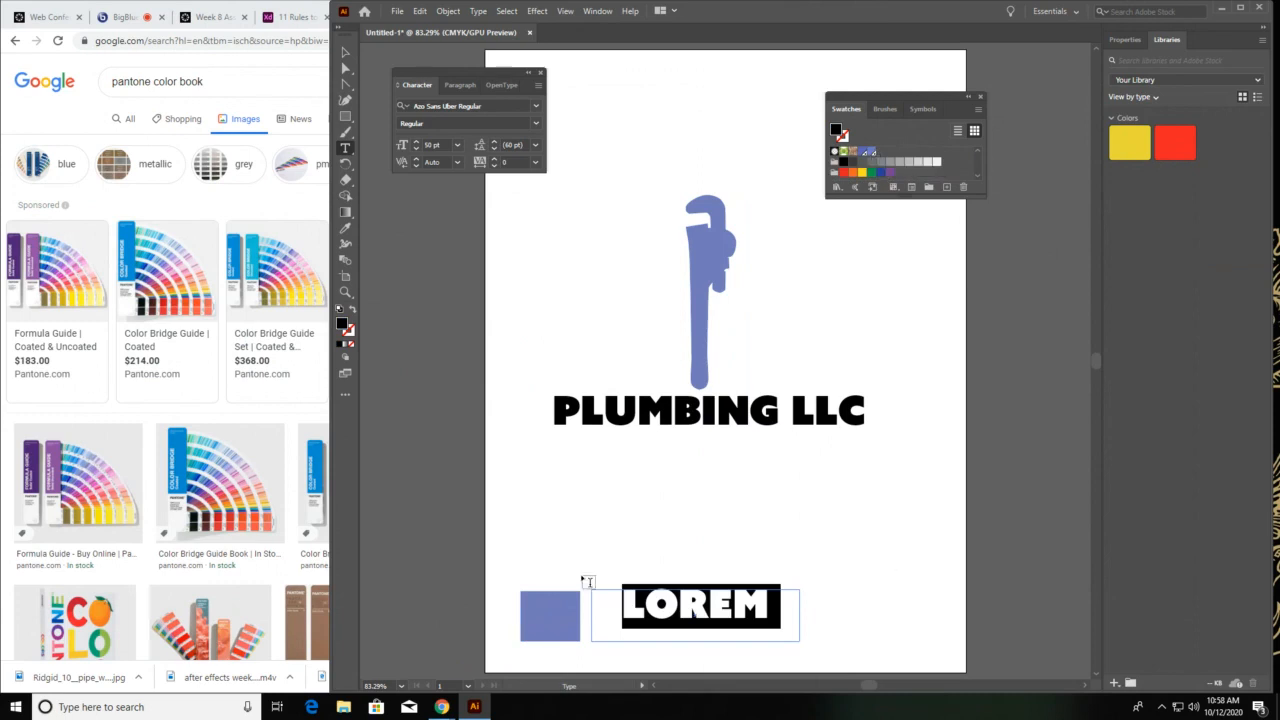
pyautogui.write('2')
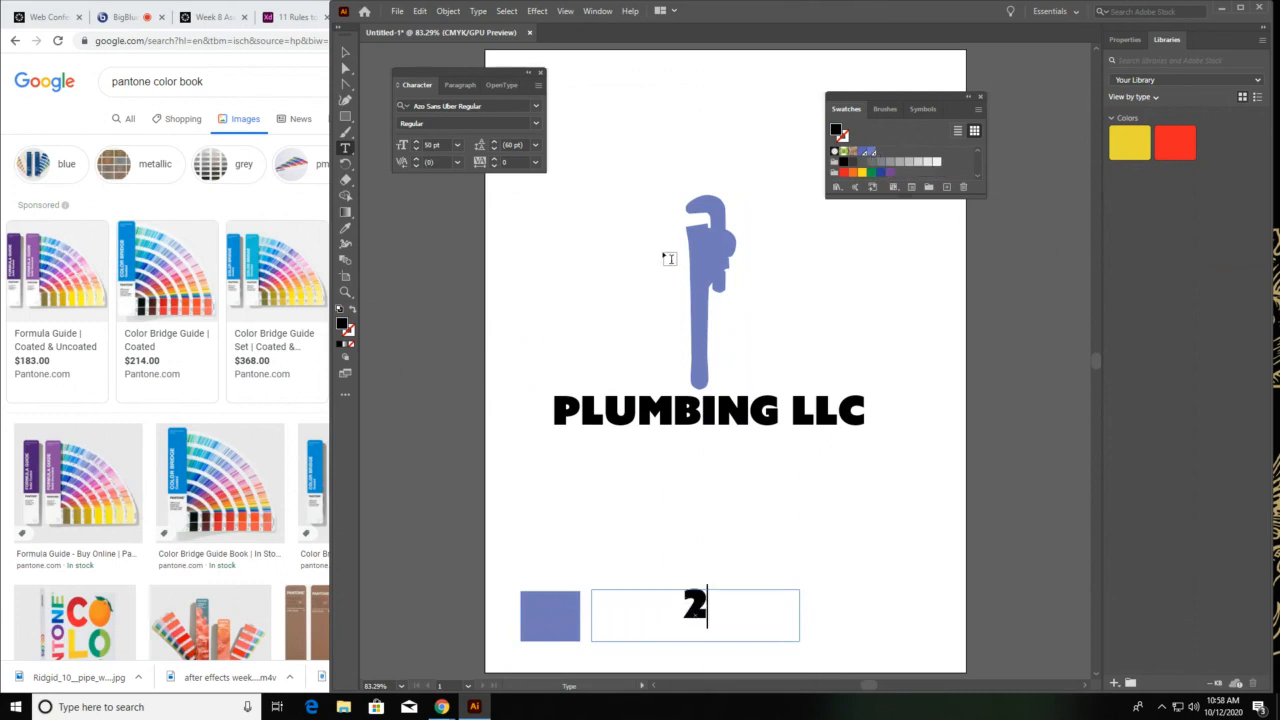
pyautogui.write('726U')
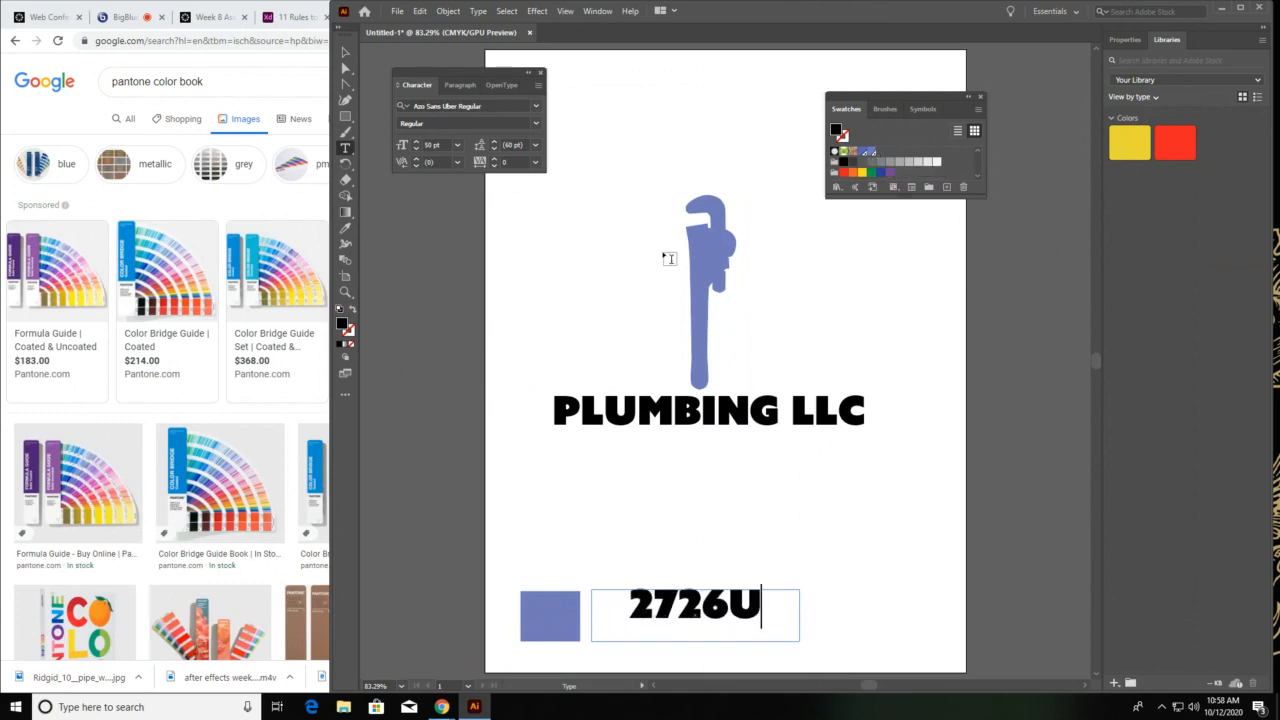
# Move the 2726U label closer to the color sample rectangle and deselect it
pyautogui.click(345, 52)
pyautogui.click(639, 552)
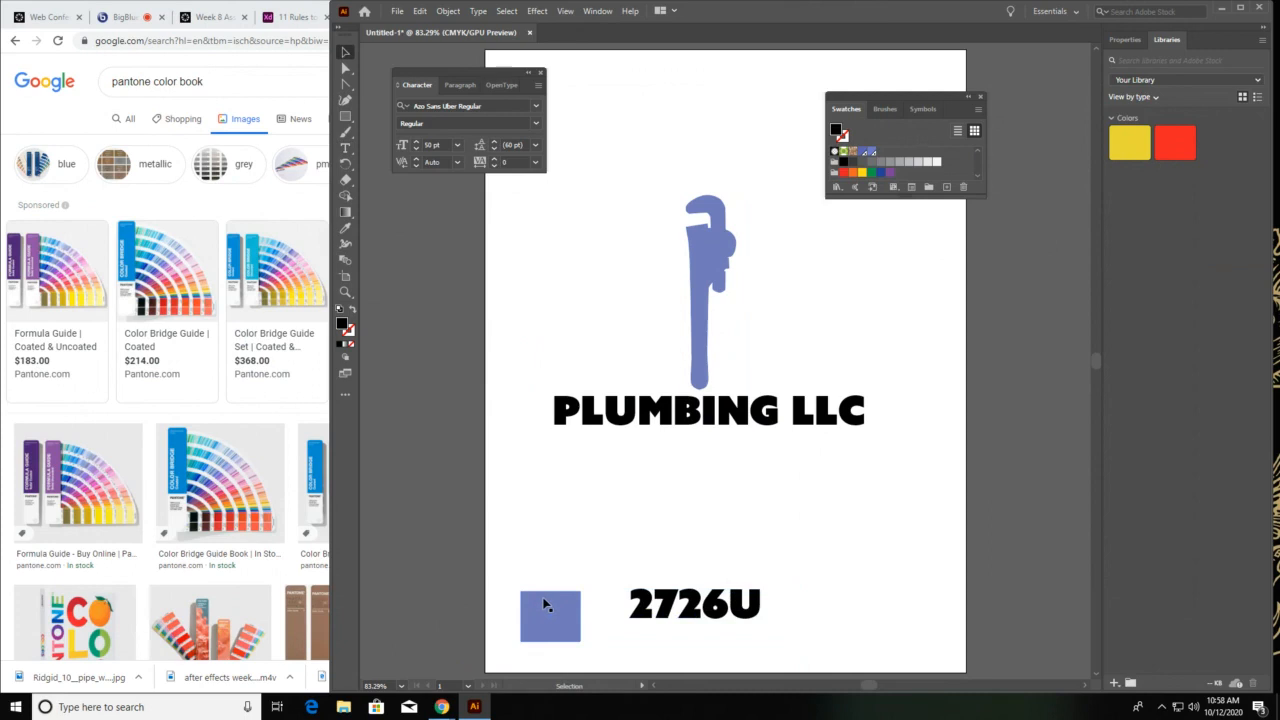
pyautogui.moveTo(689, 602); pyautogui.dragTo(656, 608)
pyautogui.click(388, 660)
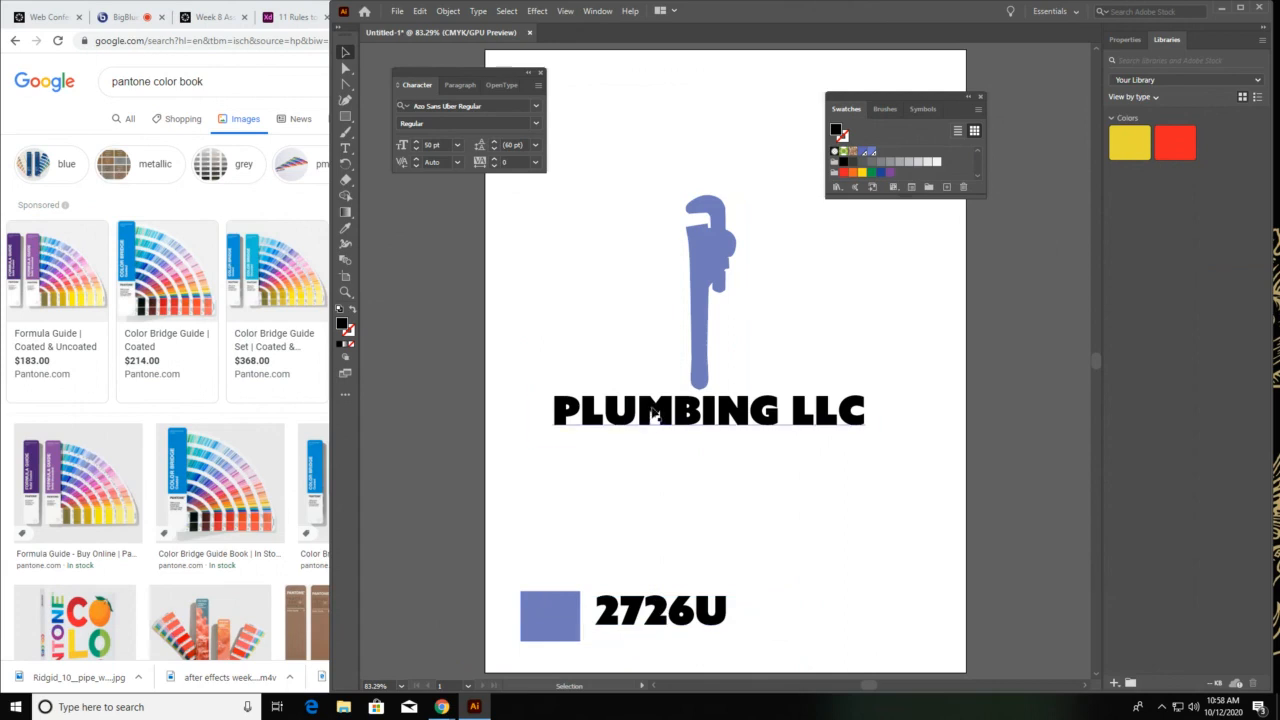
# Duplicate the PLUMBING LLC lettering and place the copy just above the color sample and its label
pyautogui.rightClick(749, 410)
pyautogui.click(683, 419)
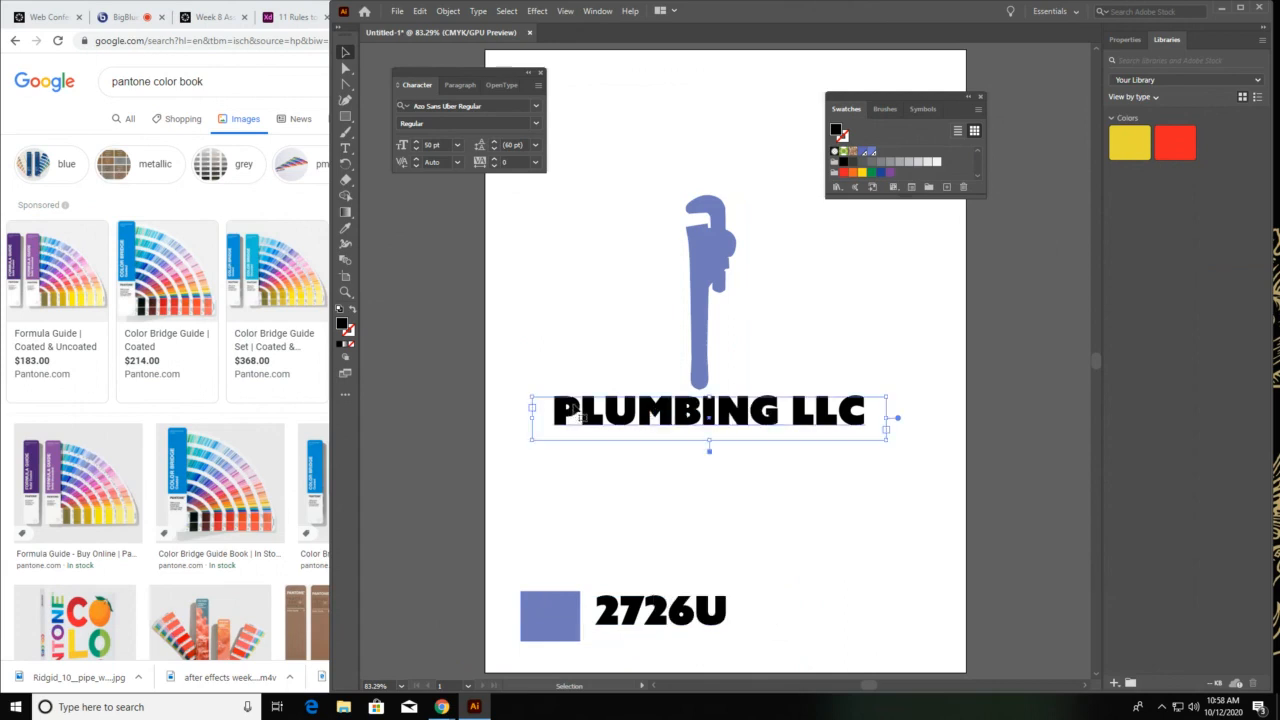
pyautogui.hotkey('ctrl', 'c')
pyautogui.hotkey('ctrl', 'v')
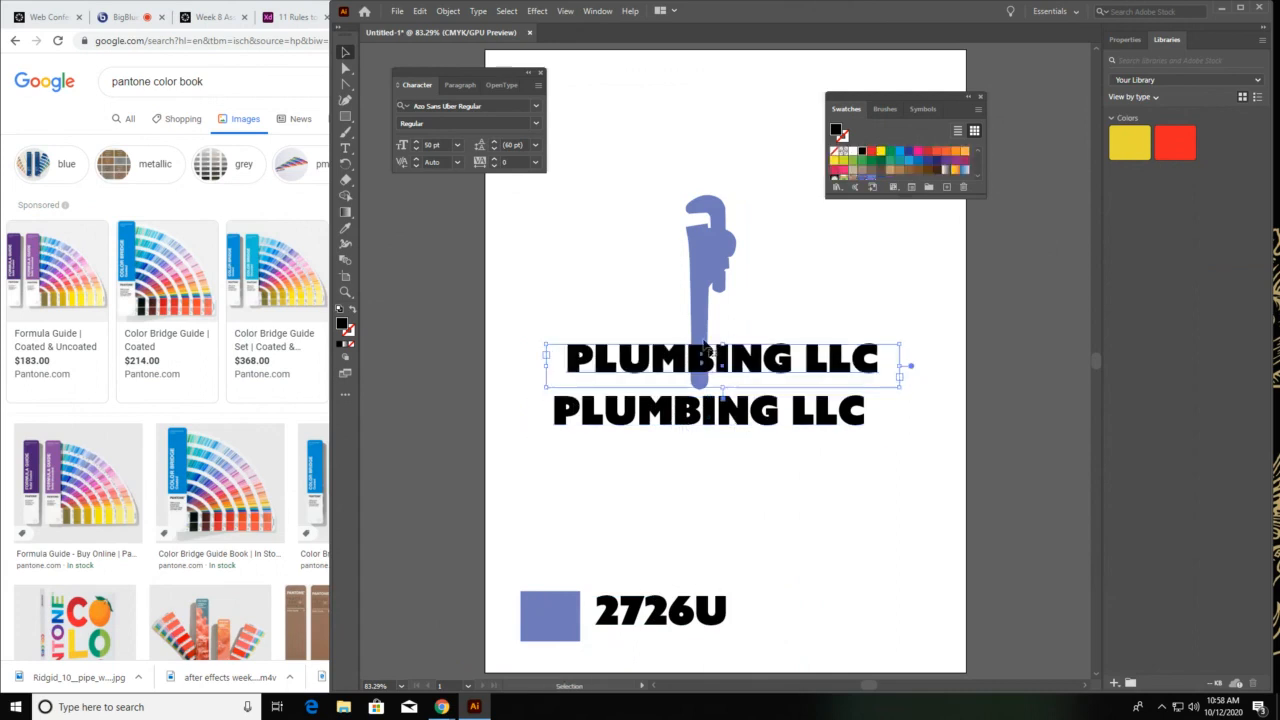
pyautogui.moveTo(680, 366); pyautogui.dragTo(699, 561)
# Replace the duplicated lettering's text with the font name AZO SANS UBER REGULAR
pyautogui.doubleClick(695, 558)
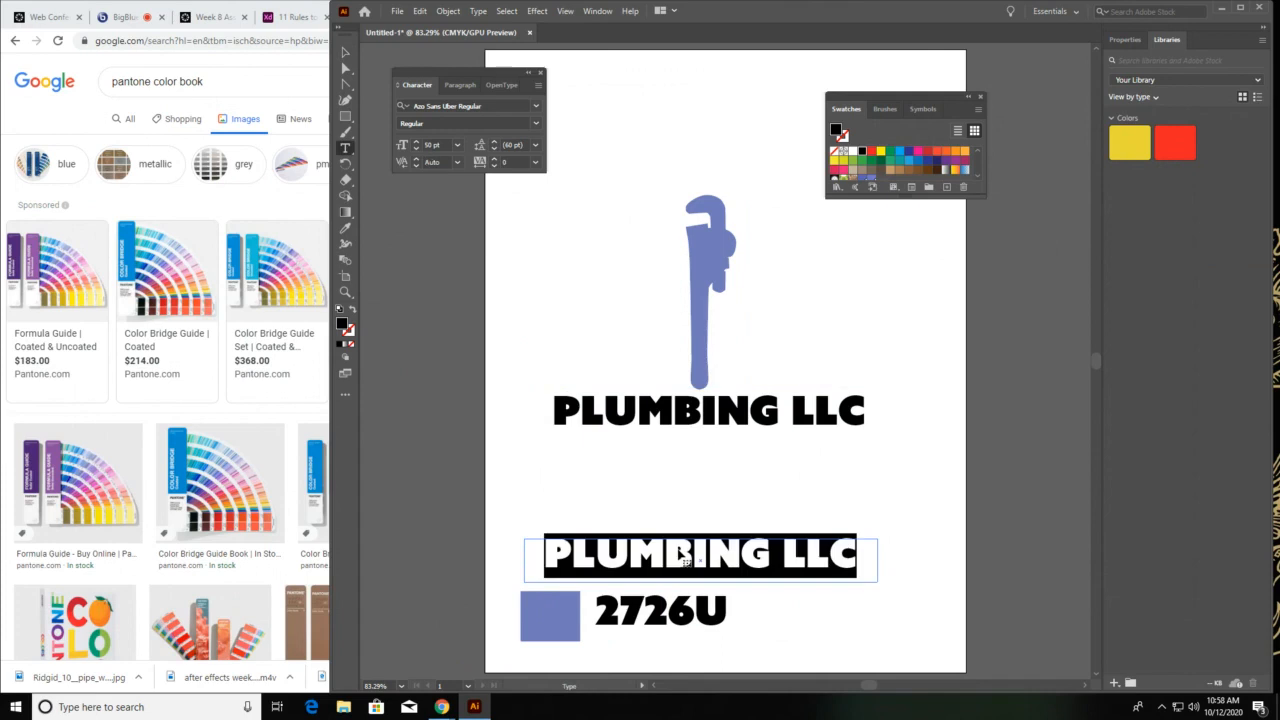
pyautogui.hotkey('ctrl', 'a')
pyautogui.write('AZO SAN')
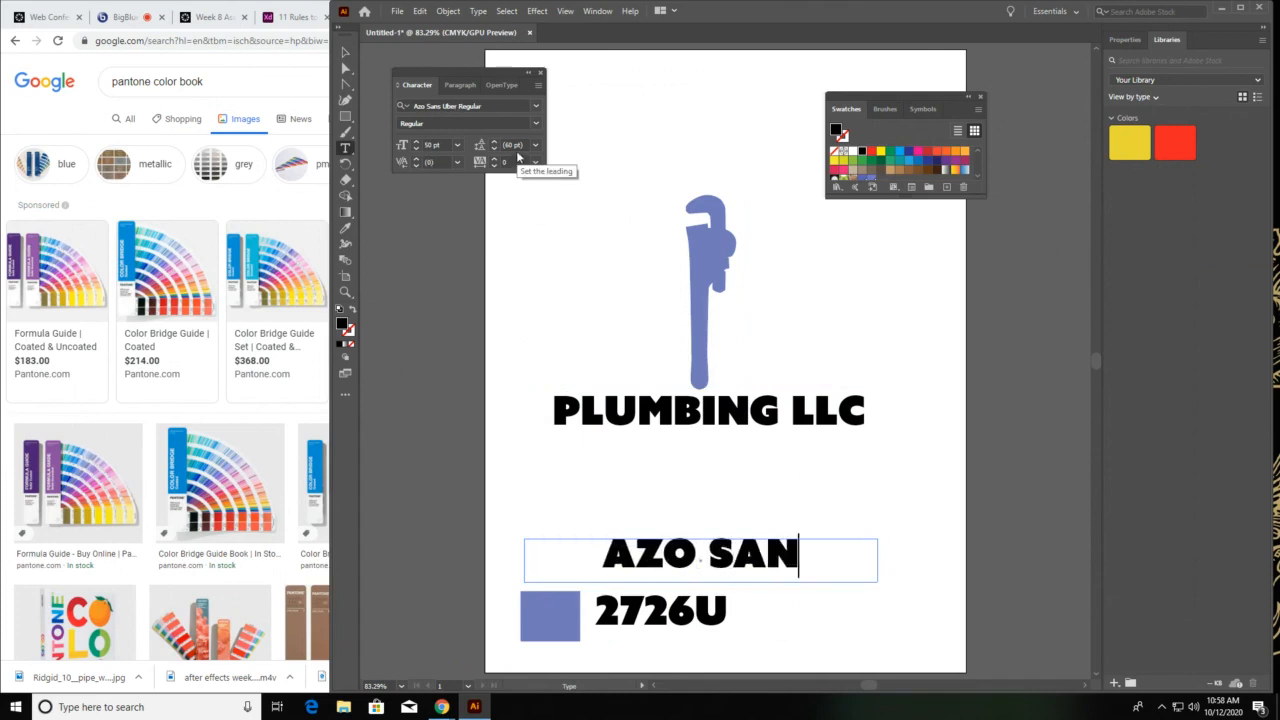
pyautogui.write('S UBER')
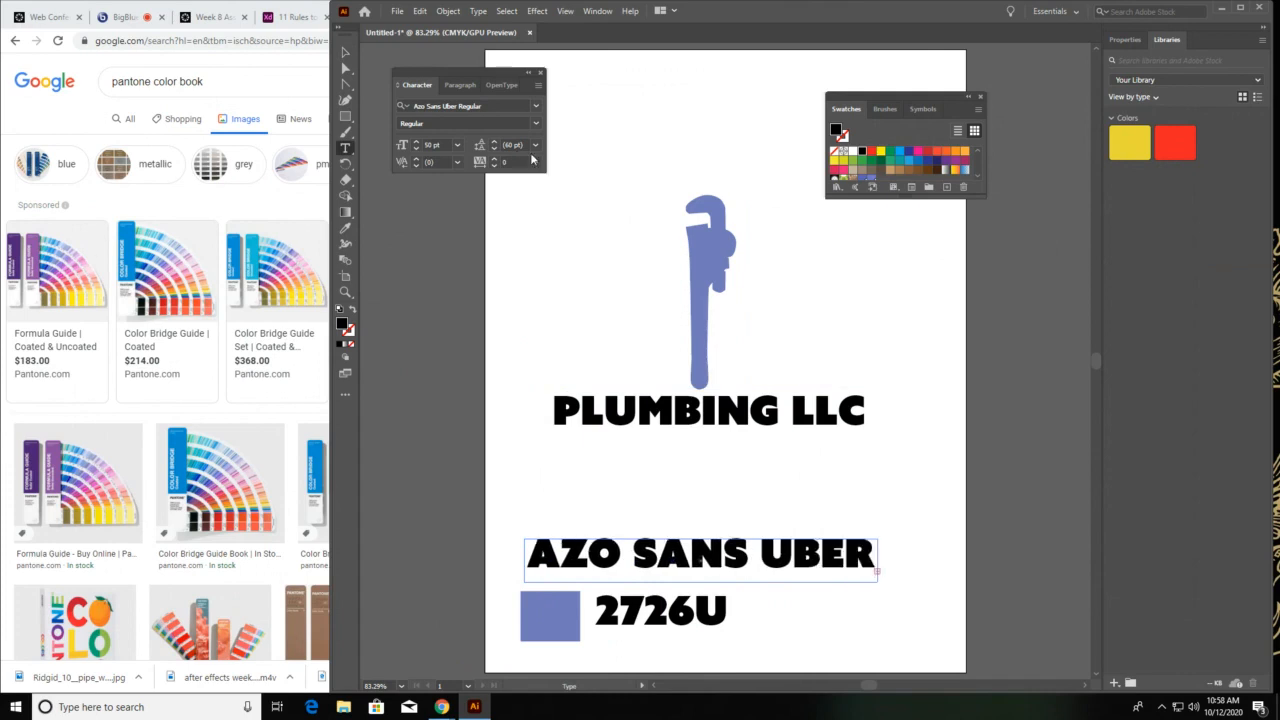
# Set the font-name label's size to 24 pt and move it slightly down toward the color sample
pyautogui.hotkey('ctrl', 'a')
pyautogui.click(466, 105)
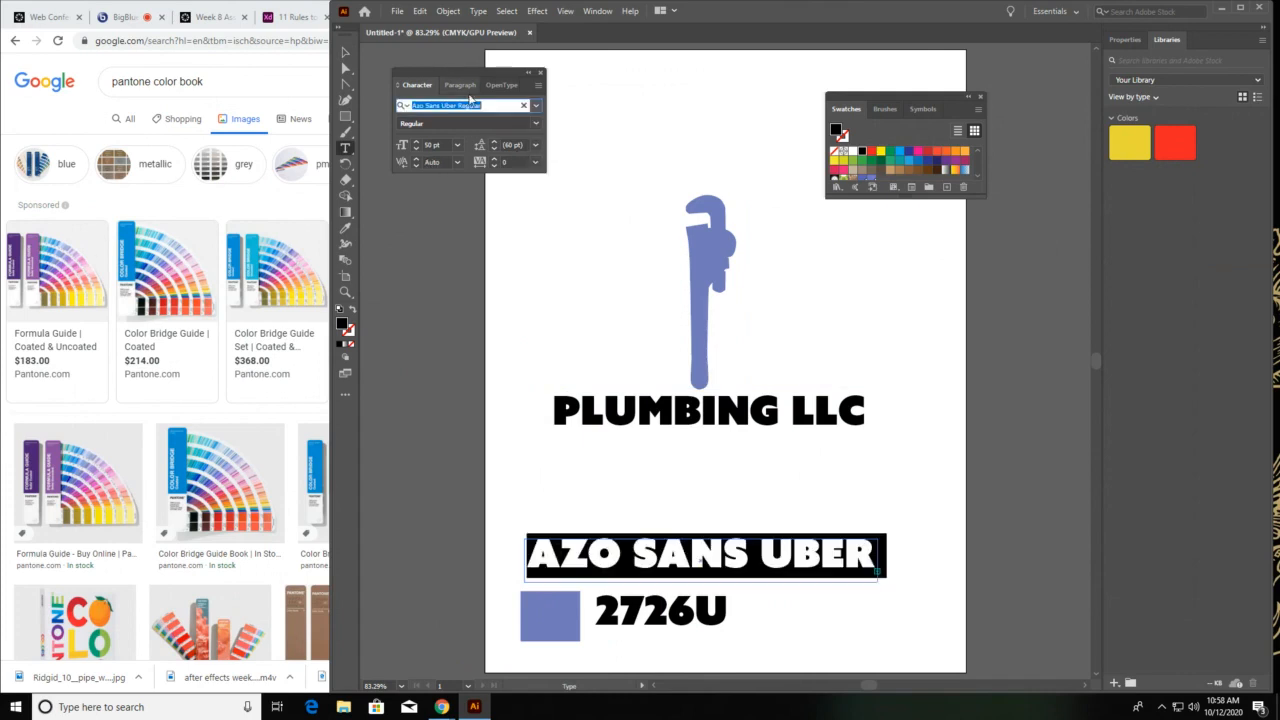
pyautogui.press('Tab')
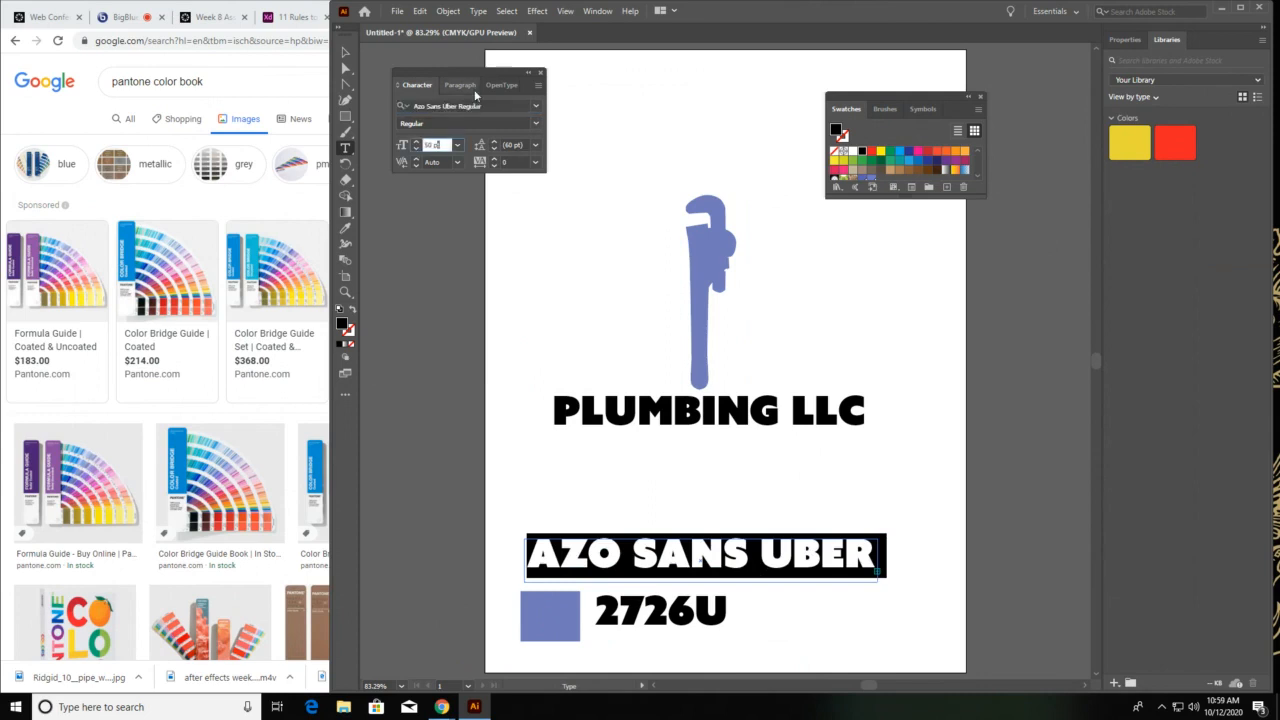
pyautogui.click(457, 145)
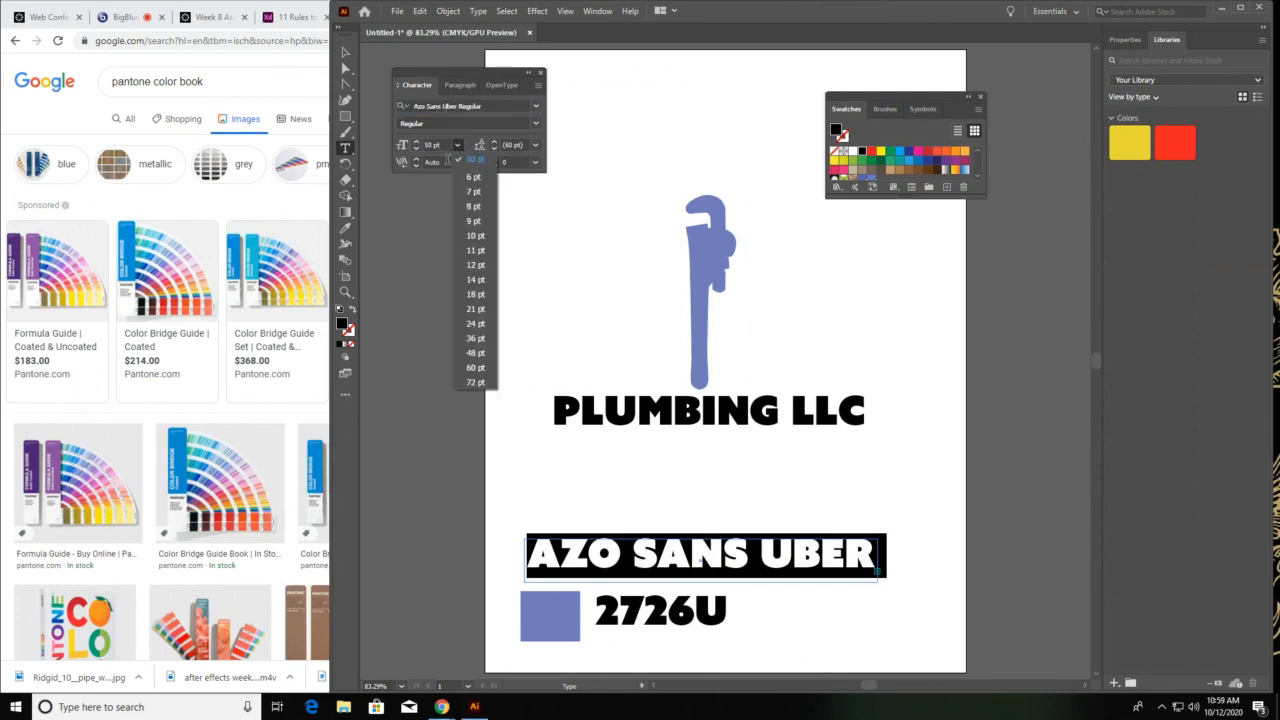
pyautogui.click(476, 338)
pyautogui.click(457, 145)
pyautogui.click(475, 323)
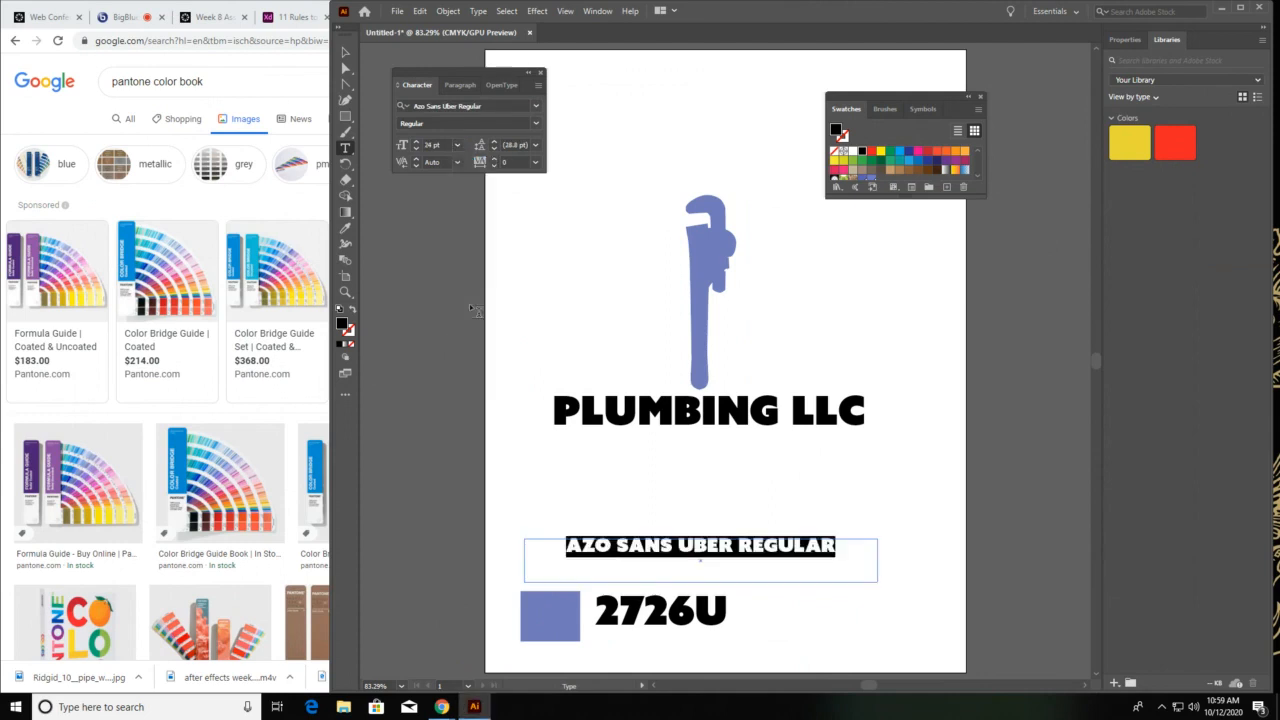
pyautogui.click(346, 54)
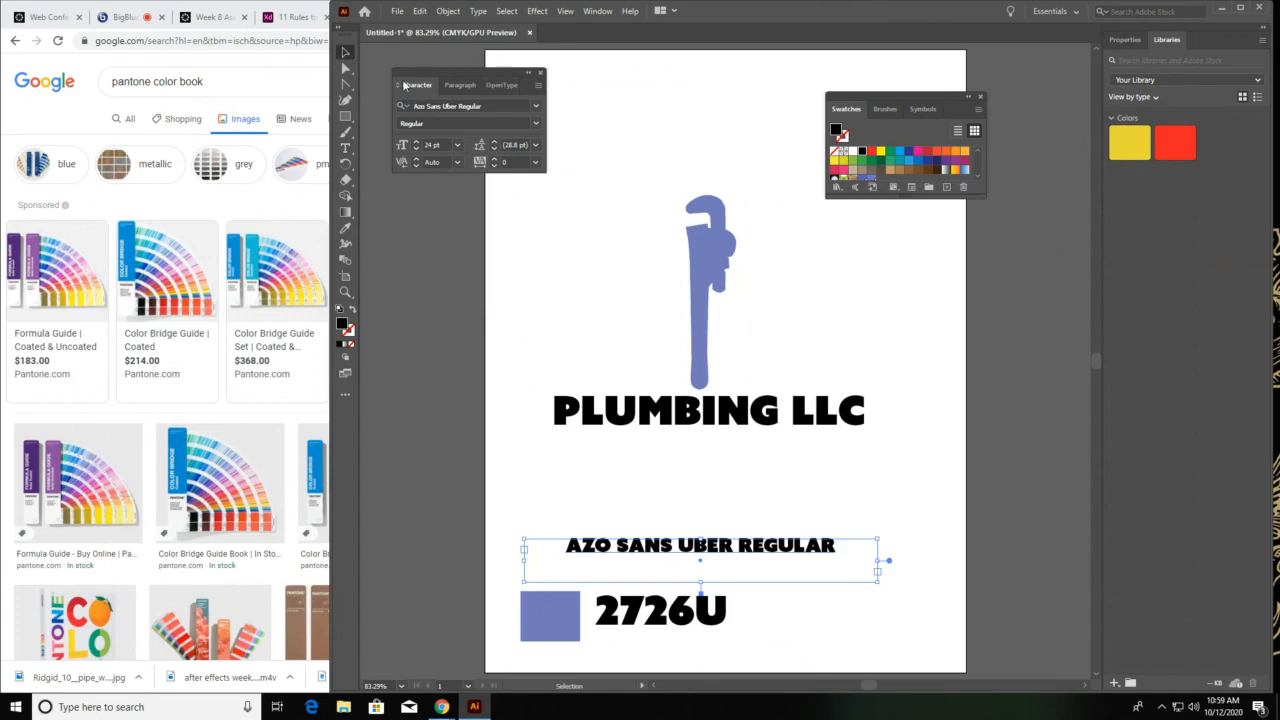
pyautogui.click(541, 75)
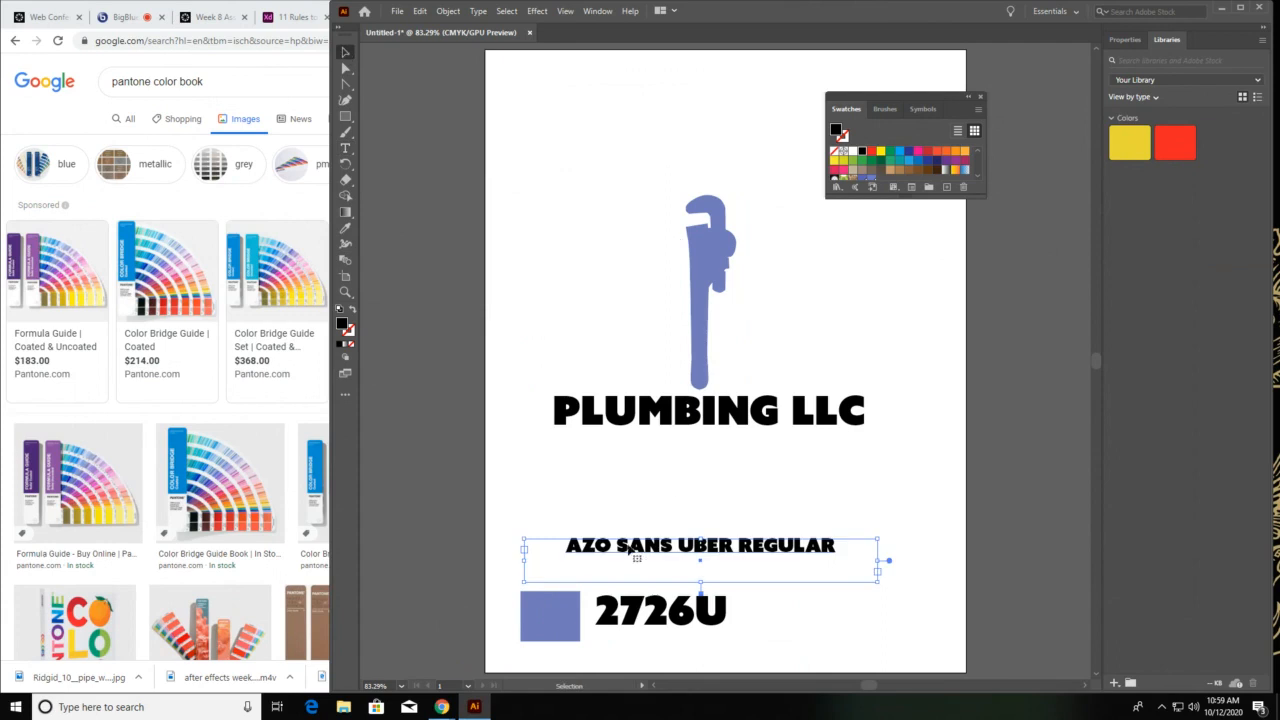
pyautogui.moveTo(630, 548); pyautogui.dragTo(625, 565)
pyautogui.click(1020, 323)
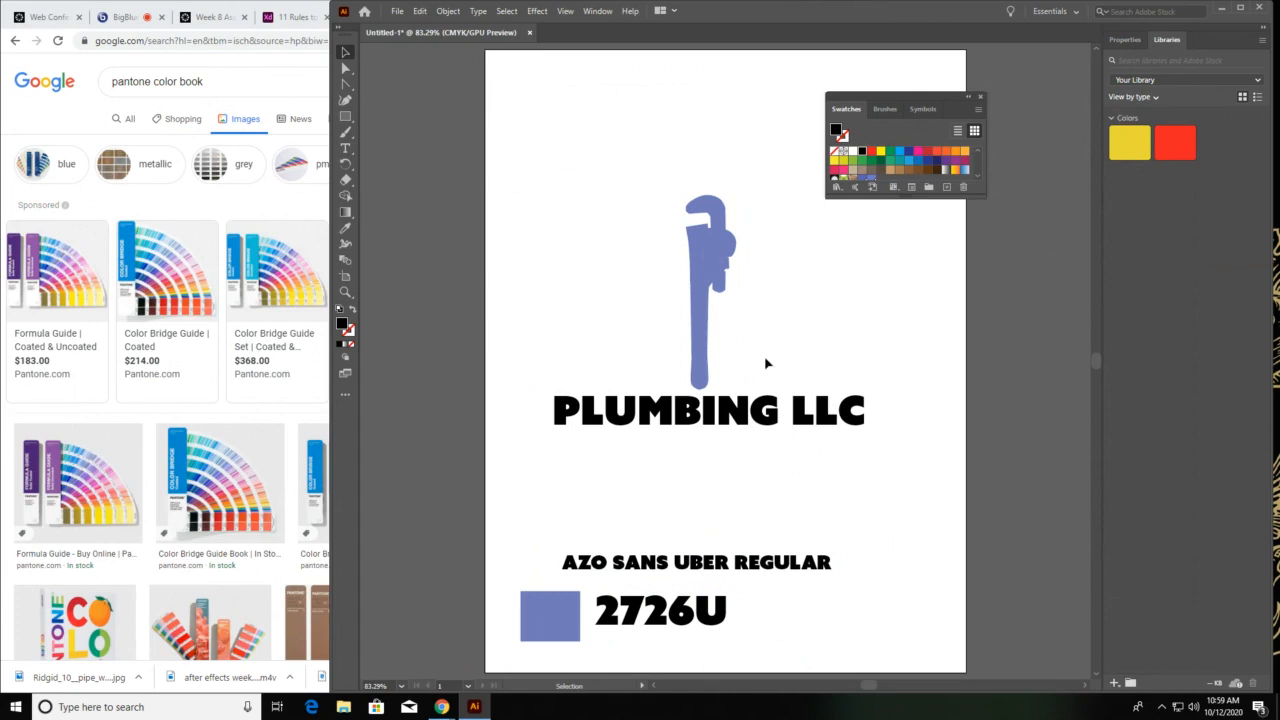
# Convert the PLUMBING LLC logo lettering to outlines and deselect it
pyautogui.click(630, 418)
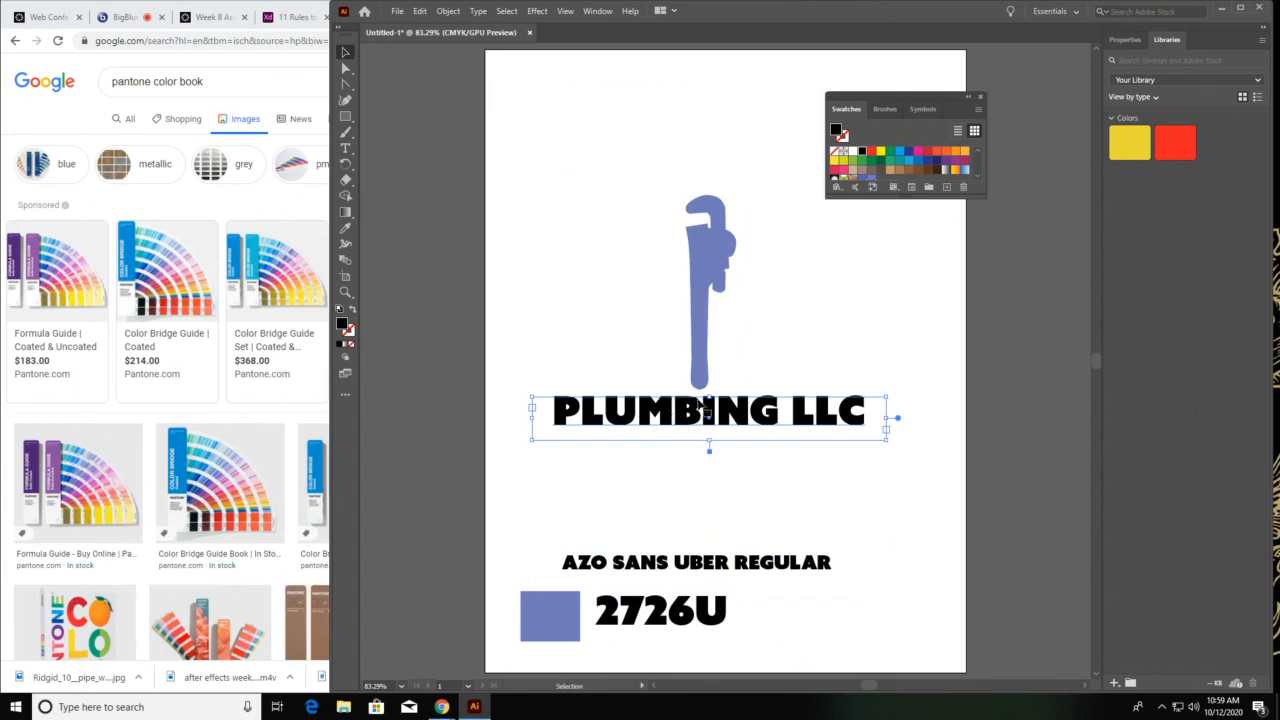
pyautogui.click(478, 11)
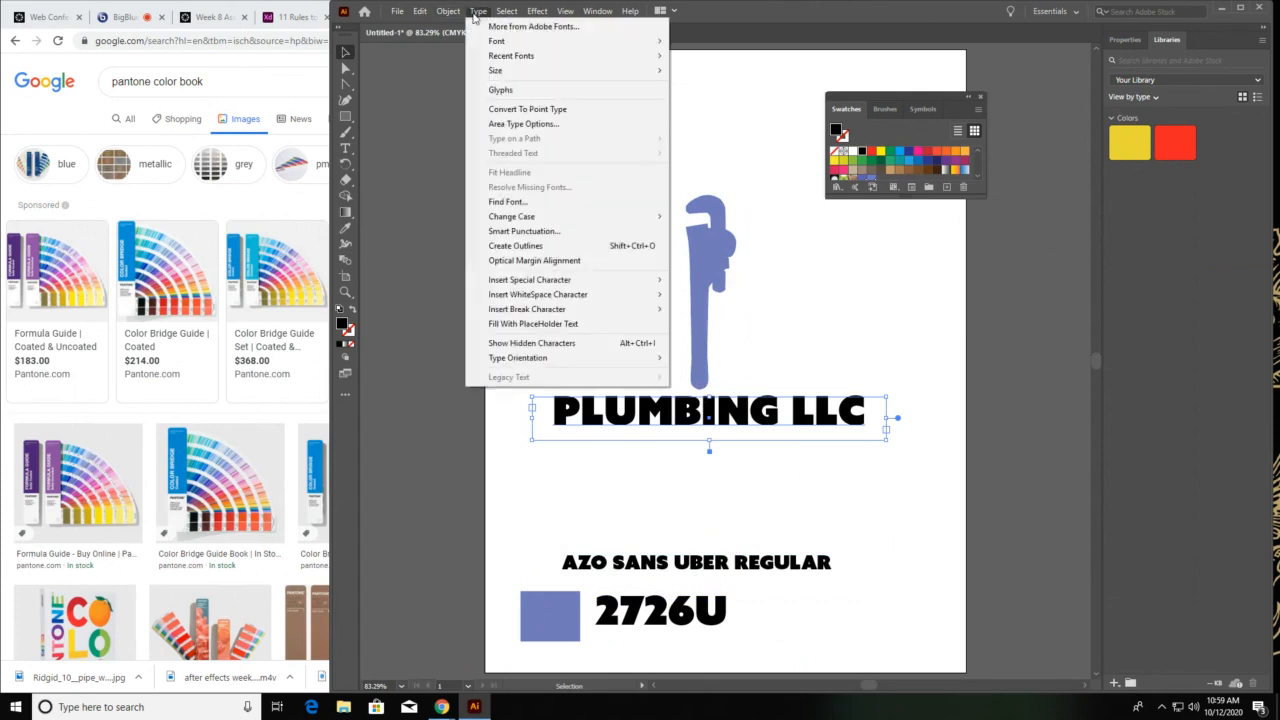
pyautogui.click(515, 246)
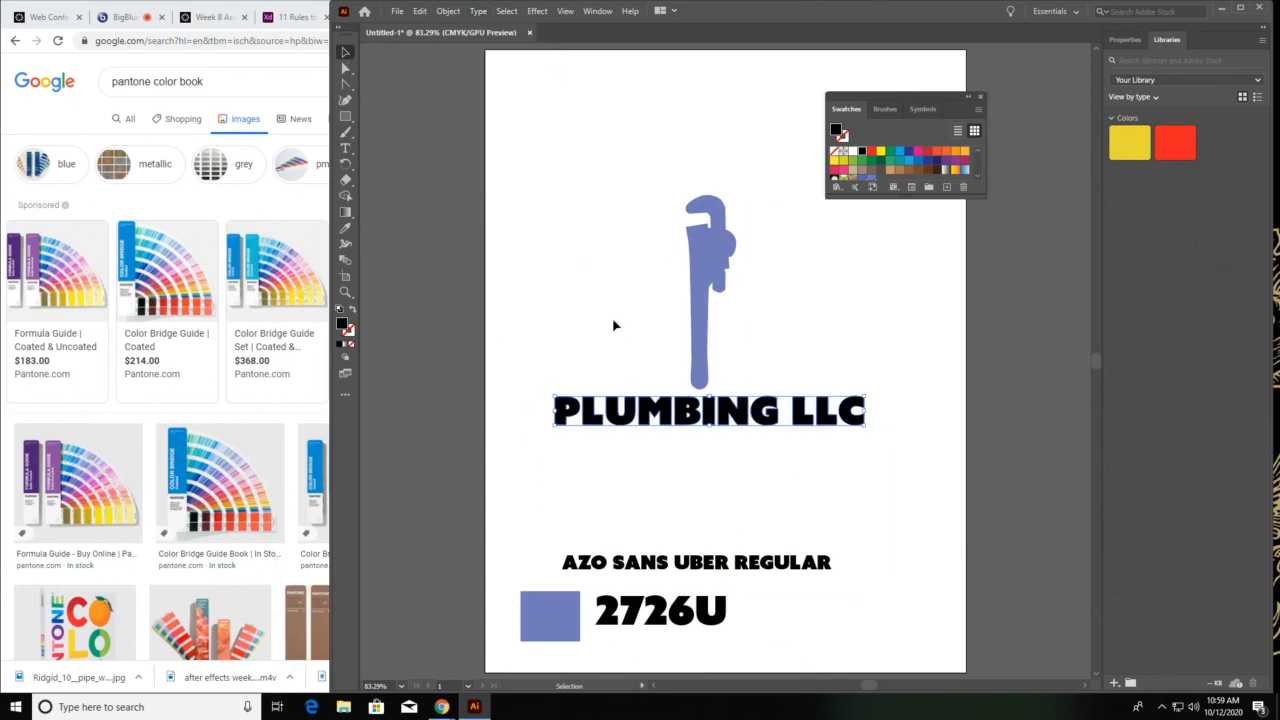
pyautogui.click(615, 325)
# Round the outer corners of the outlined letter P in PLUMBING to a radius of about 5 pt
pyautogui.click(345, 70)
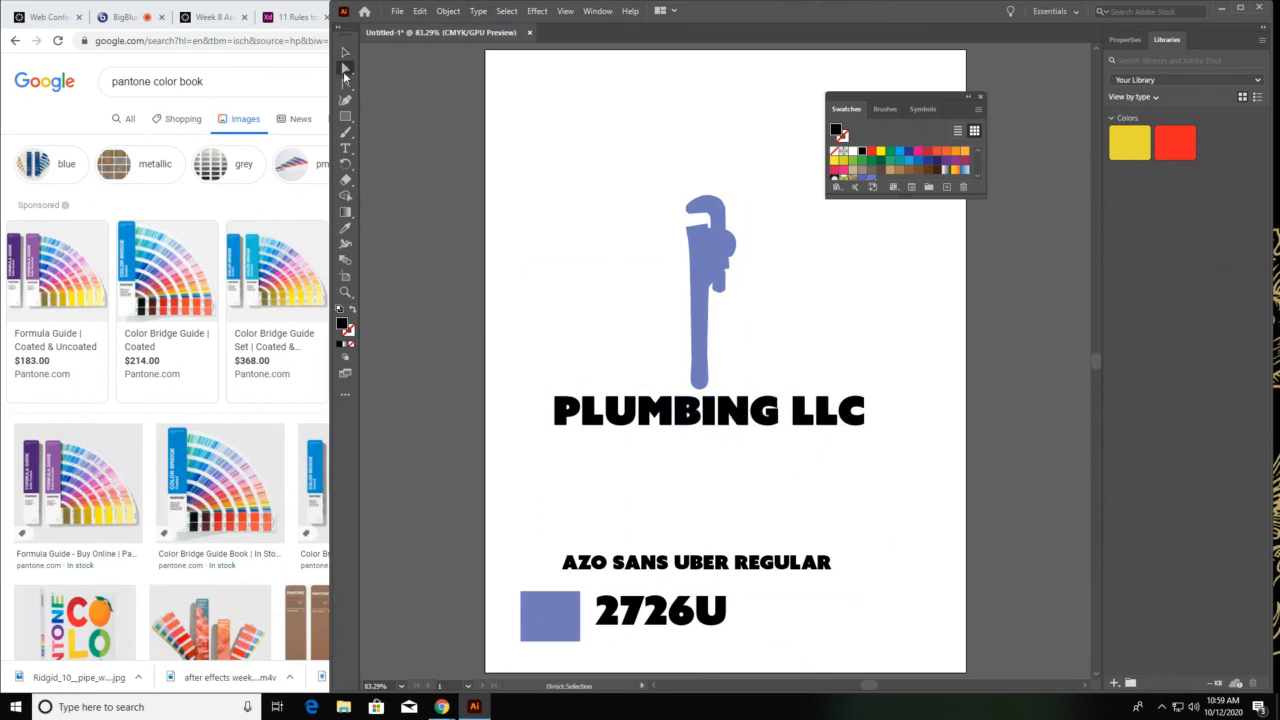
pyautogui.press('z')
pyautogui.click(720, 415)
pyautogui.click(720, 415)
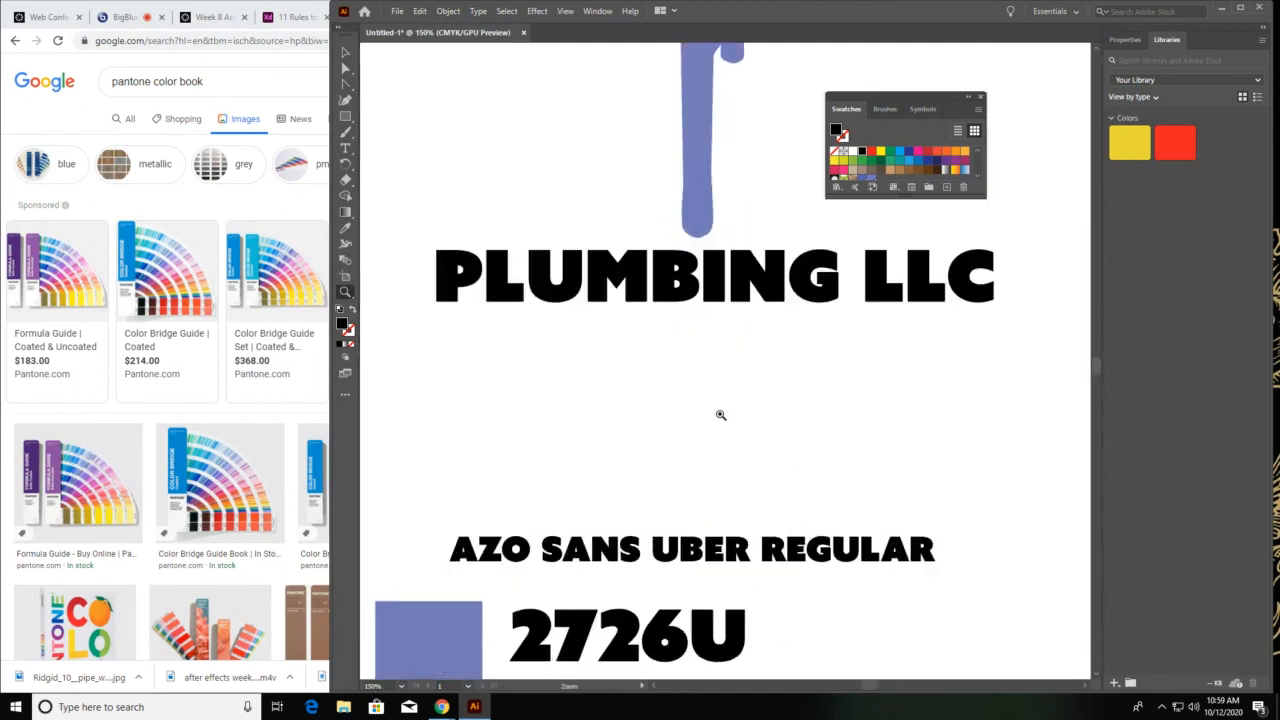
pyautogui.moveTo(598, 281); pyautogui.dragTo(679, 334)
pyautogui.keyDown('ctrl'); pyautogui.click(678, 334); pyautogui.keyUp('ctrl')
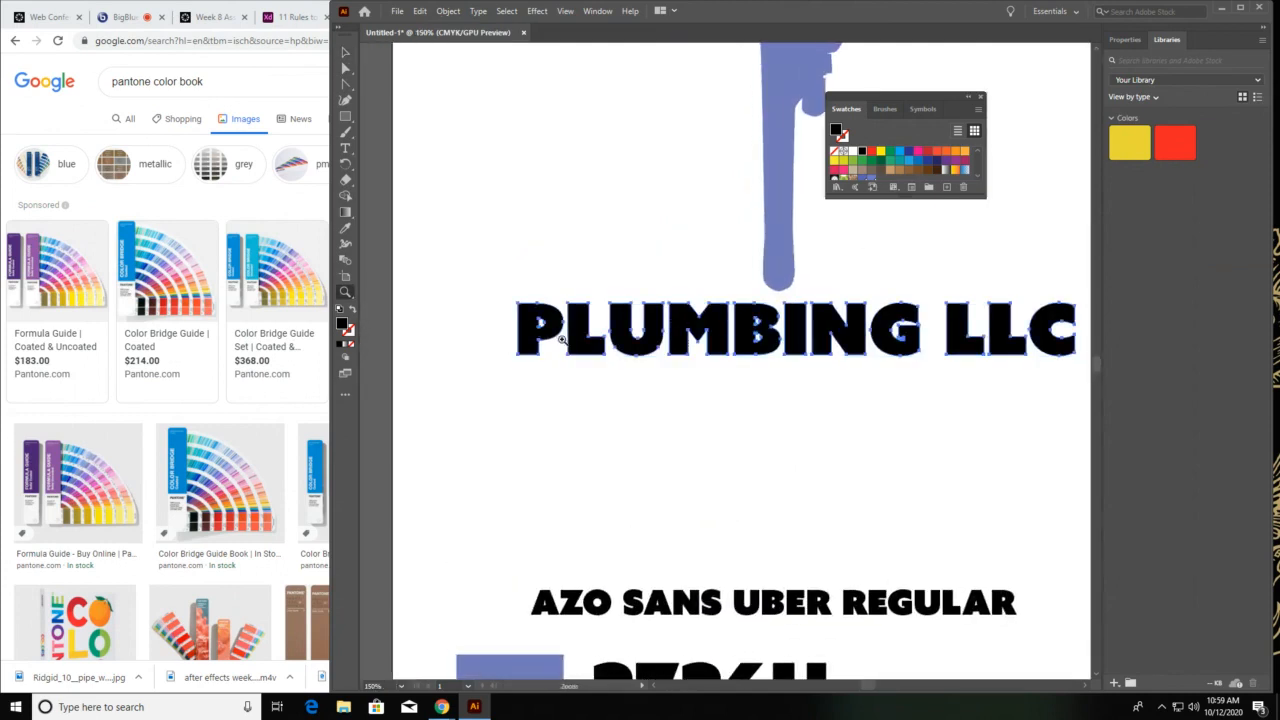
pyautogui.click(562, 340)
pyautogui.click(564, 338)
pyautogui.moveTo(567, 300); pyautogui.dragTo(646, 271)
pyautogui.click(692, 310)
pyautogui.moveTo(692, 310)
pyautogui.mouseDown()
pyautogui.moveTo(760, 369)
pyautogui.moveTo(688, 322)
pyautogui.mouseUp()
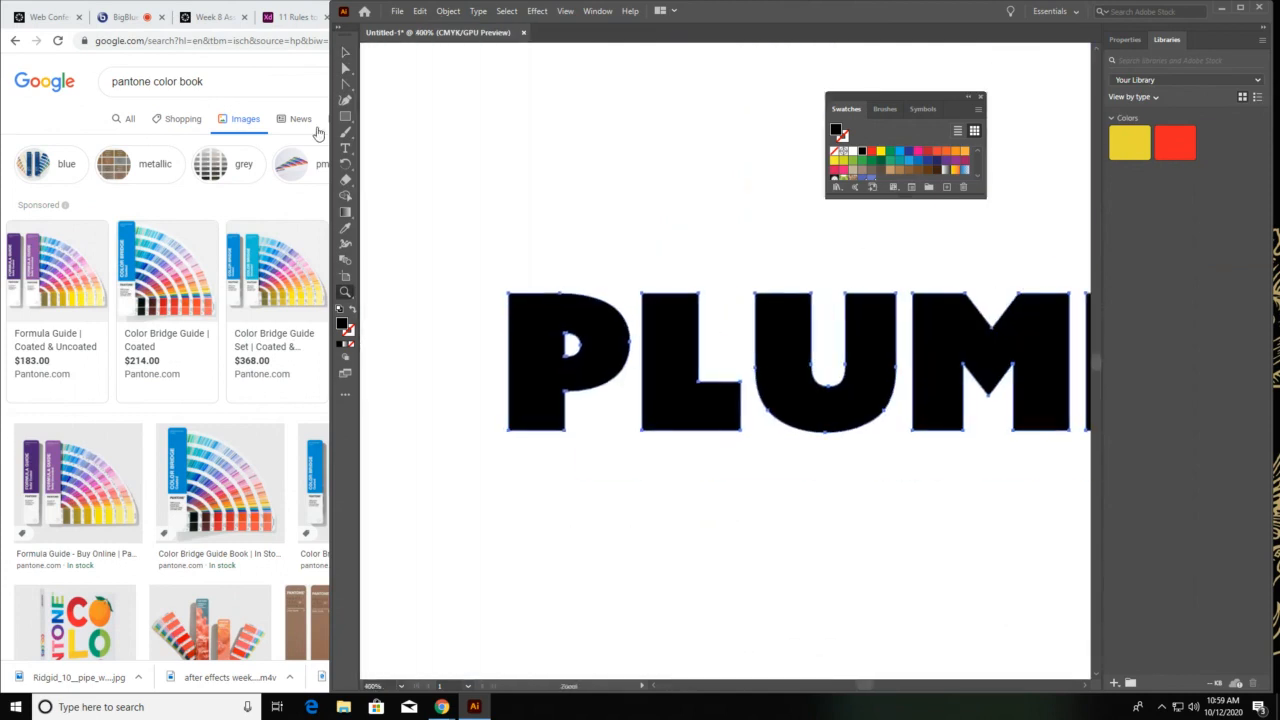
pyautogui.click(345, 68)
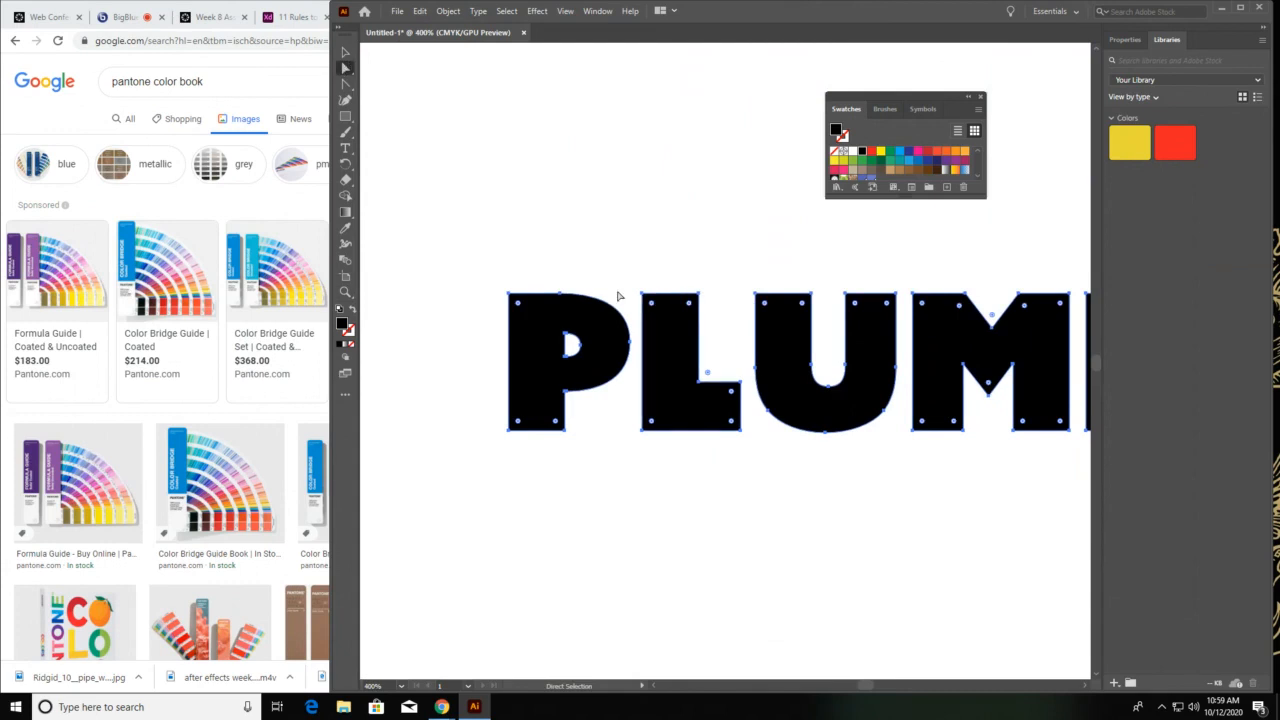
pyautogui.click(586, 370)
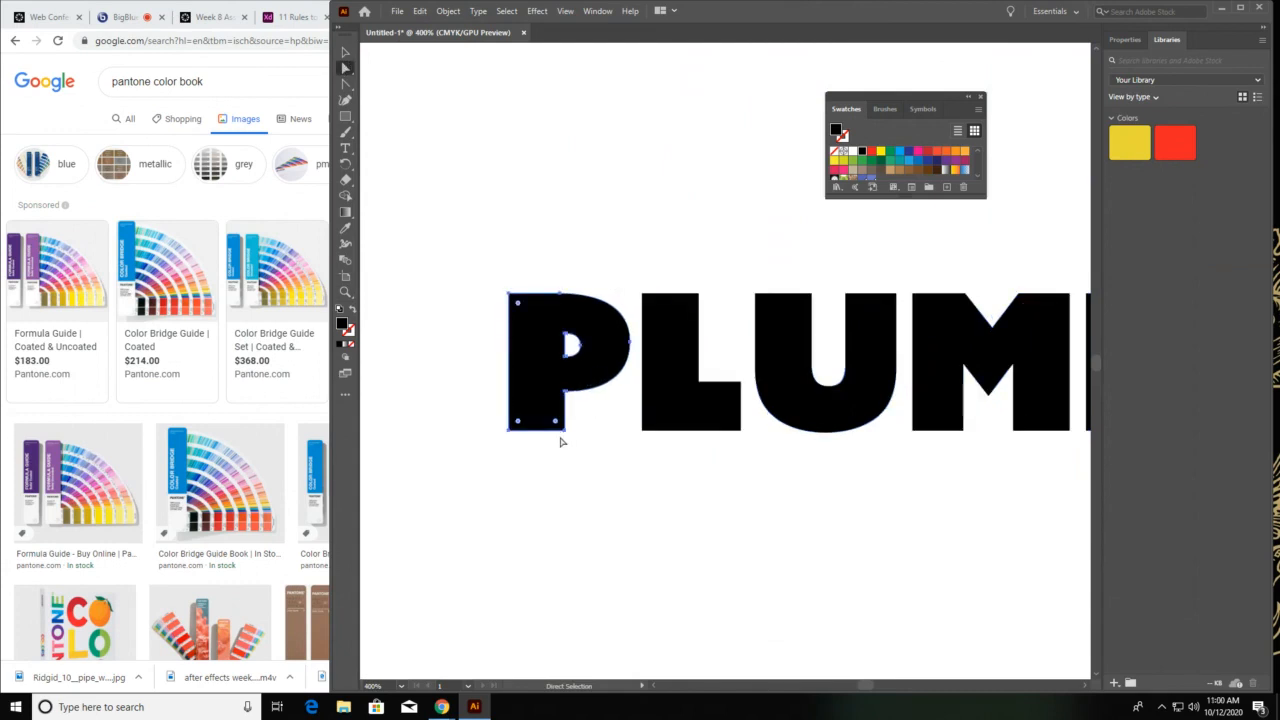
pyautogui.moveTo(555, 423); pyautogui.dragTo(548, 416)
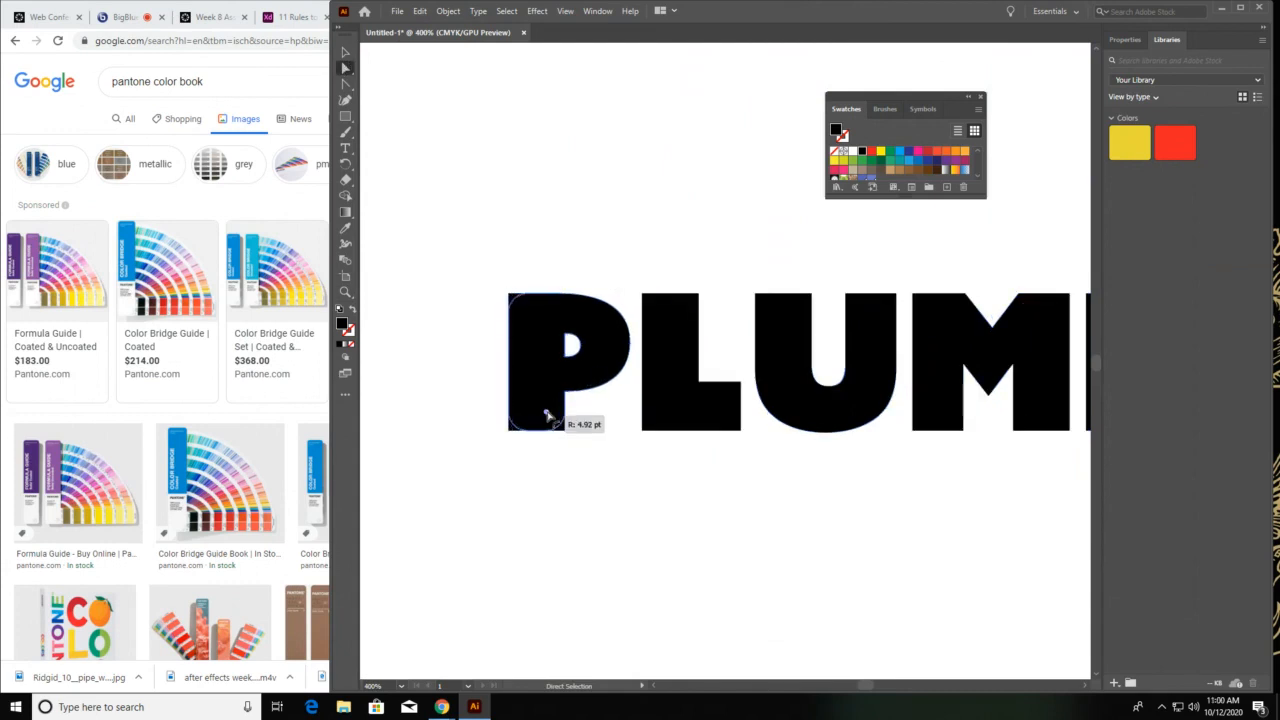
# Round the corners of the letters L, U and M in PLUMBING to match the P
pyautogui.click(688, 340)
pyautogui.moveTo(691, 306); pyautogui.dragTo(685, 317)
pyautogui.click(786, 320)
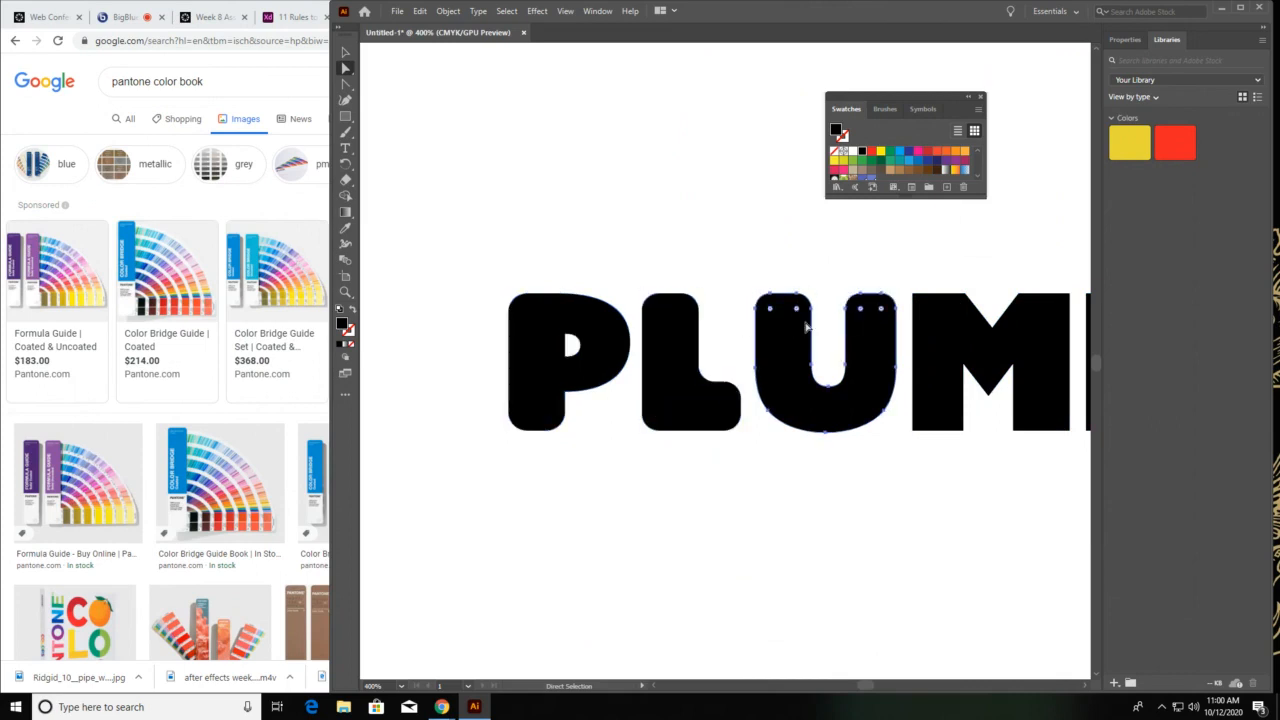
pyautogui.press('space')
pyautogui.moveTo(956, 354); pyautogui.dragTo(702, 371)
pyautogui.click(774, 352)
pyautogui.moveTo(771, 323); pyautogui.dragTo(774, 336)
# Stretch the two upper corners of the letter I in PLUMBING up to the left and right edges of the wrench handle
pyautogui.press('space')
pyautogui.moveTo(877, 334); pyautogui.dragTo(803, 336)
pyautogui.click(806, 336)
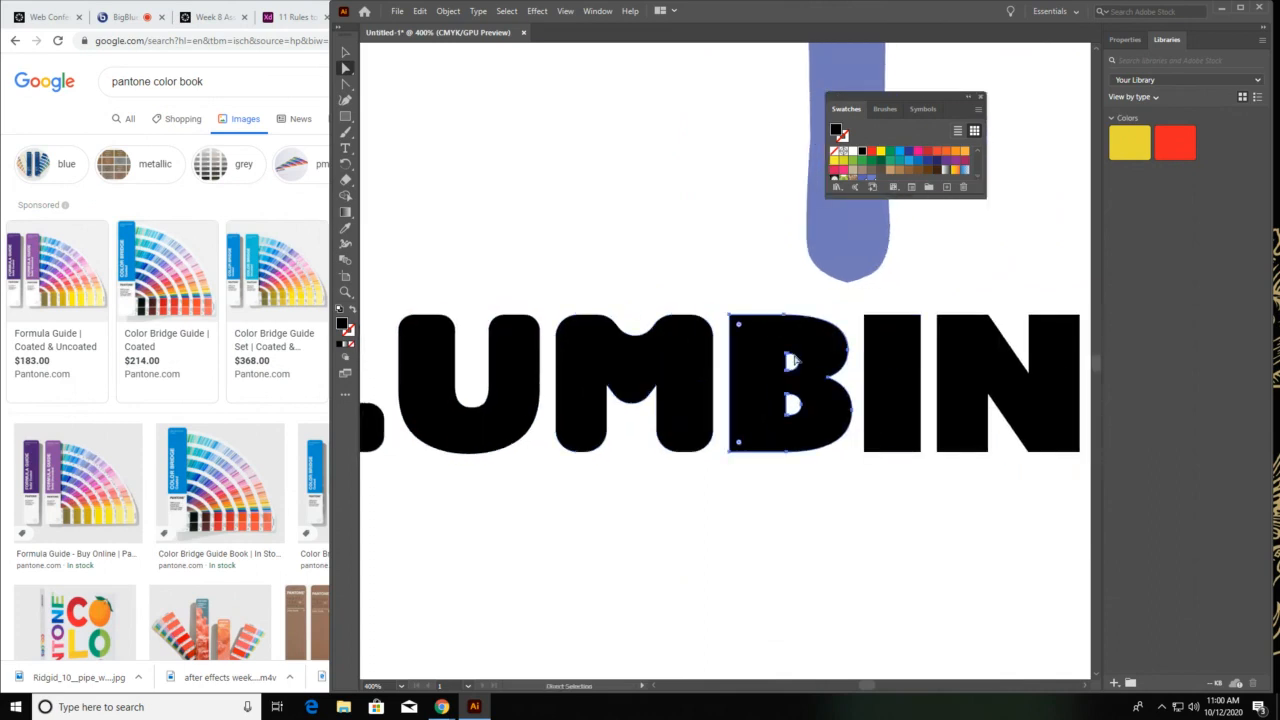
pyautogui.click(734, 317)
pyautogui.press('space')
pyautogui.moveTo(903, 337); pyautogui.dragTo(676, 362)
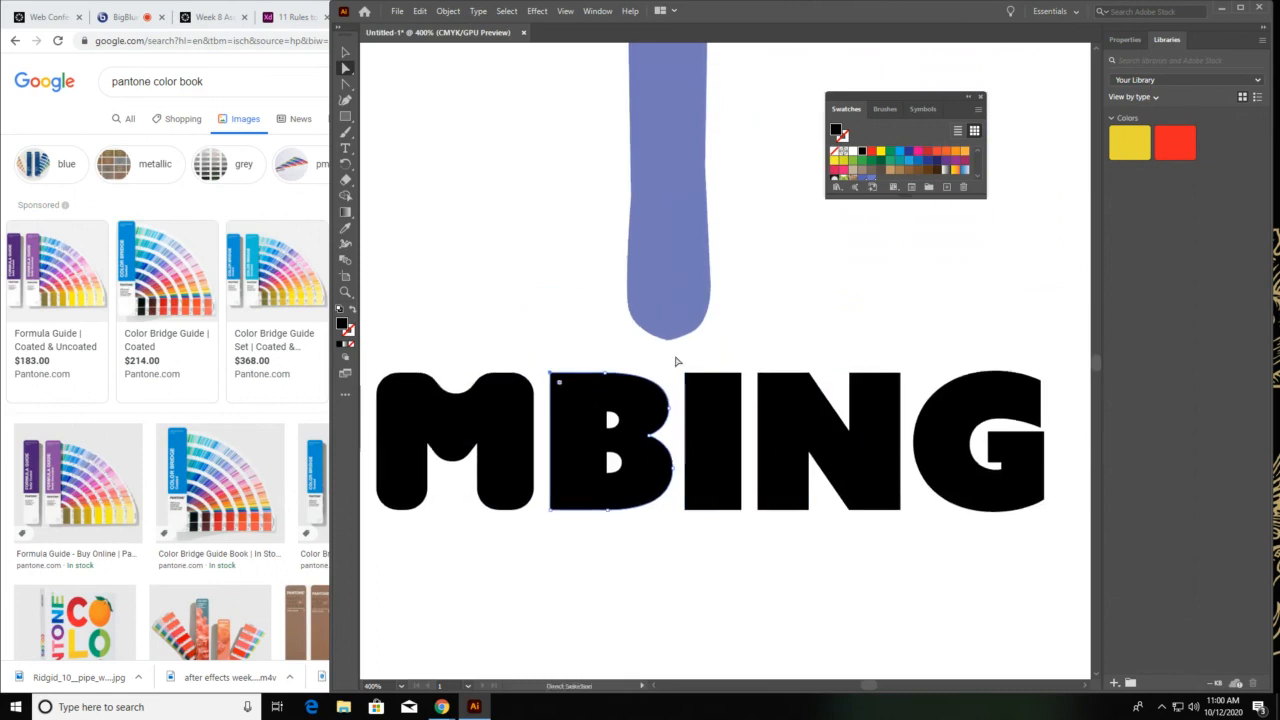
pyautogui.click(717, 398)
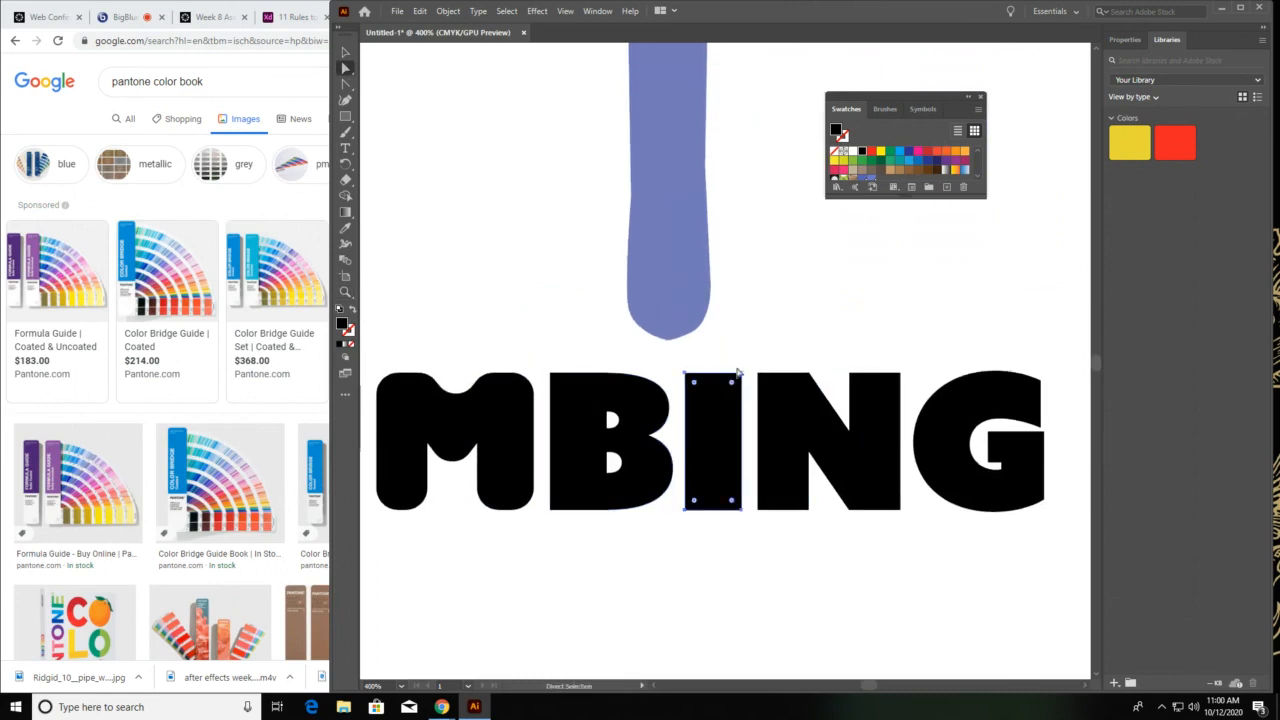
pyautogui.moveTo(749, 371); pyautogui.dragTo(708, 282)
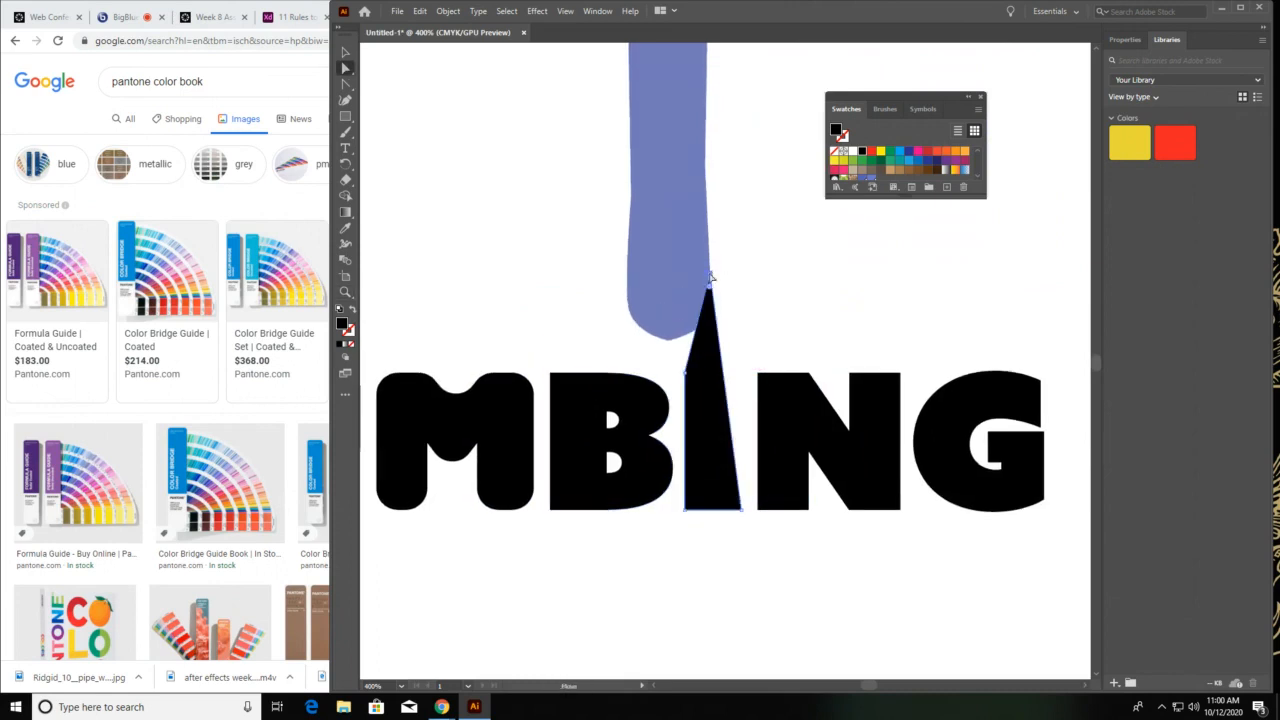
pyautogui.moveTo(685, 372); pyautogui.dragTo(638, 304)
# Round the left corners of the letter B and fill the stretched letter I with the wrench's blue-violet Pantone swatch
pyautogui.click(588, 402)
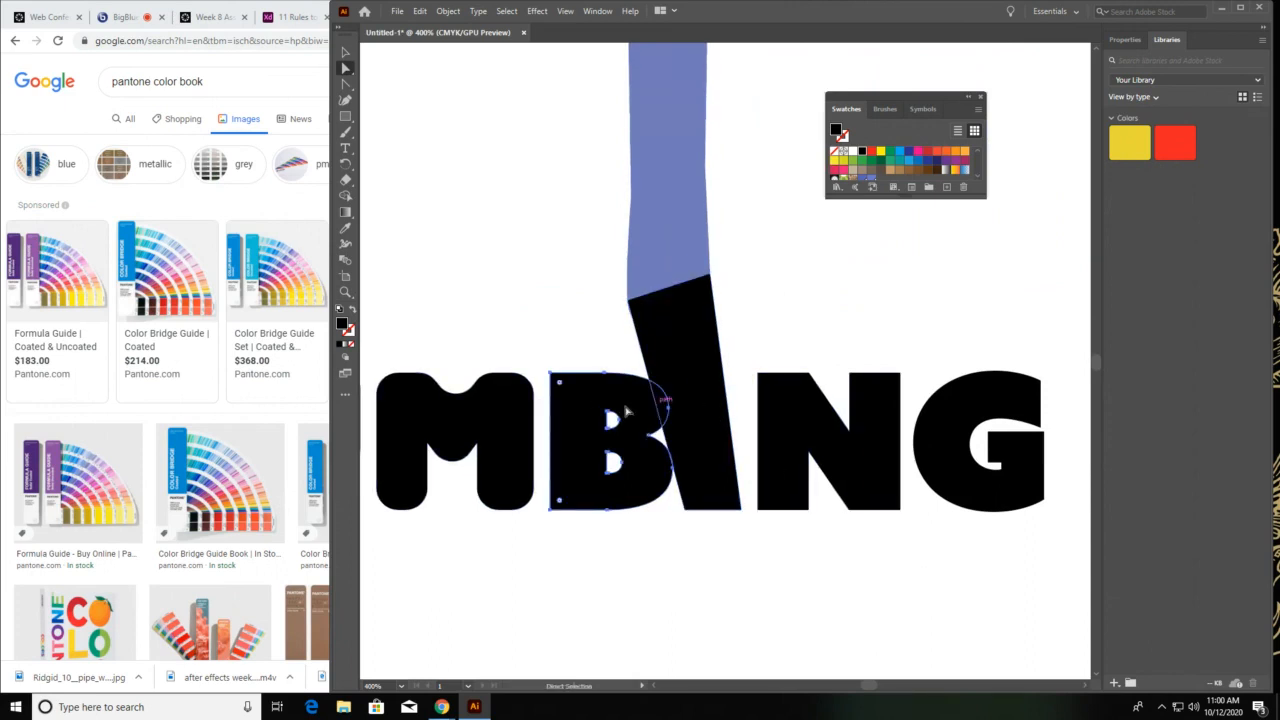
pyautogui.moveTo(558, 383); pyautogui.dragTo(566, 392)
pyautogui.click(707, 319)
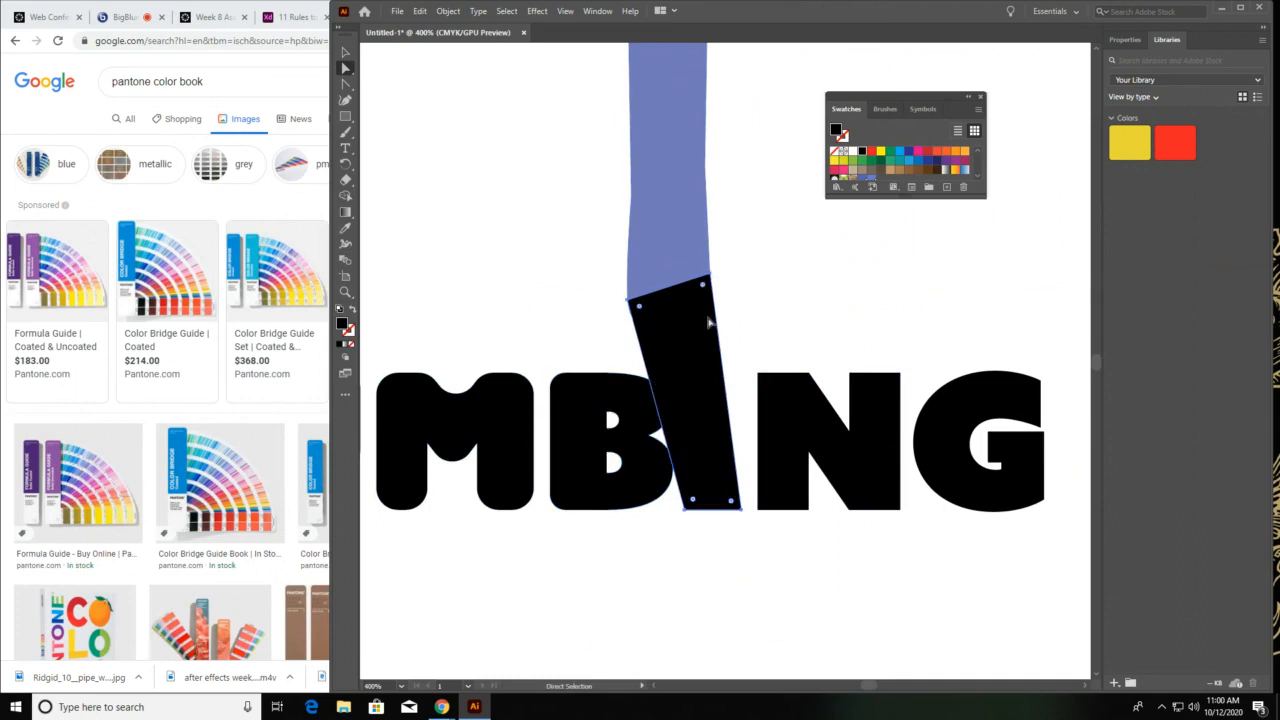
pyautogui.click(600, 11)
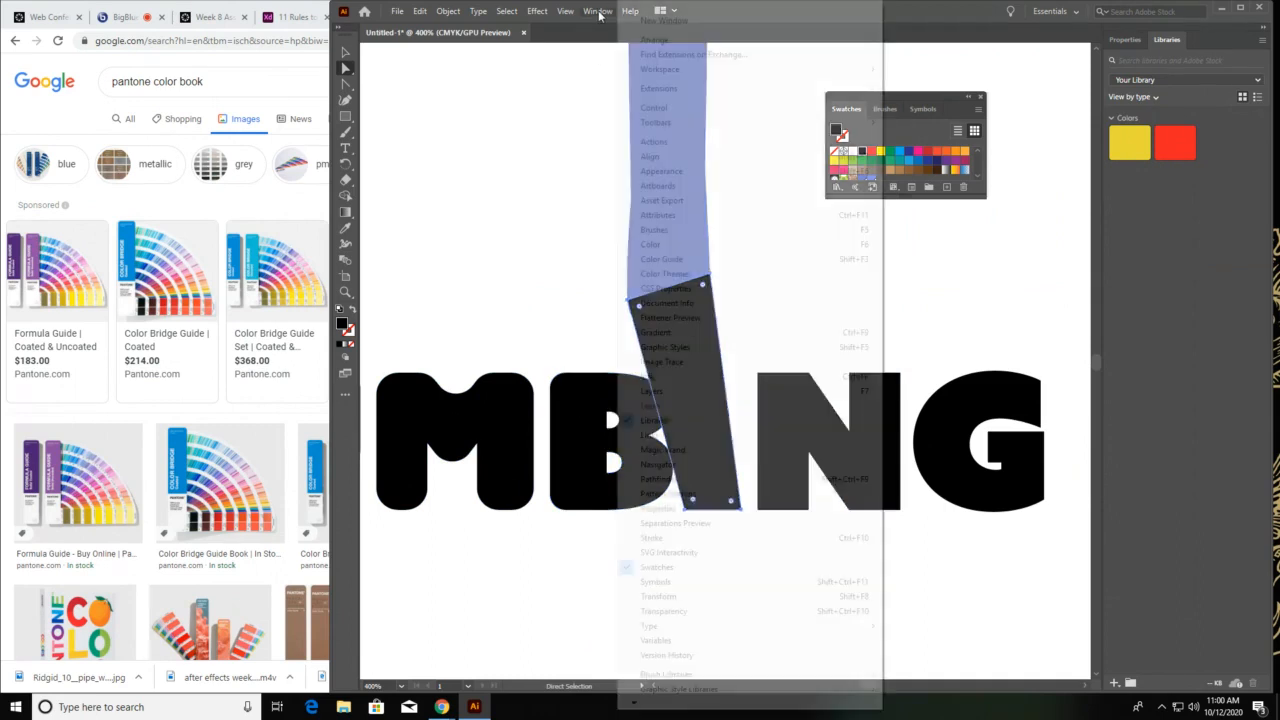
pyautogui.click(926, 97)
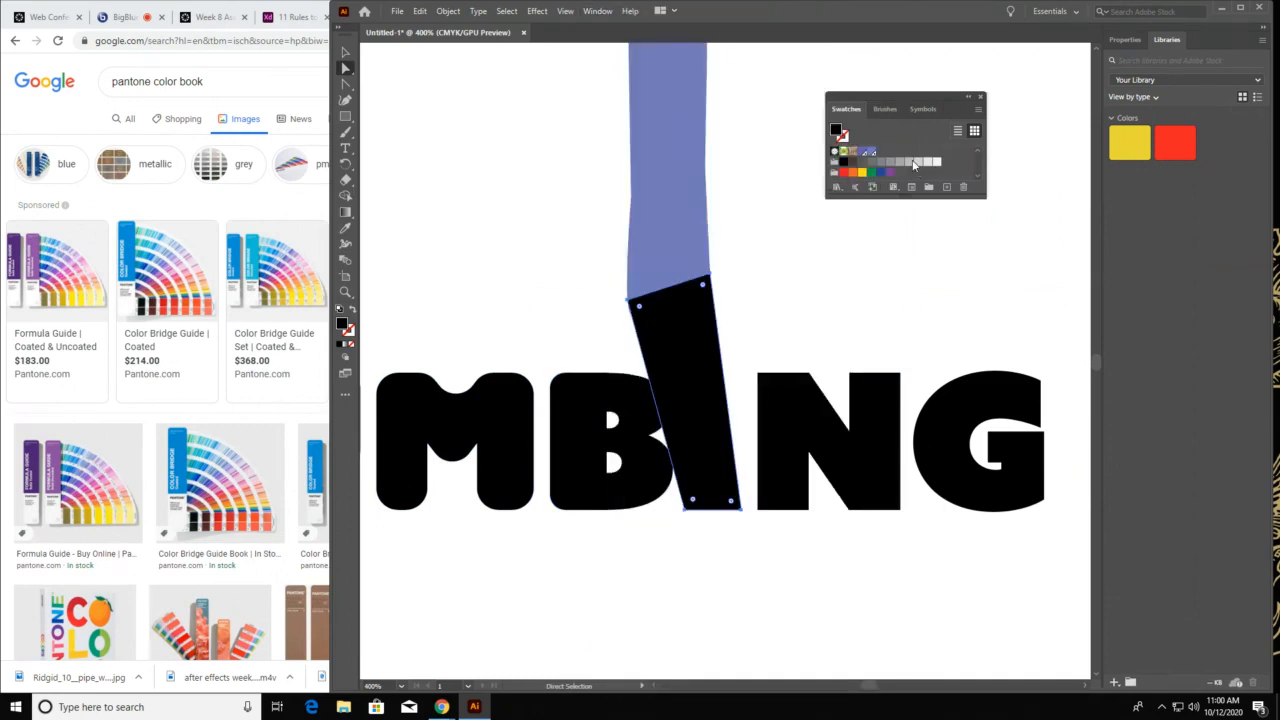
pyautogui.click(870, 150)
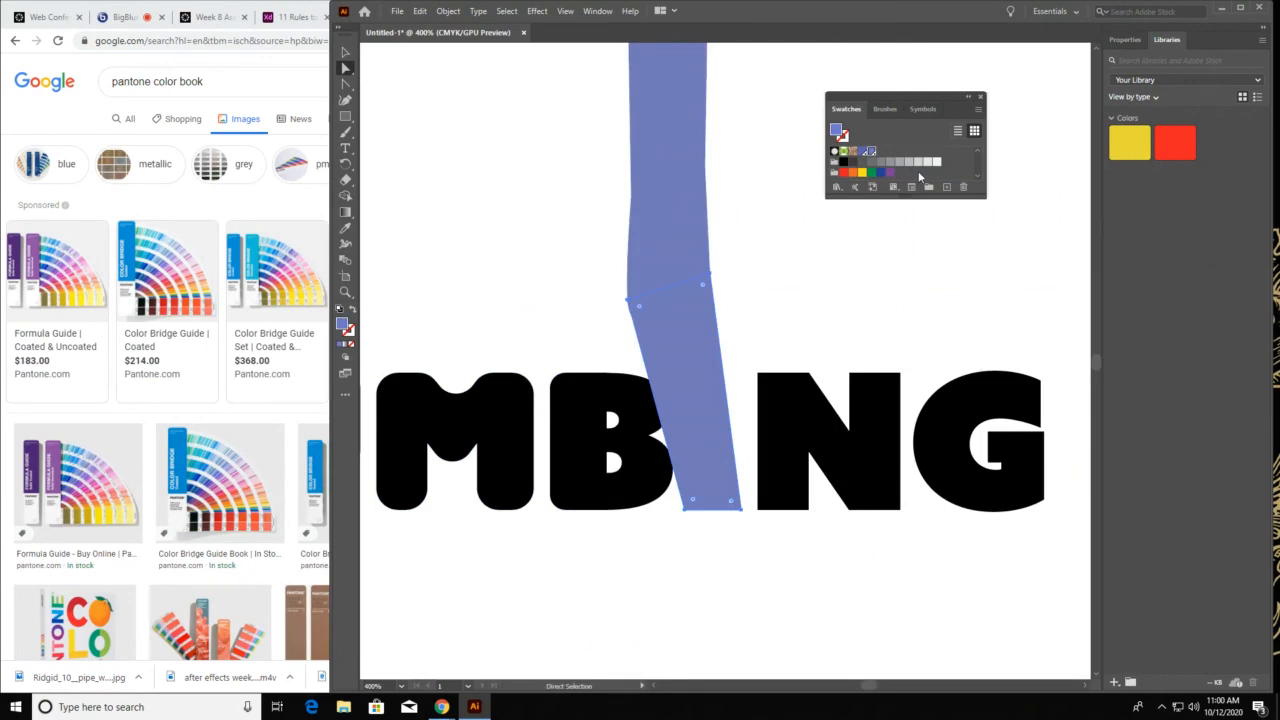
# Round the corners of the letter N to a radius of about 4.8 pt and round the corners of the G
pyautogui.click(814, 390)
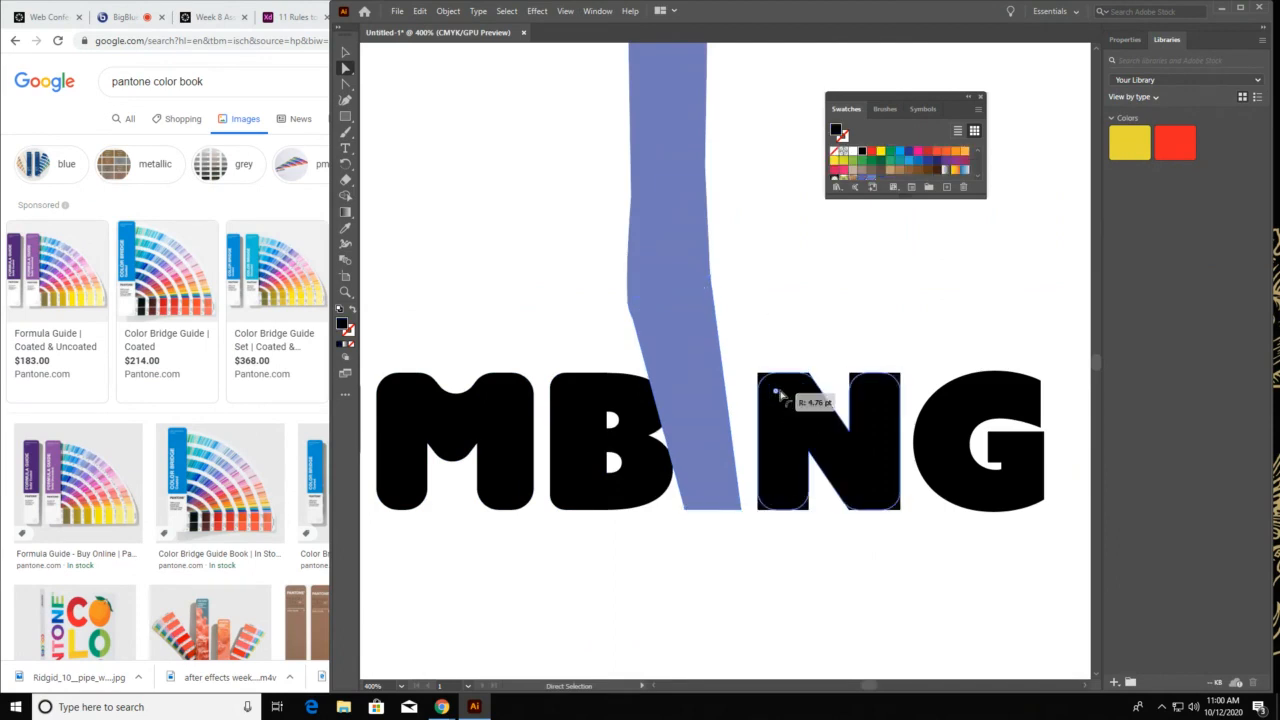
pyautogui.click(1022, 386)
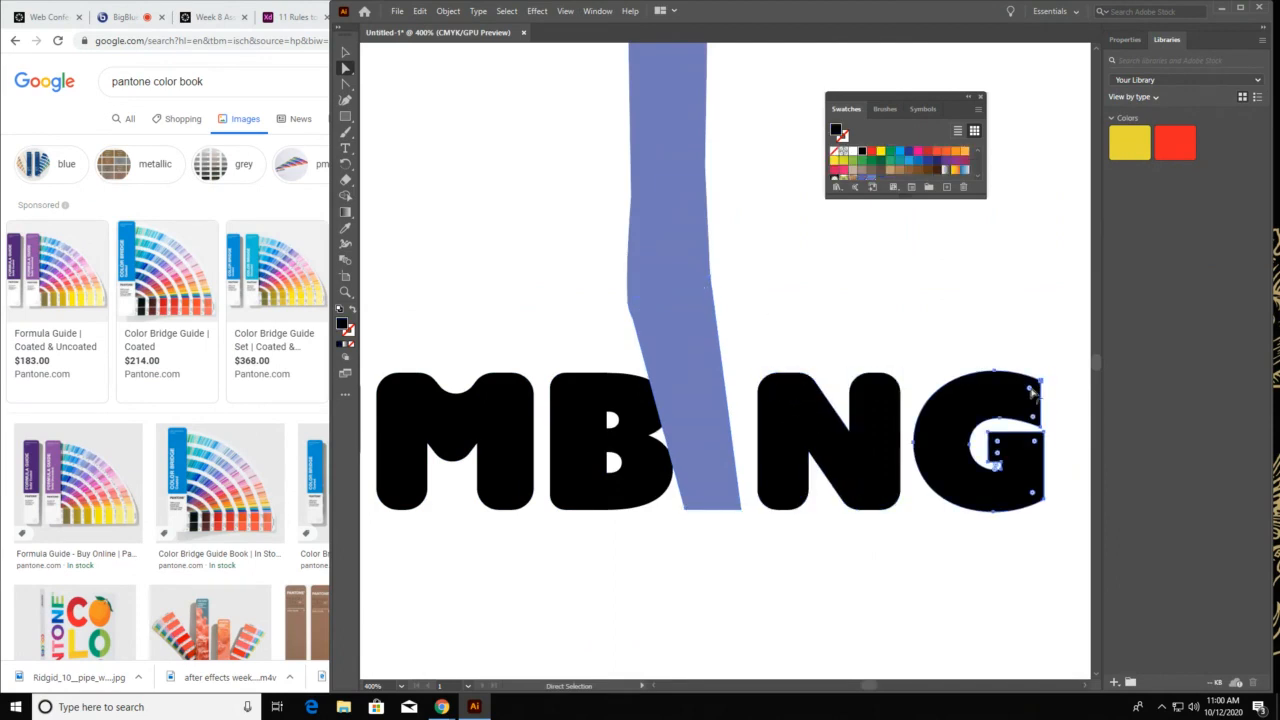
pyautogui.moveTo(1030, 388); pyautogui.dragTo(1018, 393)
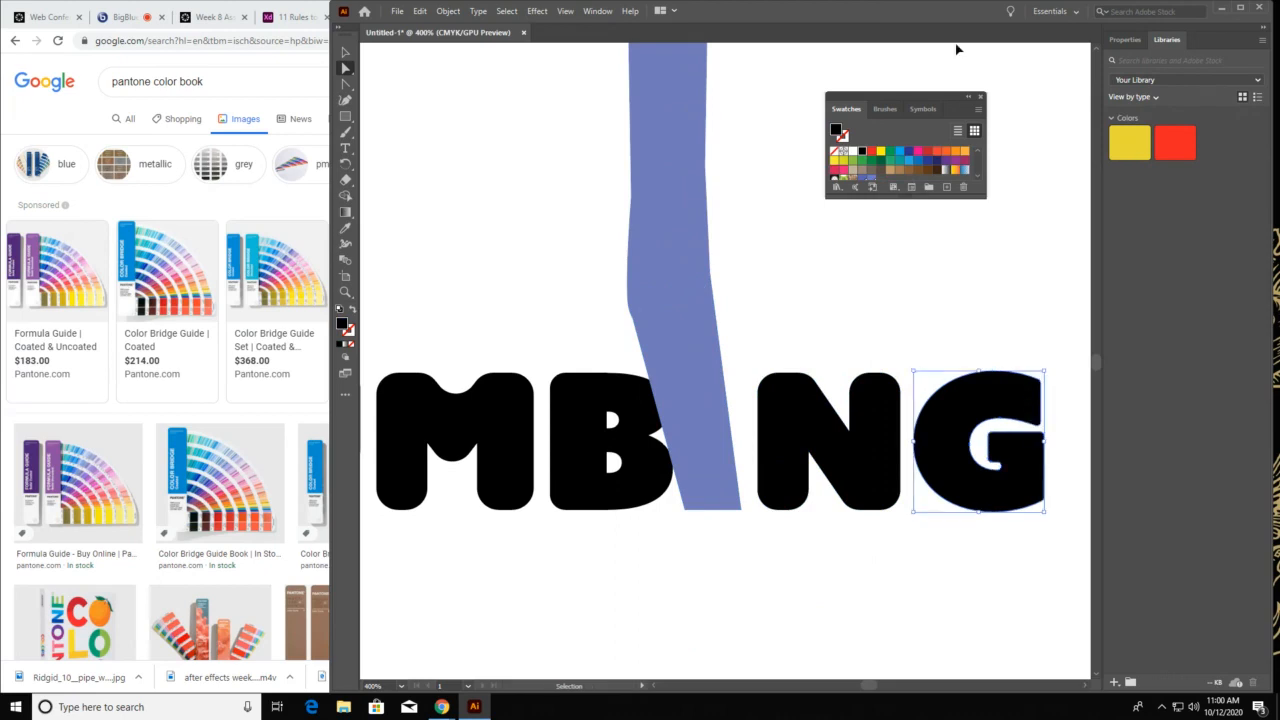
# View the whole artboard and examine how the letter I joins the wrench handle in the logo
pyautogui.hotkey('ctrl', '0')
pyautogui.press('v')
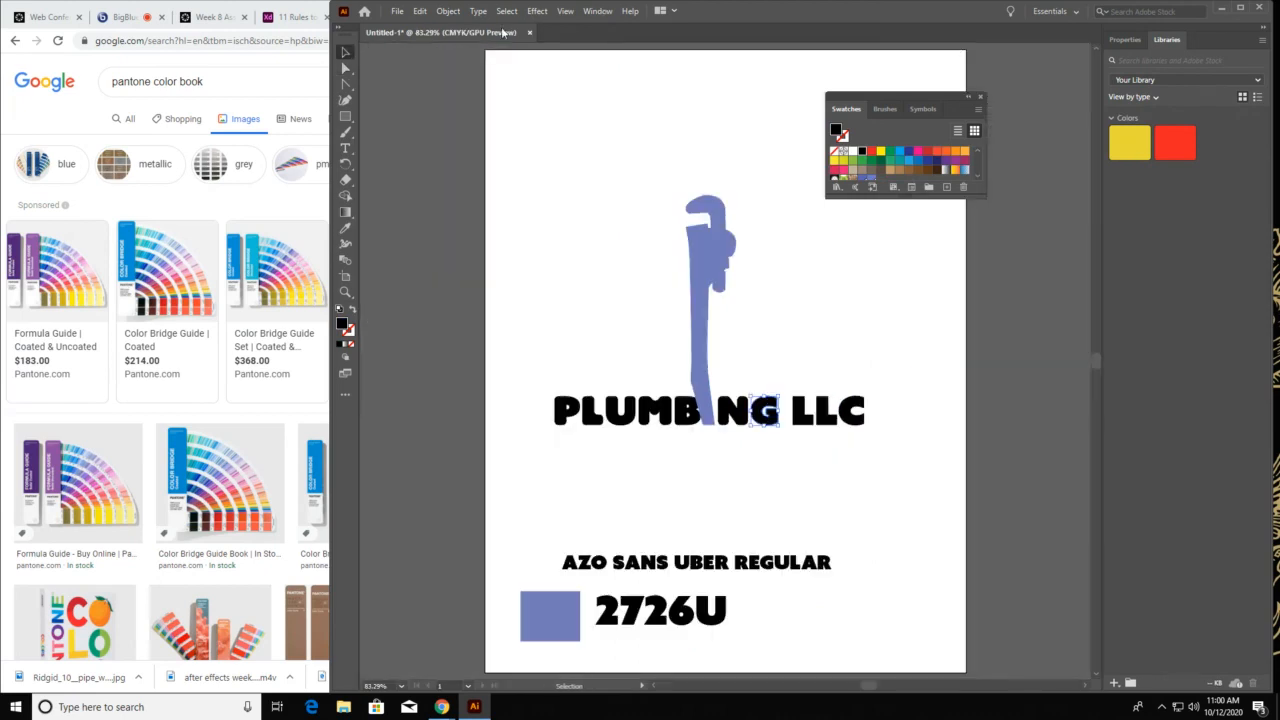
pyautogui.click(532, 144)
pyautogui.click(712, 402)
pyautogui.click(908, 334)
pyautogui.press('a')
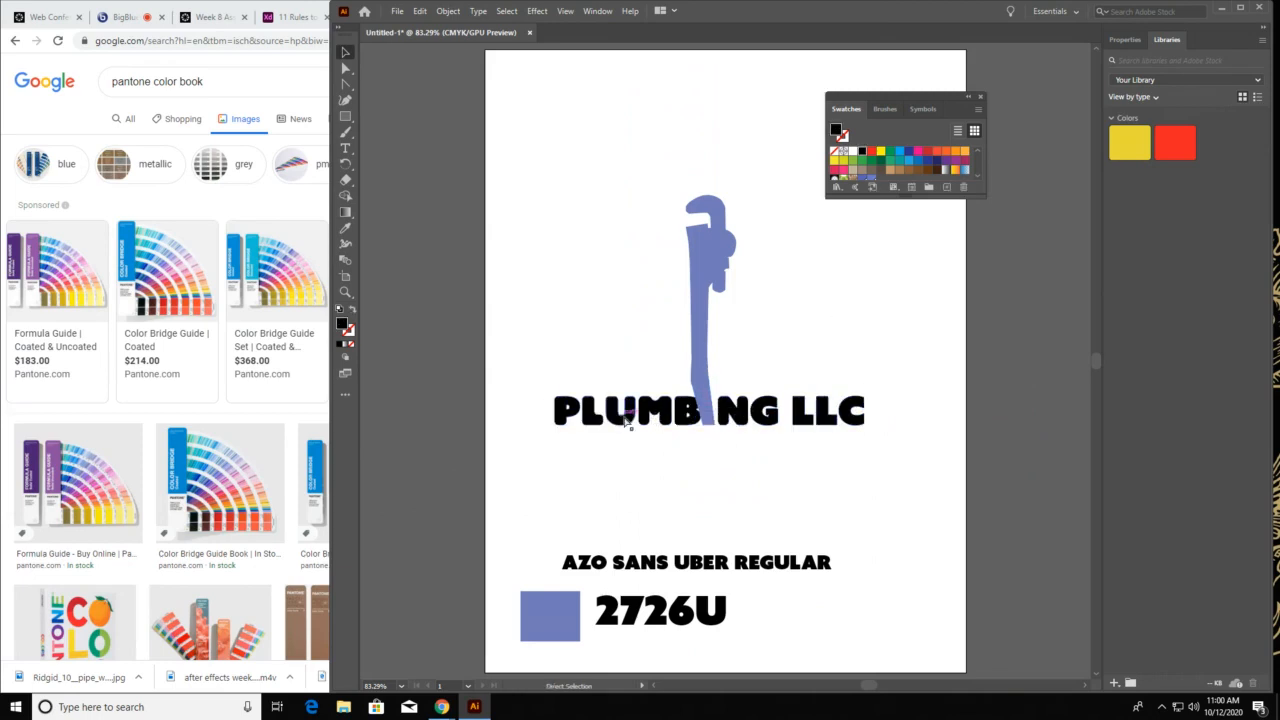
# Select the outlined PLUMBING LLC lettering and check the availability of Create Outlines, leaving the lettering deselected
pyautogui.press('v')
pyautogui.click(619, 423)
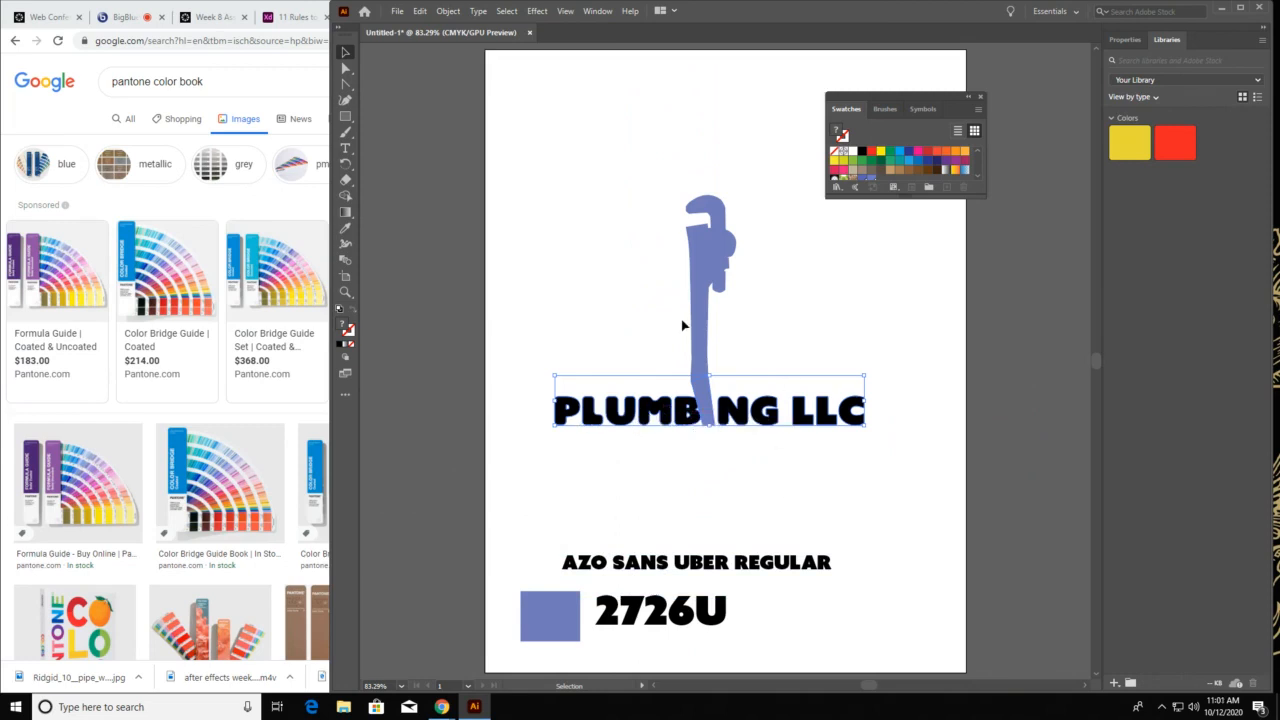
pyautogui.click(478, 11)
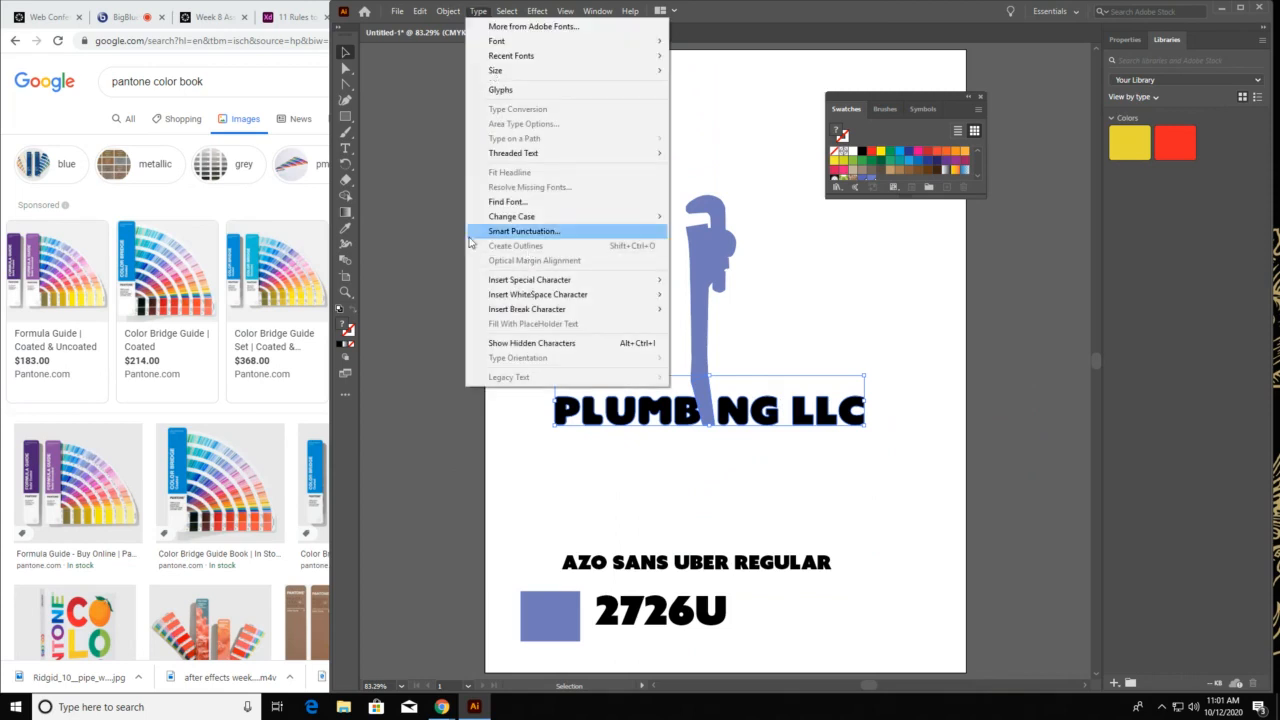
pyautogui.click(426, 229)
pyautogui.press('a')
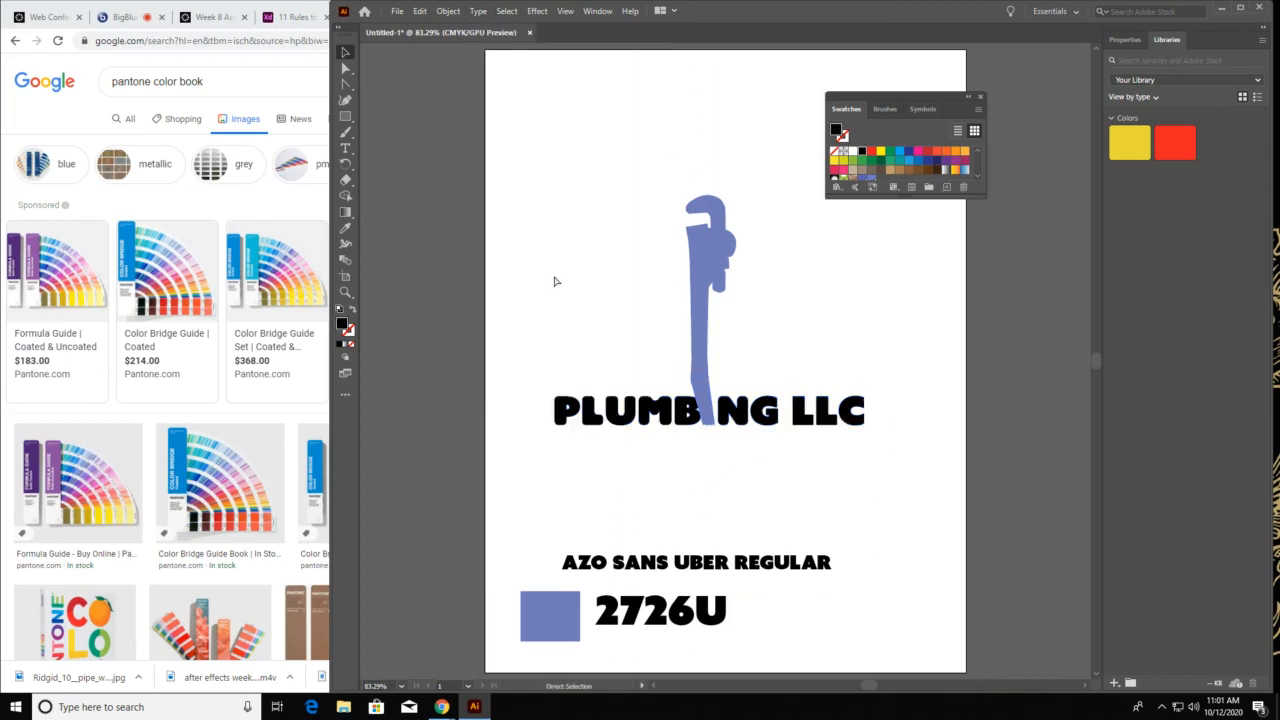
# Undo the recent lettering edits back to the unstretched black letter I and clear the selection
pyautogui.hotkey('ctrl', 'z')
pyautogui.hotkey('ctrl', 'z')
pyautogui.hotkey('ctrl', 'z')
pyautogui.hotkey('ctrl', 'z')
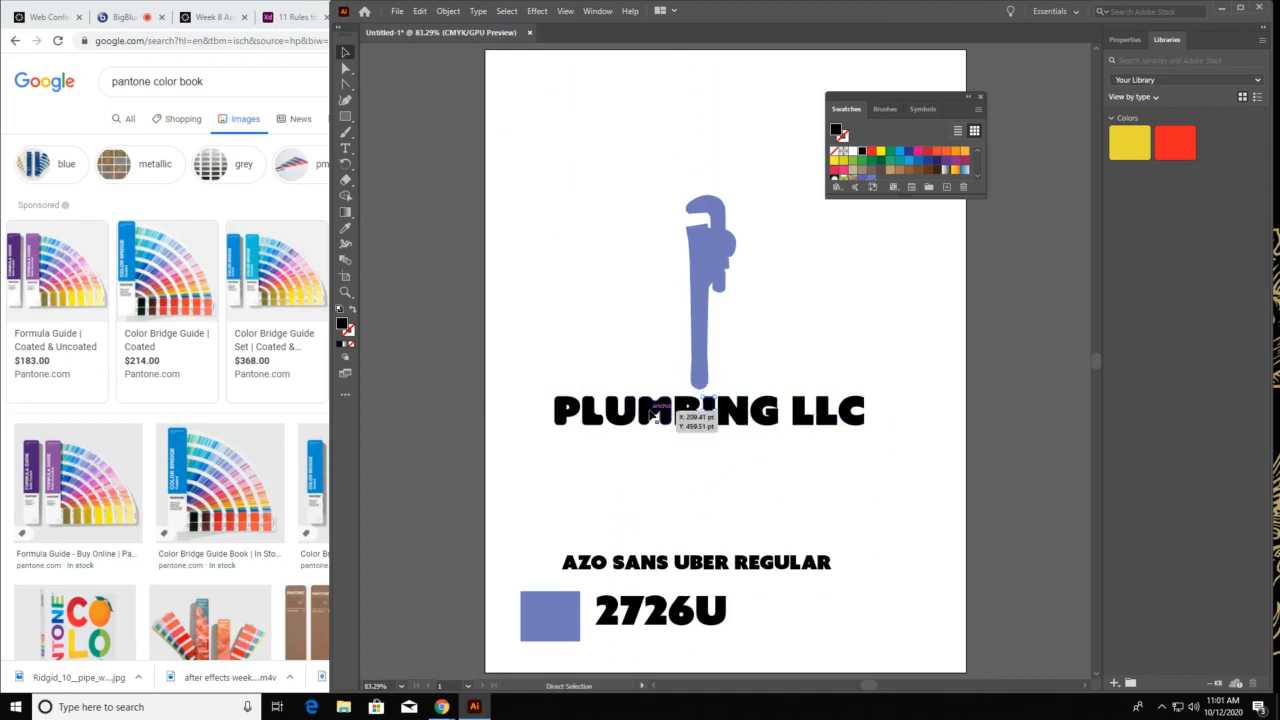
pyautogui.click(482, 345)
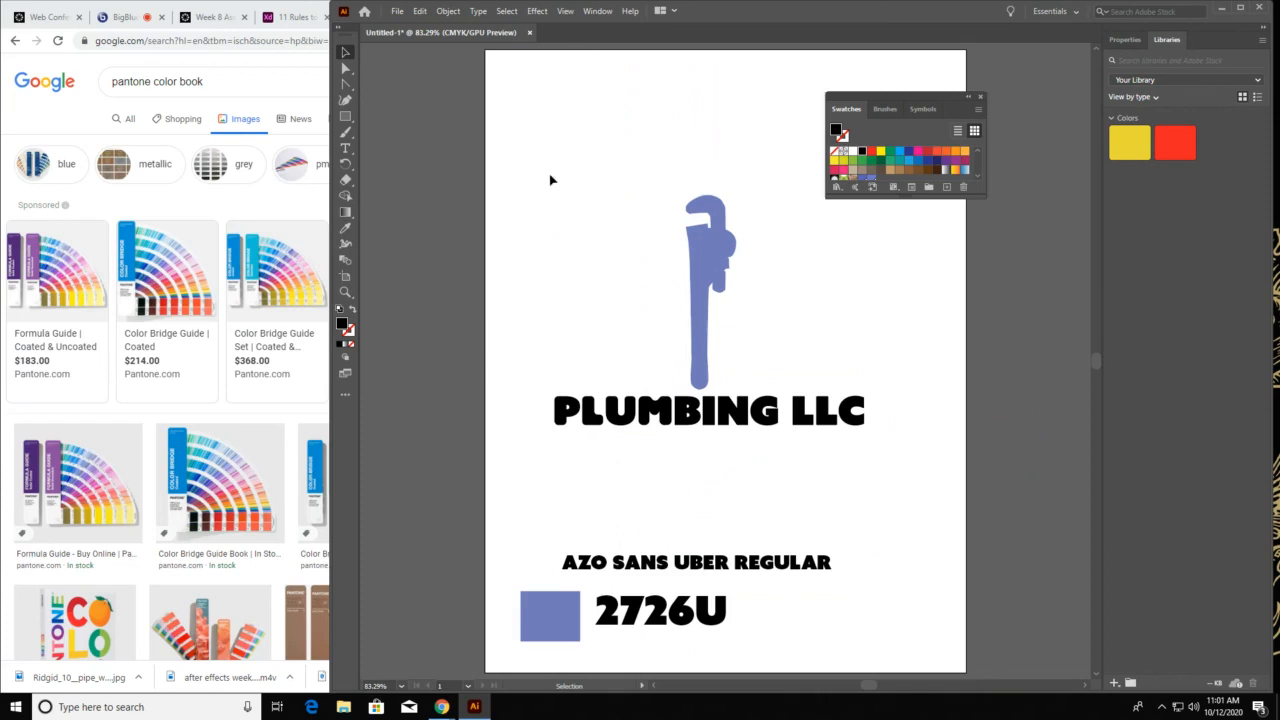
# Deselect the wrench and switch to the BigBlueButton web conference in the browser
pyautogui.click(708, 260)
pyautogui.click(880, 283)
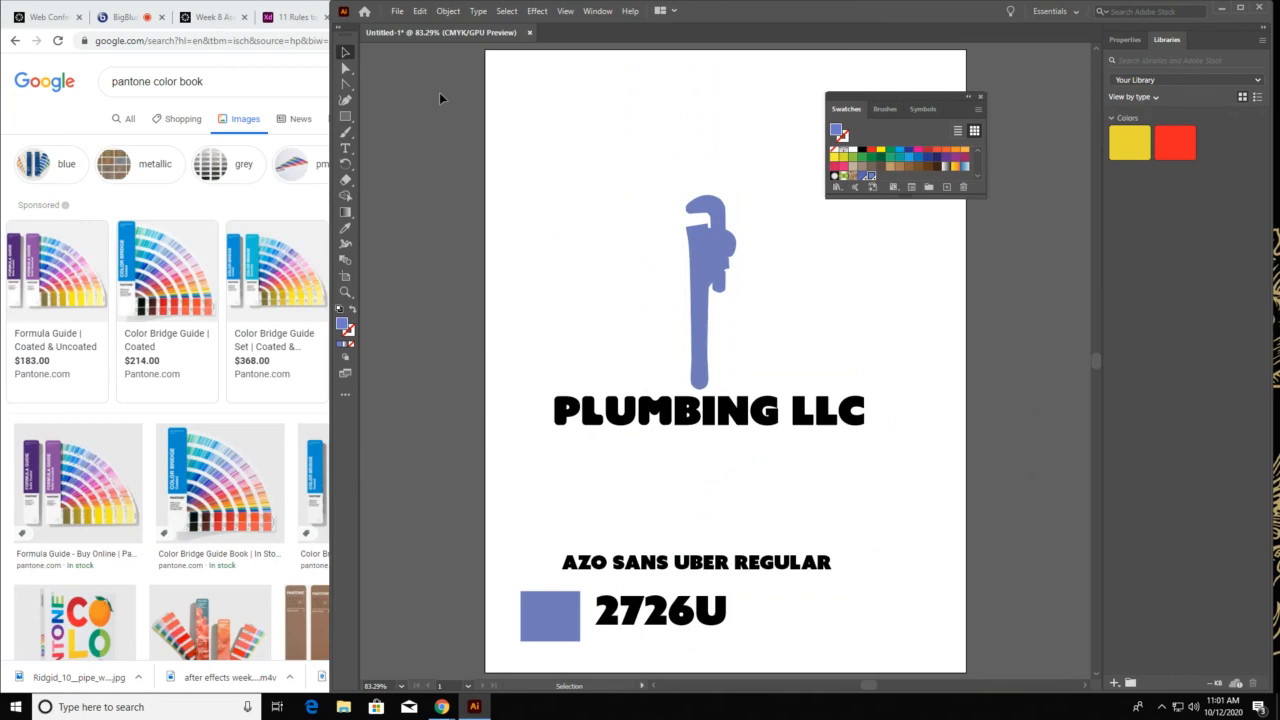
pyautogui.click(124, 18)
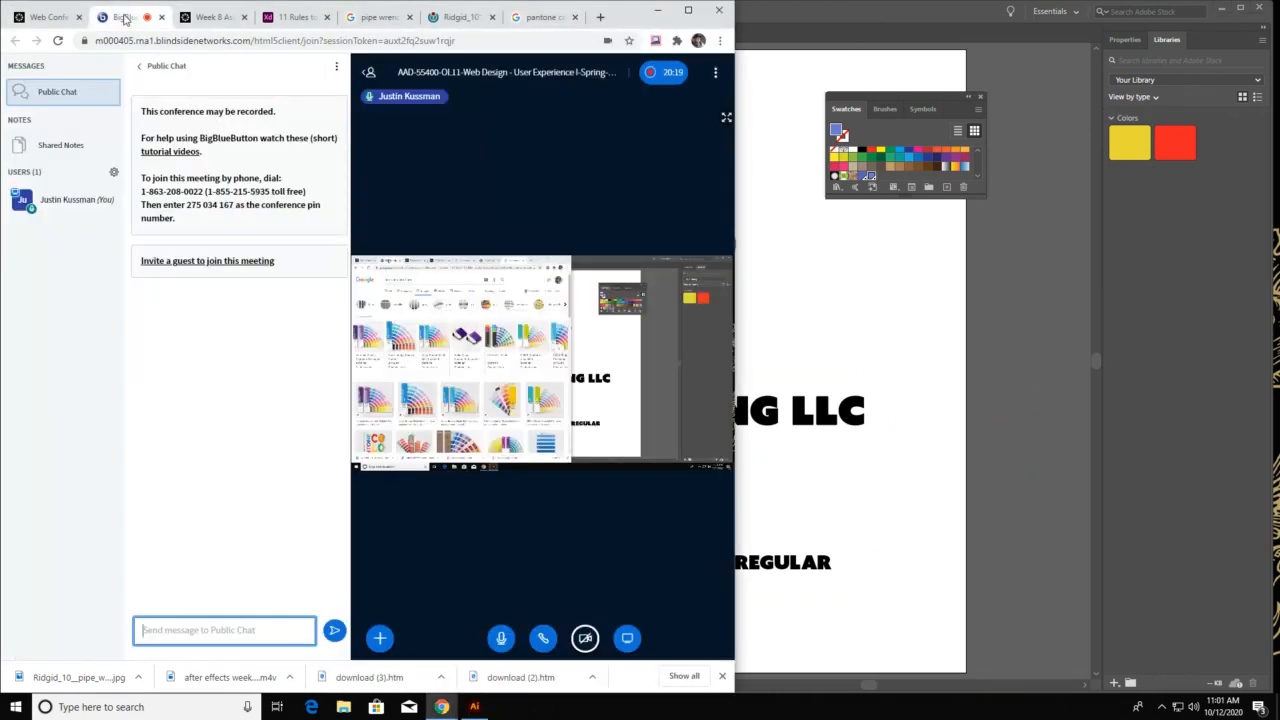